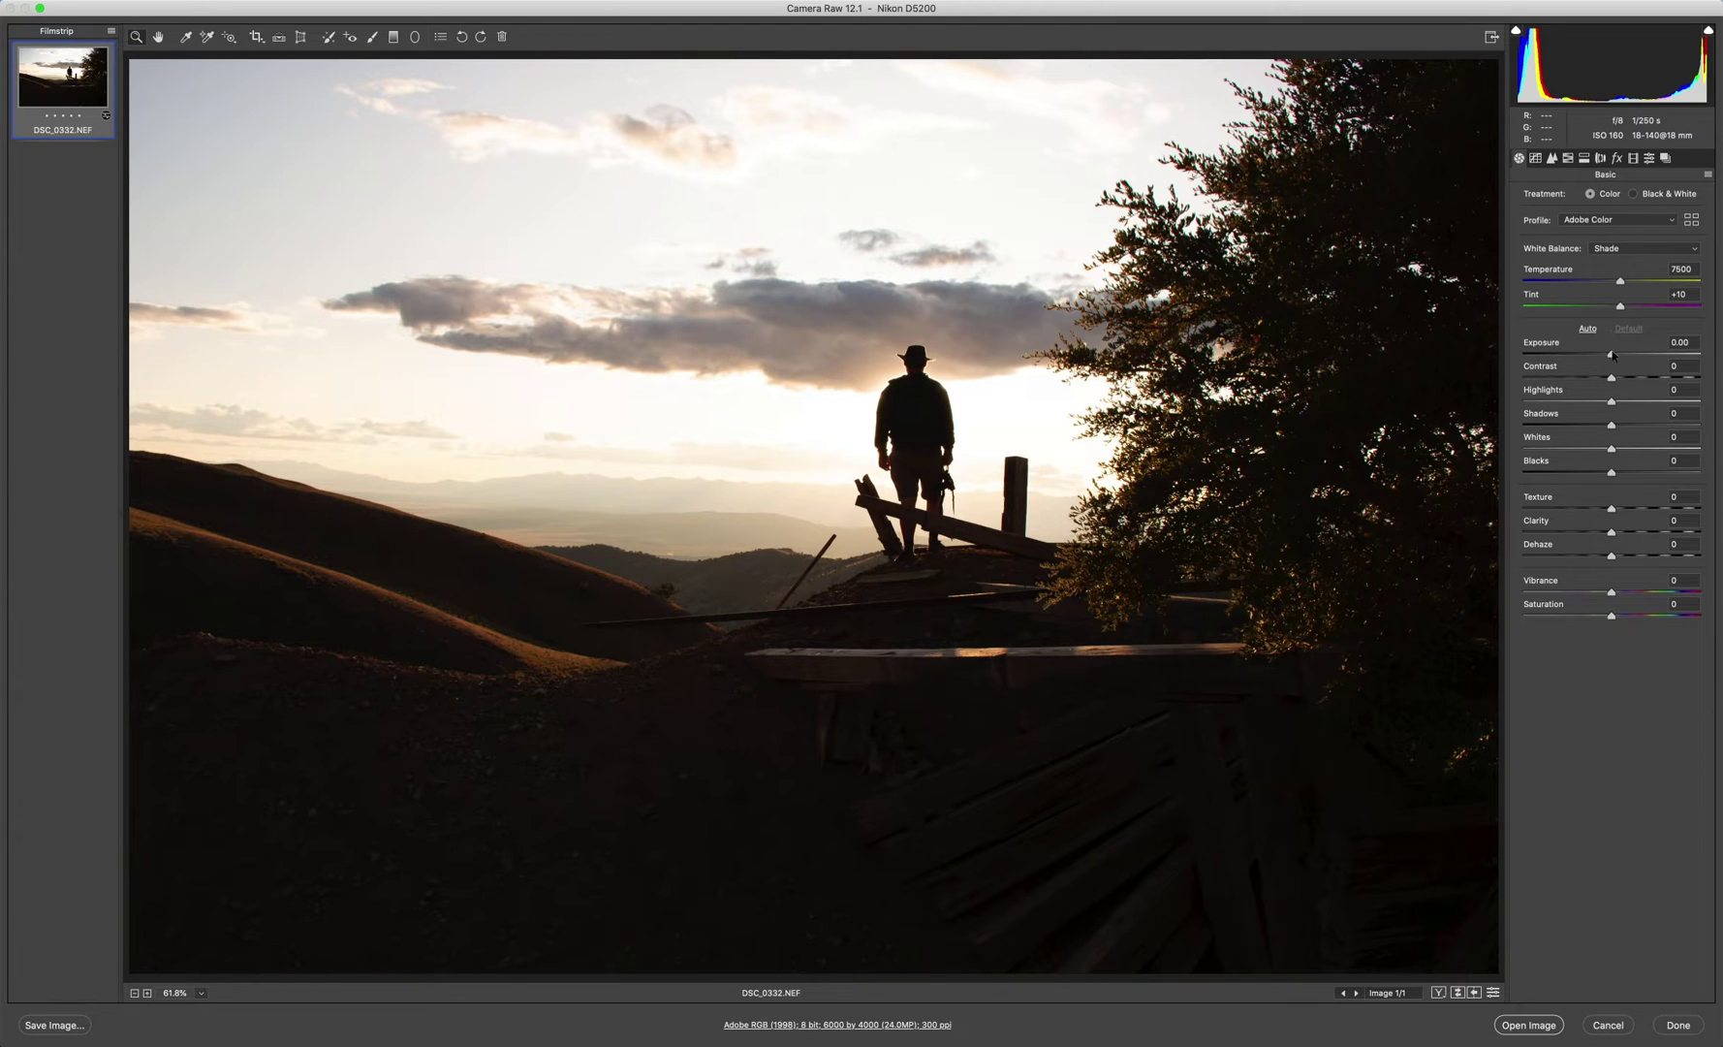
# Darken the photo with Exposure -2.85, then balance its tones with Shadows +71, Highlights -32 and Whites -48
pyautogui.moveTo(1610, 355); pyautogui.dragTo(1563, 357)
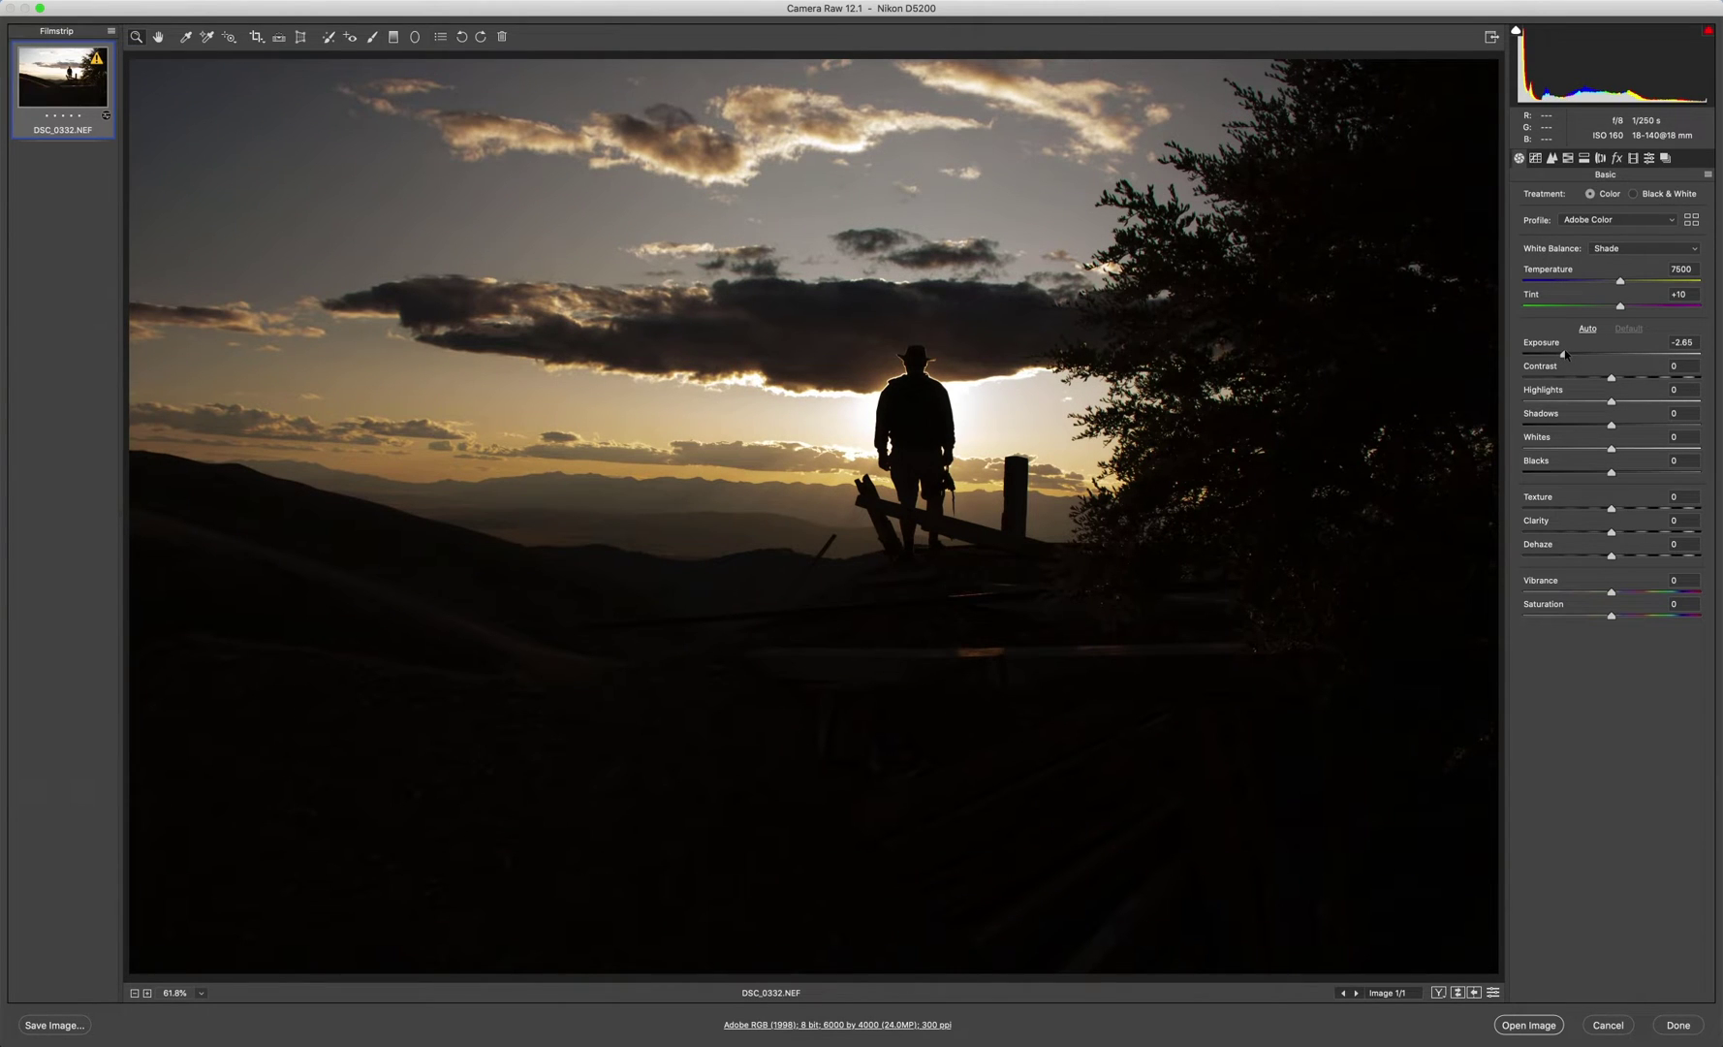
pyautogui.moveTo(1564, 355); pyautogui.dragTo(1561, 354)
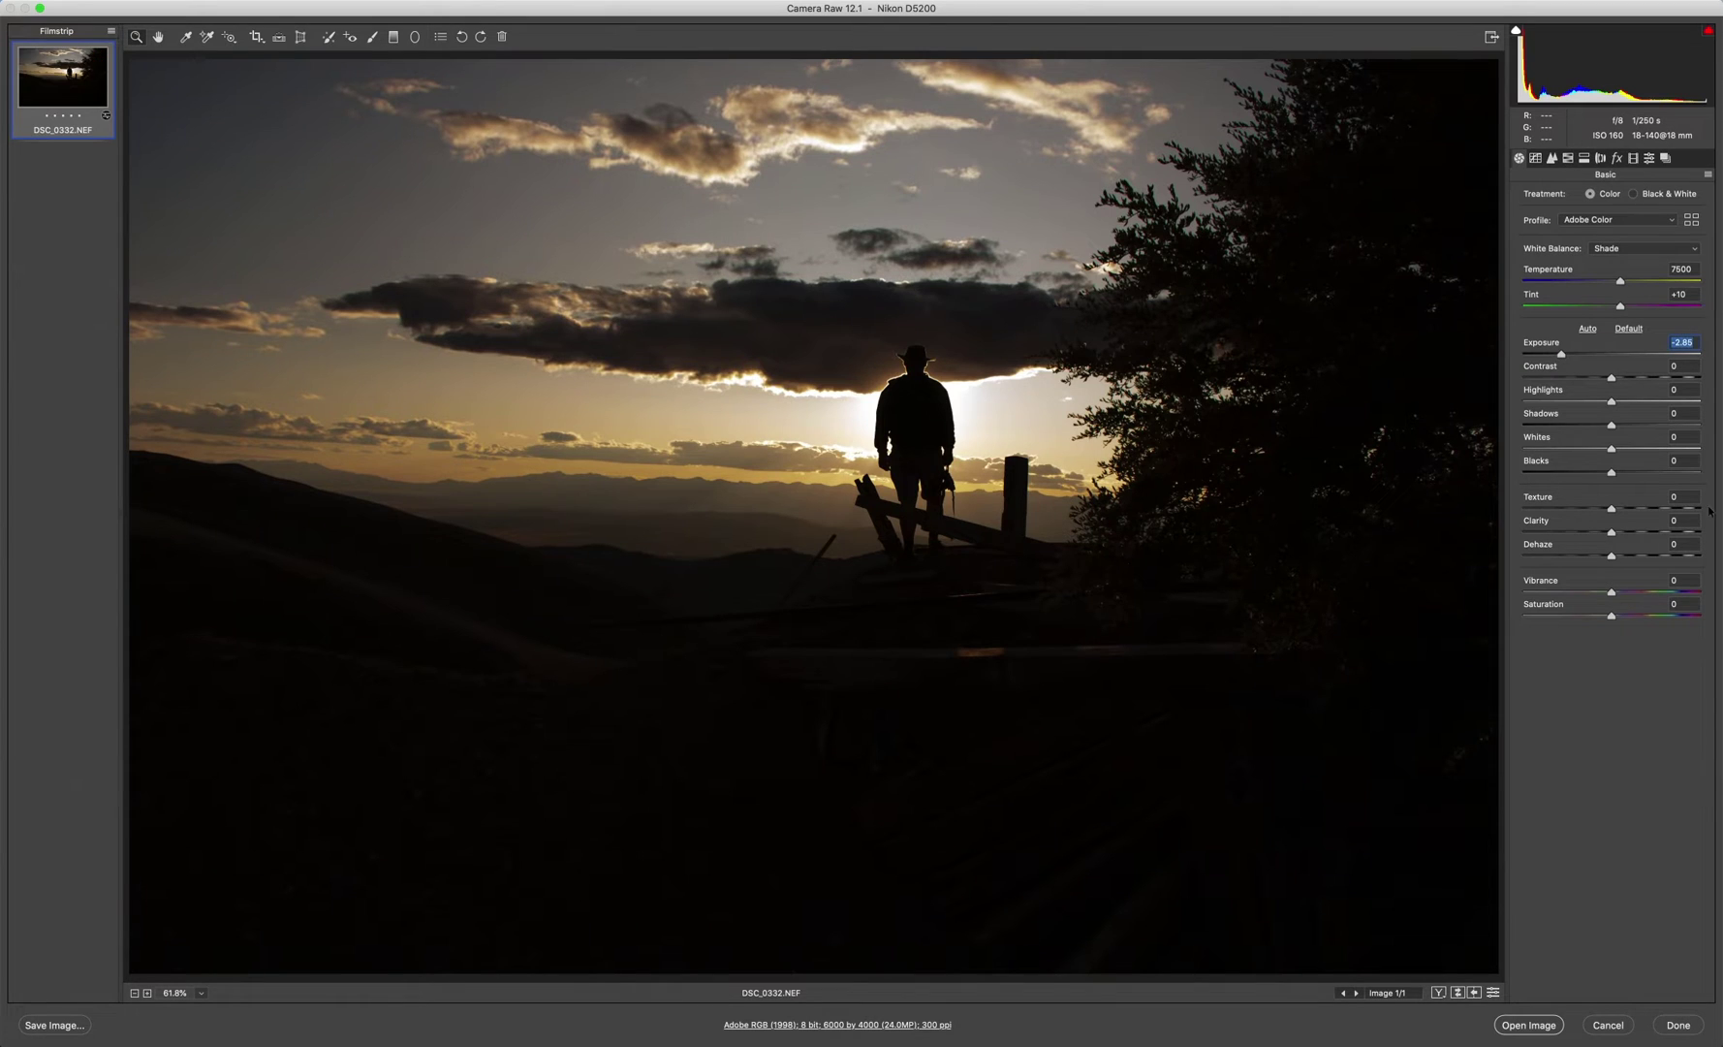
pyautogui.moveTo(1610, 426); pyautogui.dragTo(1676, 425)
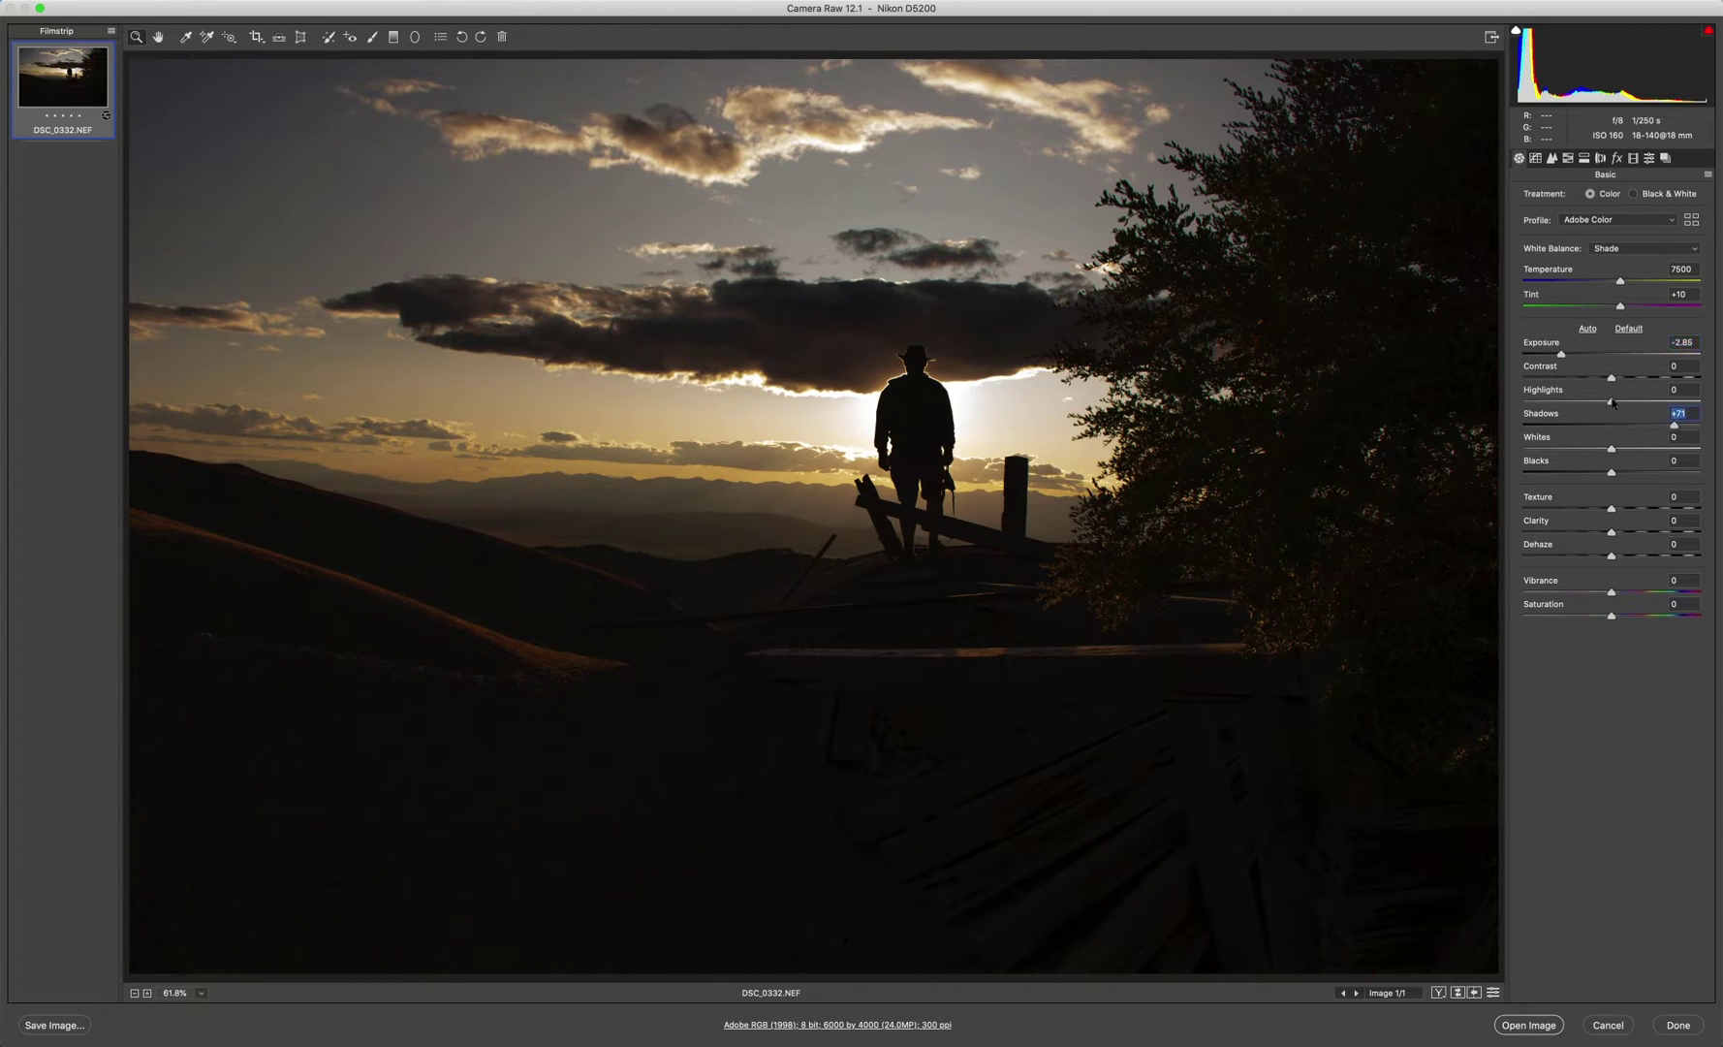
pyautogui.moveTo(1613, 403)
pyautogui.mouseDown()
pyautogui.moveTo(1524, 412)
pyautogui.moveTo(1659, 403)
pyautogui.moveTo(1583, 406)
pyautogui.mouseUp()
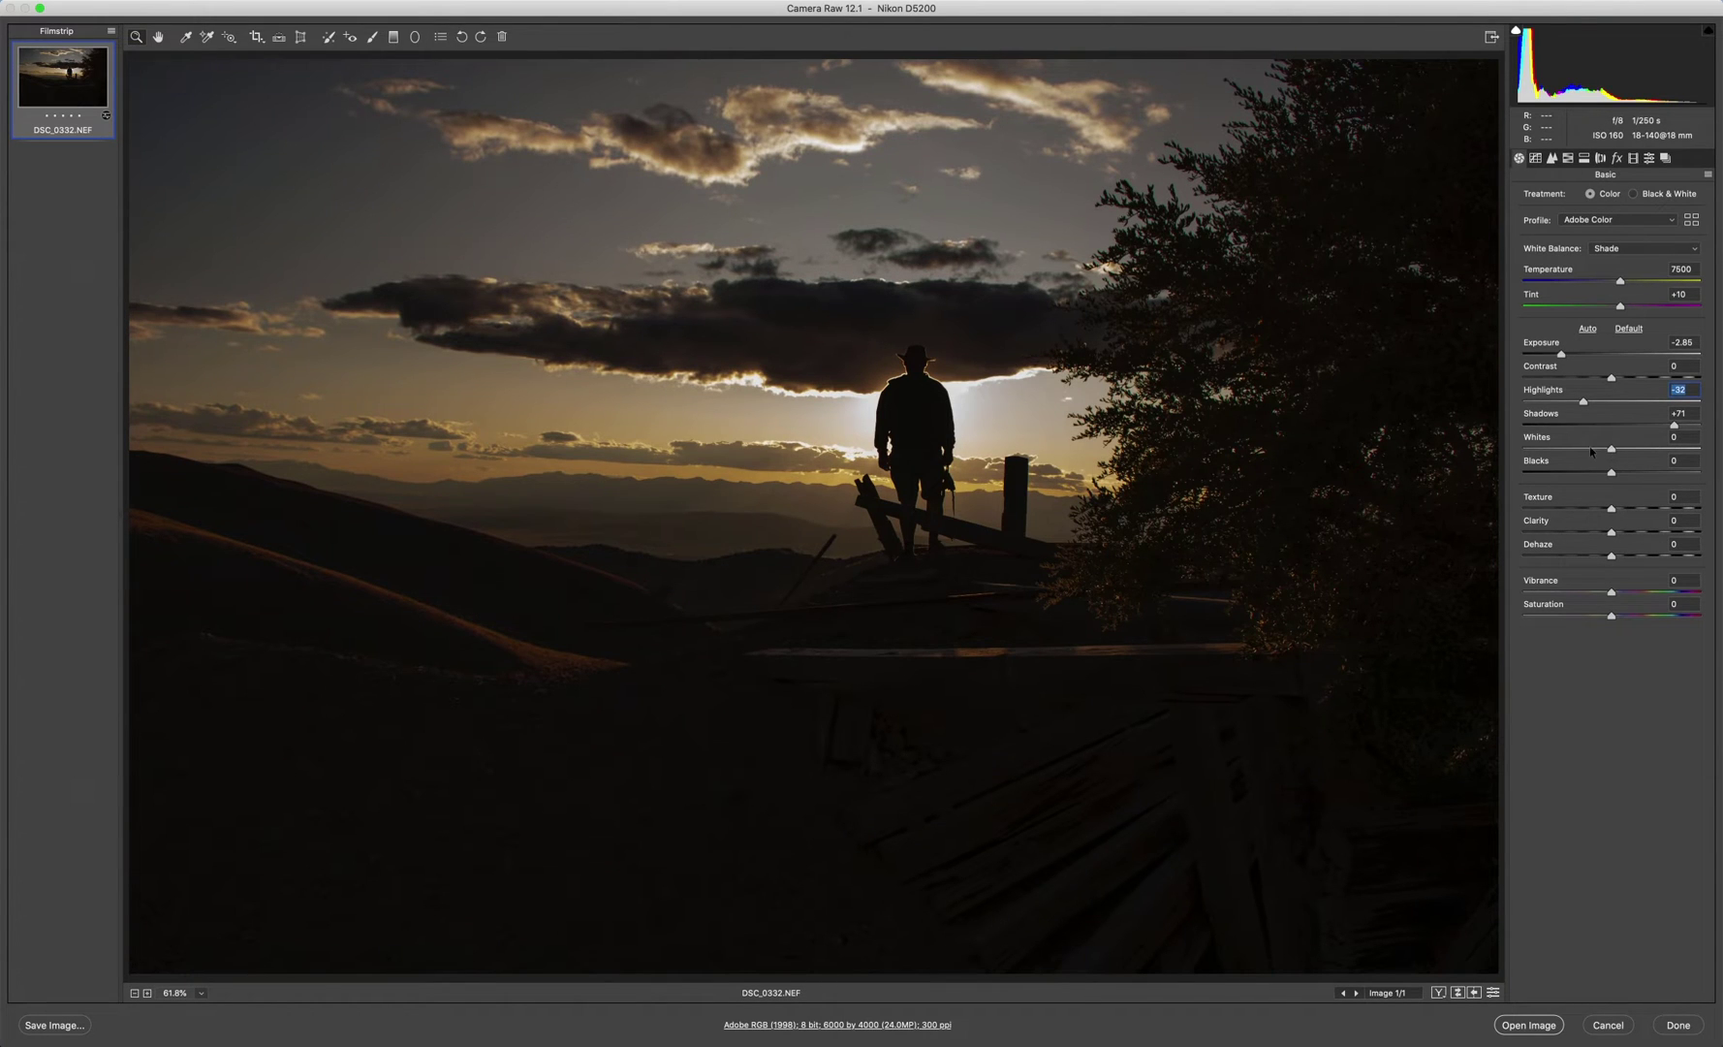
pyautogui.moveTo(1590, 448)
pyautogui.mouseDown()
pyautogui.moveTo(1532, 451)
pyautogui.moveTo(1675, 448)
pyautogui.moveTo(1567, 449)
pyautogui.mouseUp()
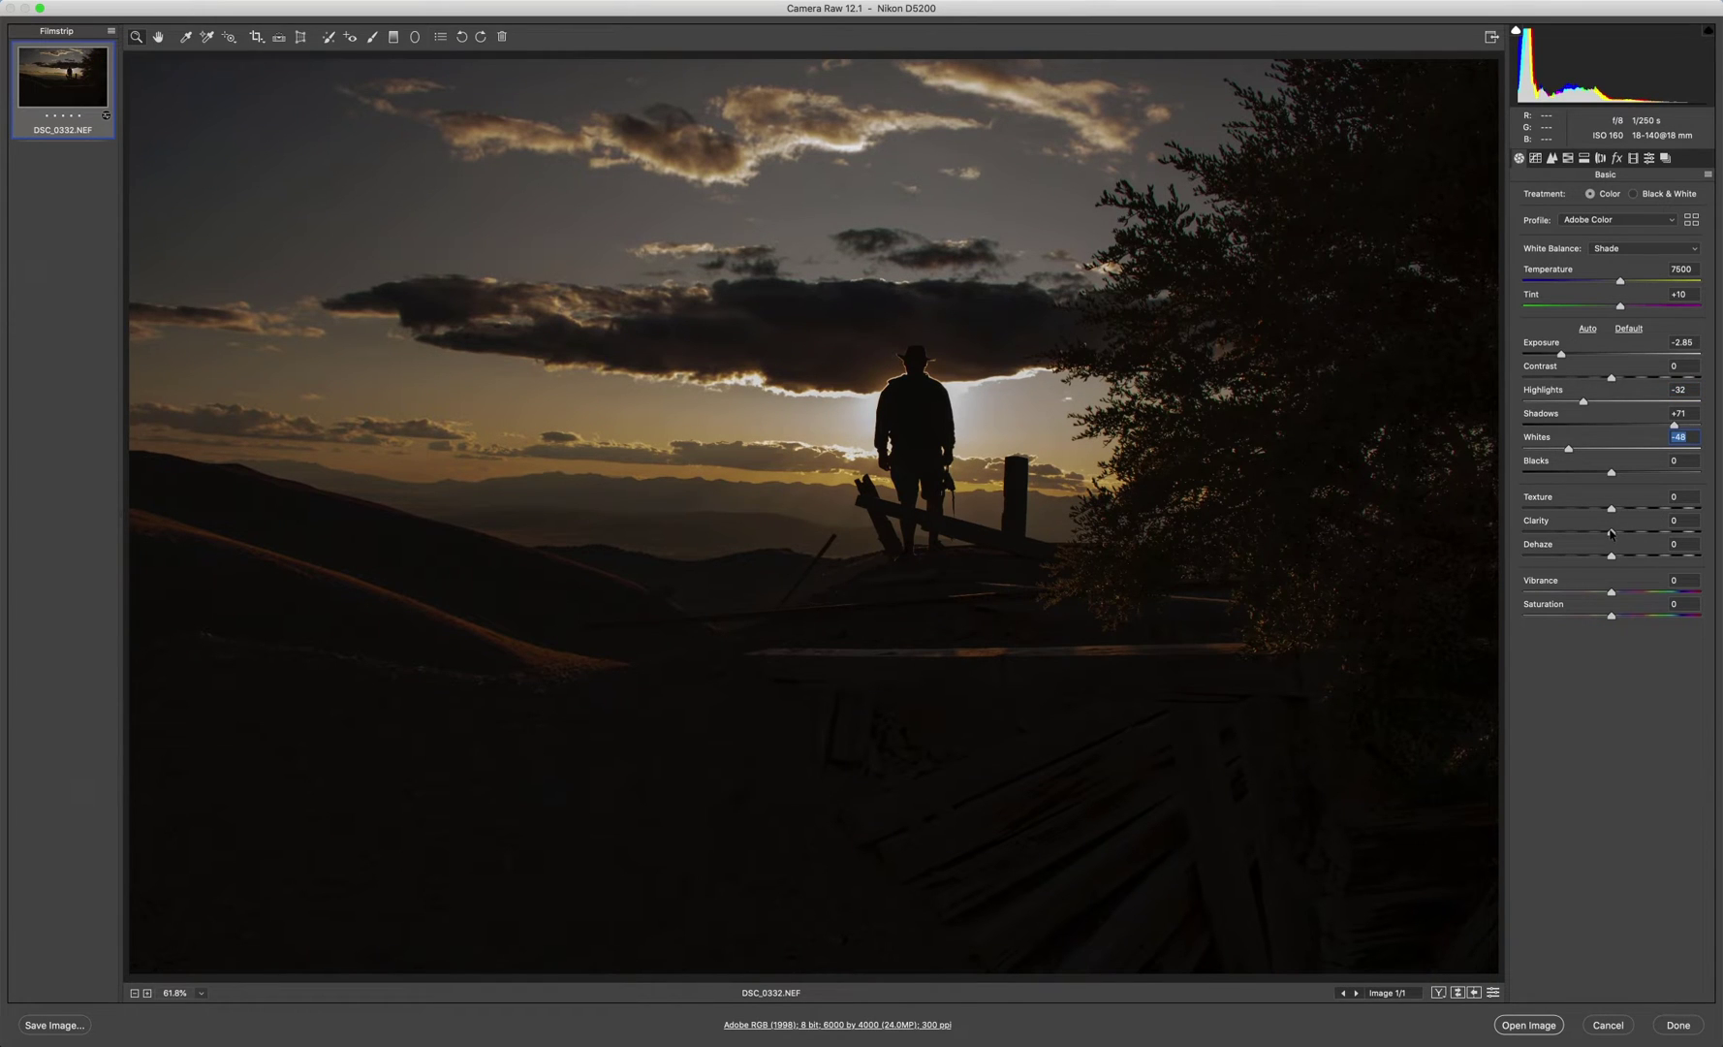
# Set Clarity to +30, Vibrance to +29 and Saturation to +9 for the darkened photo
pyautogui.moveTo(1610, 533); pyautogui.dragTo(1719, 523)
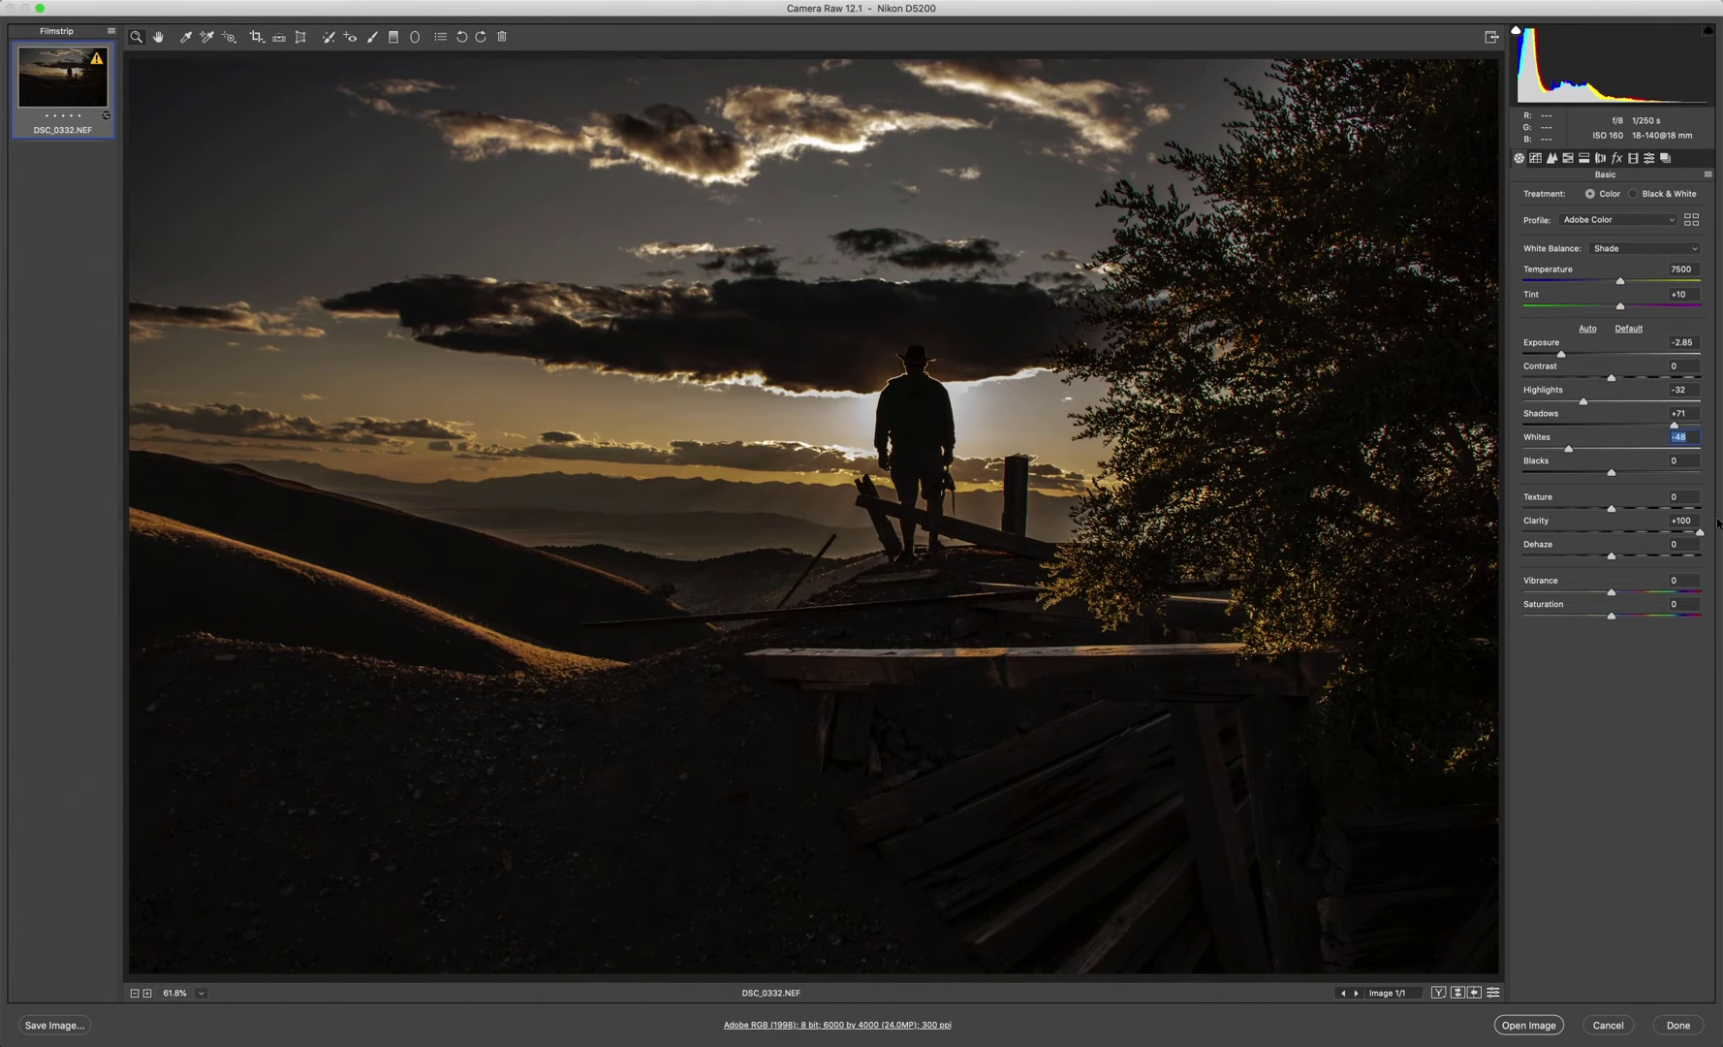
pyautogui.moveTo(1709, 524); pyautogui.dragTo(1638, 532)
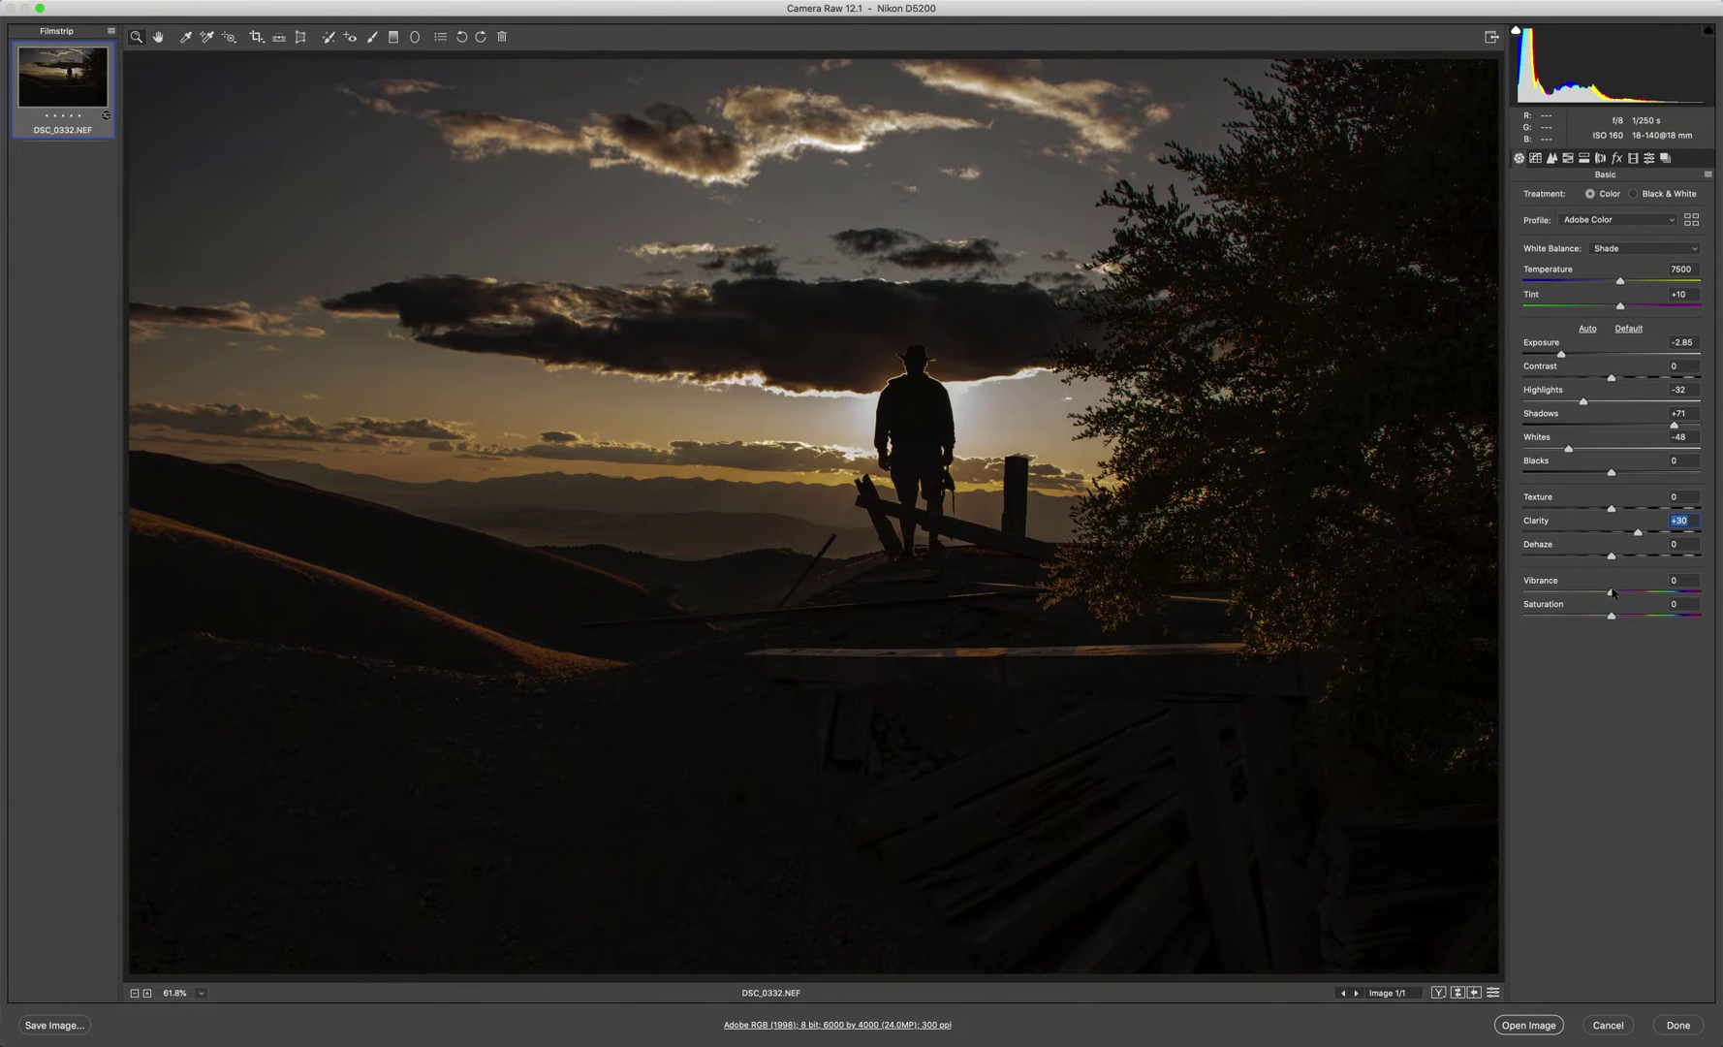
pyautogui.moveTo(1612, 593)
pyautogui.mouseDown()
pyautogui.moveTo(1645, 590)
pyautogui.moveTo(1622, 617)
pyautogui.mouseUp()
pyautogui.click(1620, 618)
# Enable chromatic aberration removal, comparing the edges of the silhouetted man and the wooden post with and without it
pyautogui.scroll(1, 853, 370)
pyautogui.scroll(7, 846, 364)
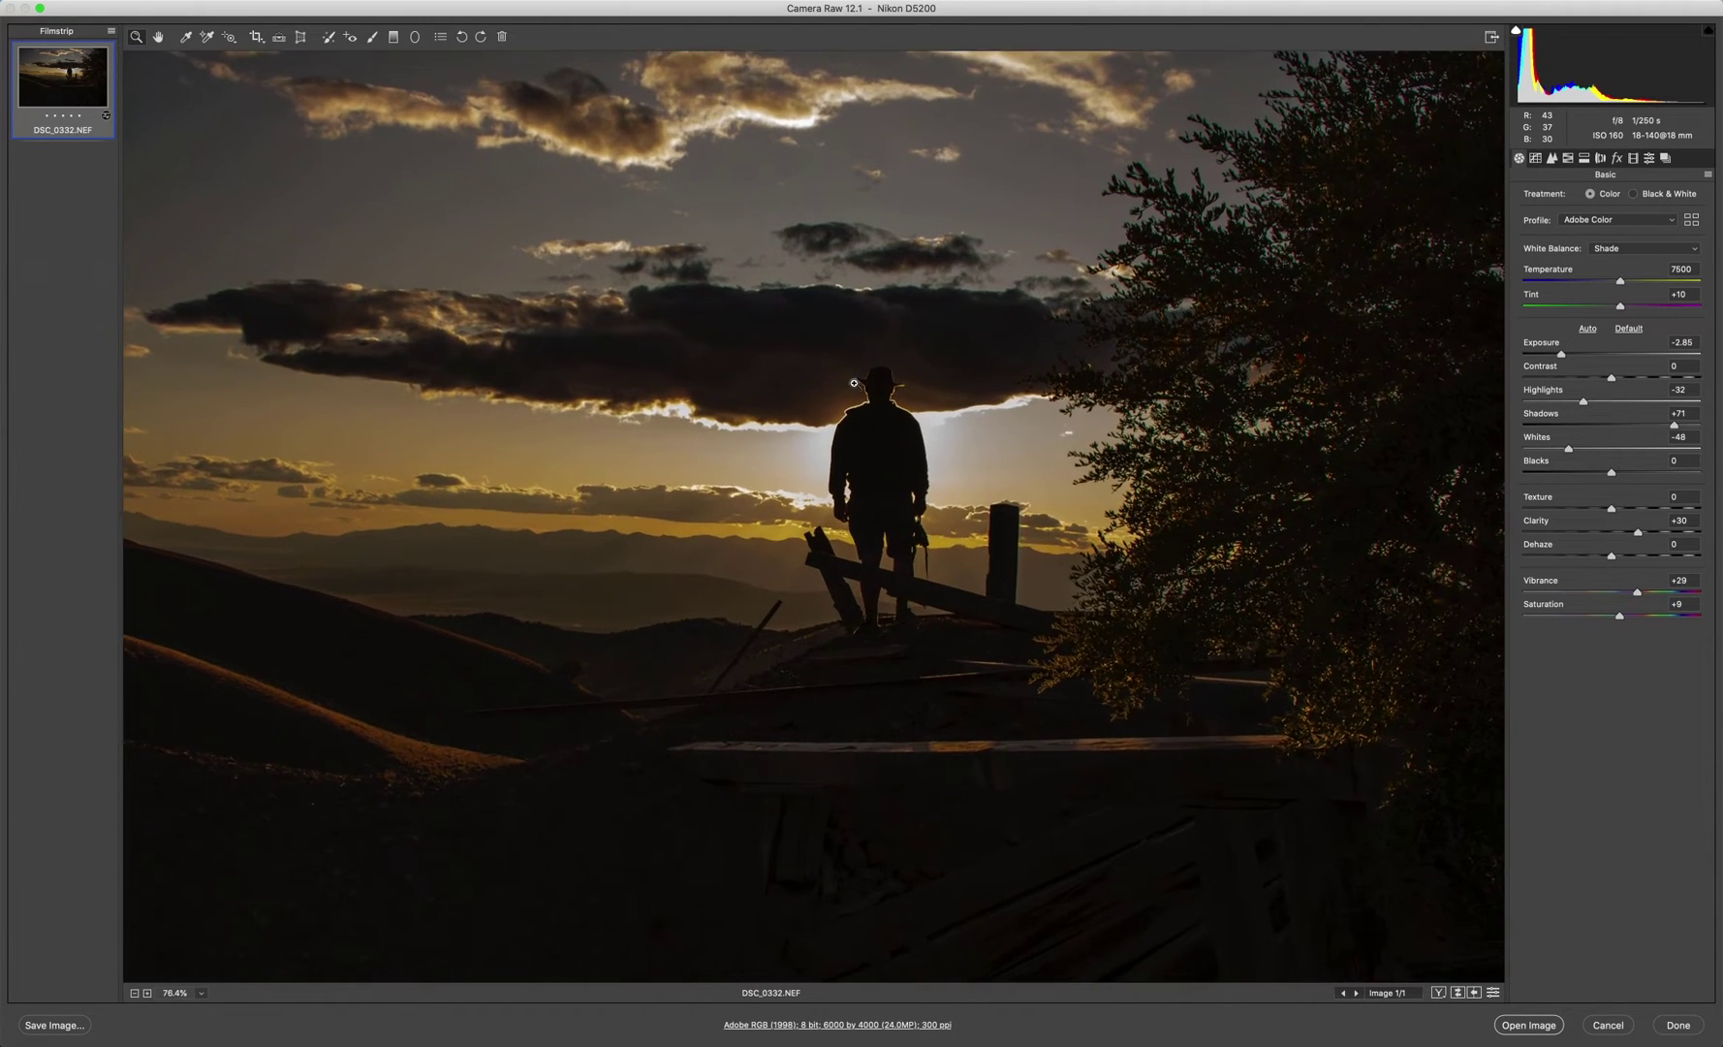
pyautogui.scroll(5, 930, 485)
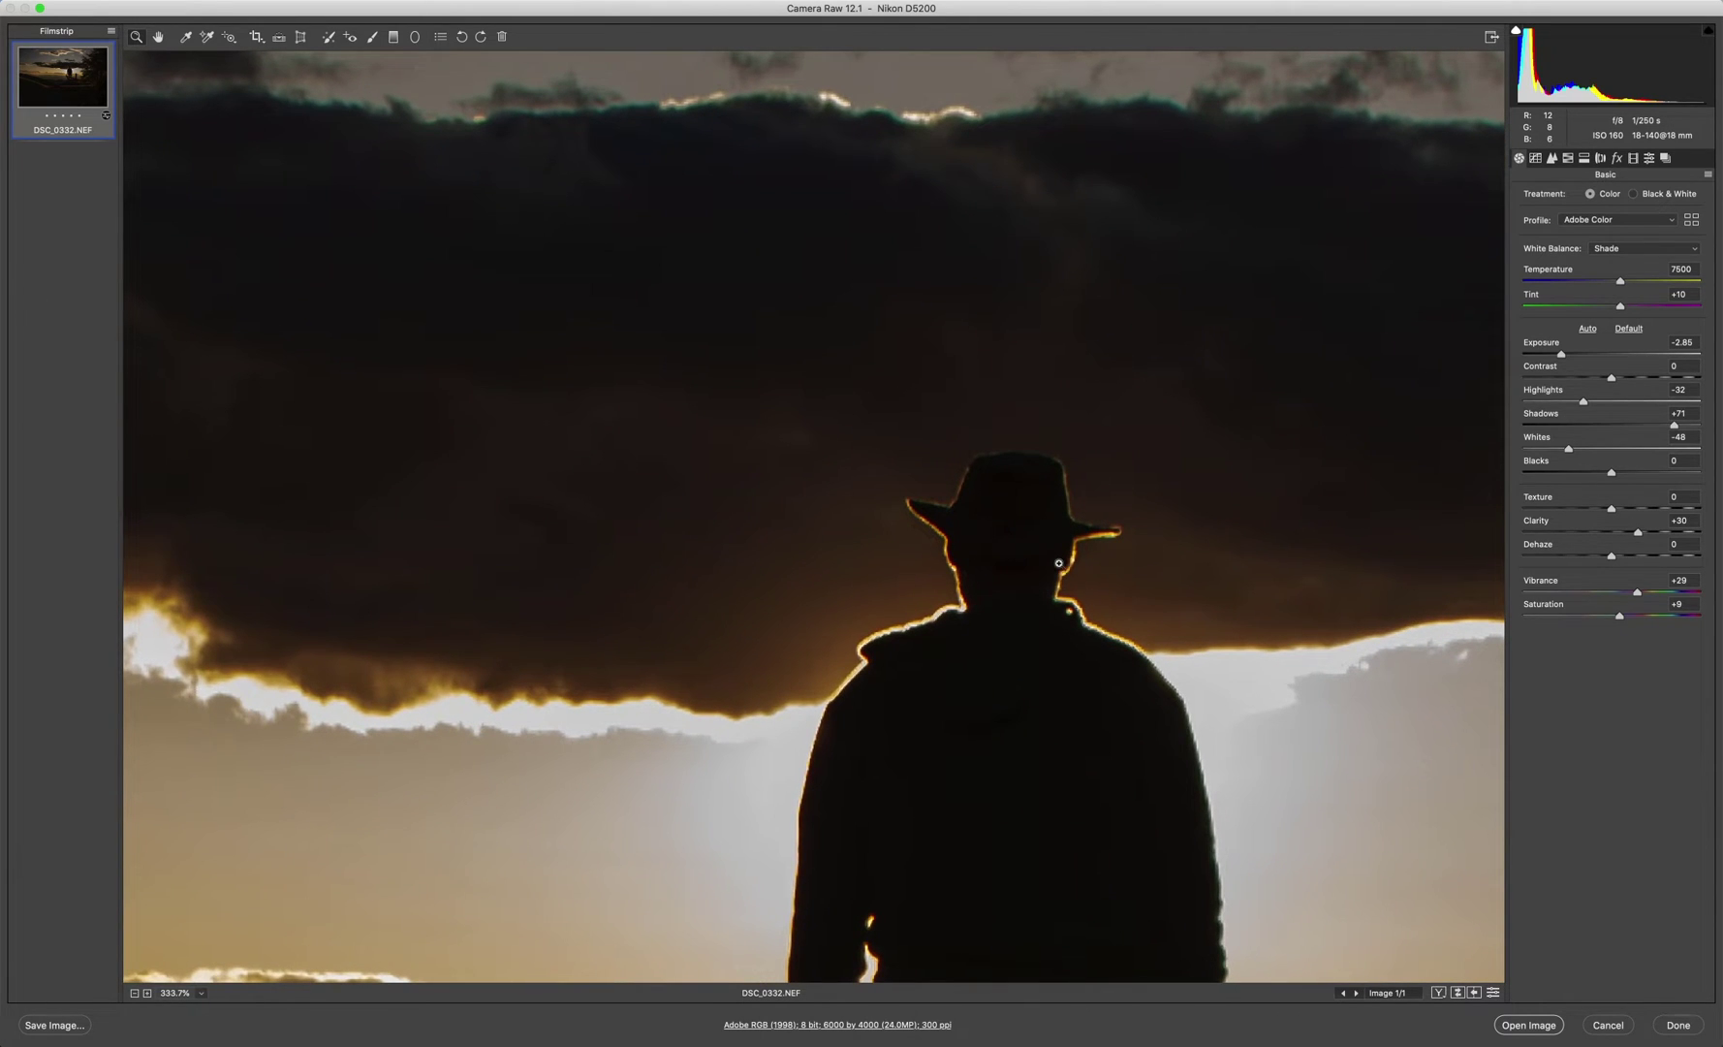
pyautogui.click(1600, 158)
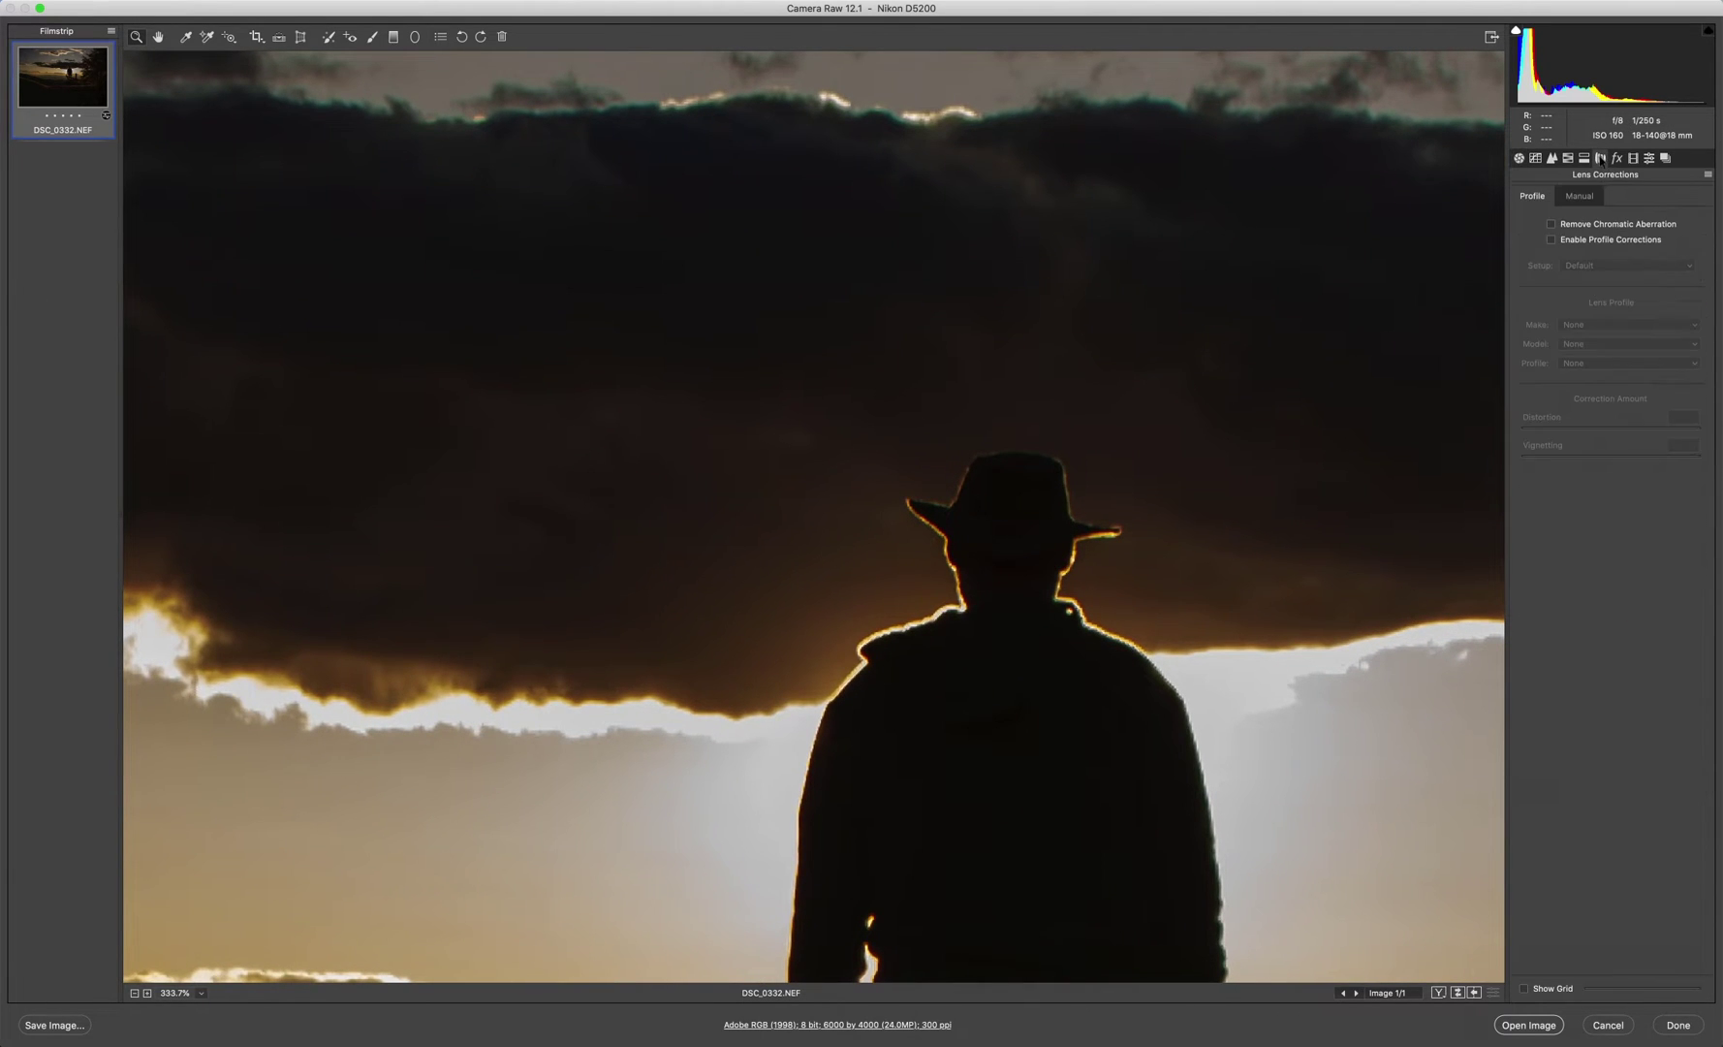
pyautogui.click(1551, 225)
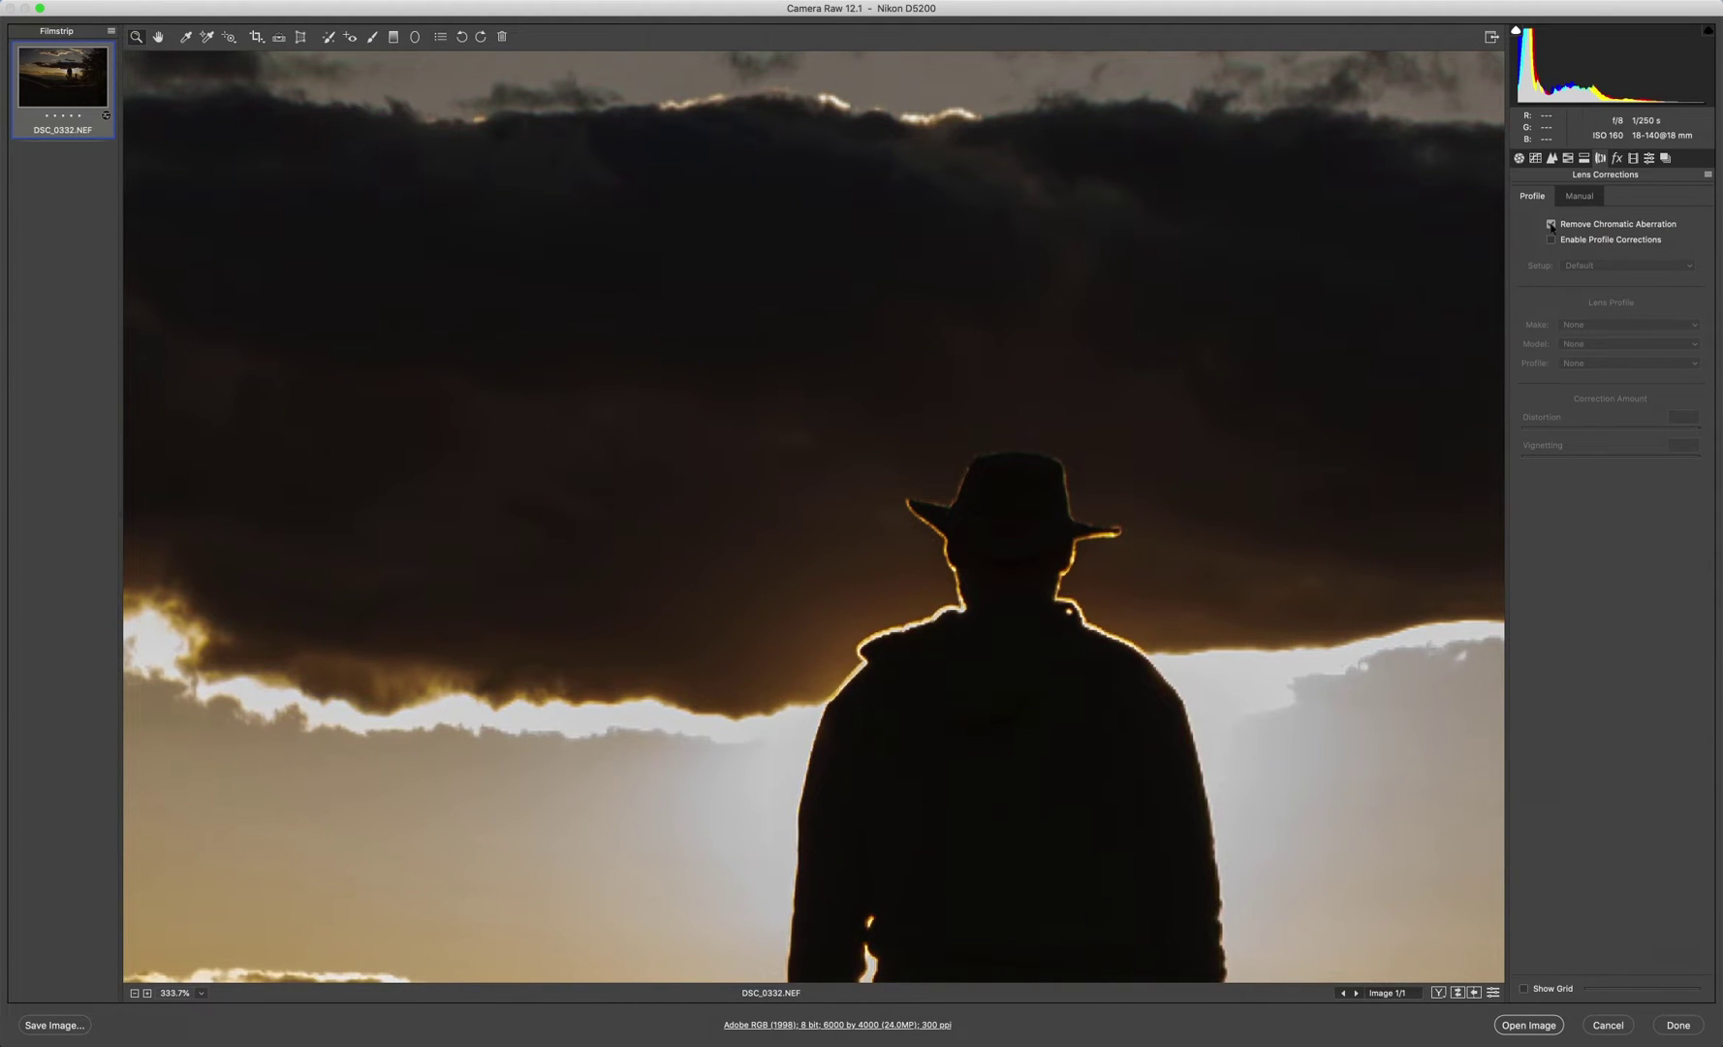
pyautogui.click(1552, 225)
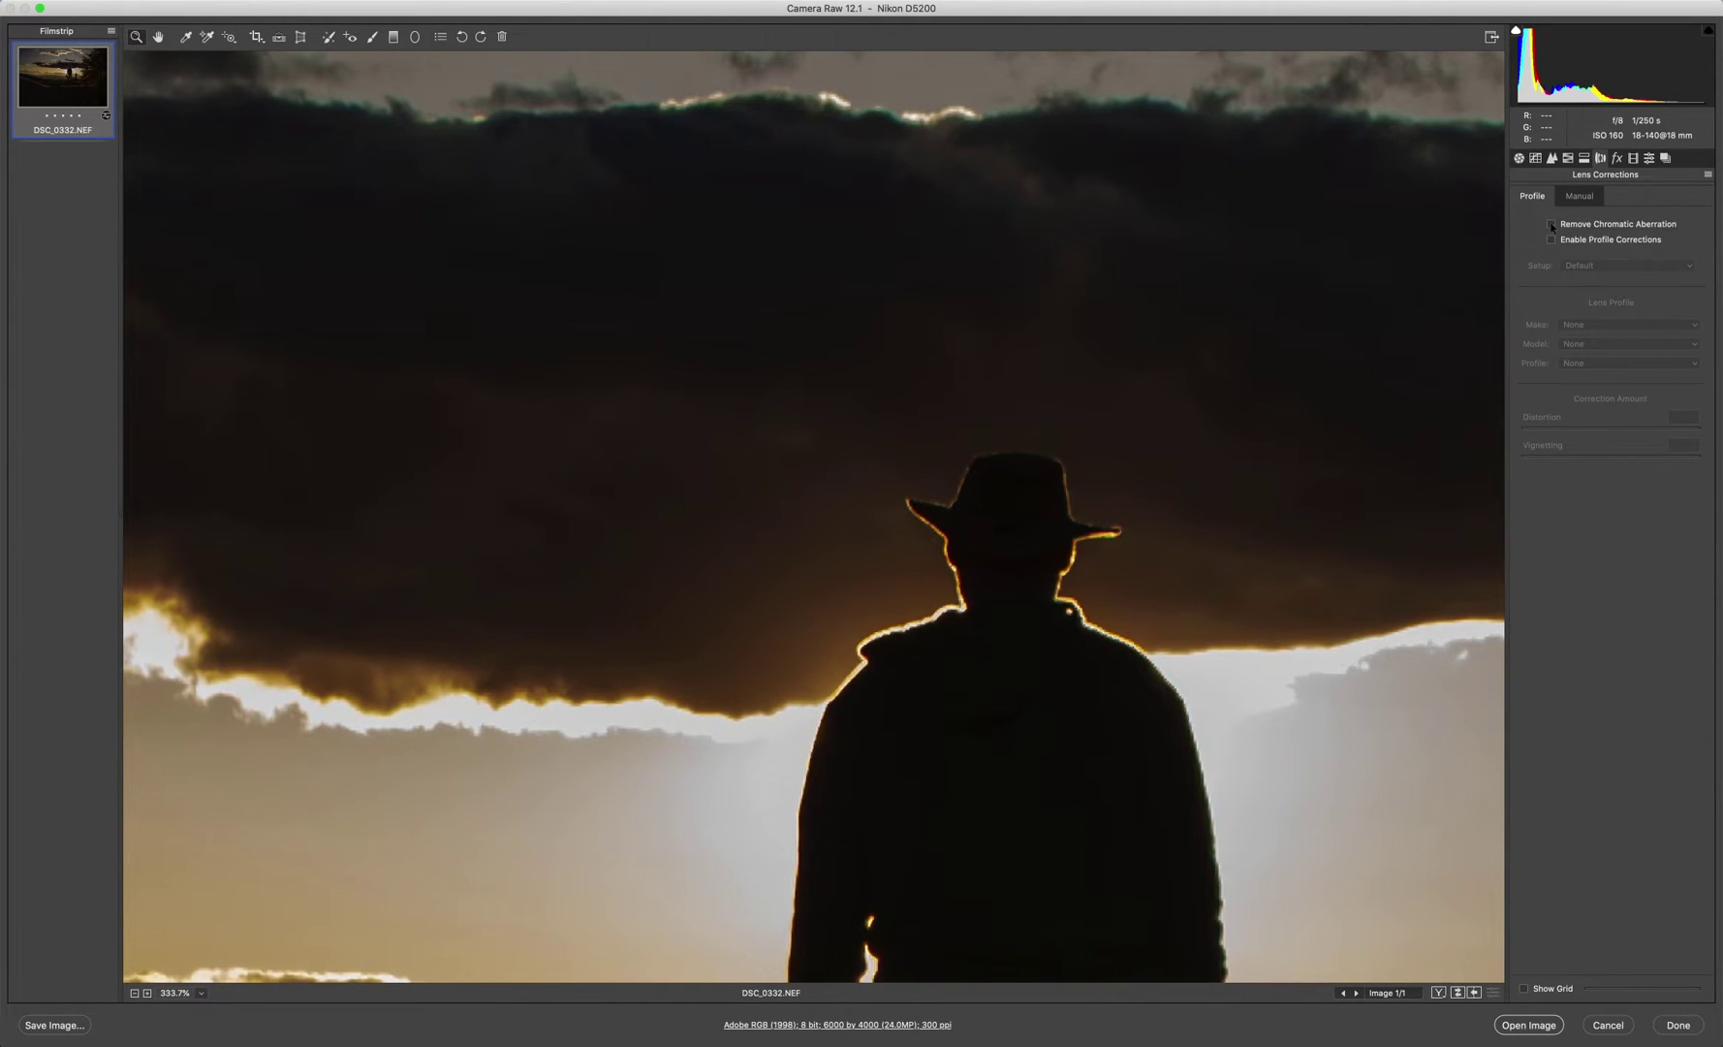
pyautogui.click(1139, 651)
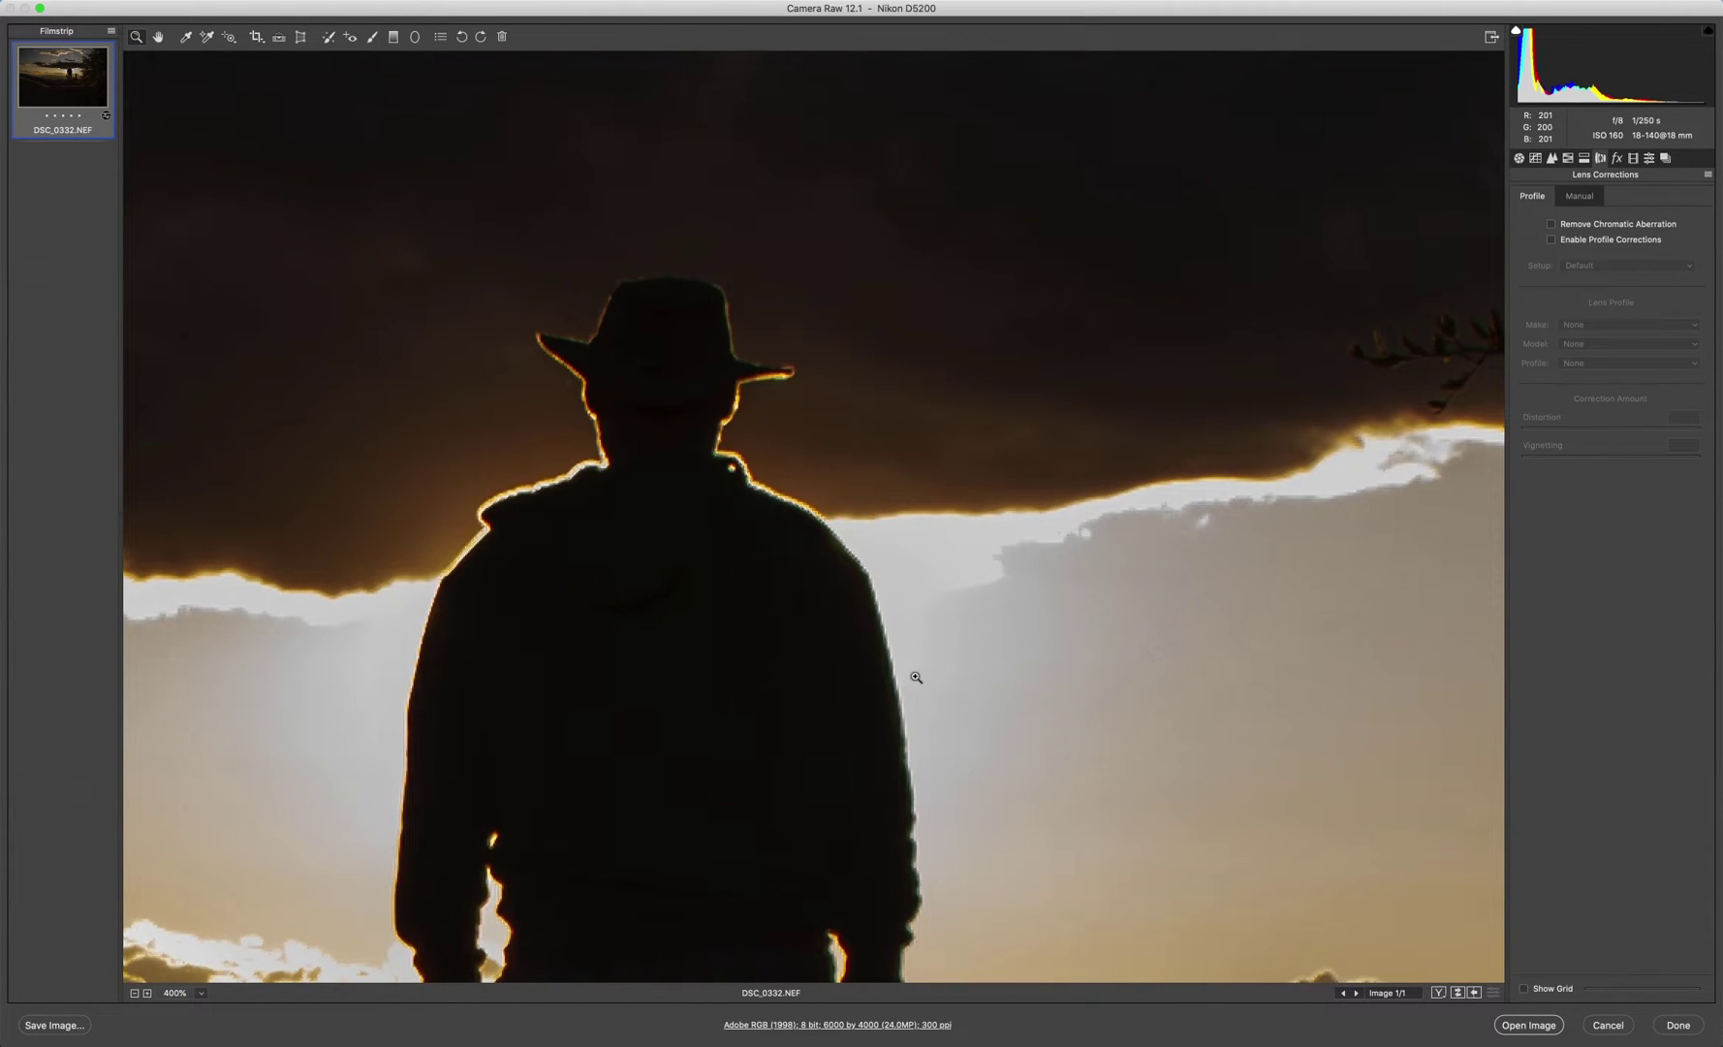
pyautogui.scroll(-5, 916, 677)
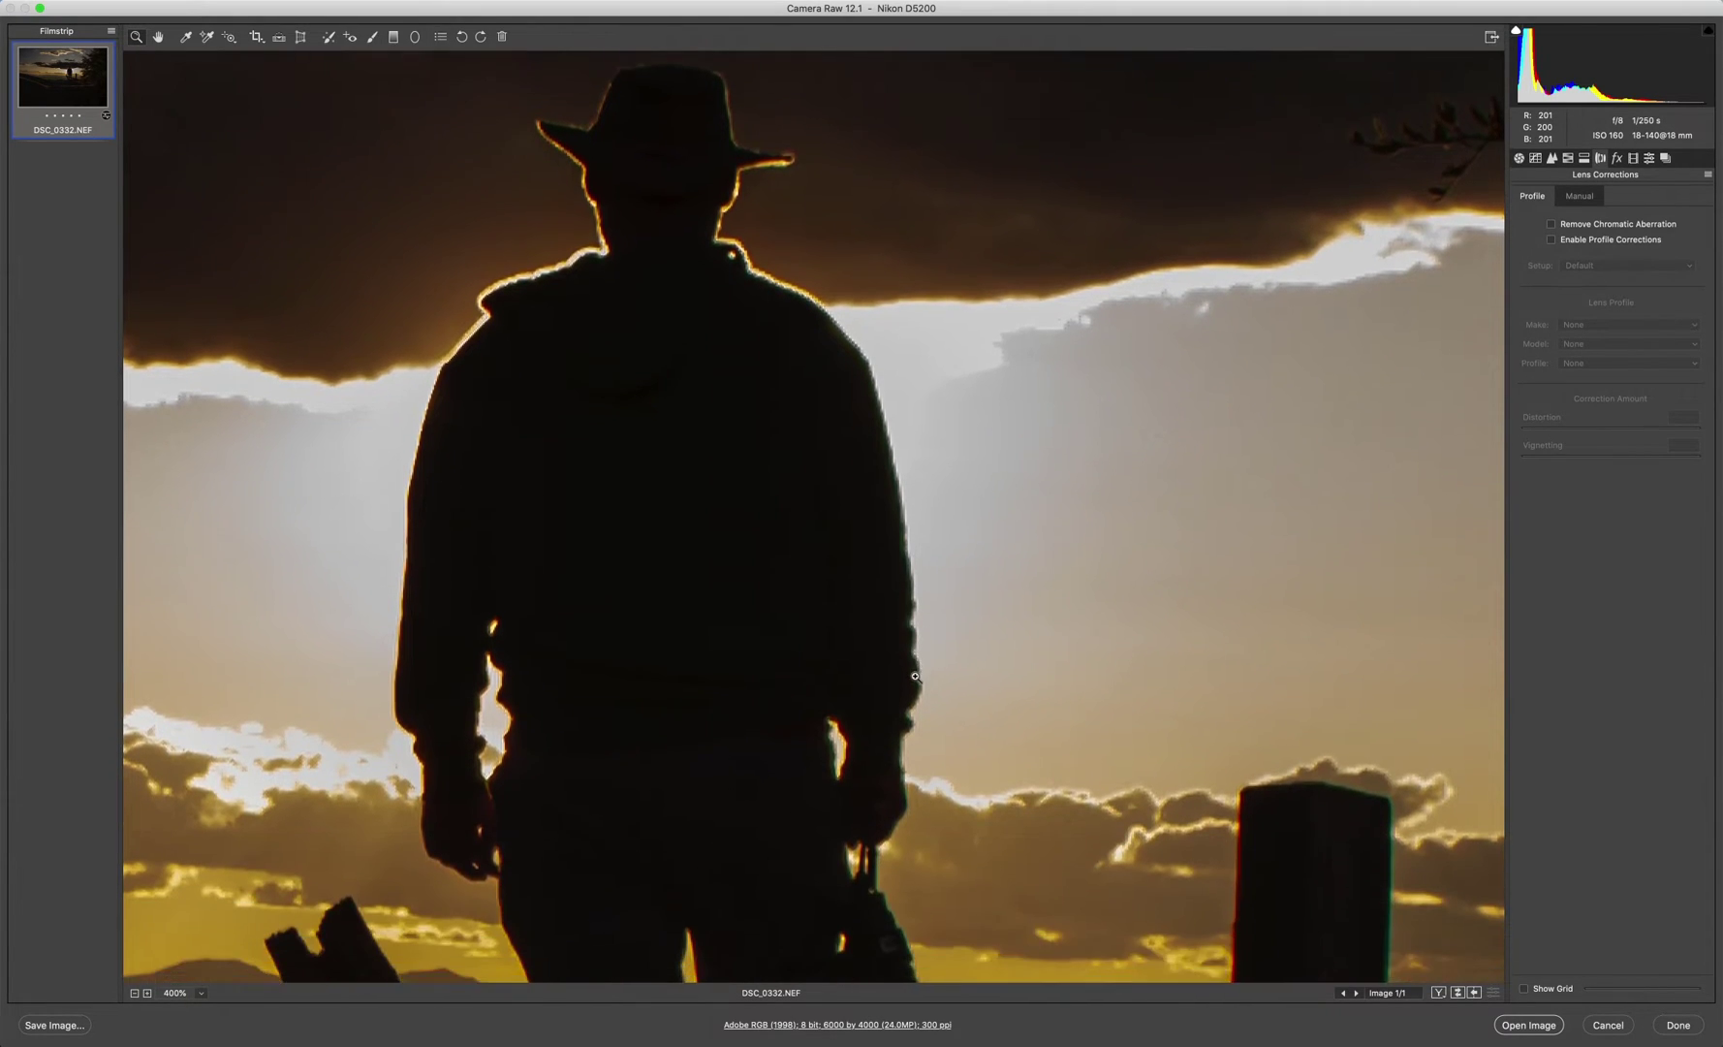
pyautogui.scroll(-1, 916, 677)
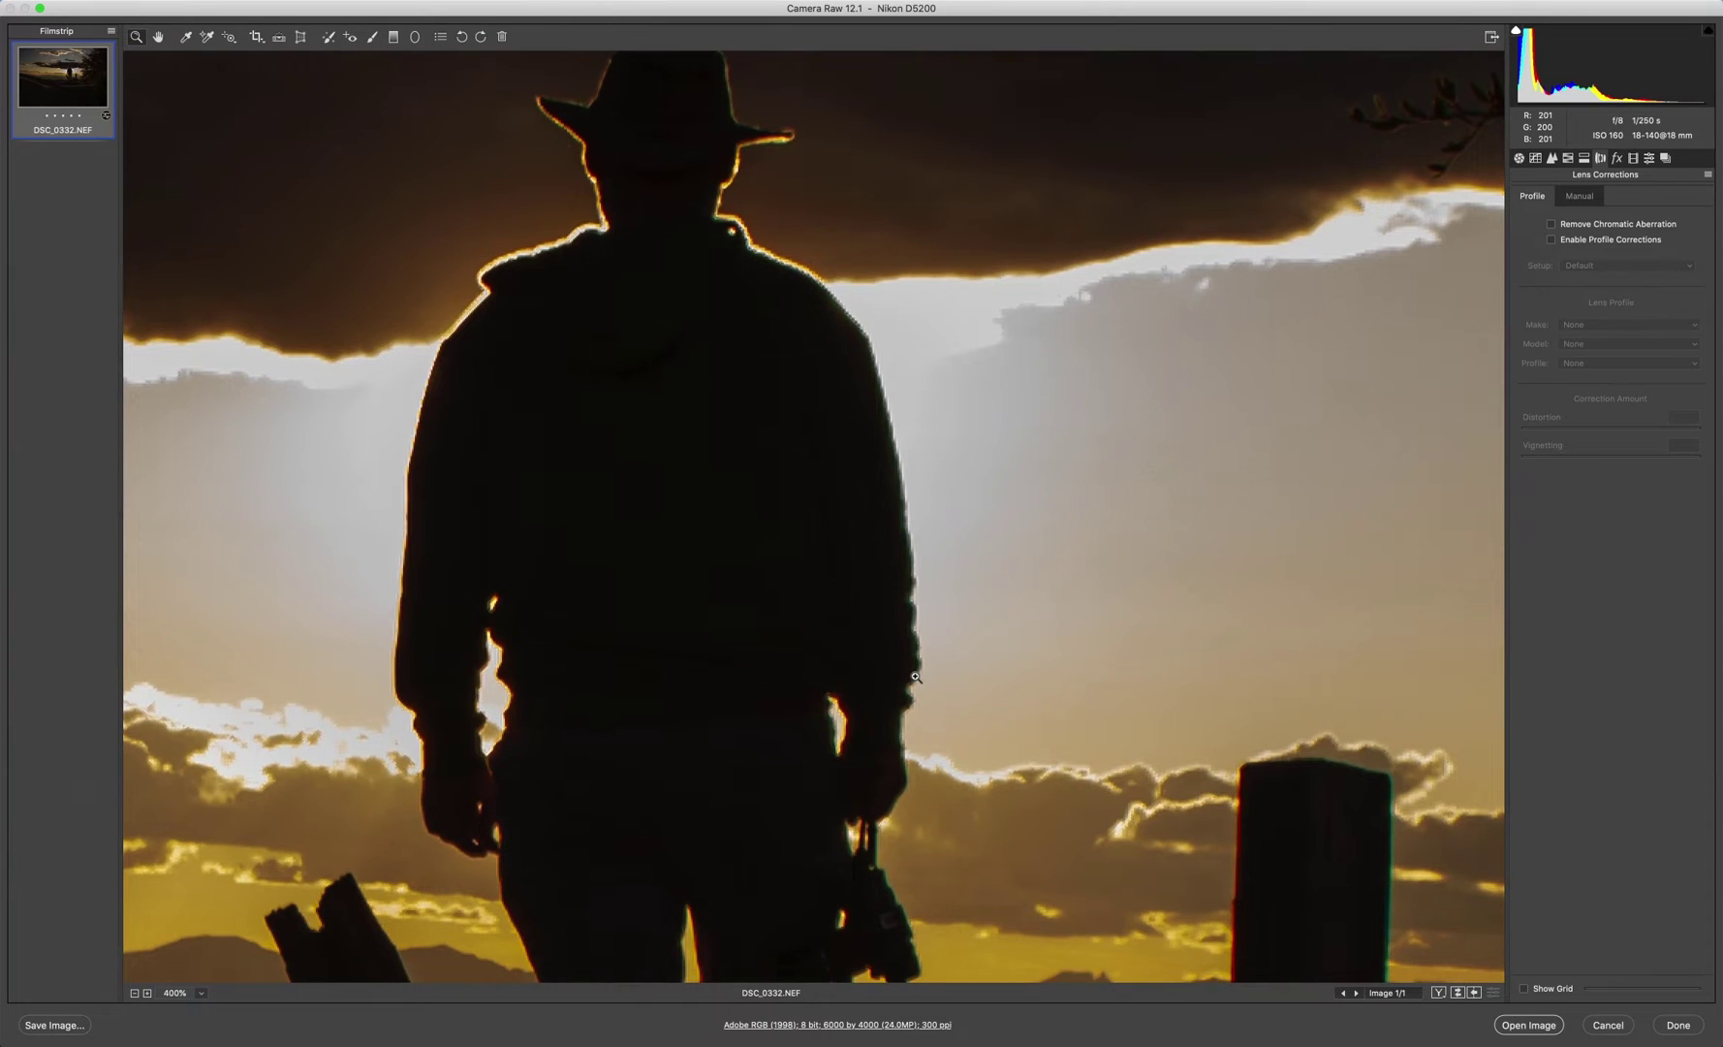
pyautogui.click(1551, 225)
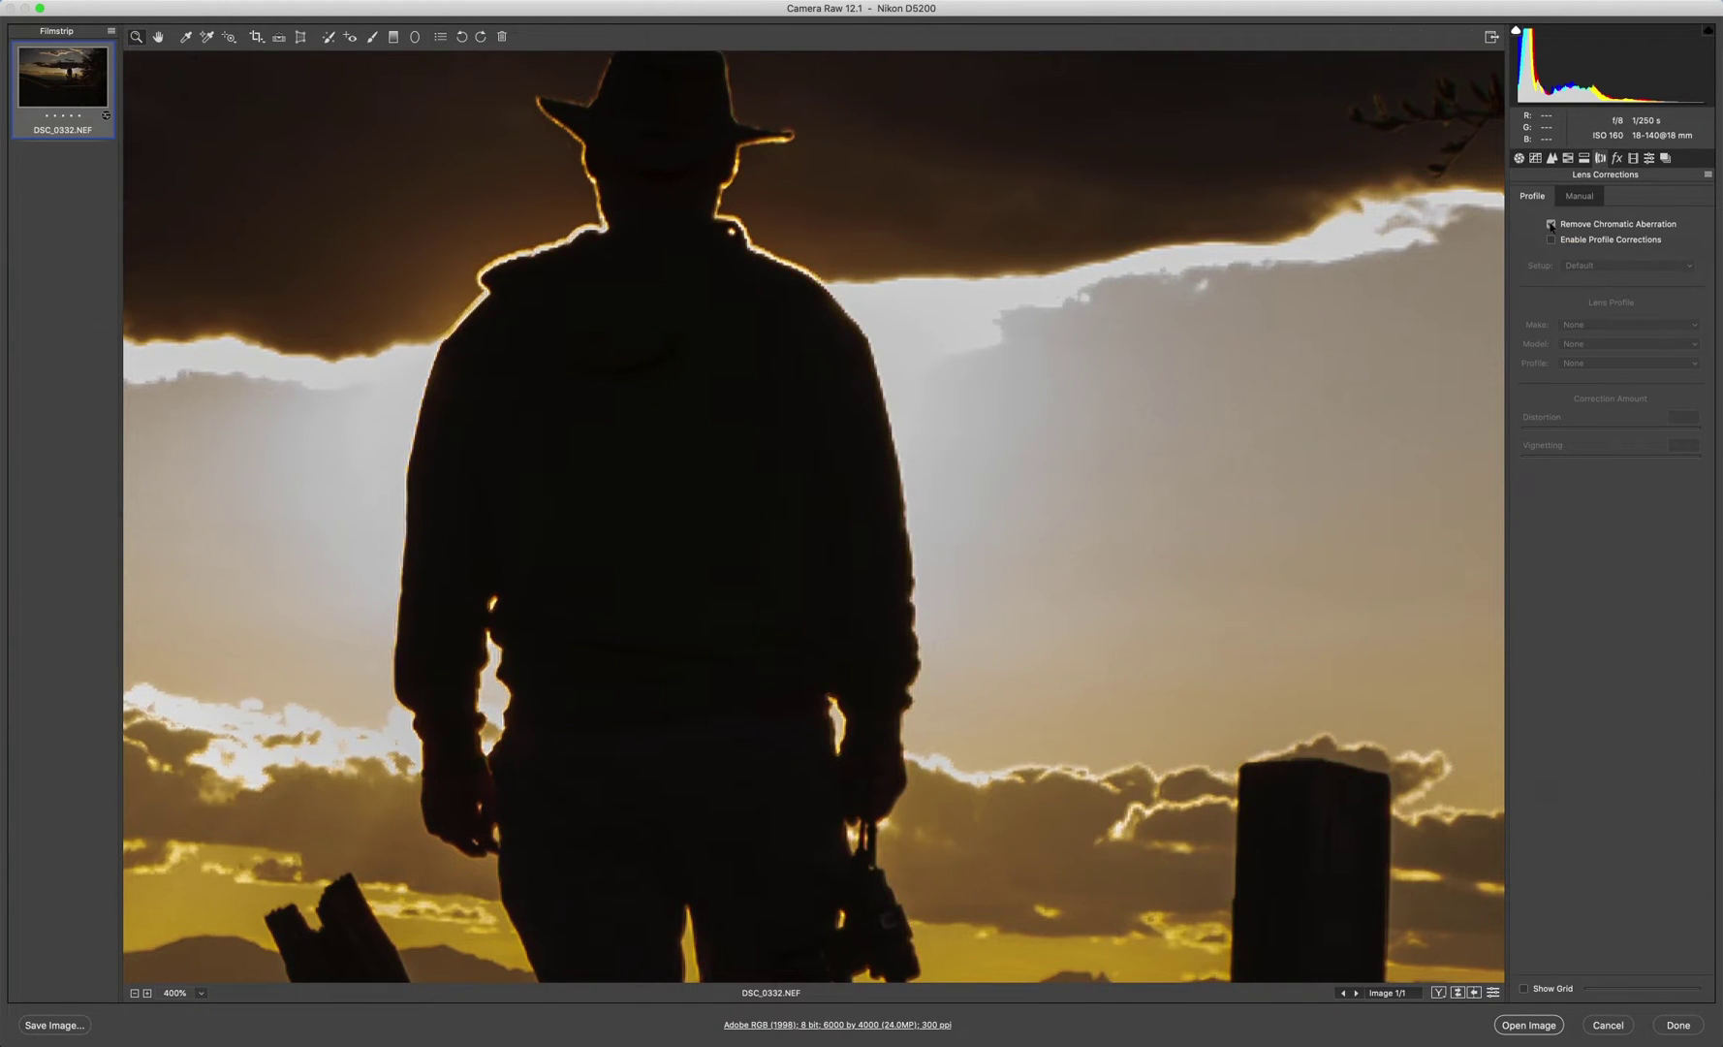
pyautogui.click(1551, 224)
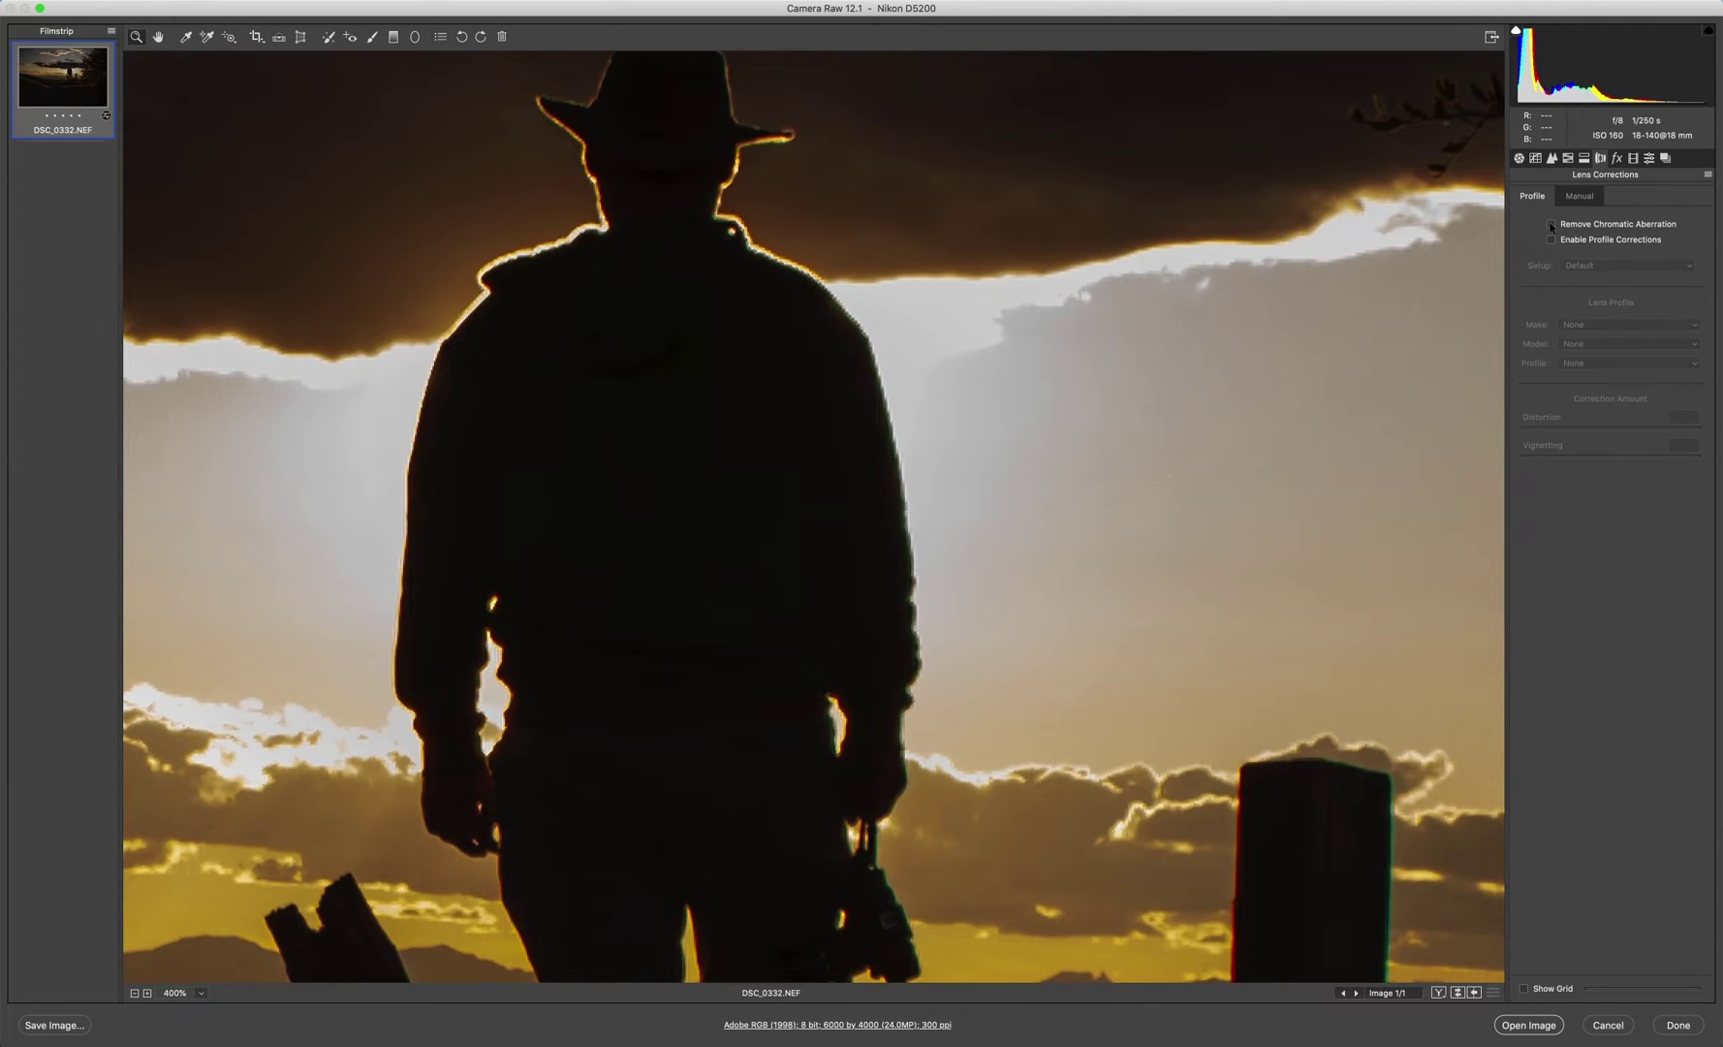
pyautogui.click(1550, 225)
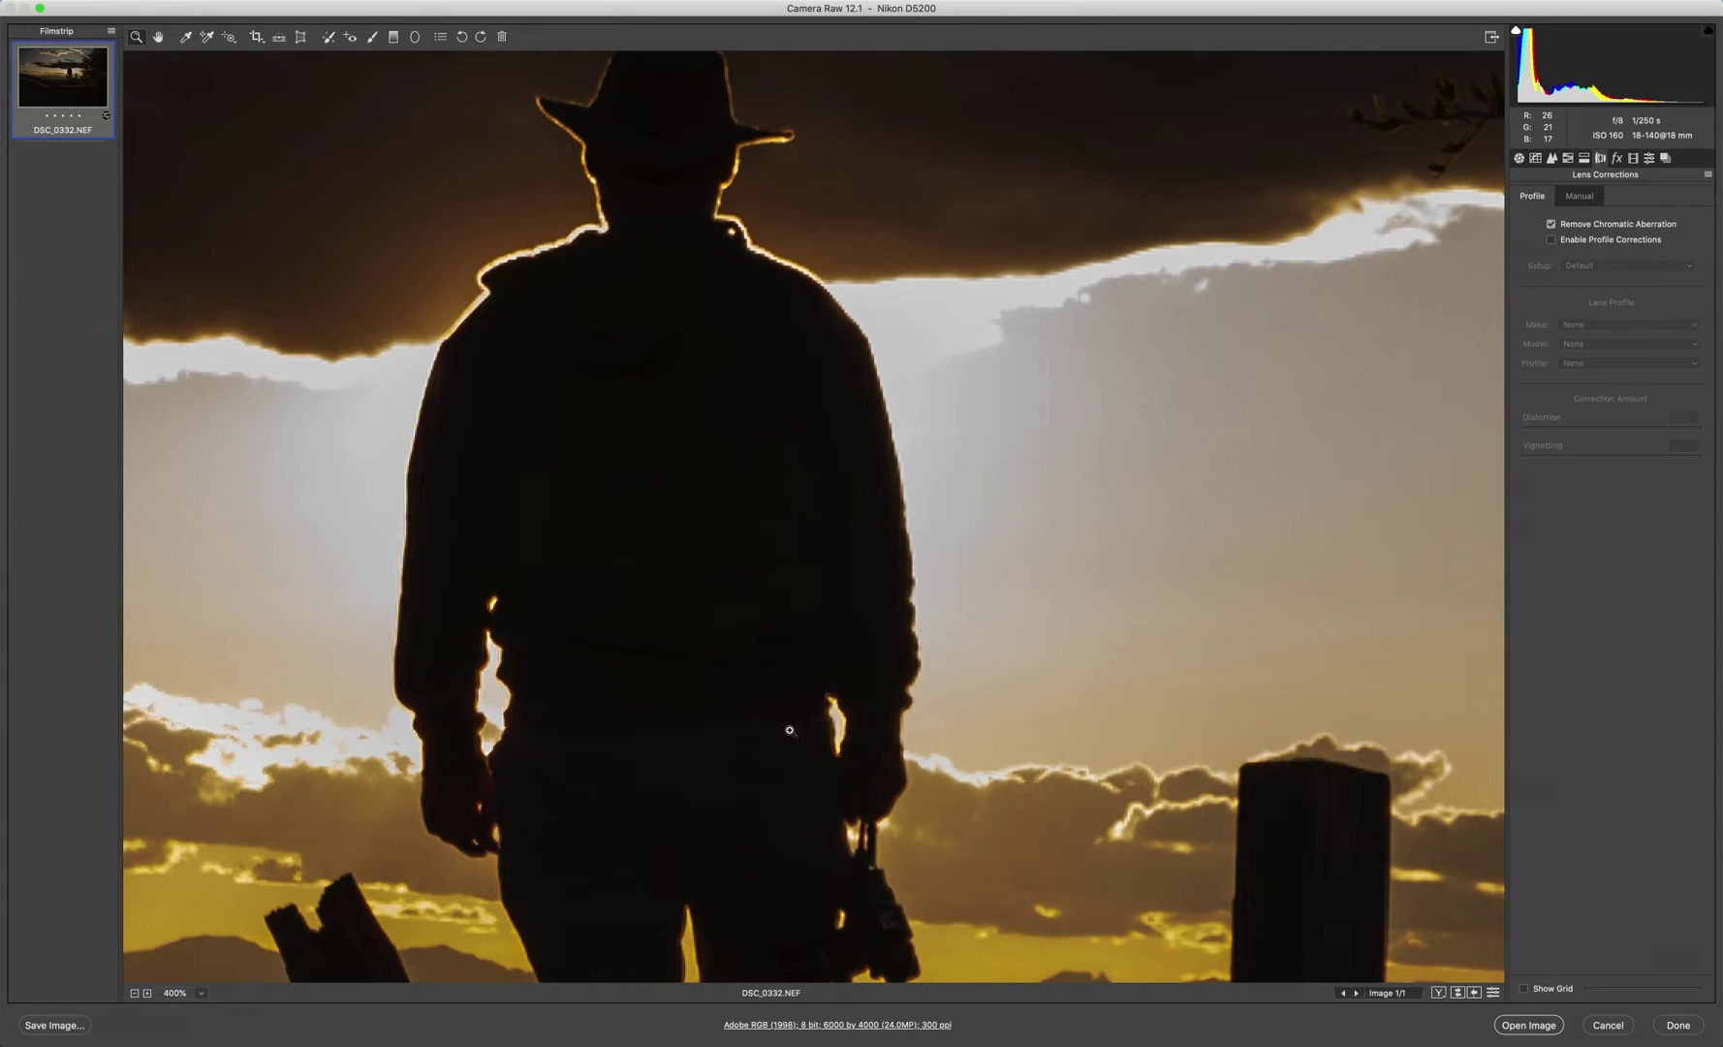
# Try the lens profile corrections and their vignetting amount on the whole photo, and turn the profile corrections off
pyautogui.click(202, 993)
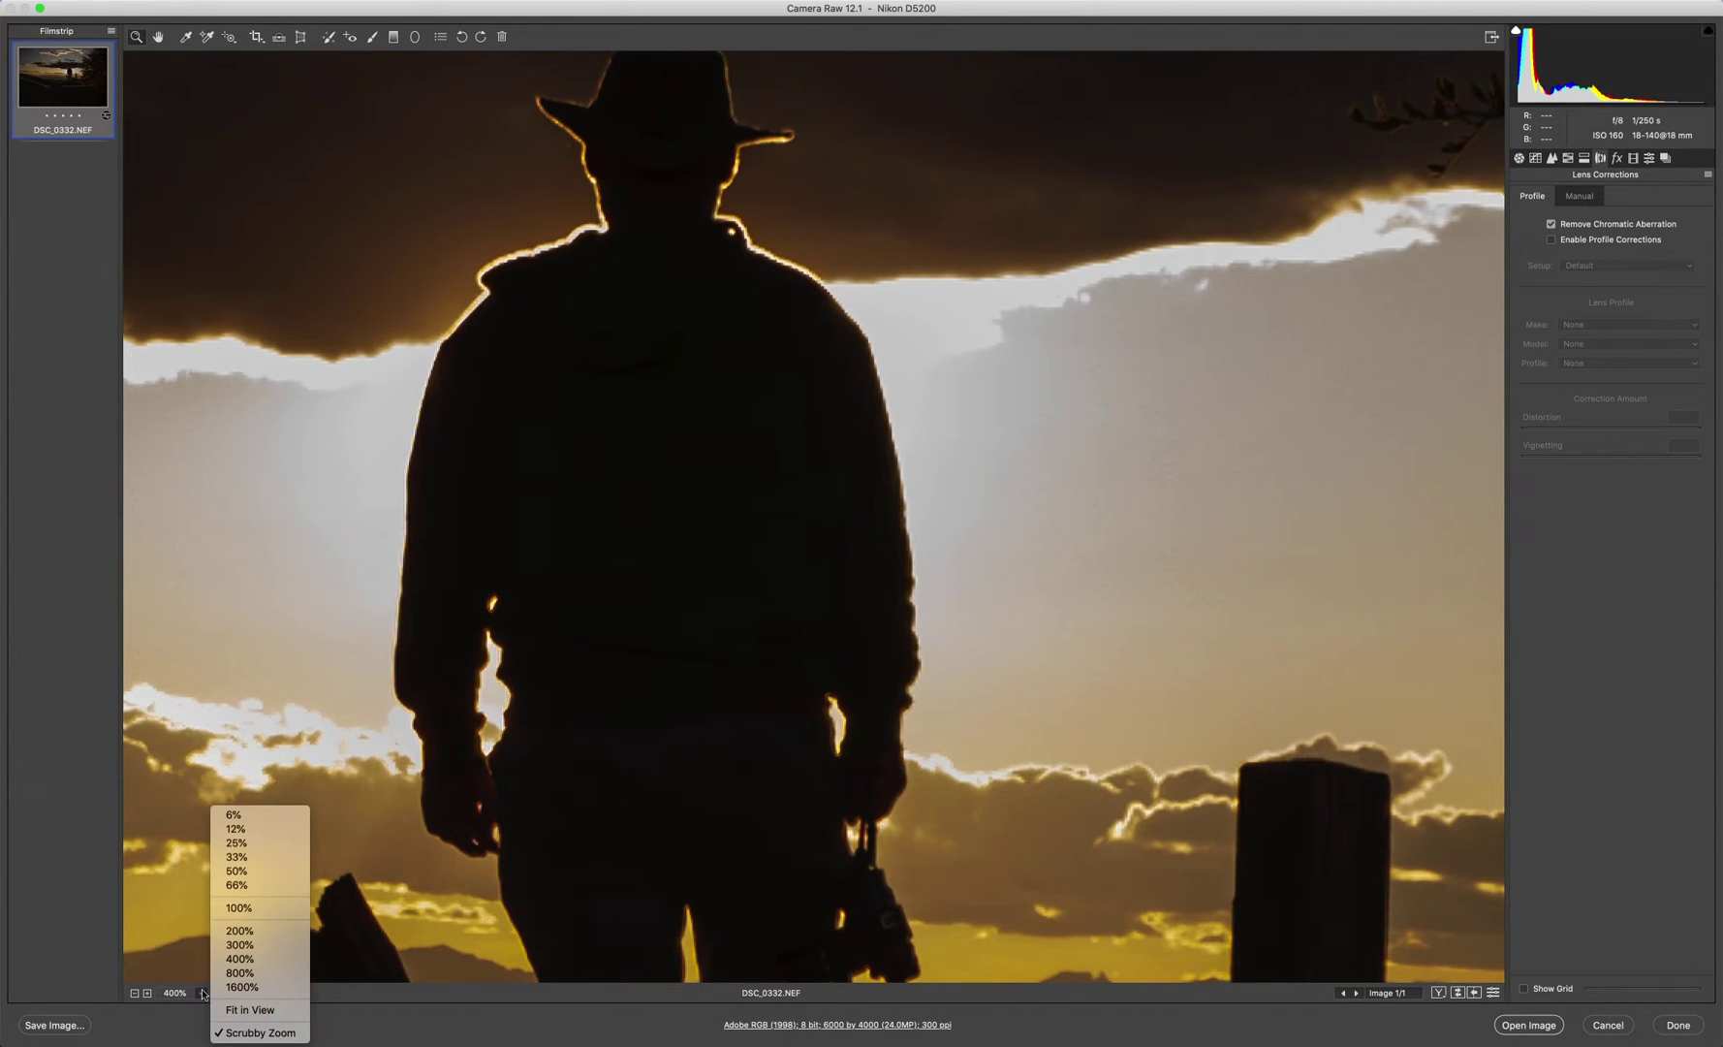
pyautogui.click(244, 1011)
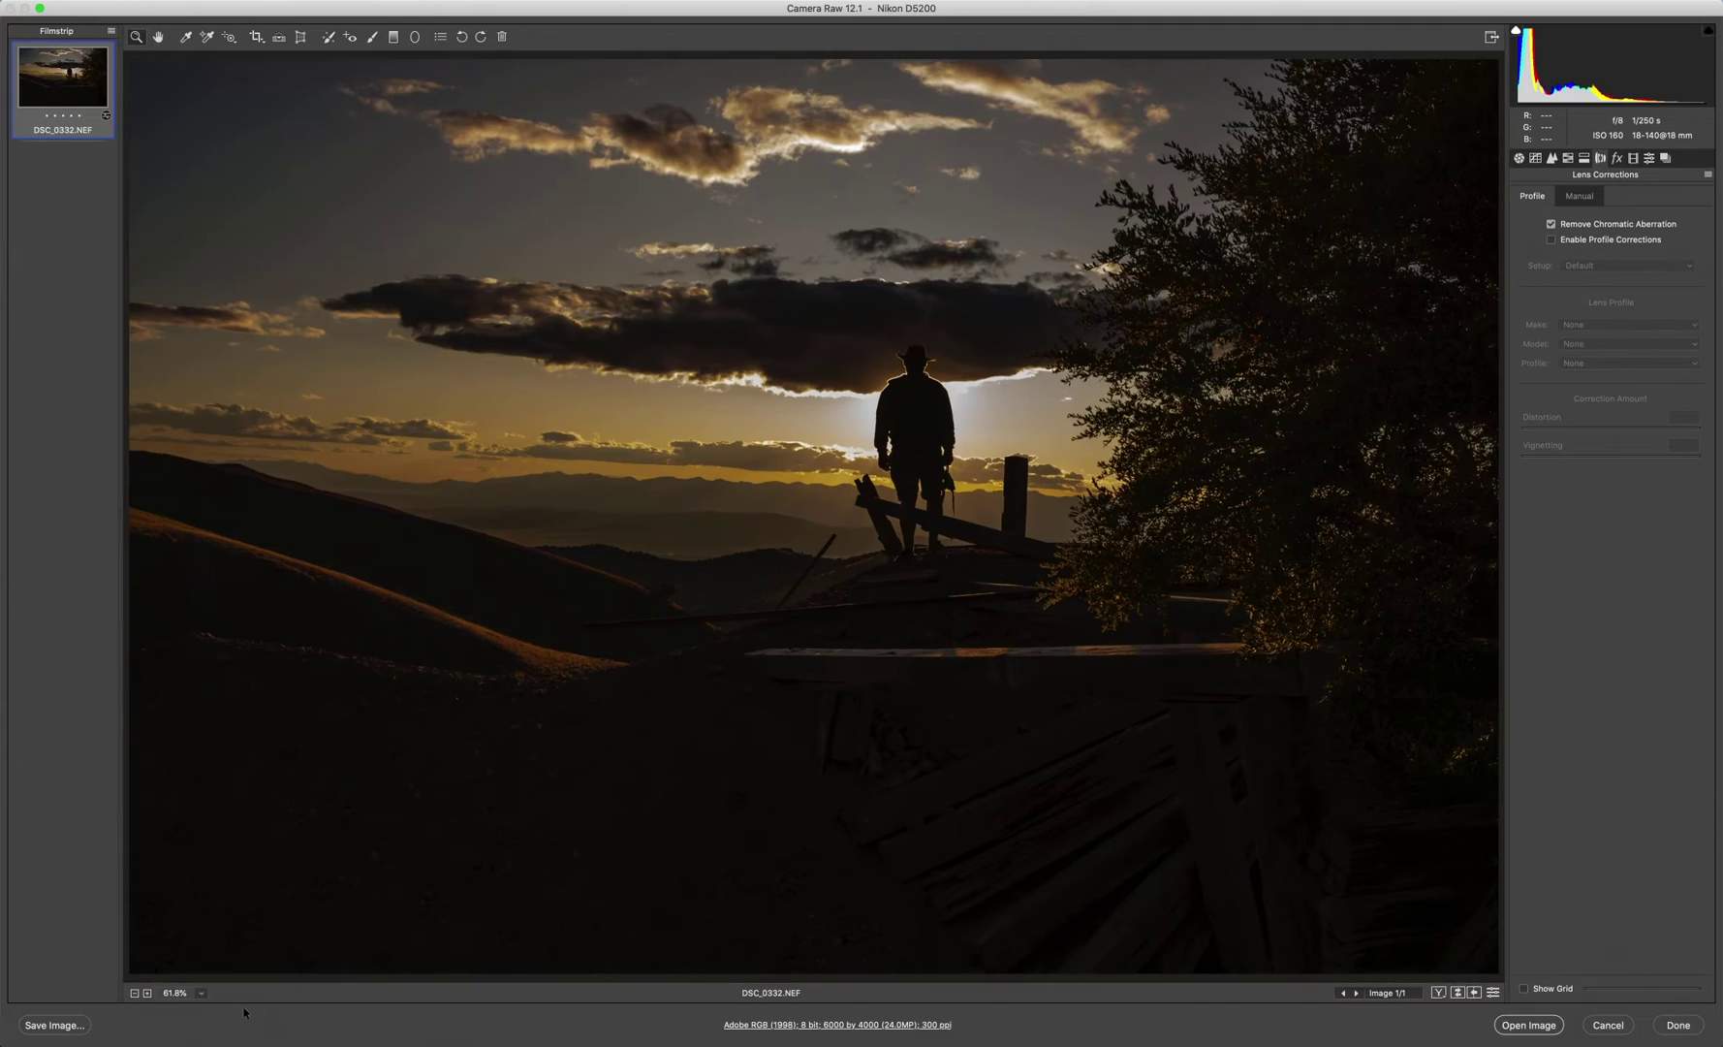
pyautogui.click(1552, 241)
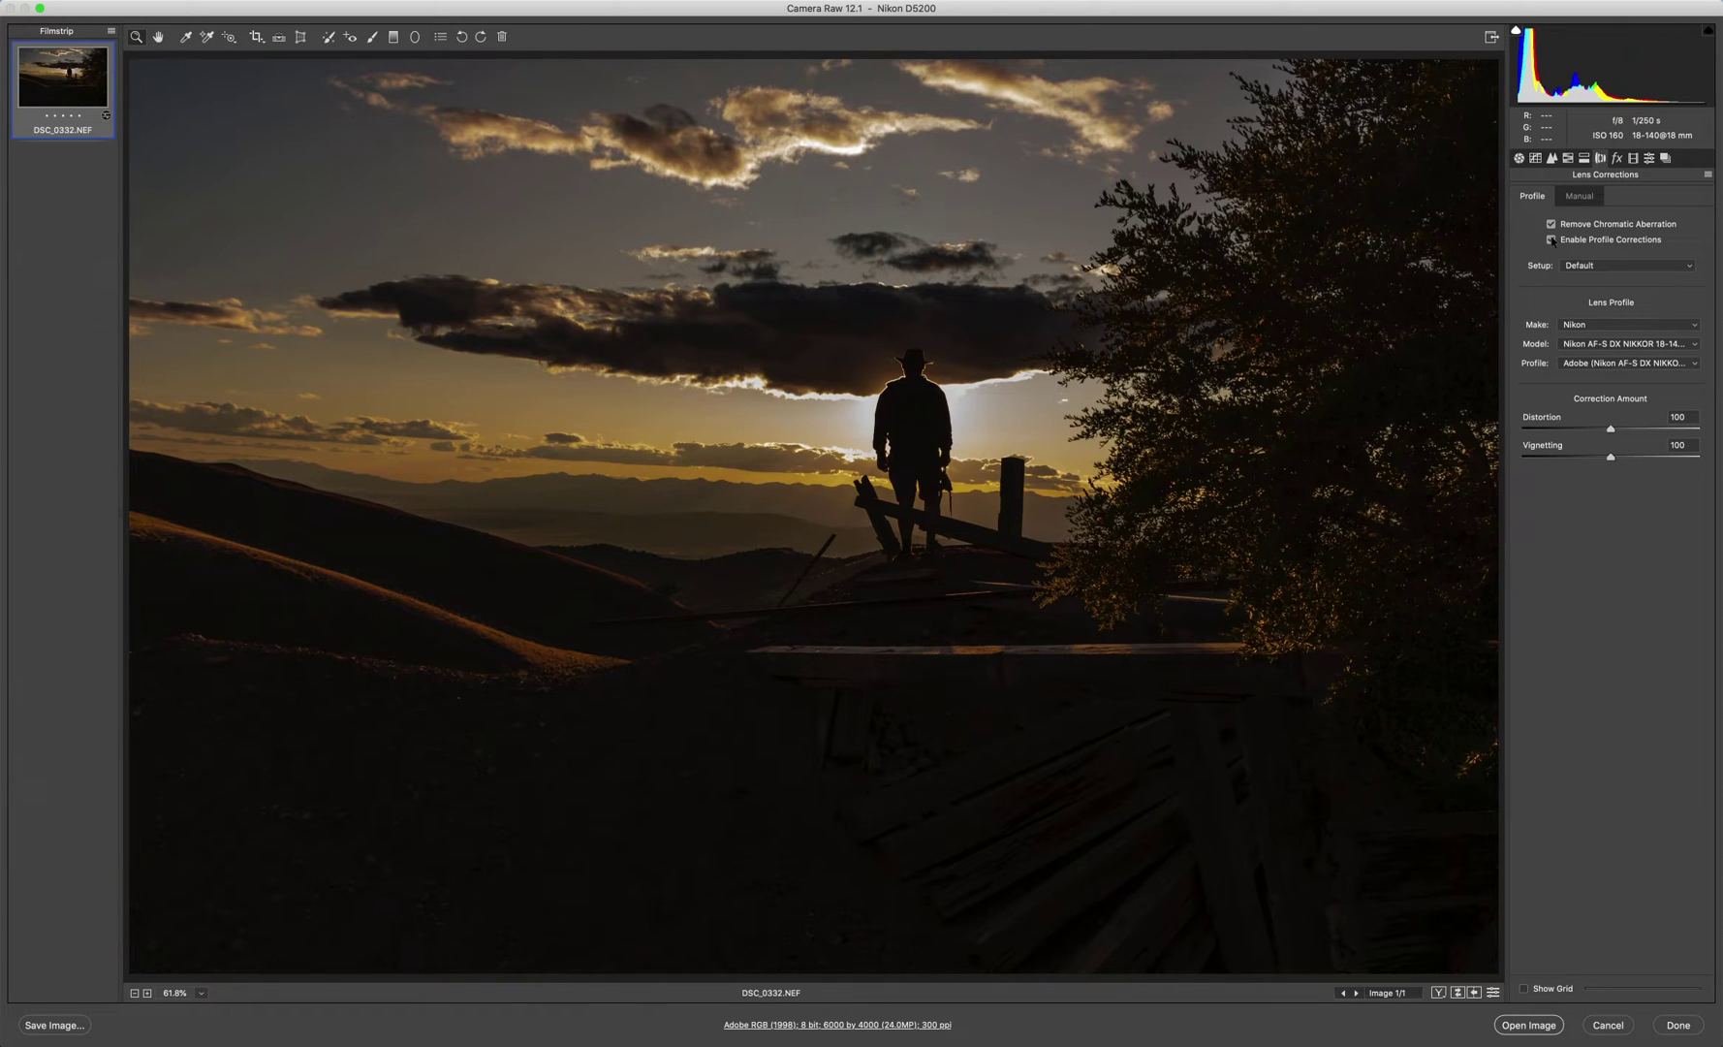
pyautogui.click(1552, 240)
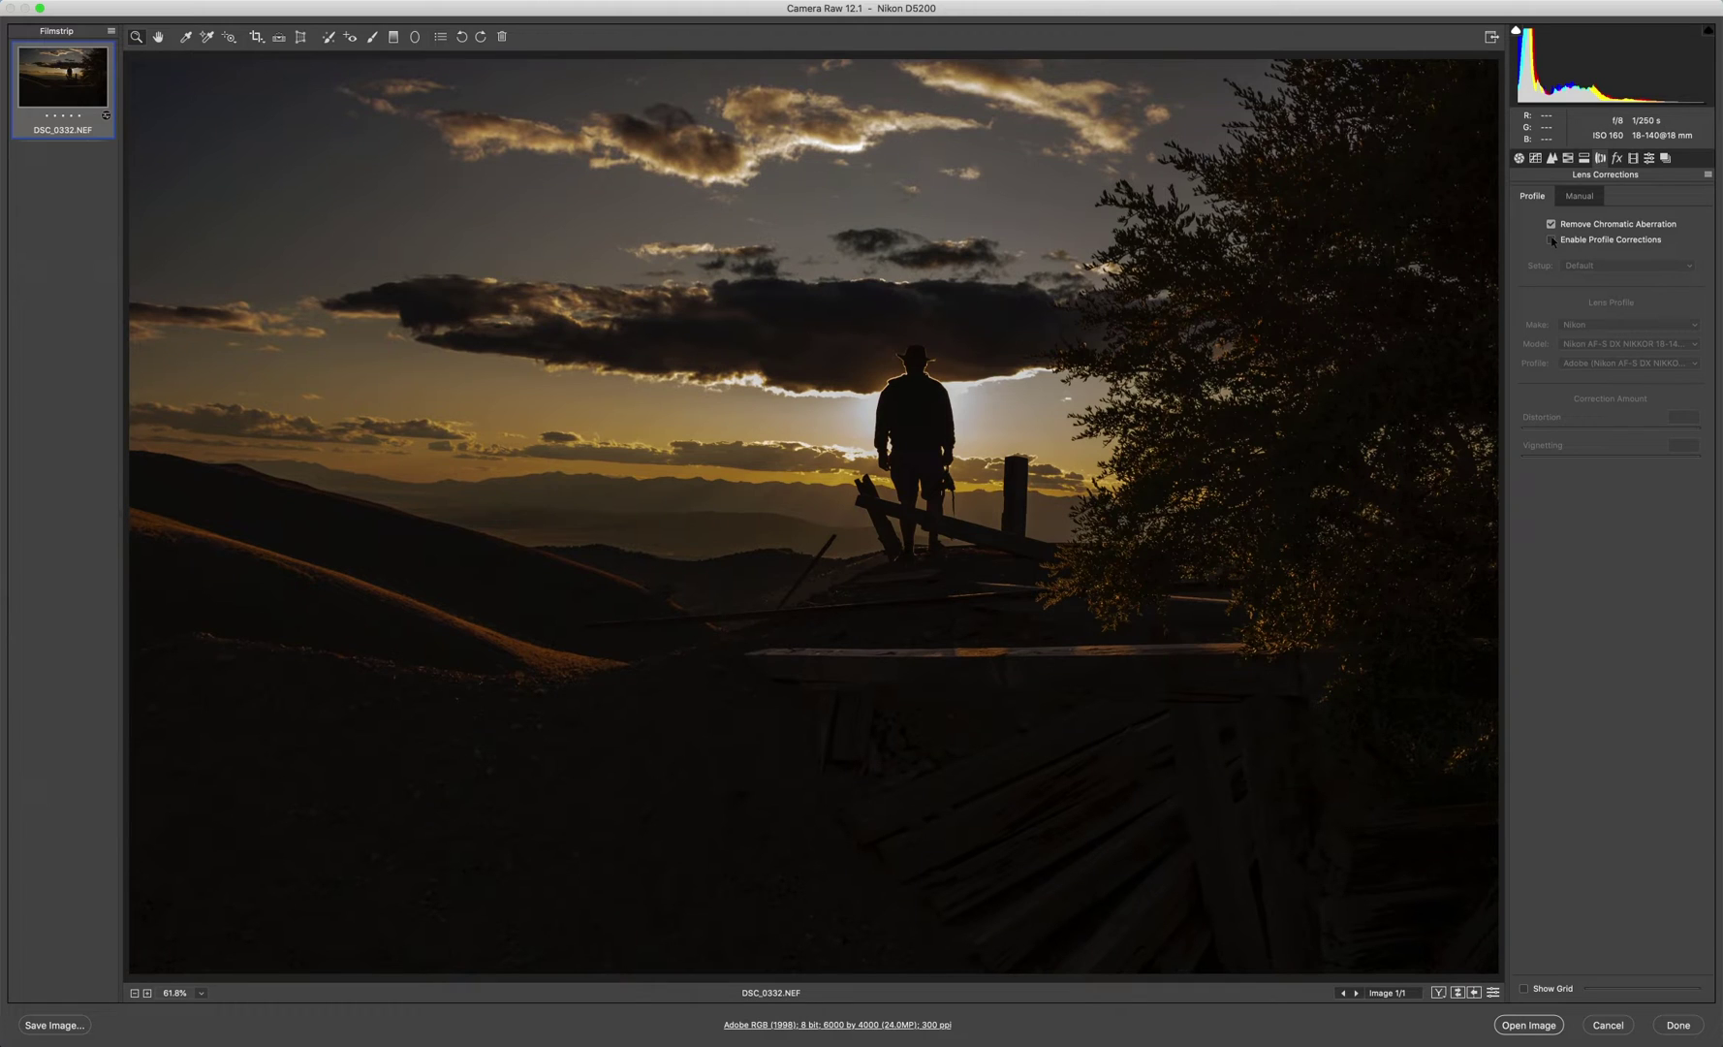
pyautogui.click(1551, 241)
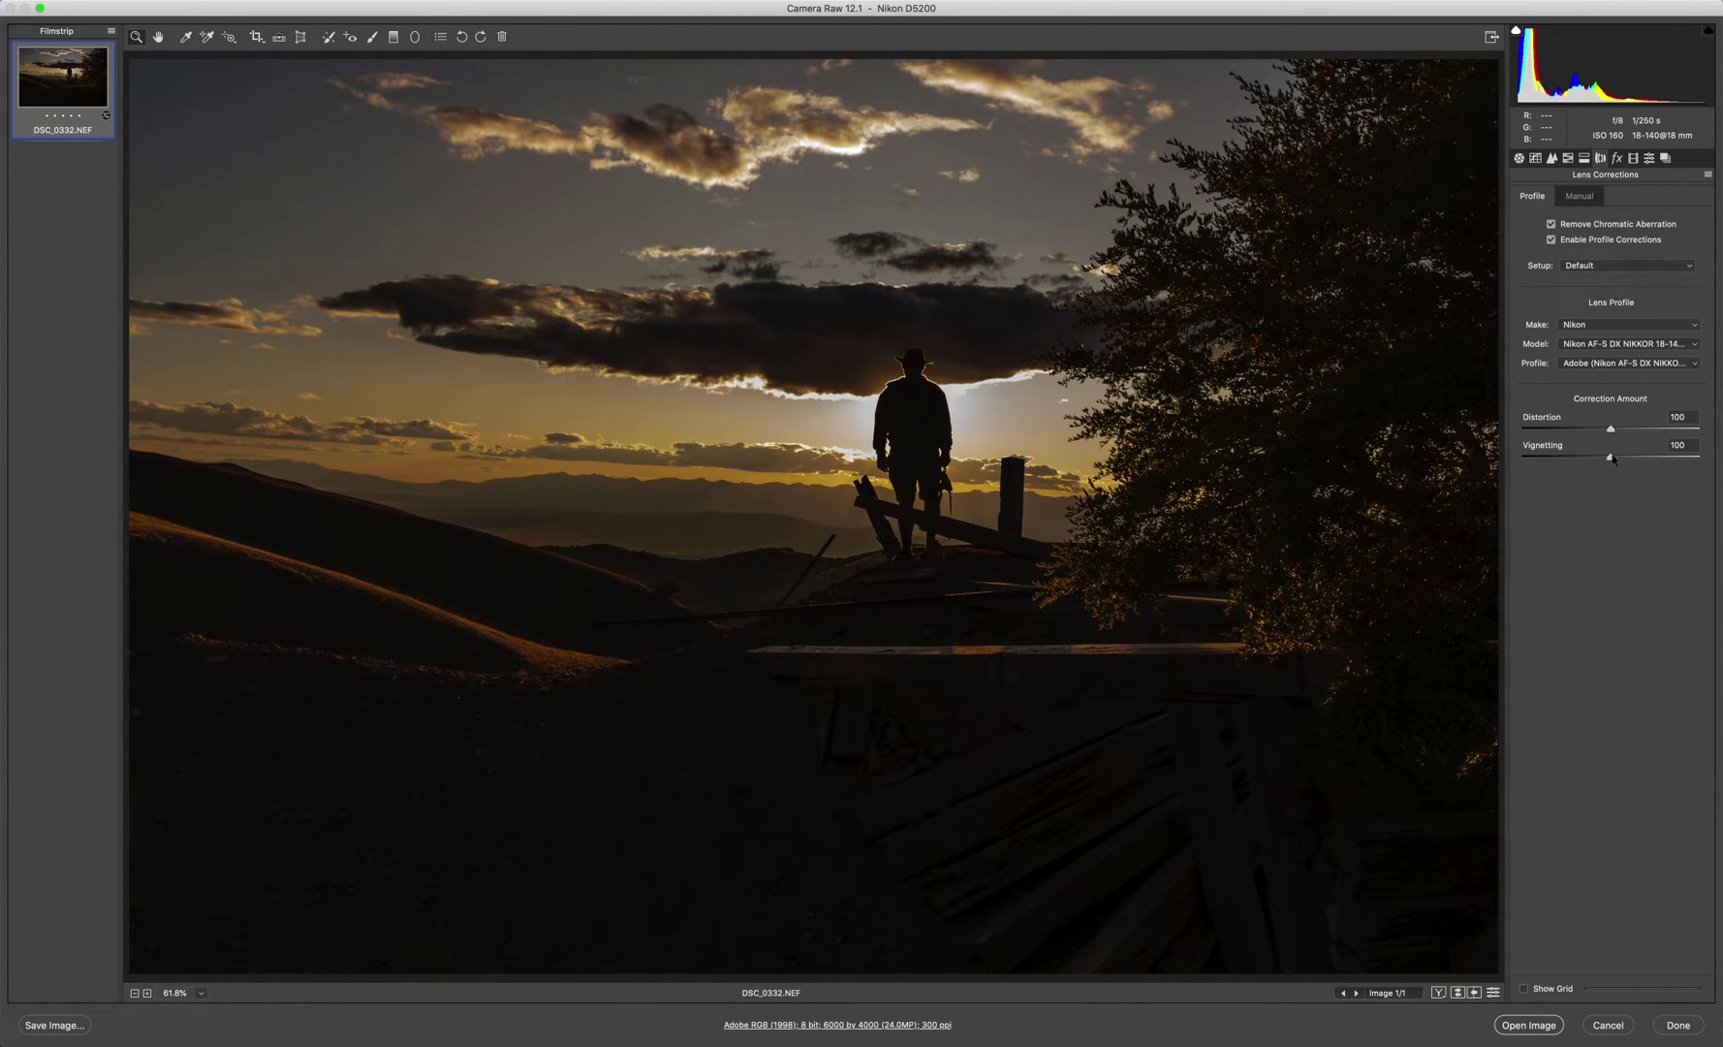
pyautogui.moveTo(1611, 456)
pyautogui.mouseDown()
pyautogui.moveTo(1504, 470)
pyautogui.moveTo(1721, 454)
pyautogui.moveTo(1614, 465)
pyautogui.moveTo(1601, 432)
pyautogui.moveTo(1495, 437)
pyautogui.moveTo(1721, 421)
pyautogui.moveTo(1613, 437)
pyautogui.mouseUp()
pyautogui.click(1550, 239)
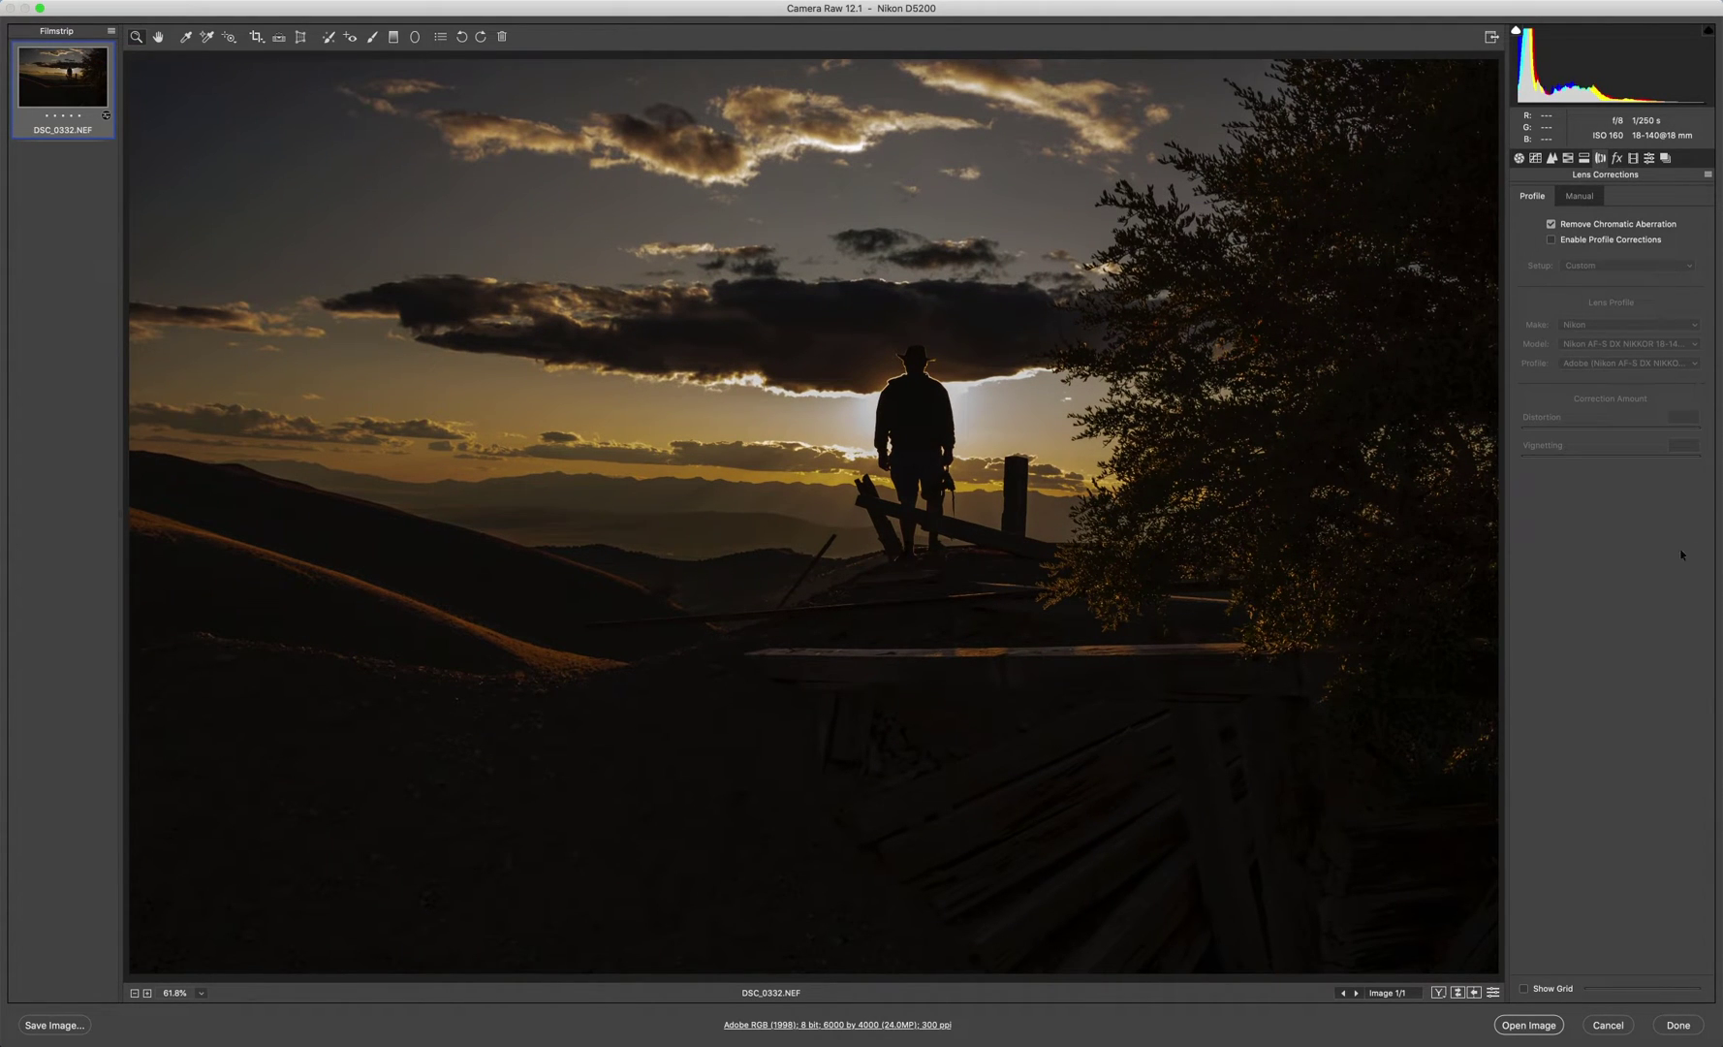
# Open the photo as an image with the current raw adjustments applied
pyautogui.click(1530, 1025)
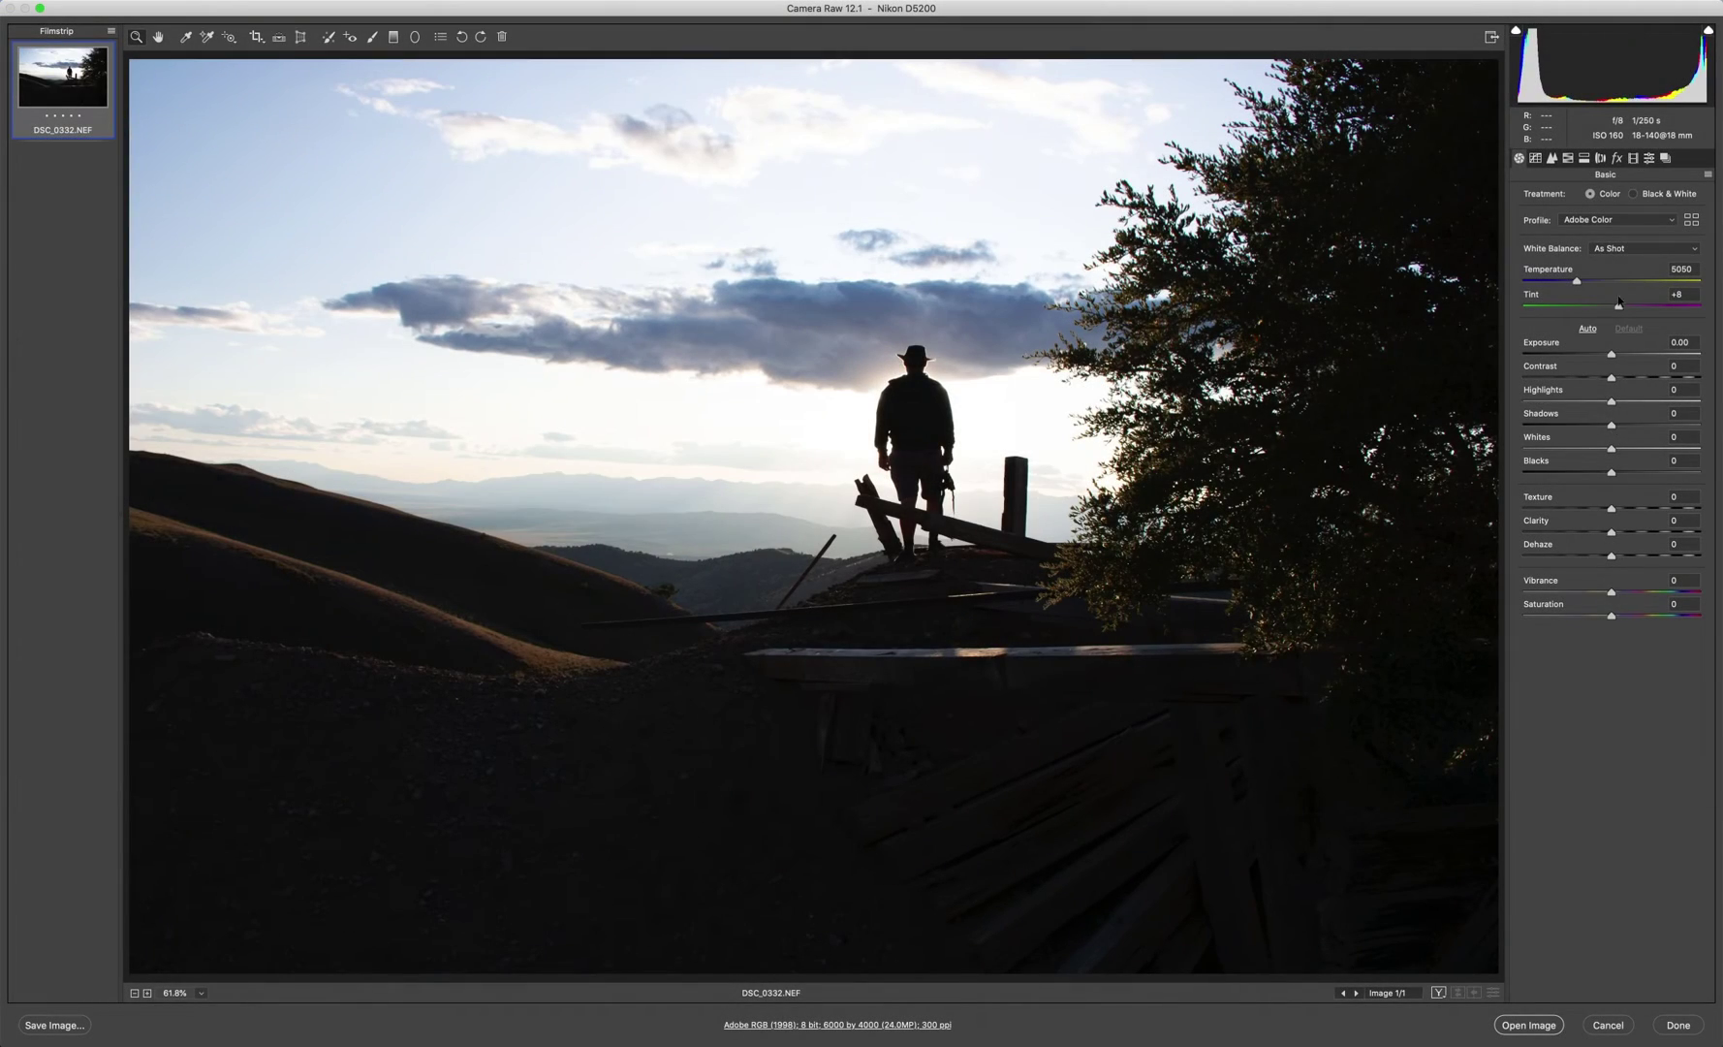
# Set the white balance to Shade, Shadows to about +31, Clarity to +28, Vibrance to +24 and Saturation to +14
pyautogui.click(1617, 250)
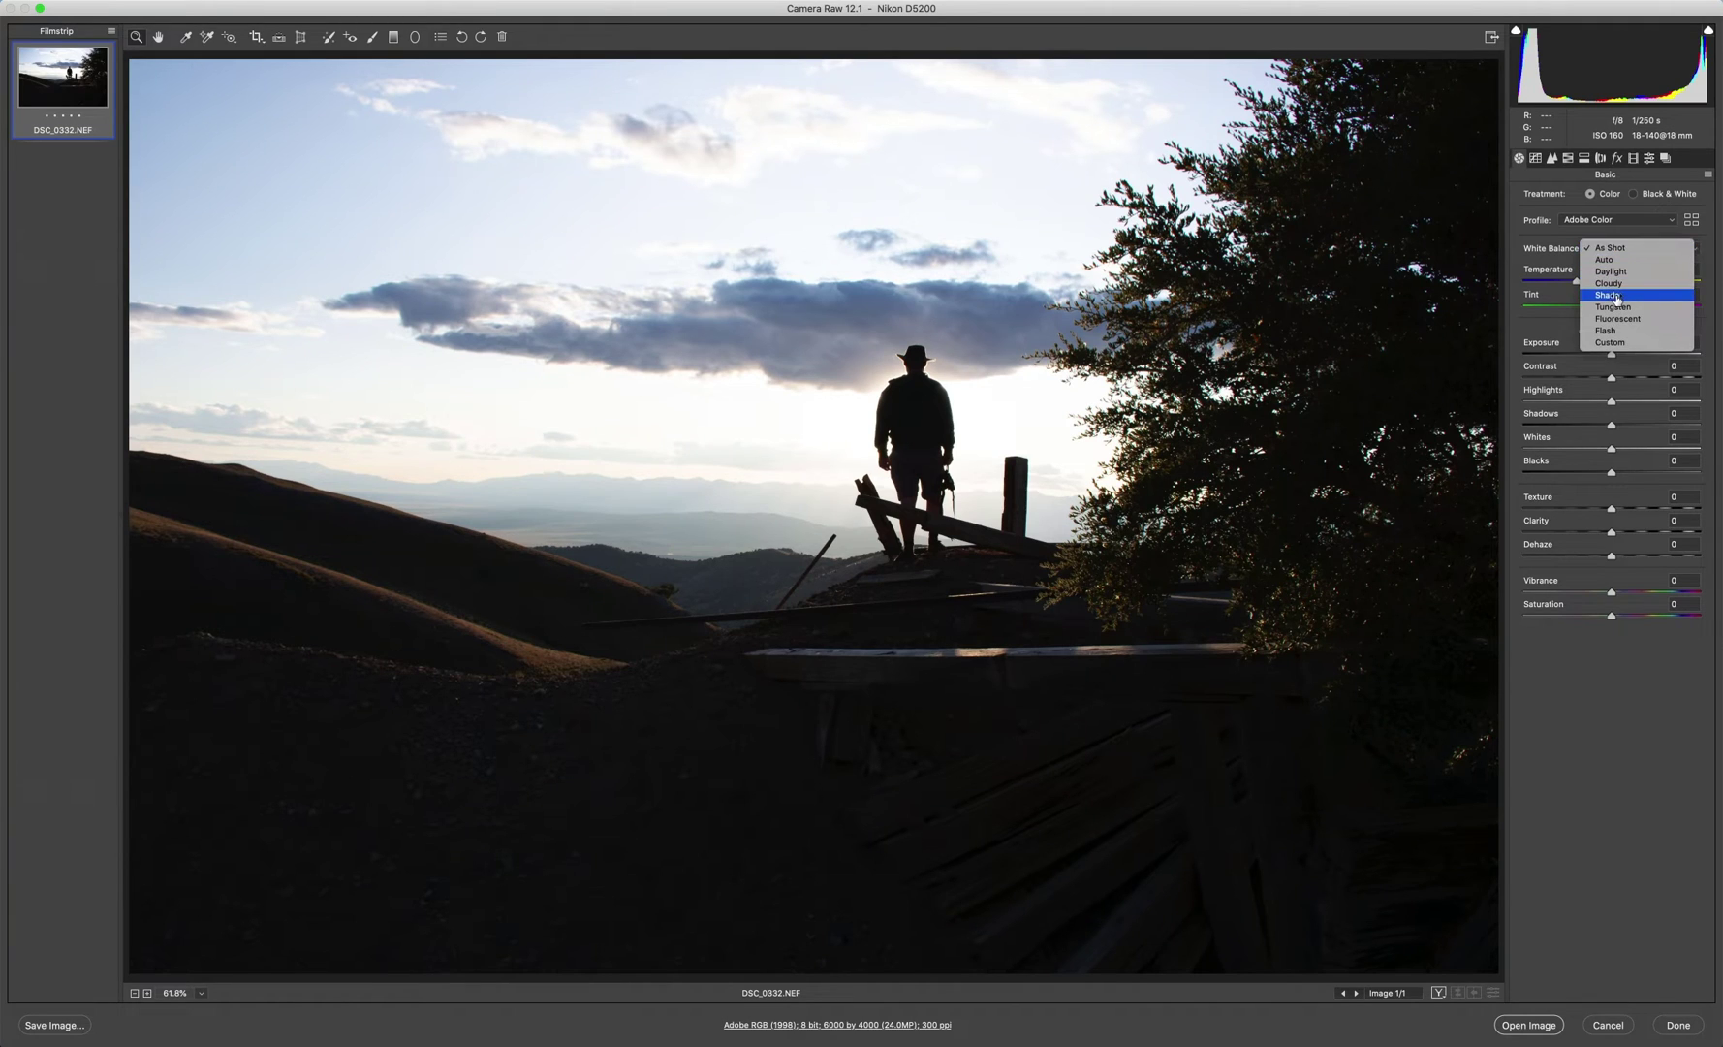
pyautogui.click(1615, 295)
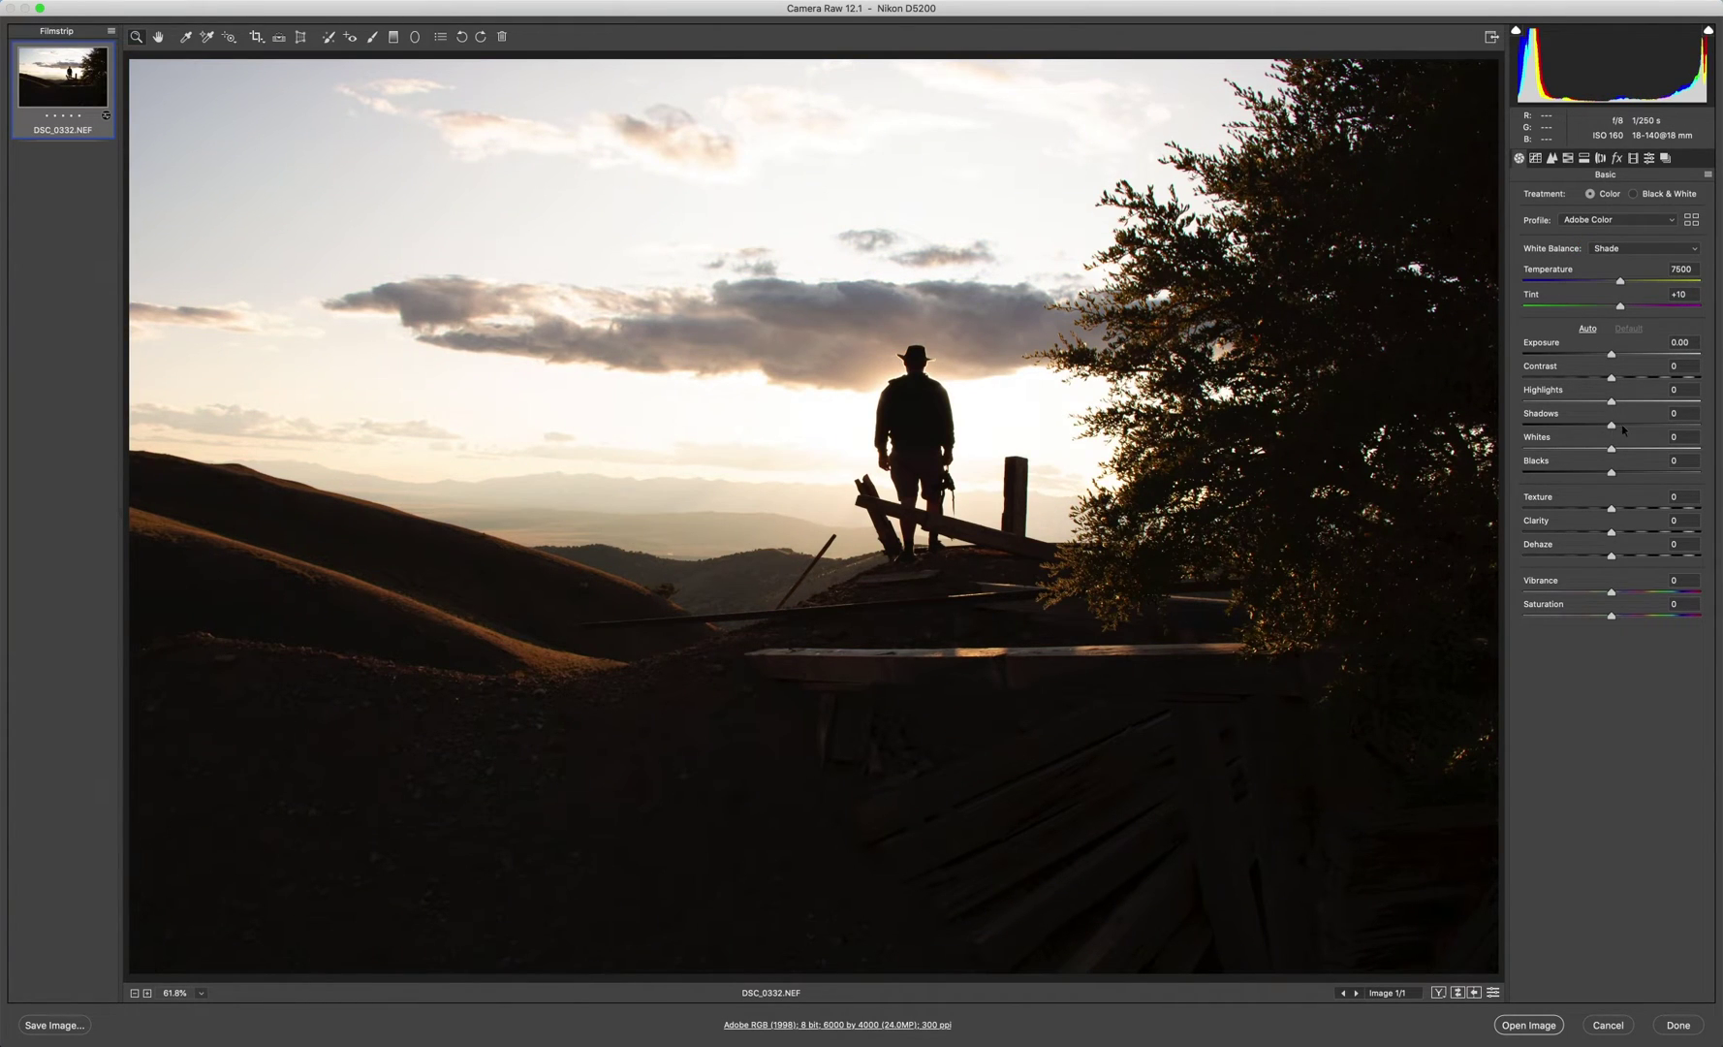
pyautogui.moveTo(1622, 427); pyautogui.dragTo(1640, 427)
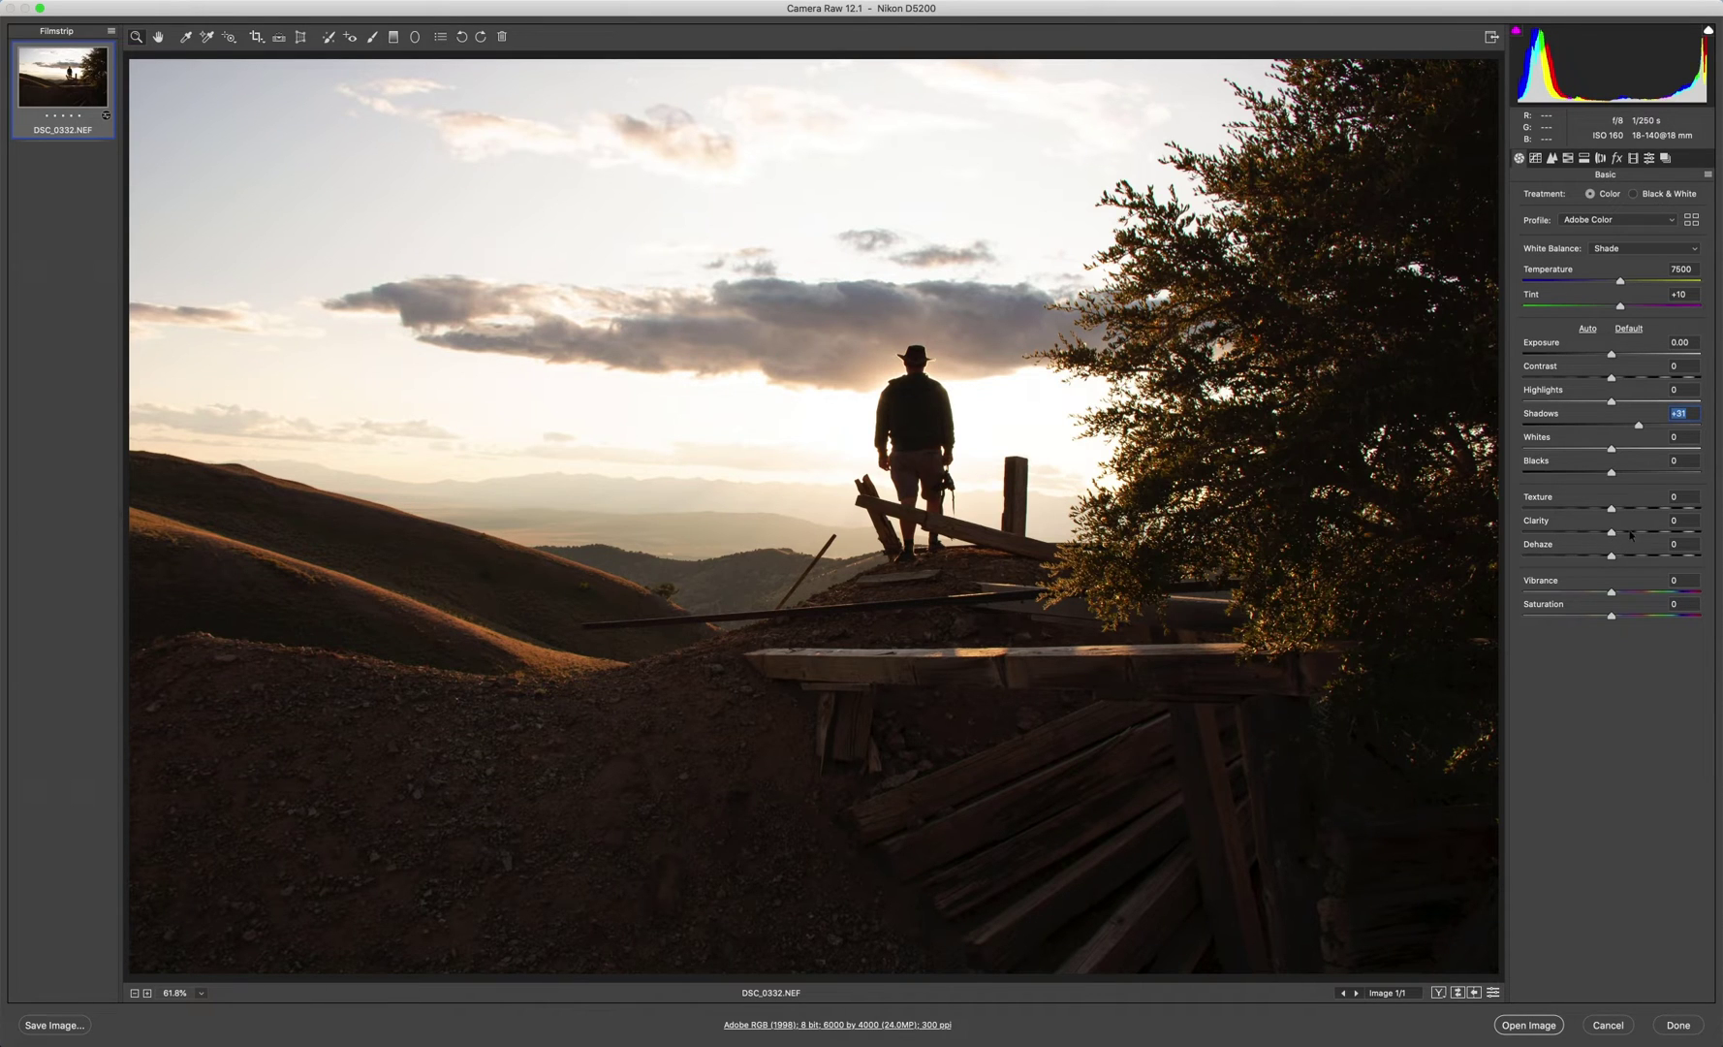
pyautogui.moveTo(1631, 533); pyautogui.dragTo(1624, 616)
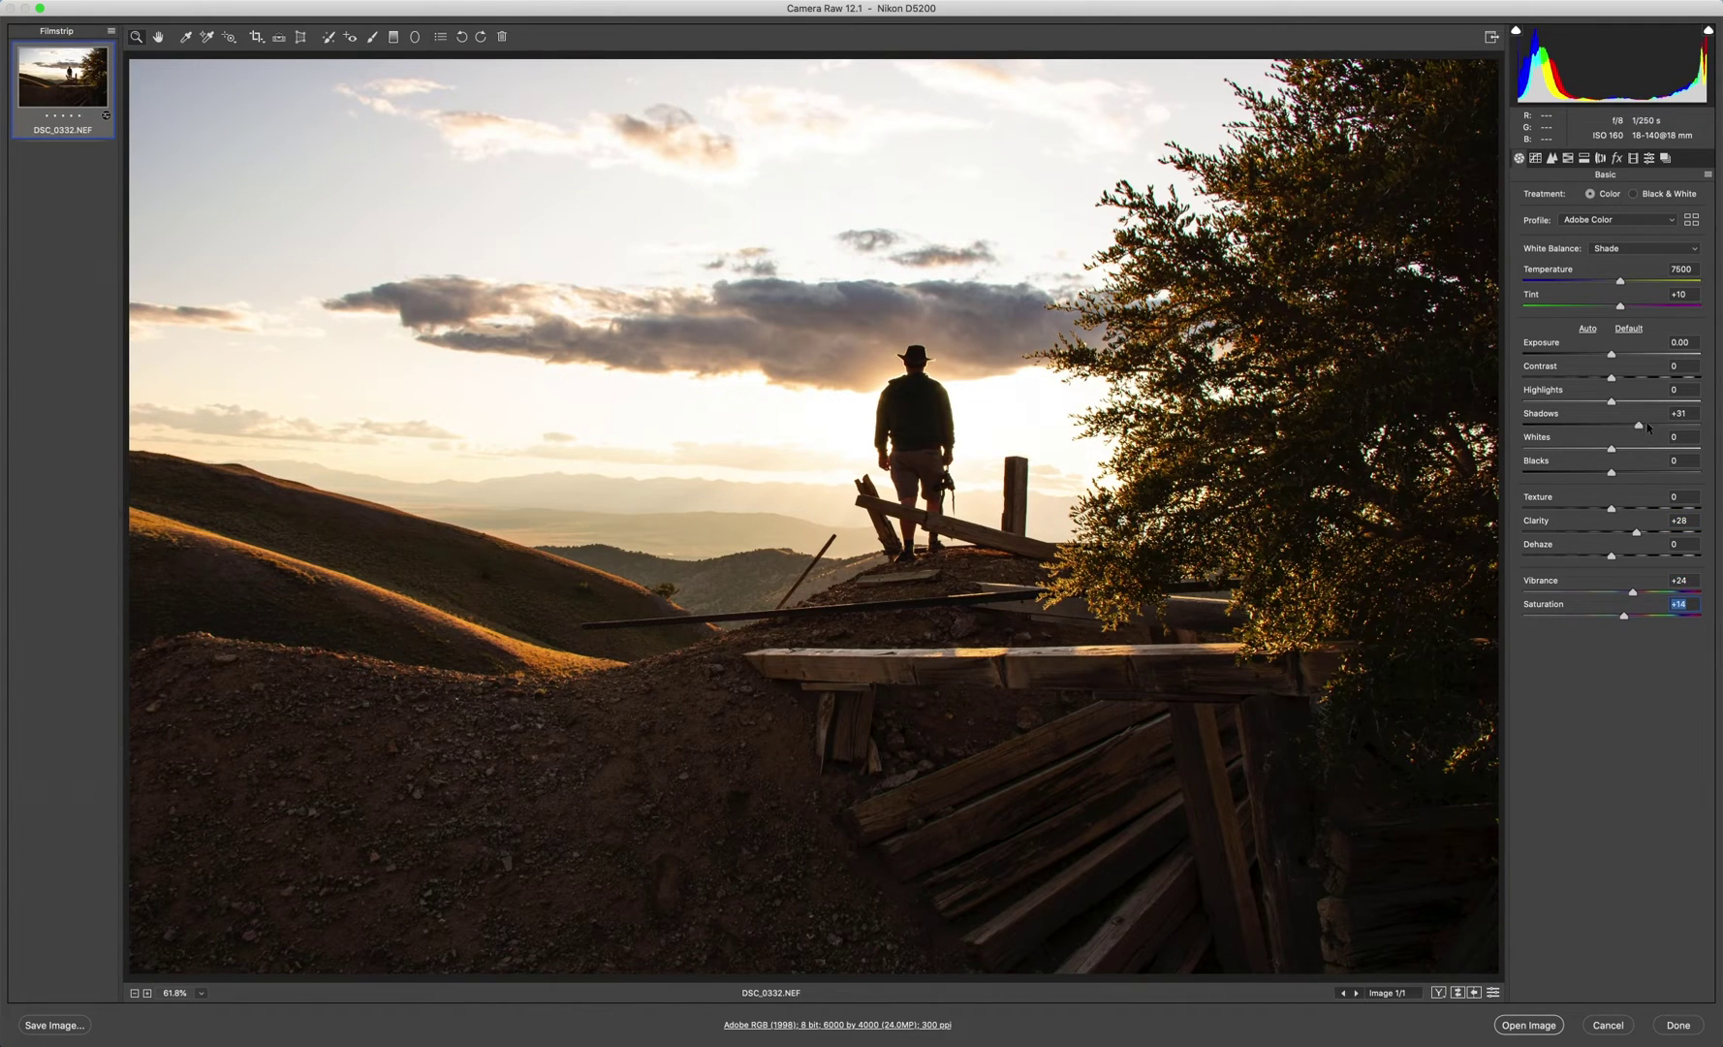
pyautogui.moveTo(1646, 422); pyautogui.dragTo(1644, 423)
# Enable chromatic aberration removal for the brighter version, comparing the fringes around the man and the post, and return to the full-photo view
pyautogui.click(1600, 157)
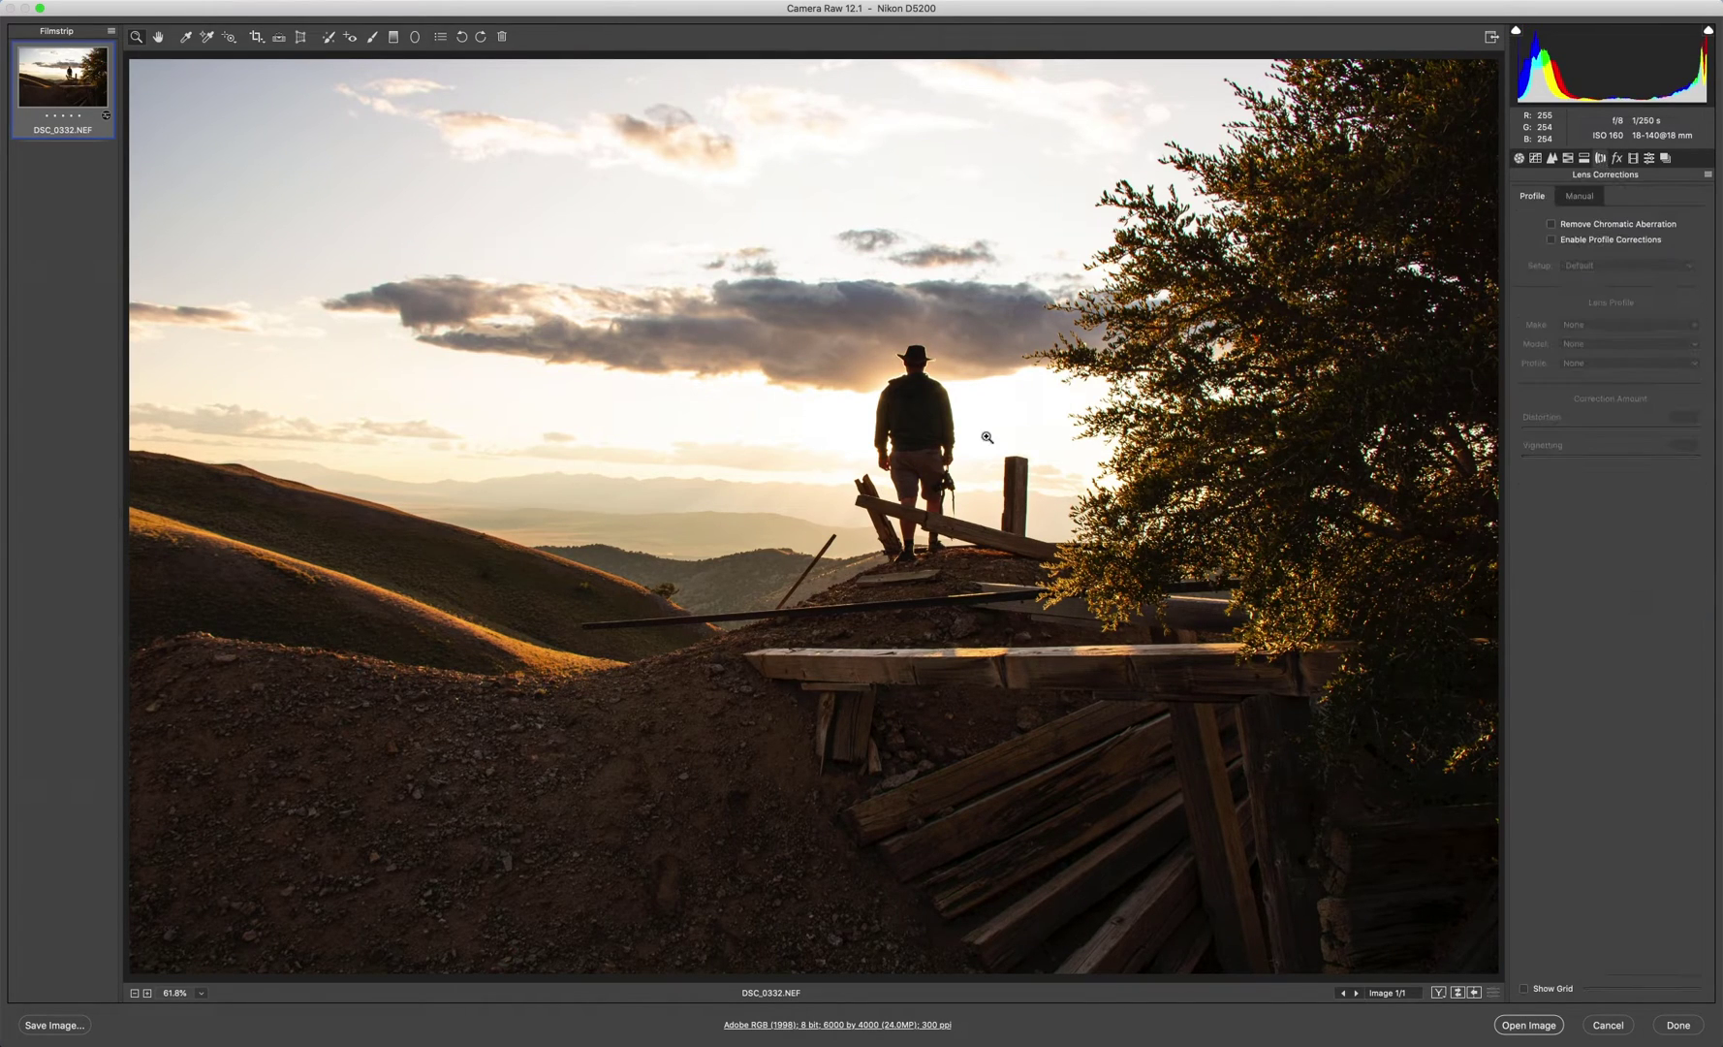
pyautogui.moveTo(969, 436); pyautogui.dragTo(1121, 663)
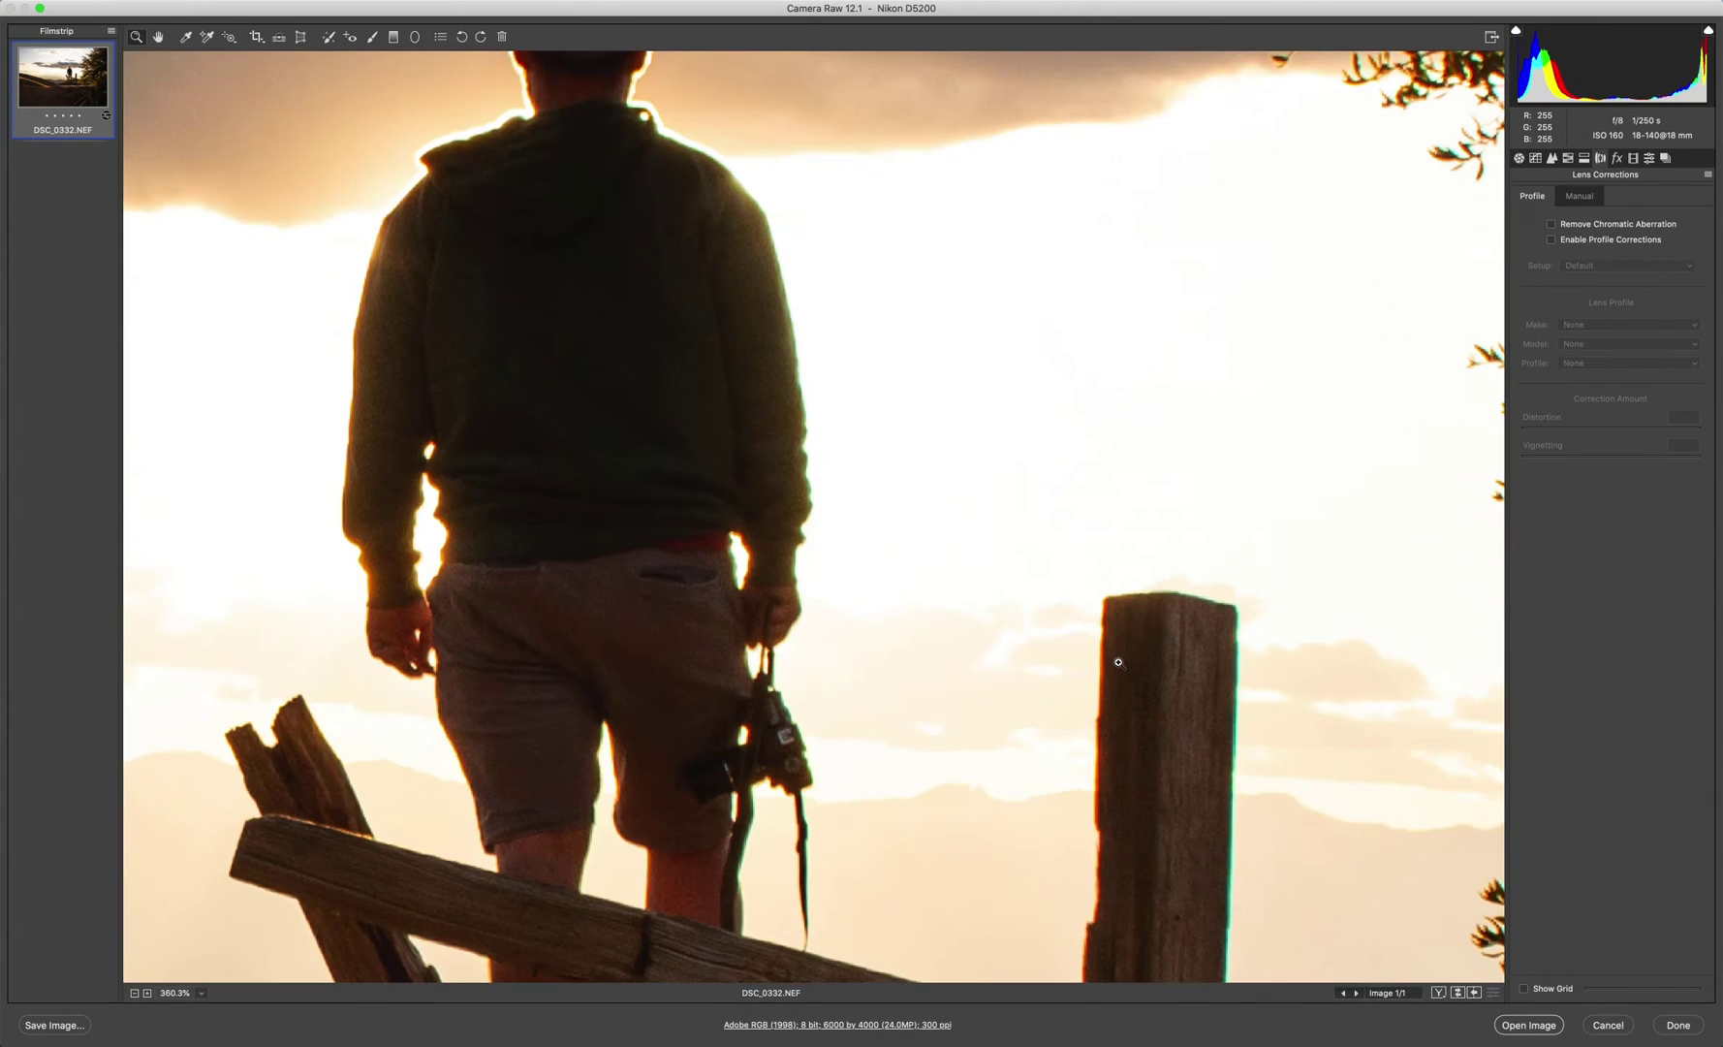
pyautogui.click(1552, 224)
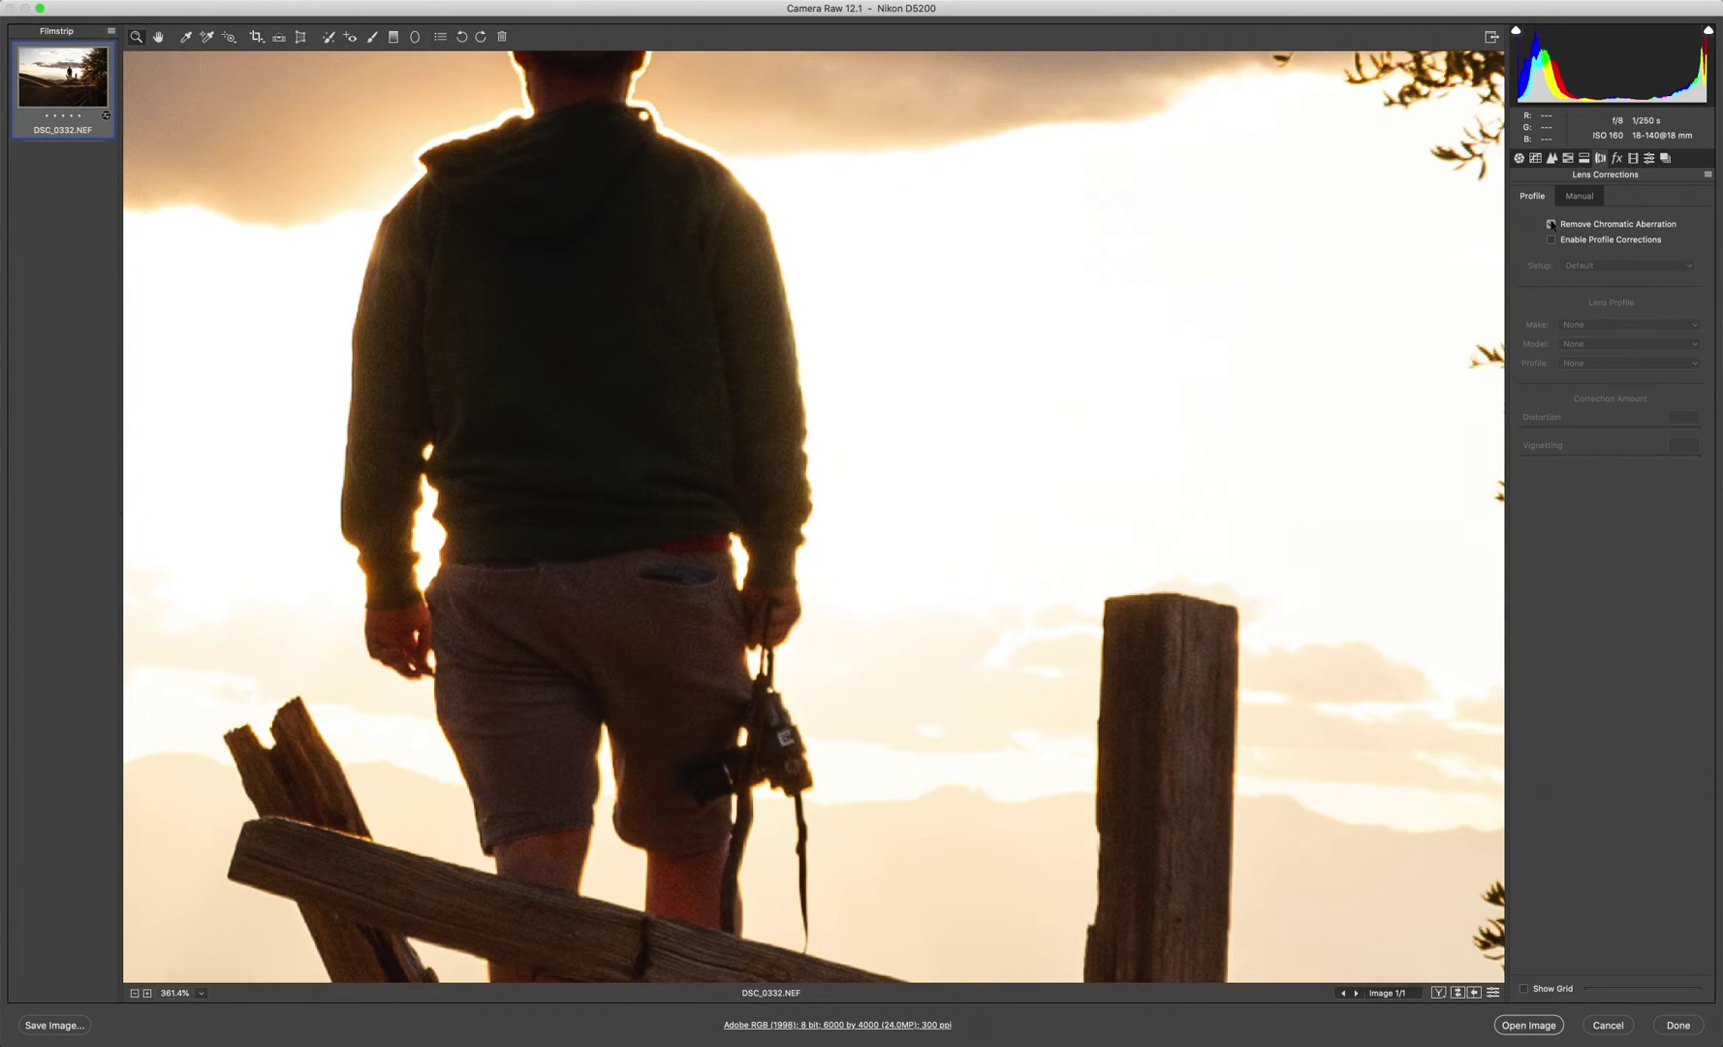
pyautogui.click(1552, 224)
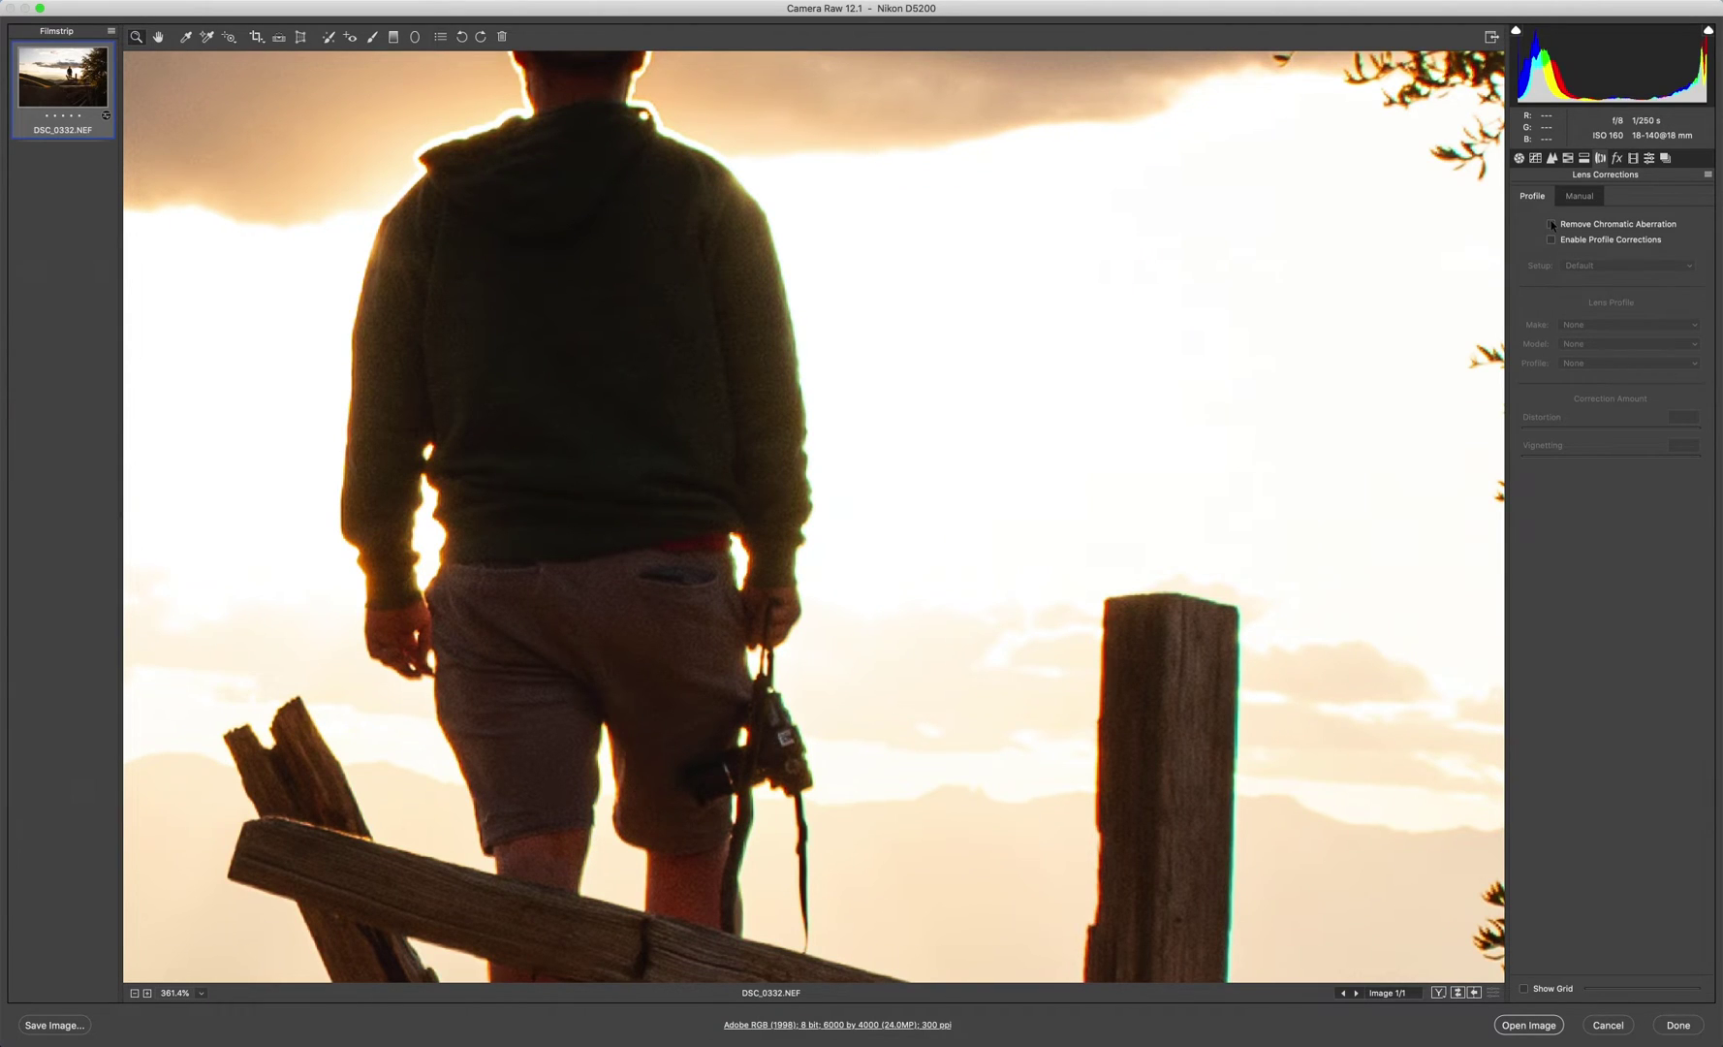
pyautogui.click(1551, 225)
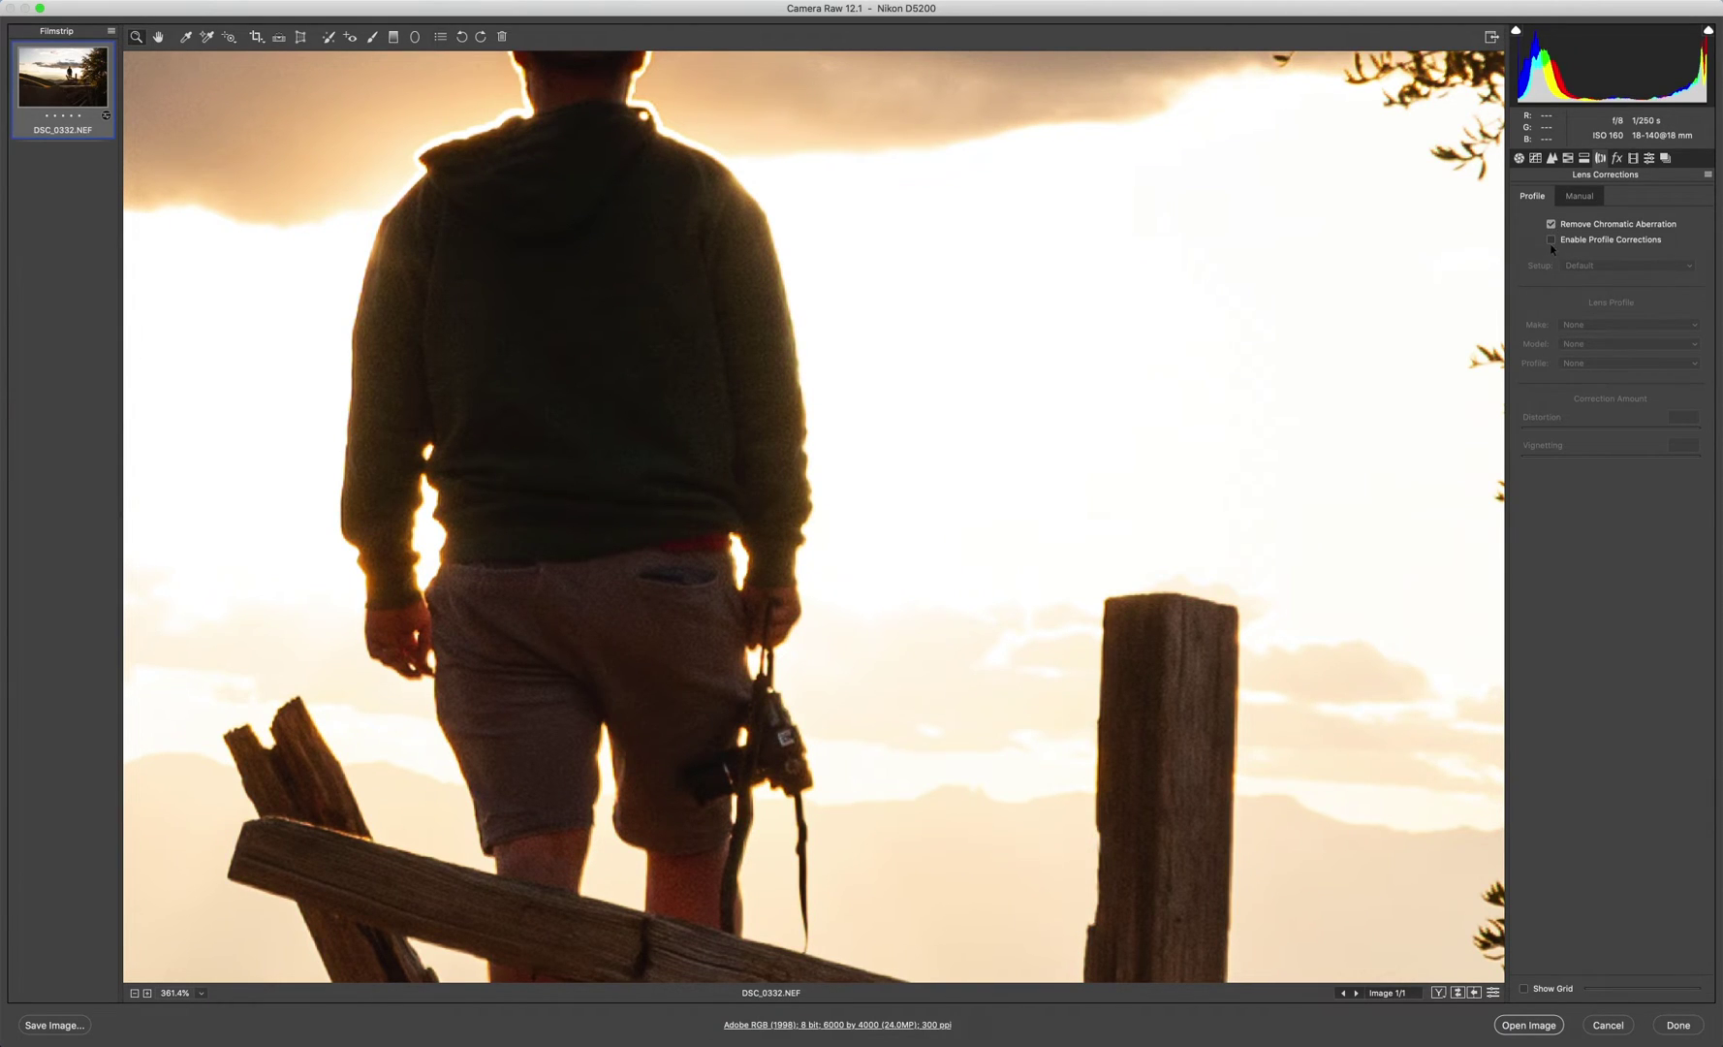
pyautogui.click(201, 992)
pyautogui.click(237, 1016)
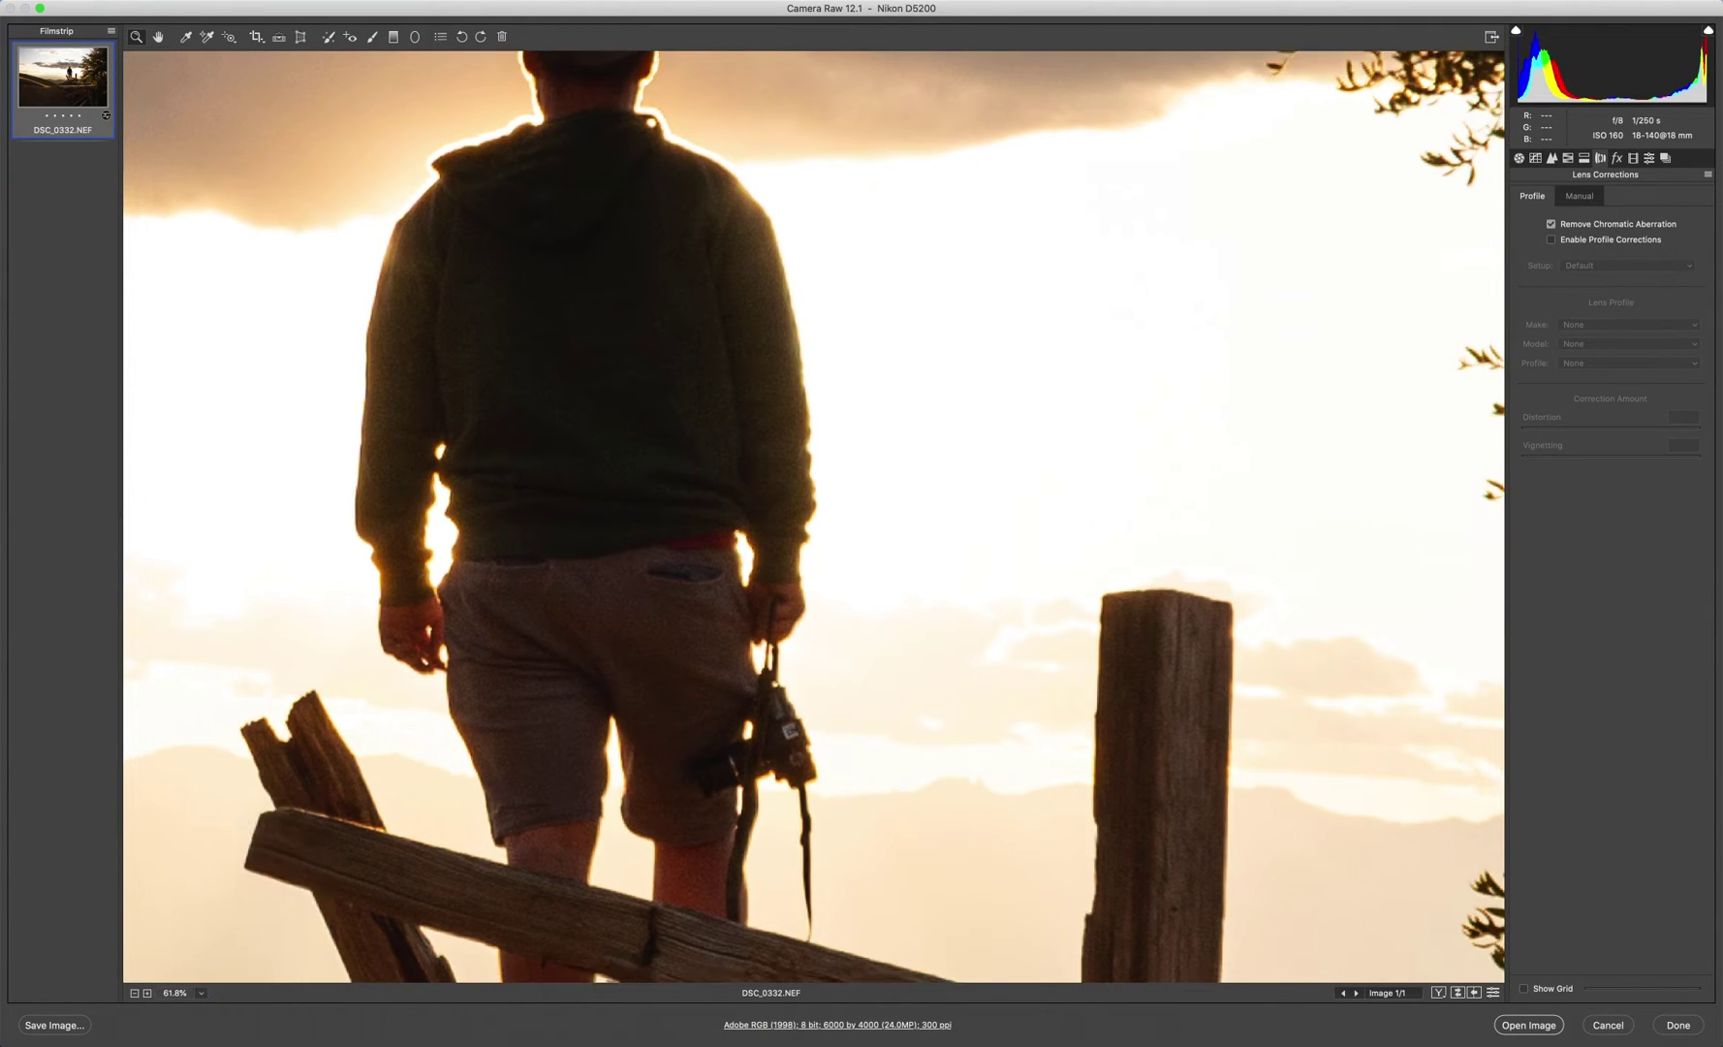
# Enable the lens profile corrections for the brighter version and open it as an image
pyautogui.click(1550, 240)
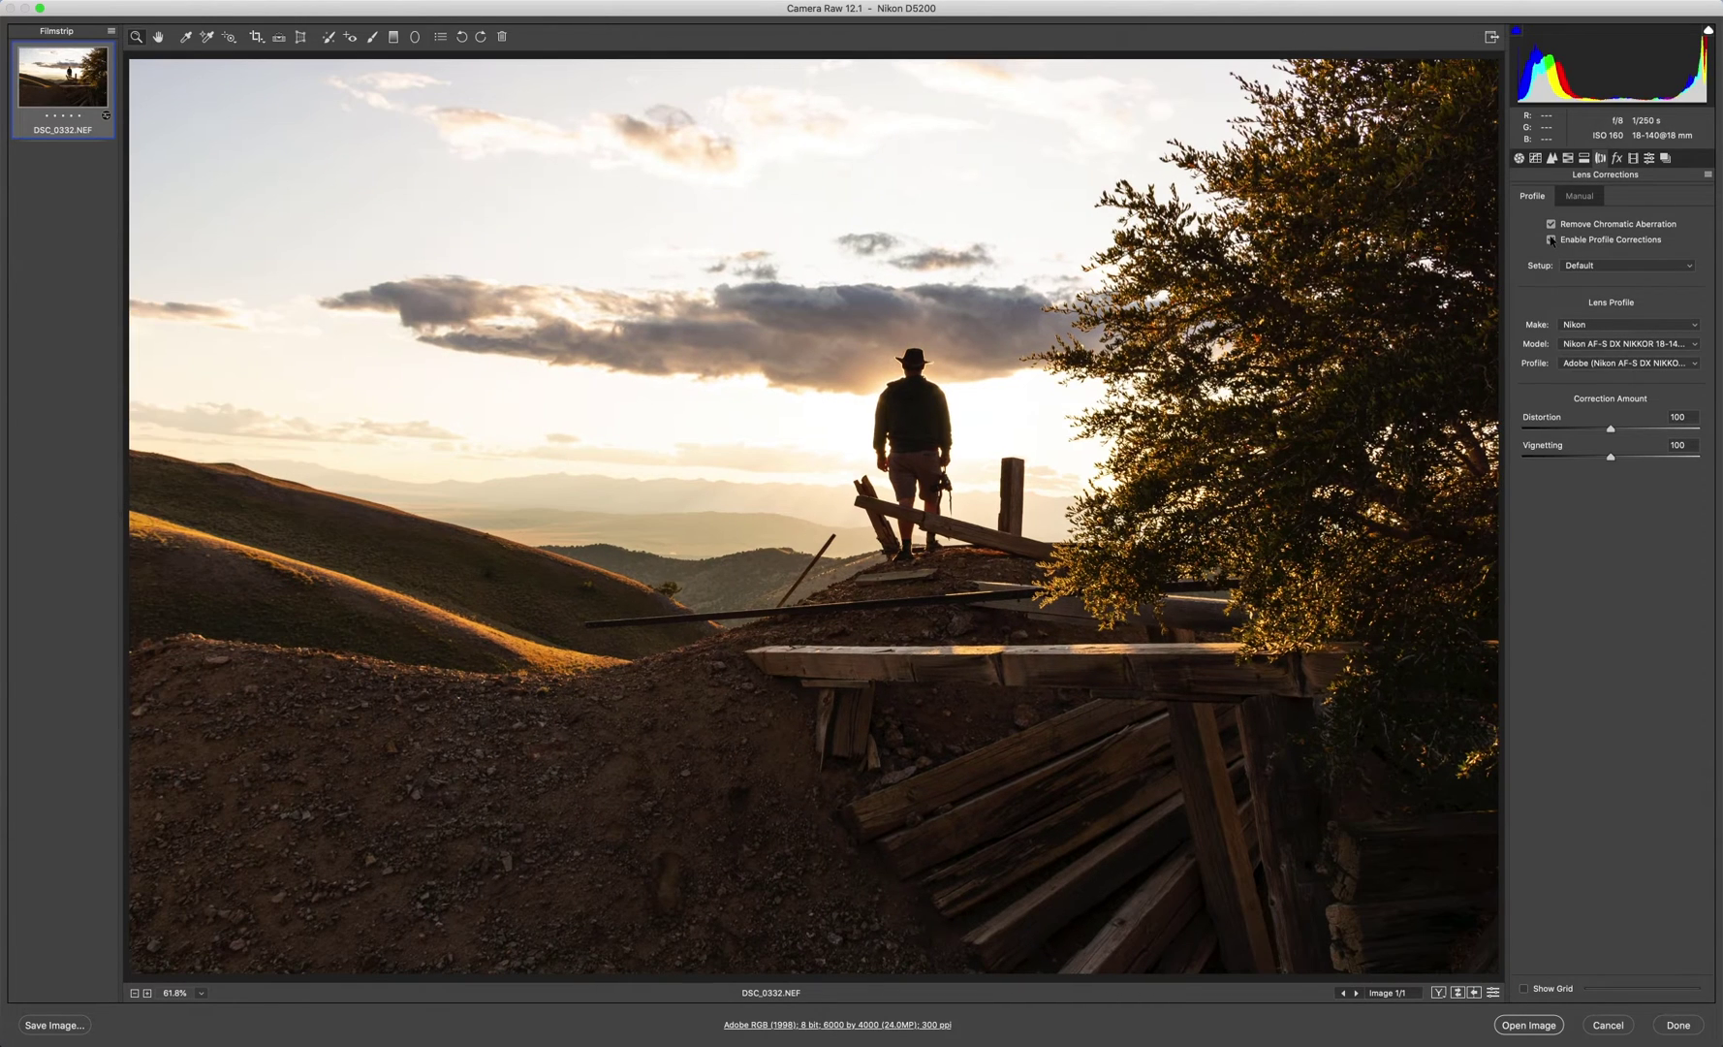
pyautogui.click(1526, 1029)
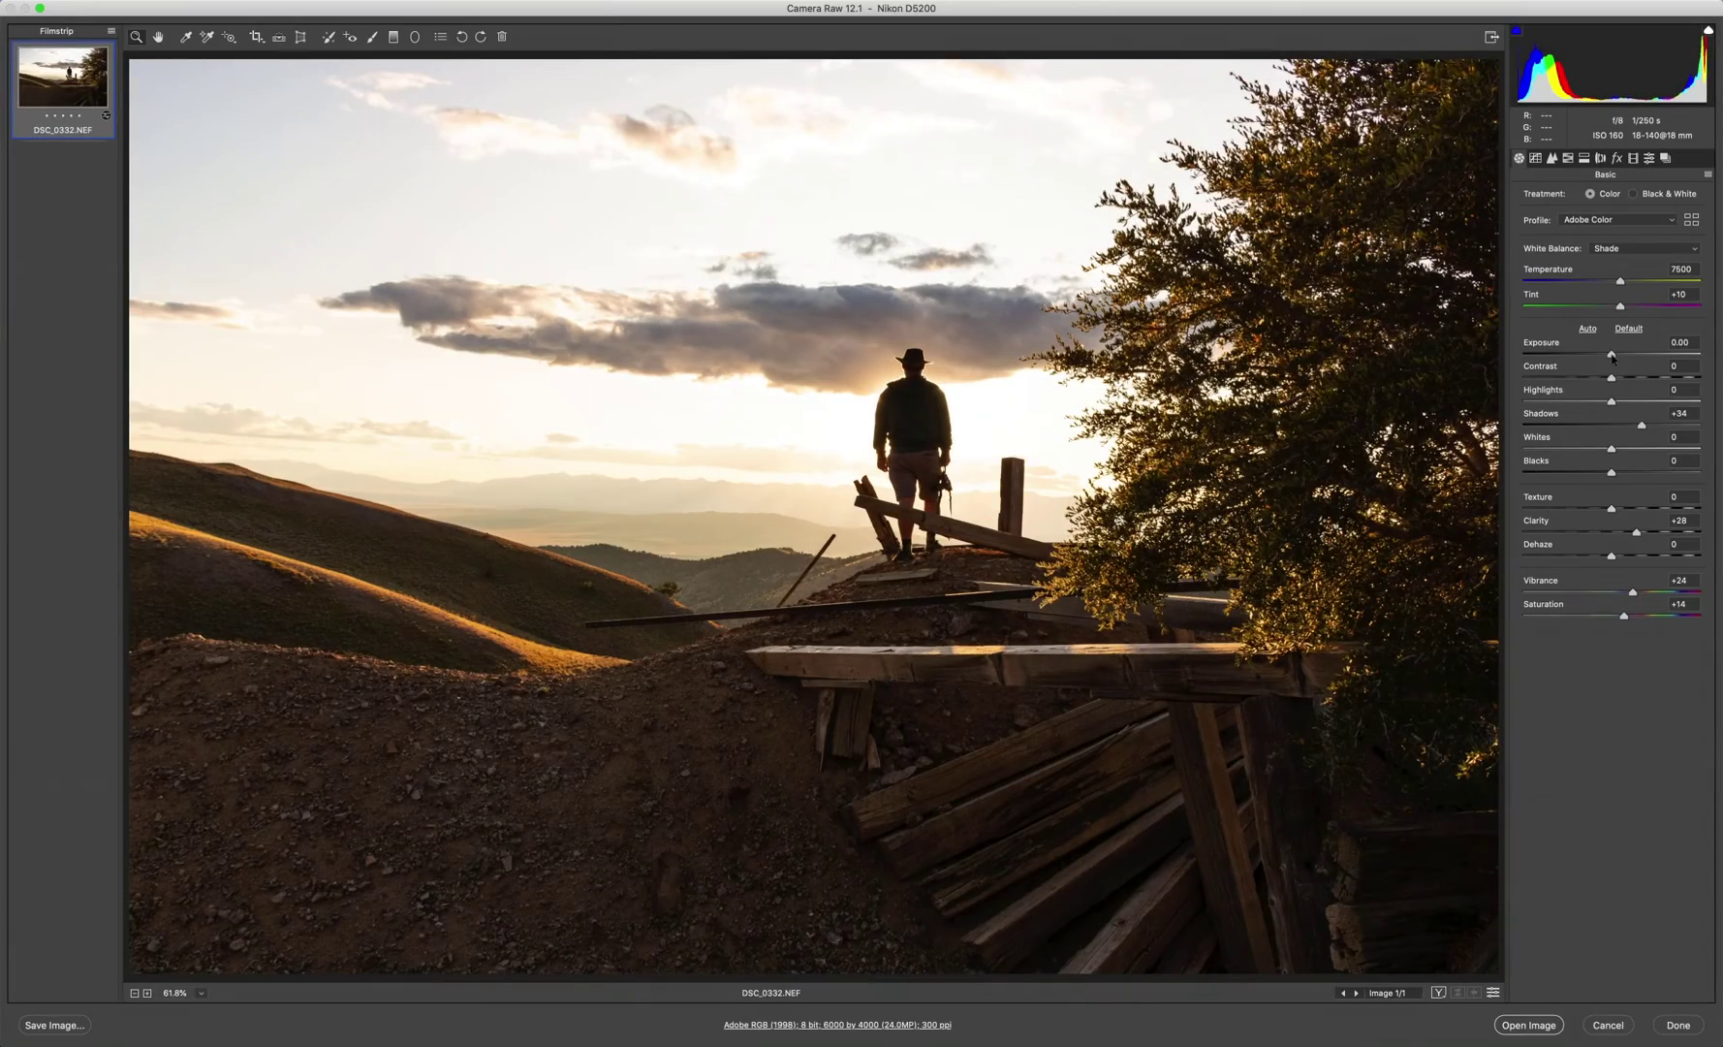
# Set Exposure to -2.40, Highlights -18, Shadows +46, Whites -15, Blacks -17 and Vibrance +37 for the dark version, and show its lens corrections
pyautogui.moveTo(1613, 356); pyautogui.dragTo(1568, 354)
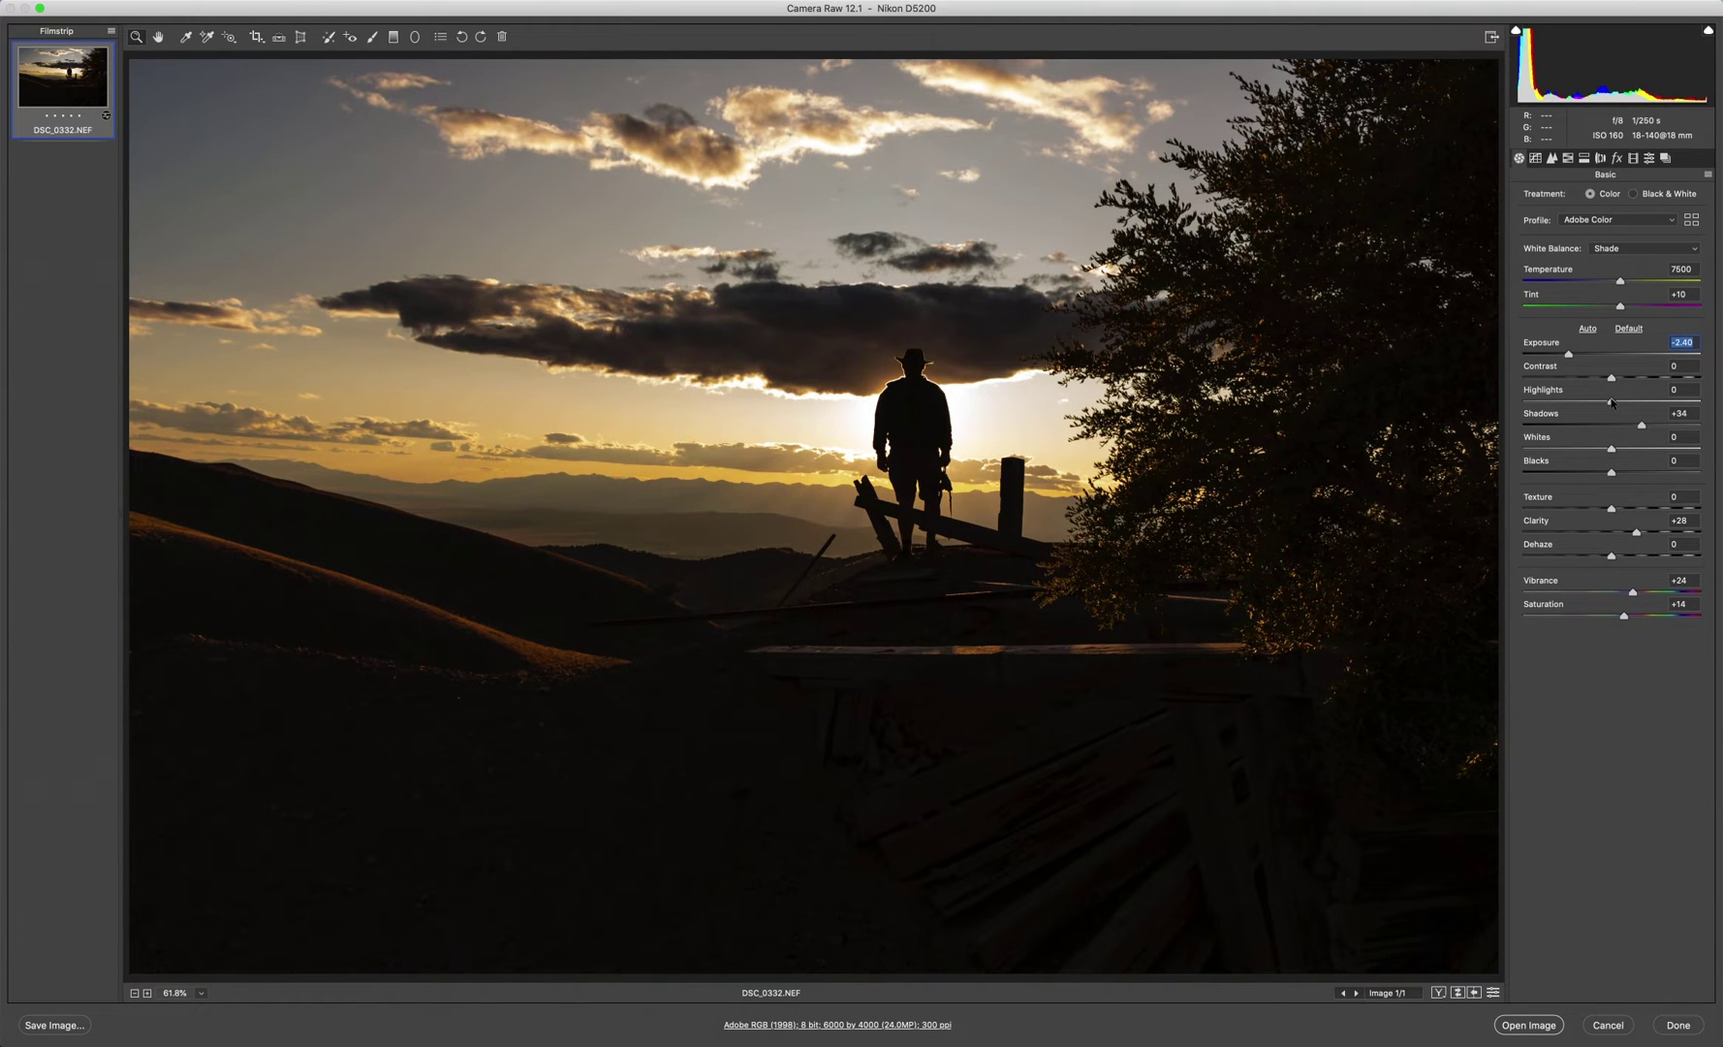
pyautogui.moveTo(1612, 402); pyautogui.dragTo(1596, 397)
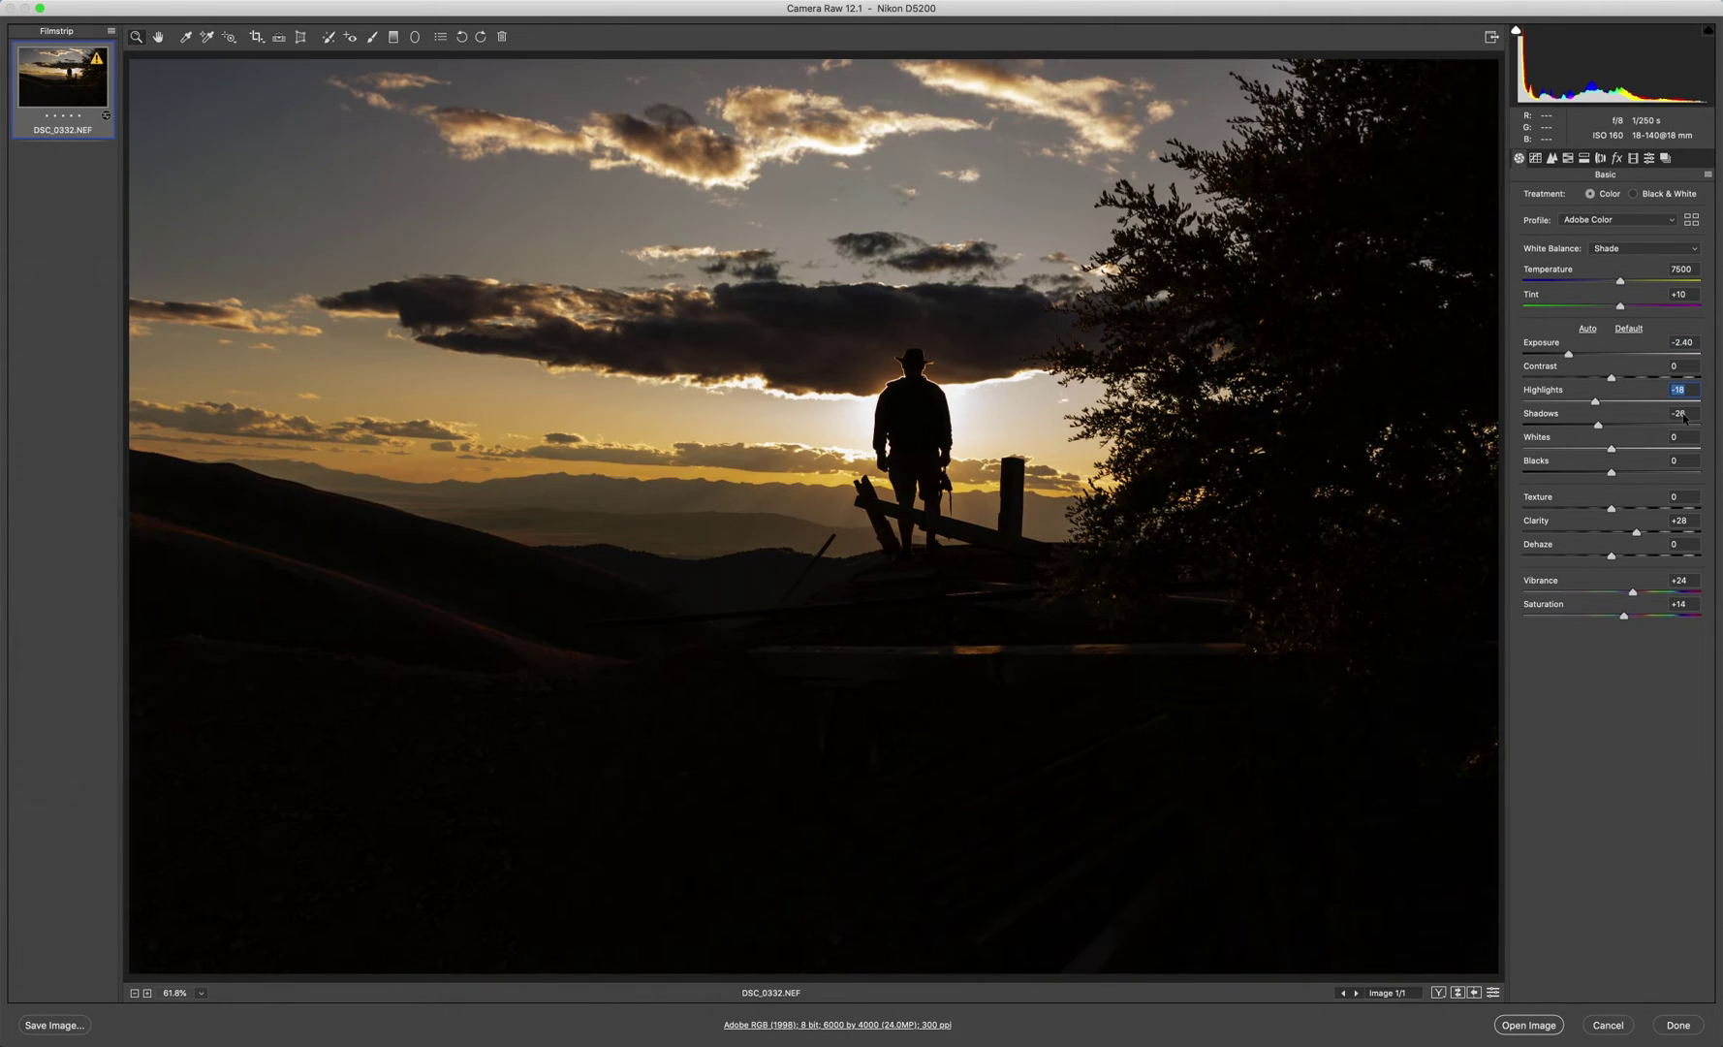
pyautogui.moveTo(1641, 424); pyautogui.dragTo(1599, 448)
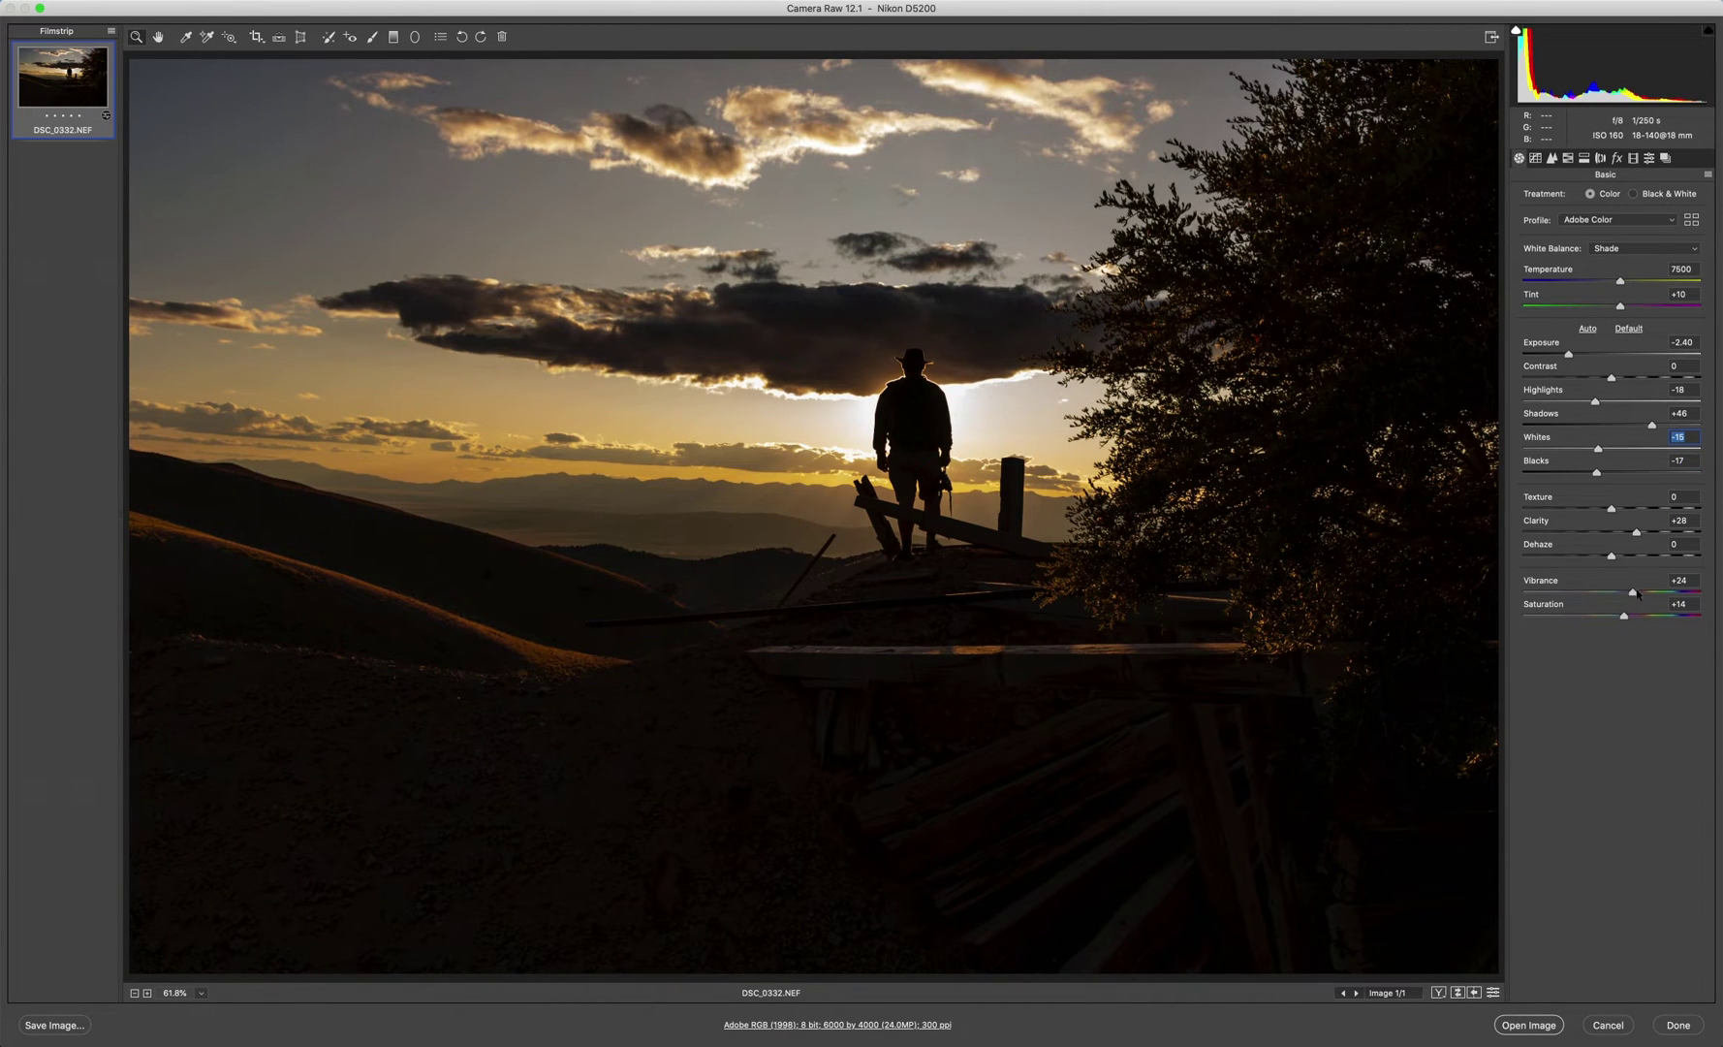
pyautogui.moveTo(1643, 592); pyautogui.dragTo(1642, 592)
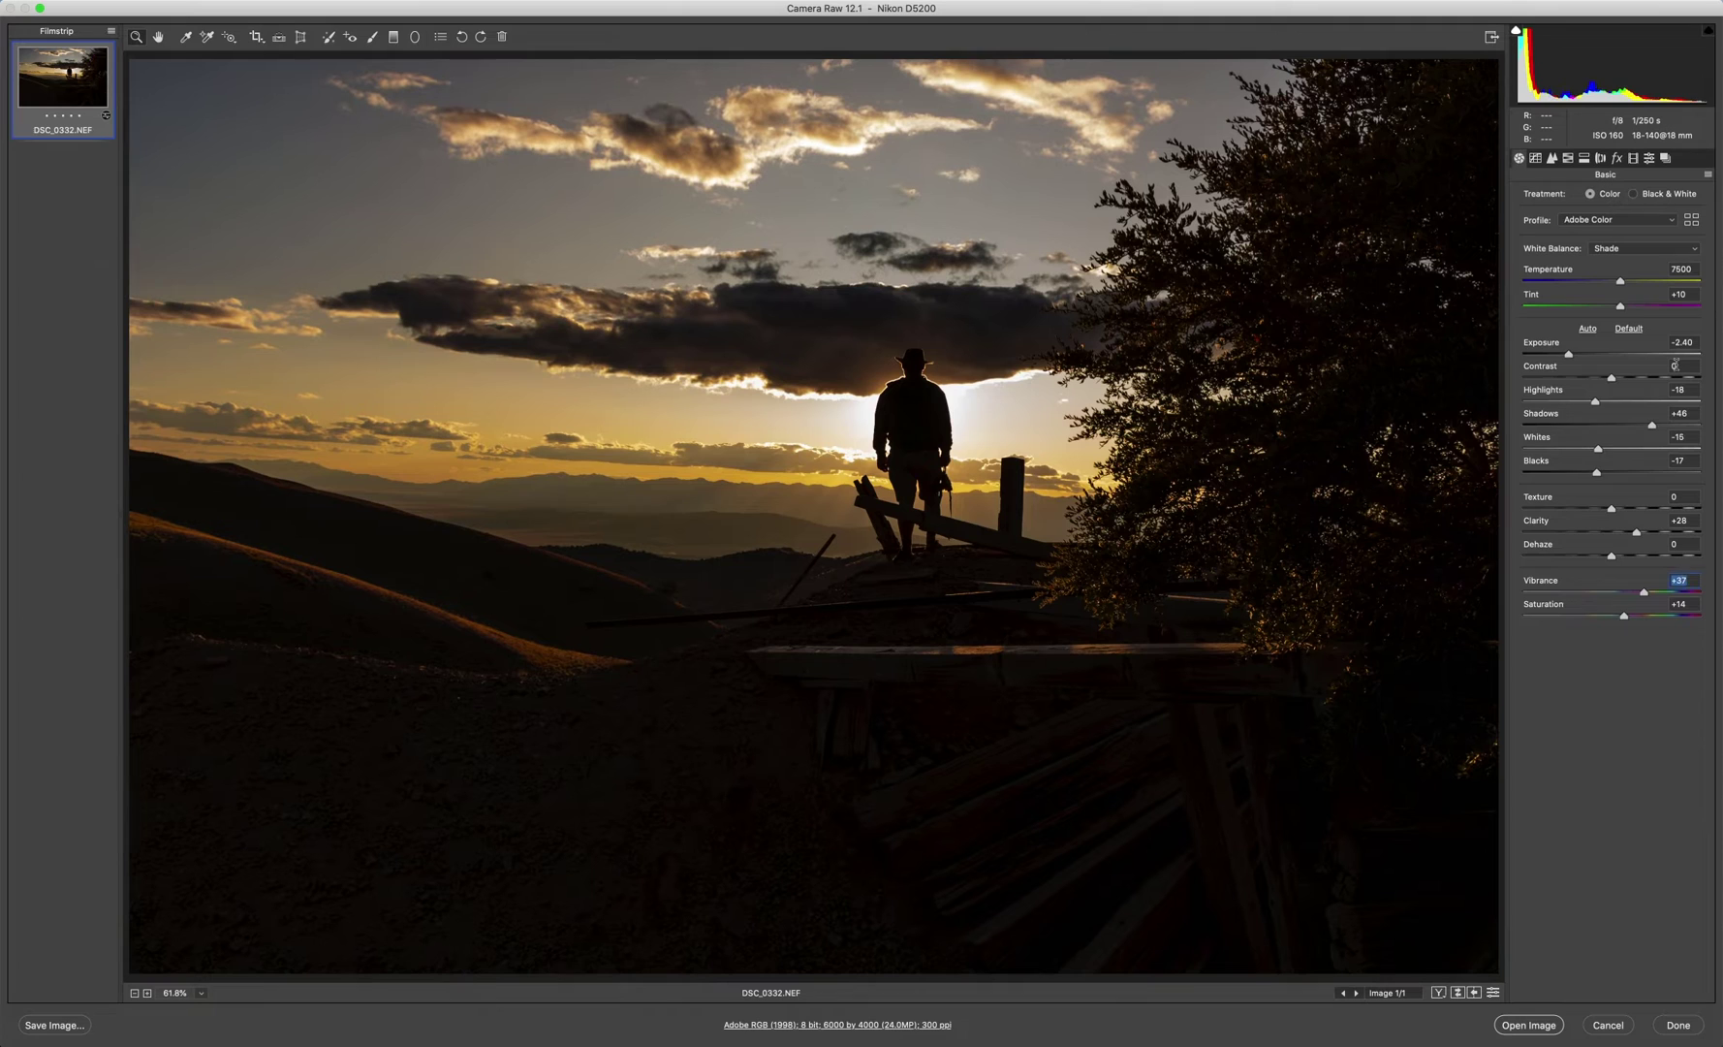
pyautogui.click(1600, 157)
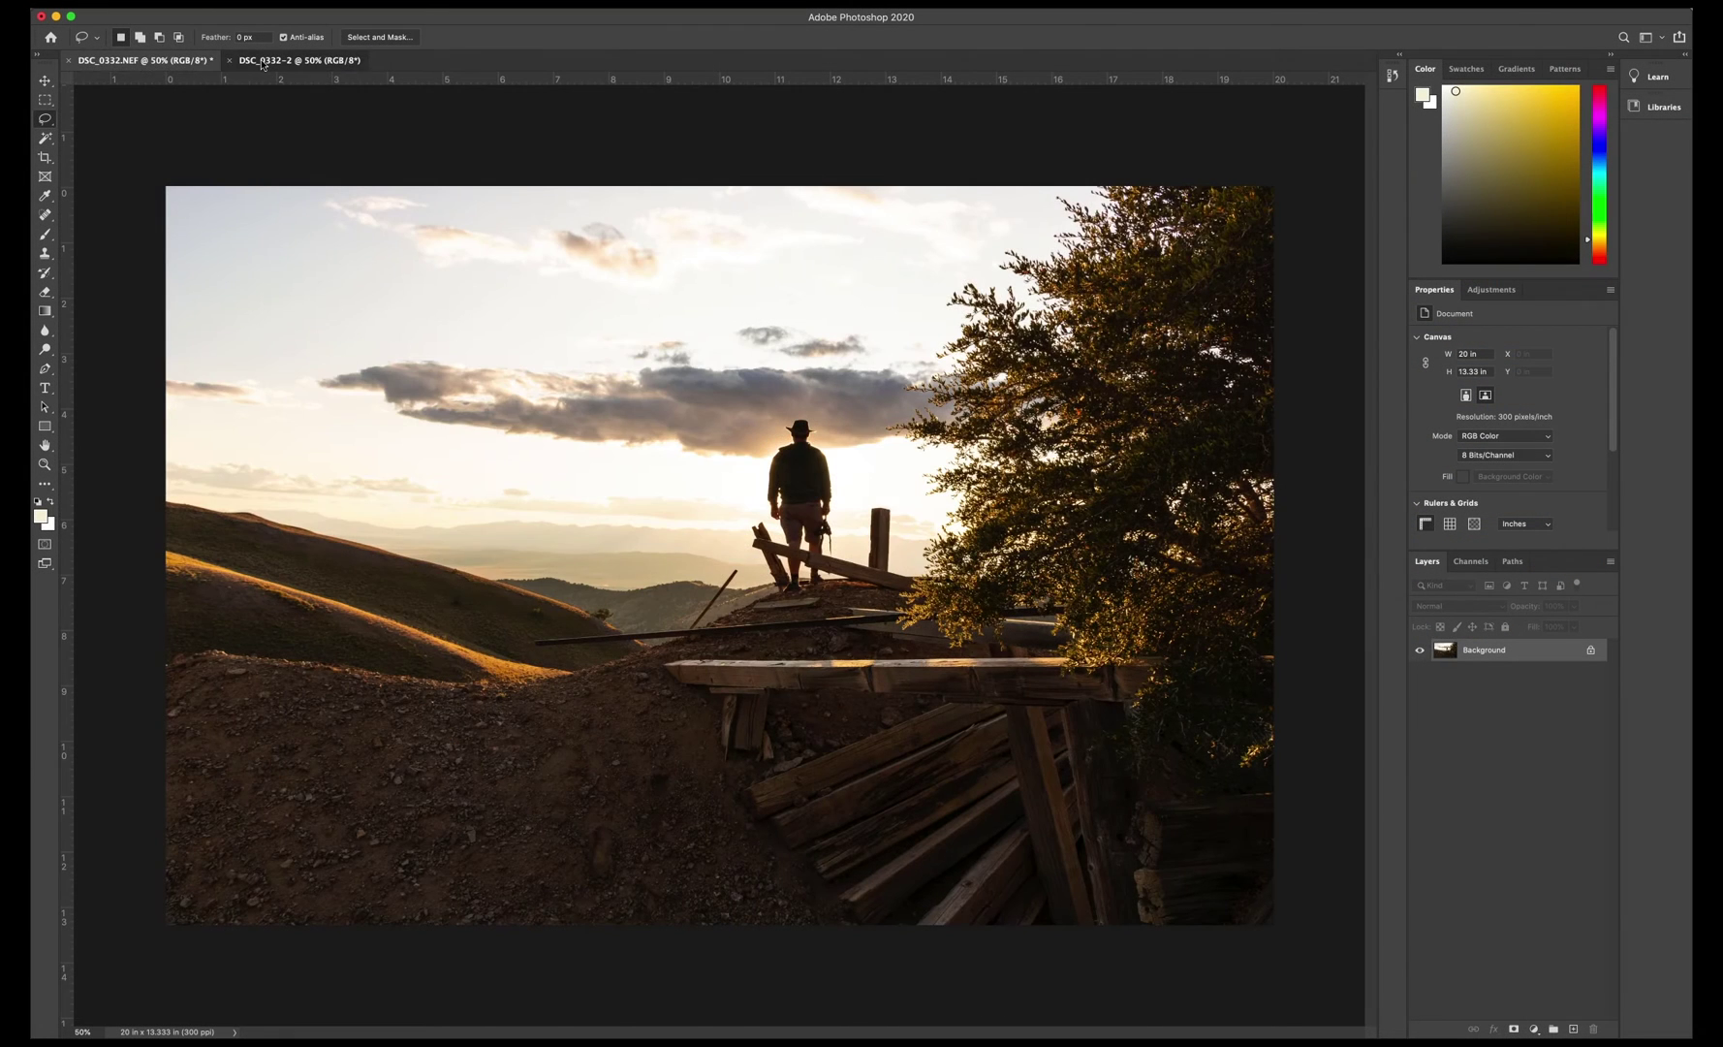
# Copy the entire dark version into the brighter photo's document as a new layer and add a white layer mask to it
pyautogui.click(262, 64)
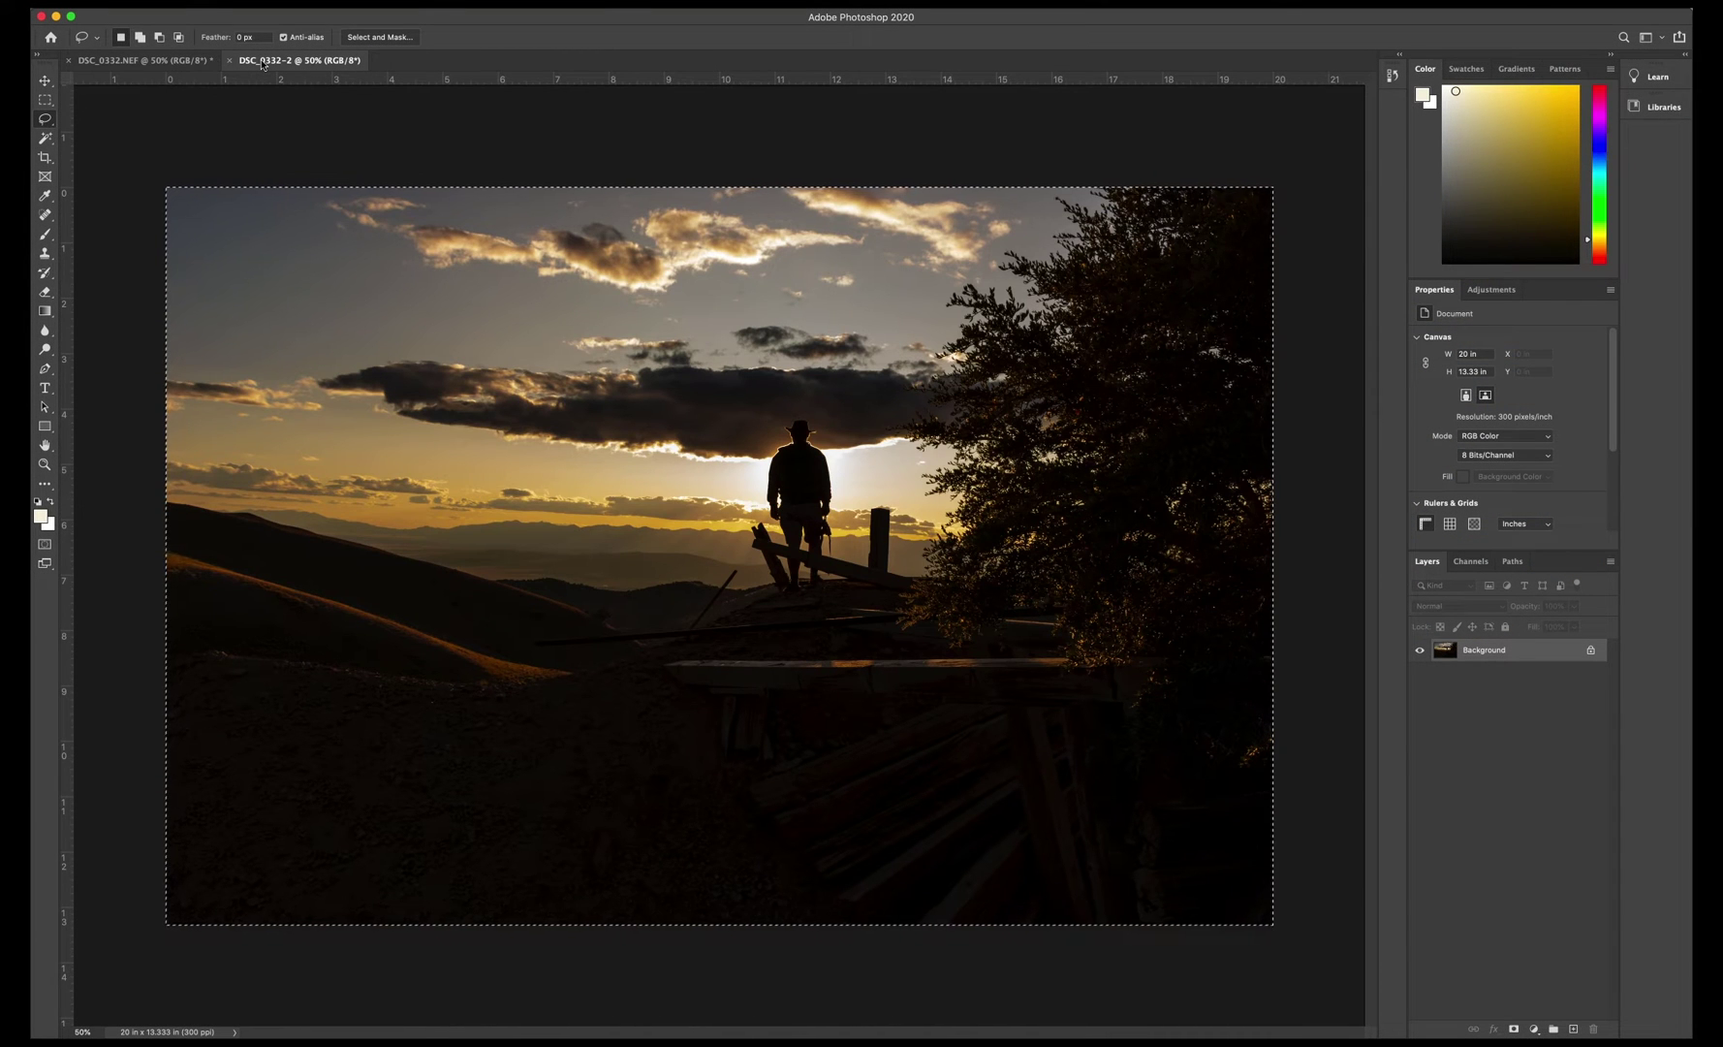
pyautogui.click(172, 64)
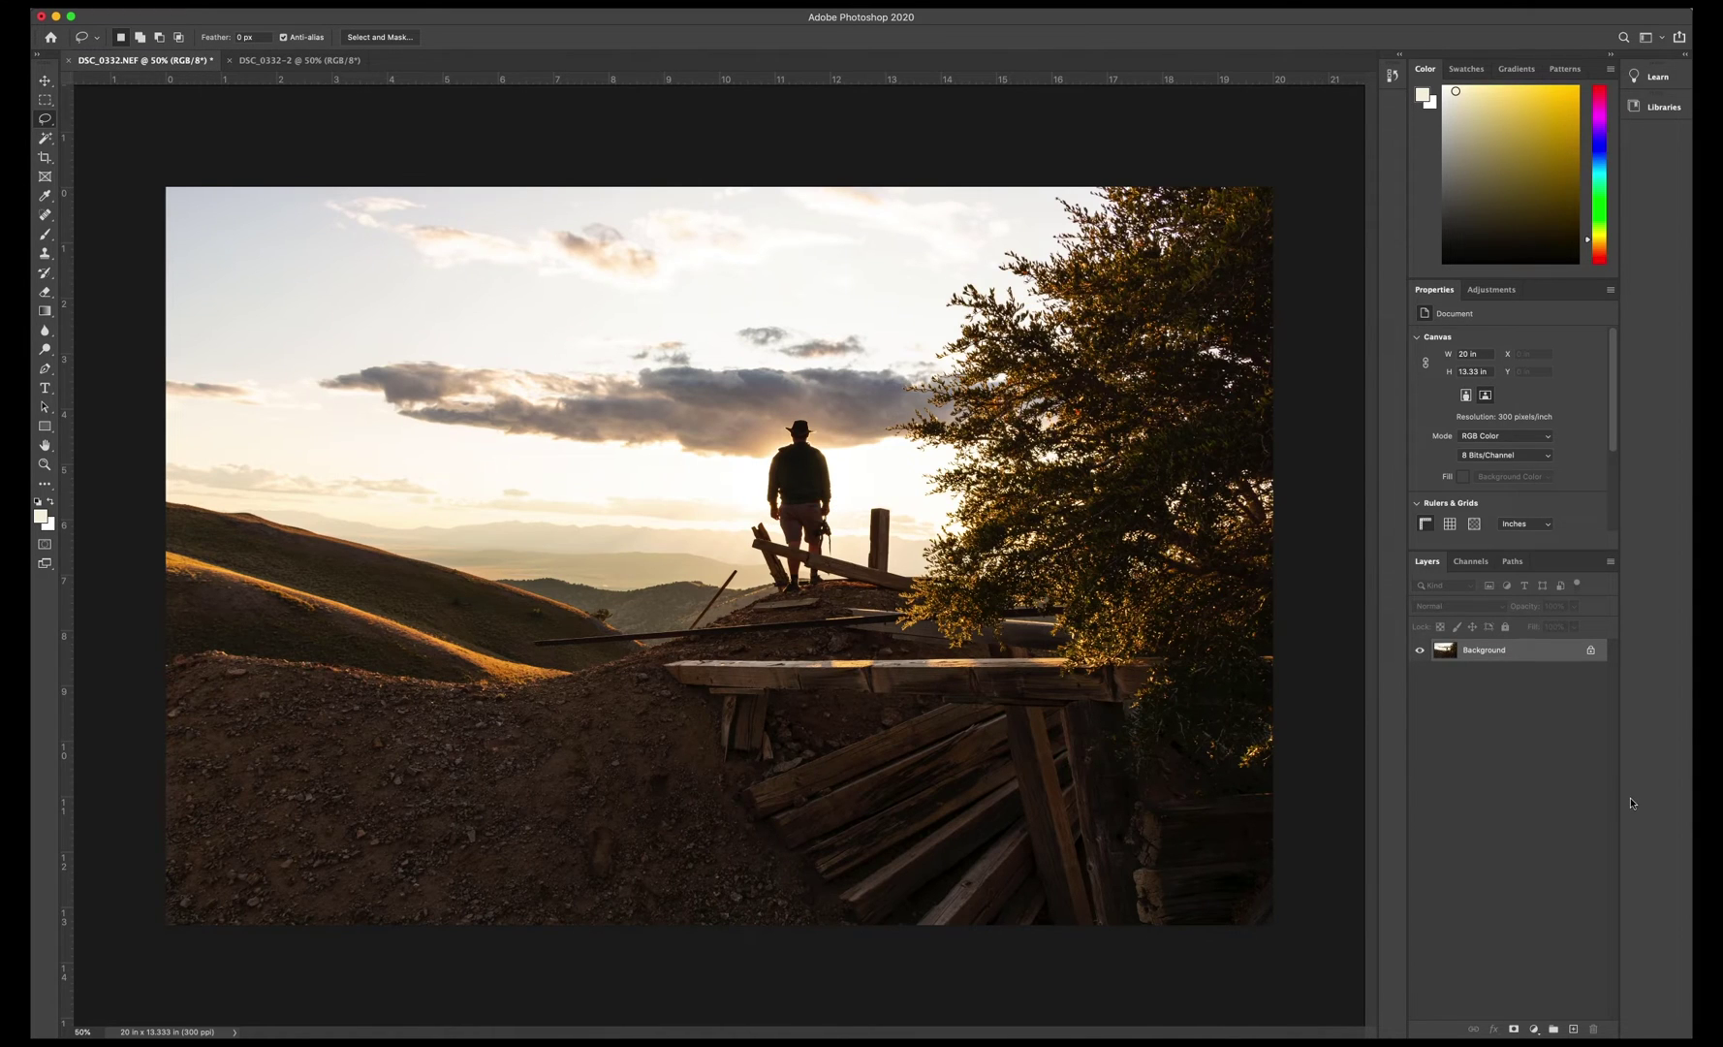
pyautogui.press('super+v')
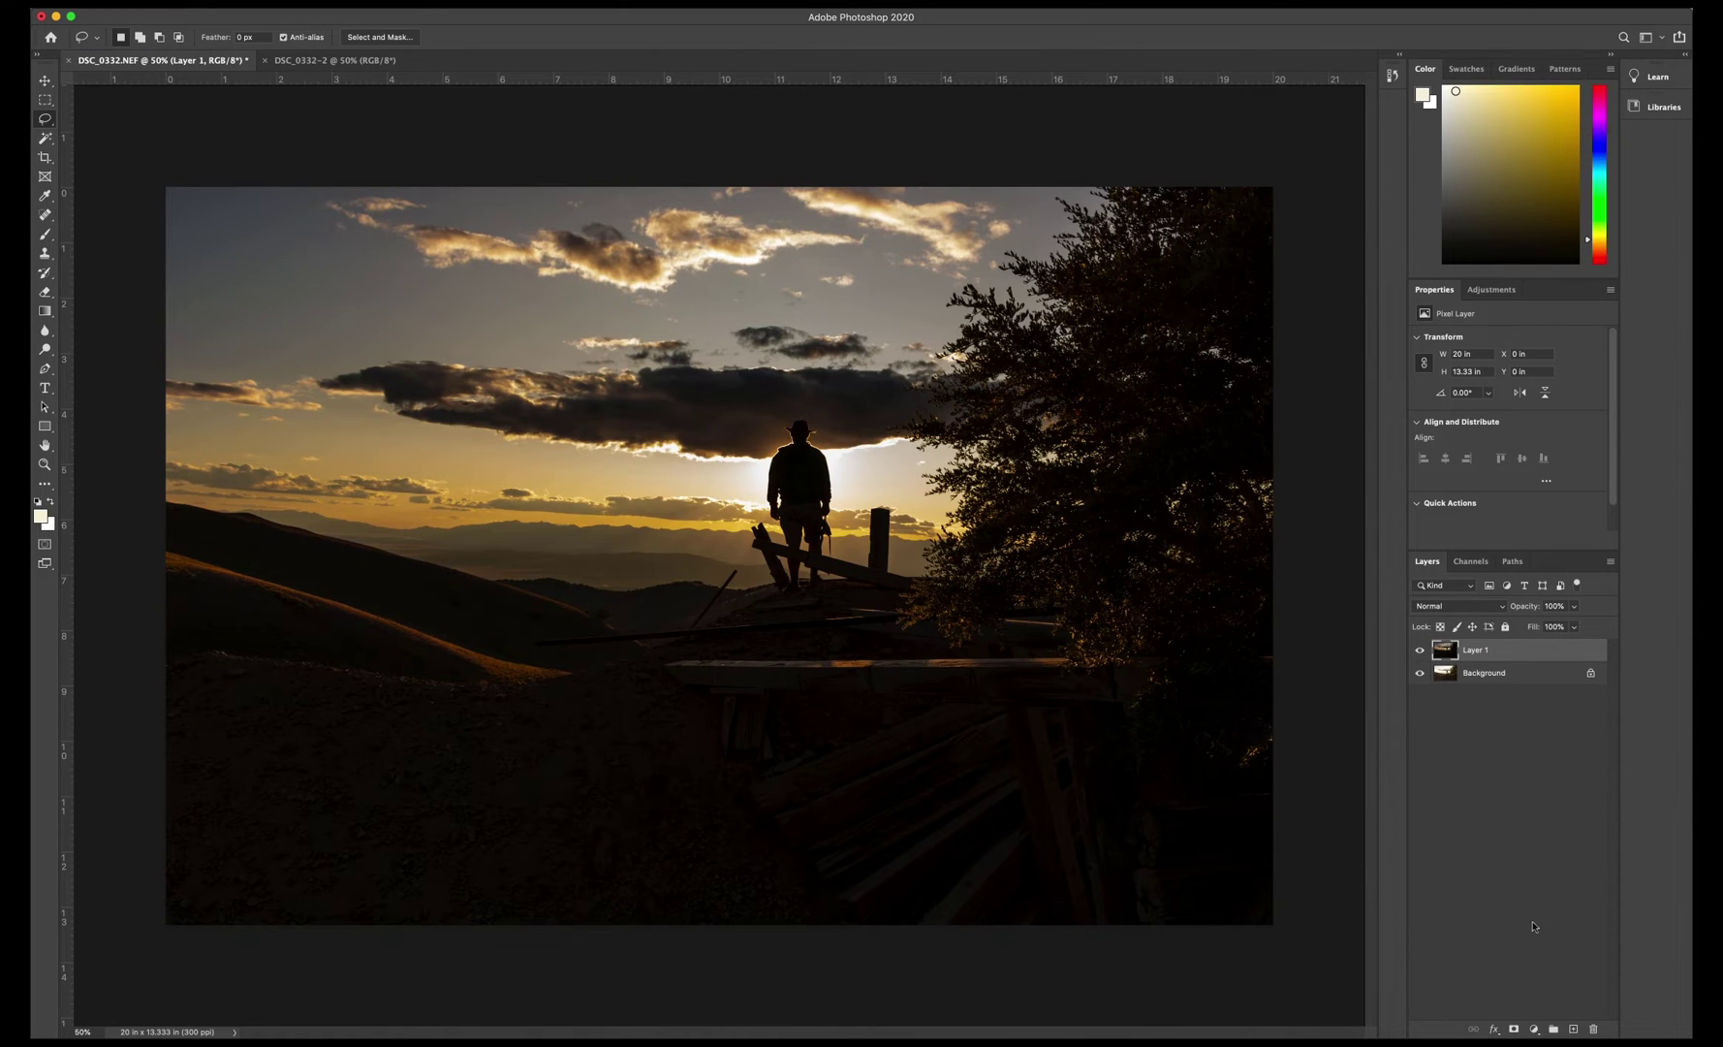
pyautogui.click(1513, 1028)
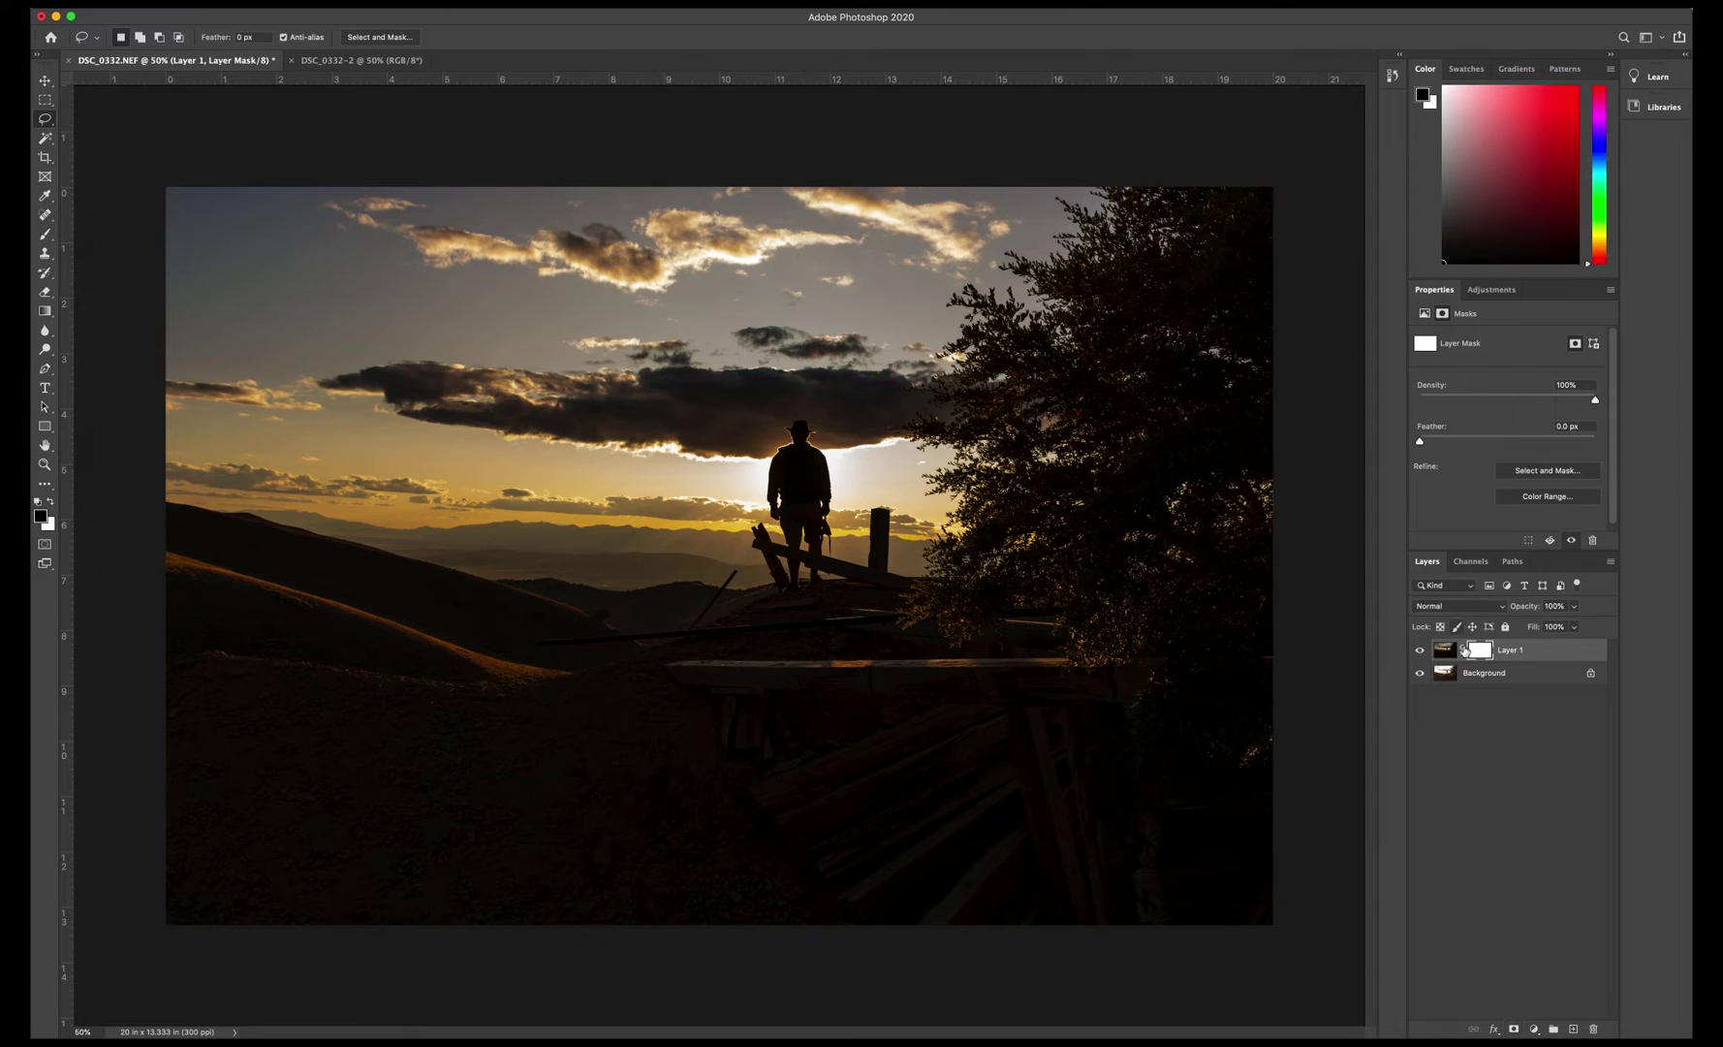
# Hide the dark layer and select the sky and clouds on the Background layer with the Magic Wand, including the patches beside the post
pyautogui.click(1420, 651)
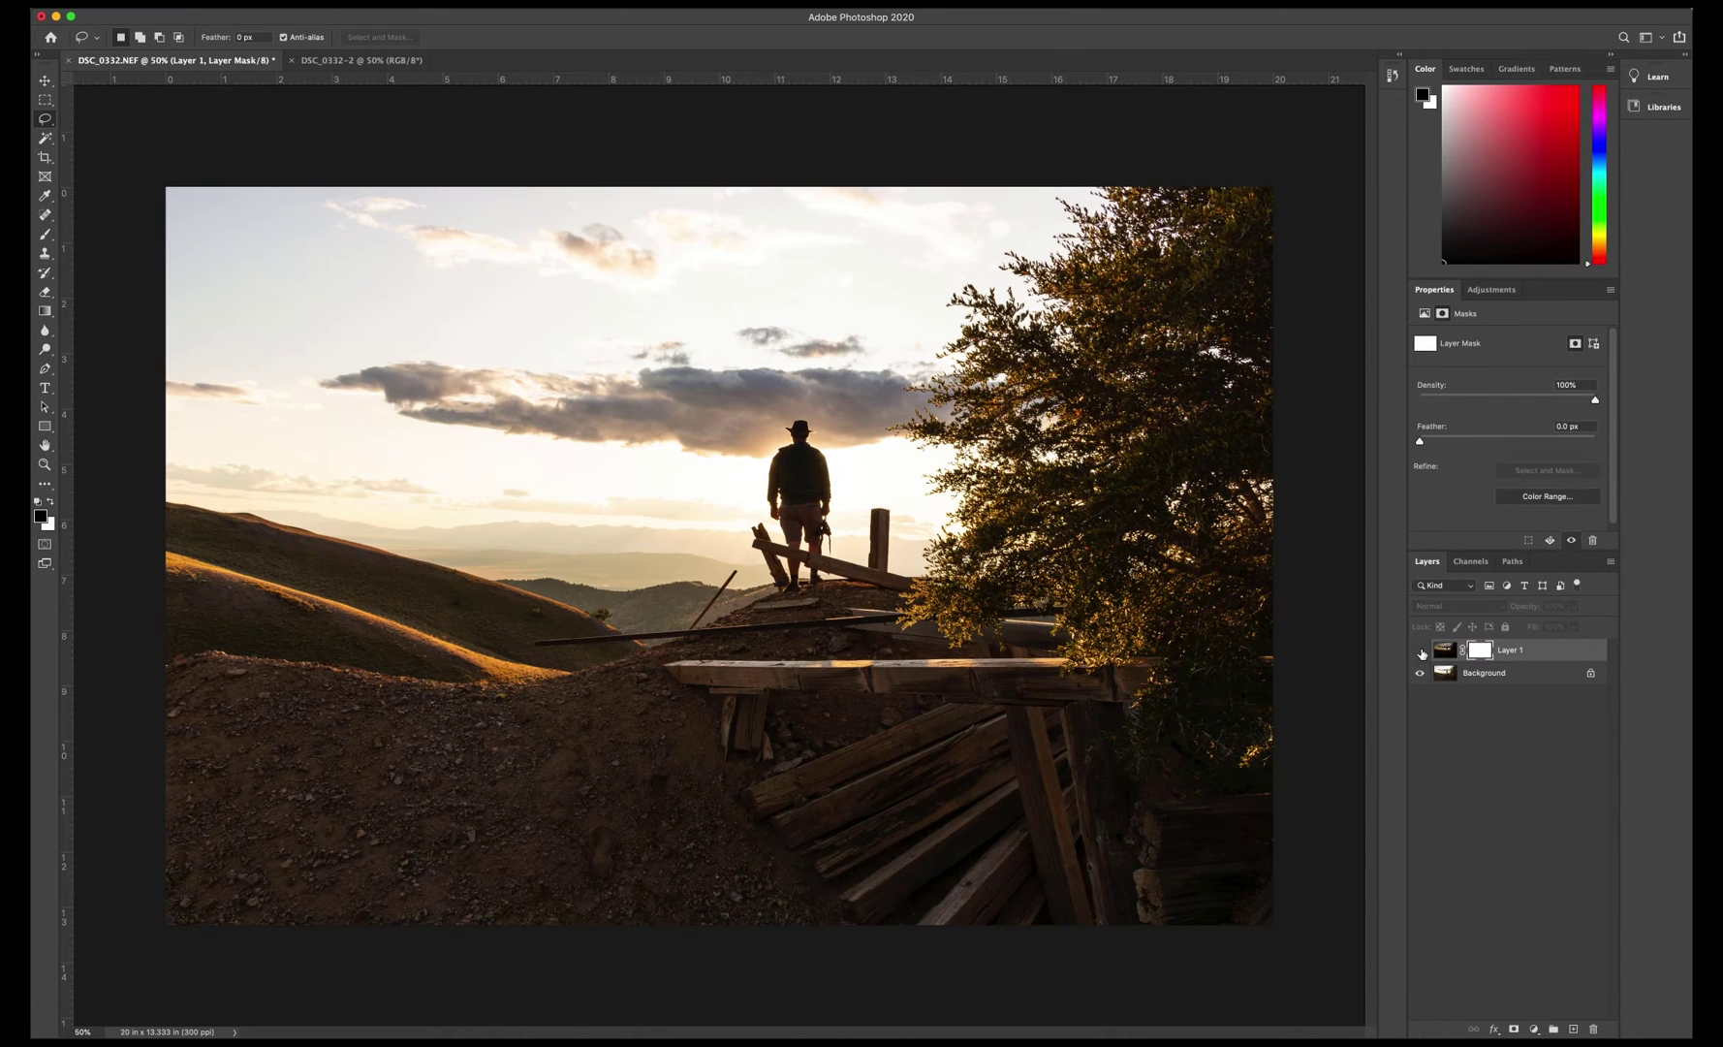
pyautogui.click(1443, 673)
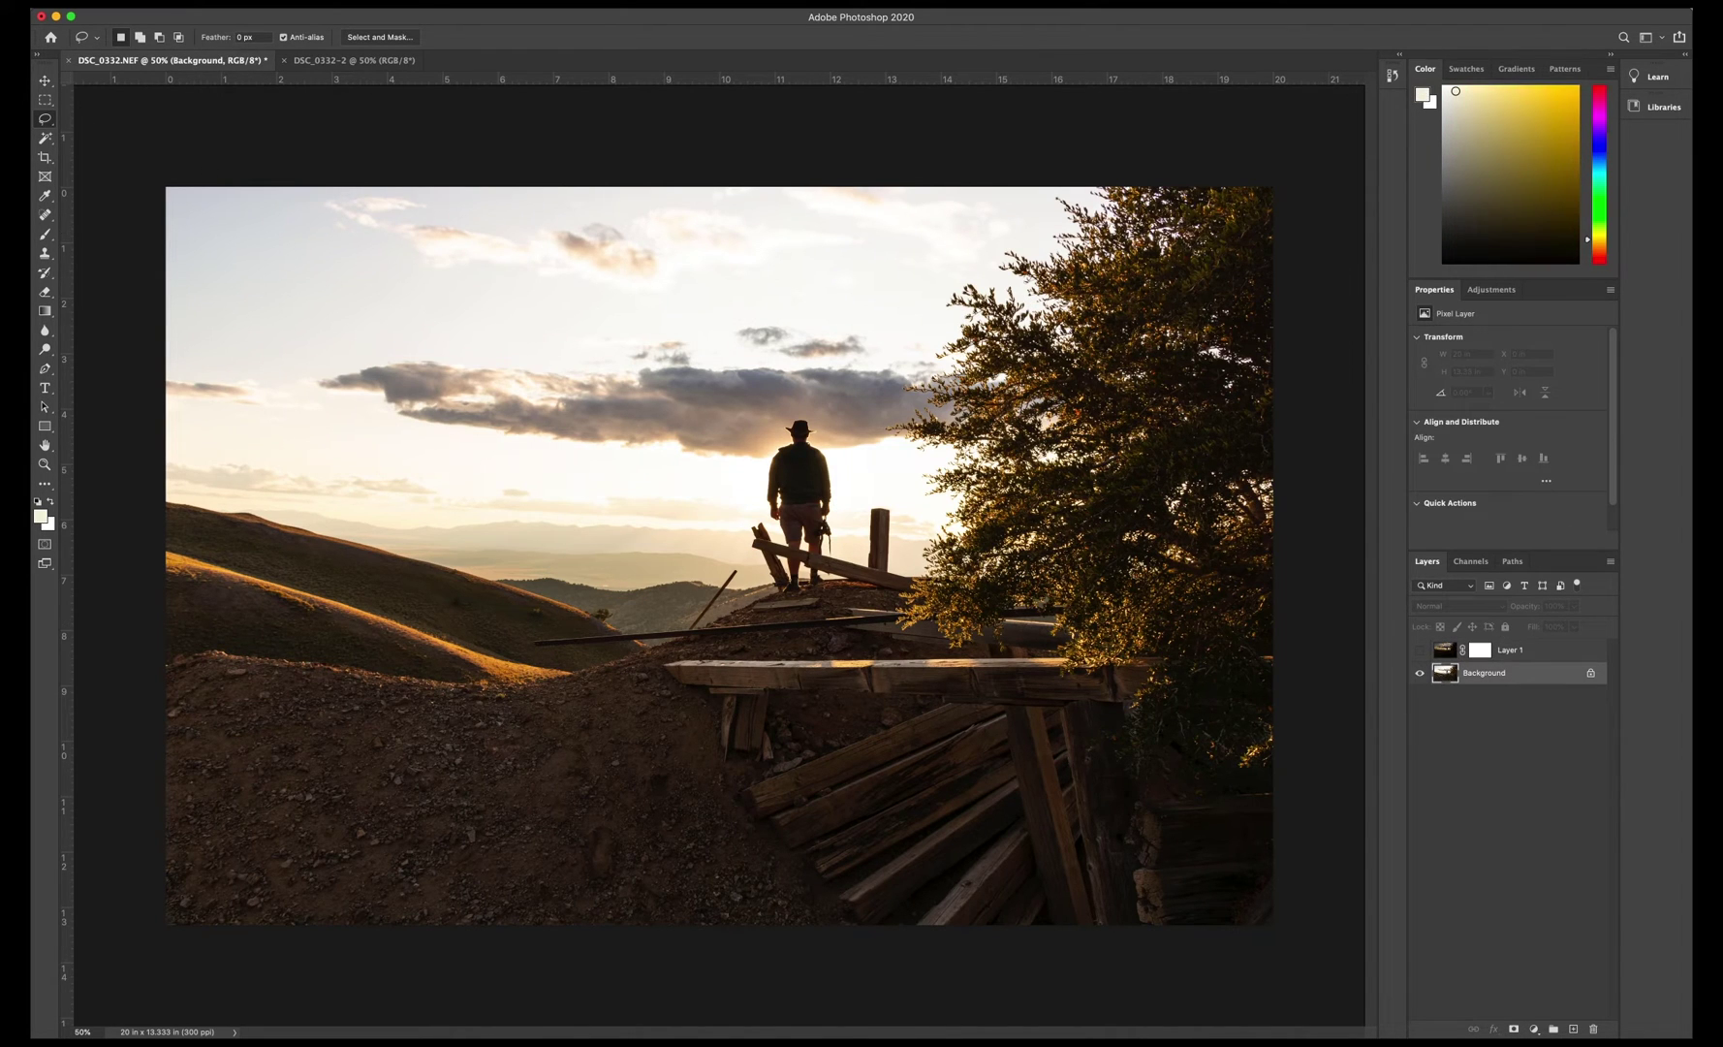
pyautogui.press('w')
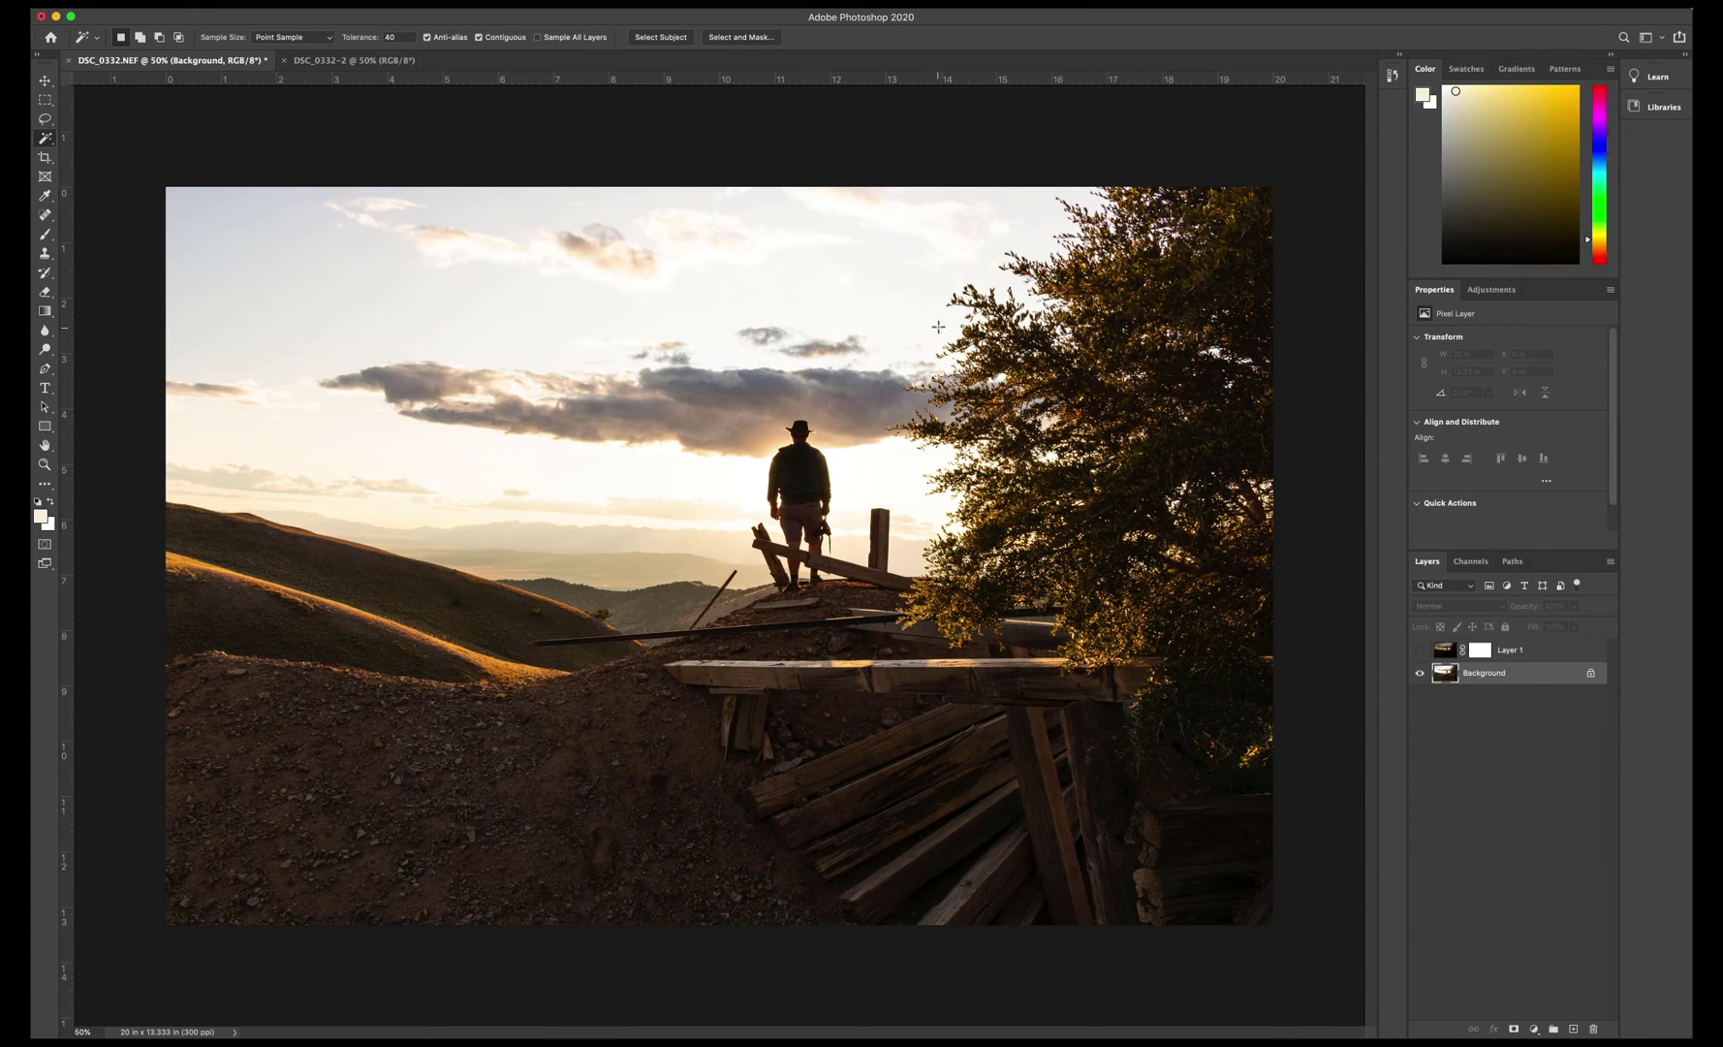
pyautogui.click(939, 327)
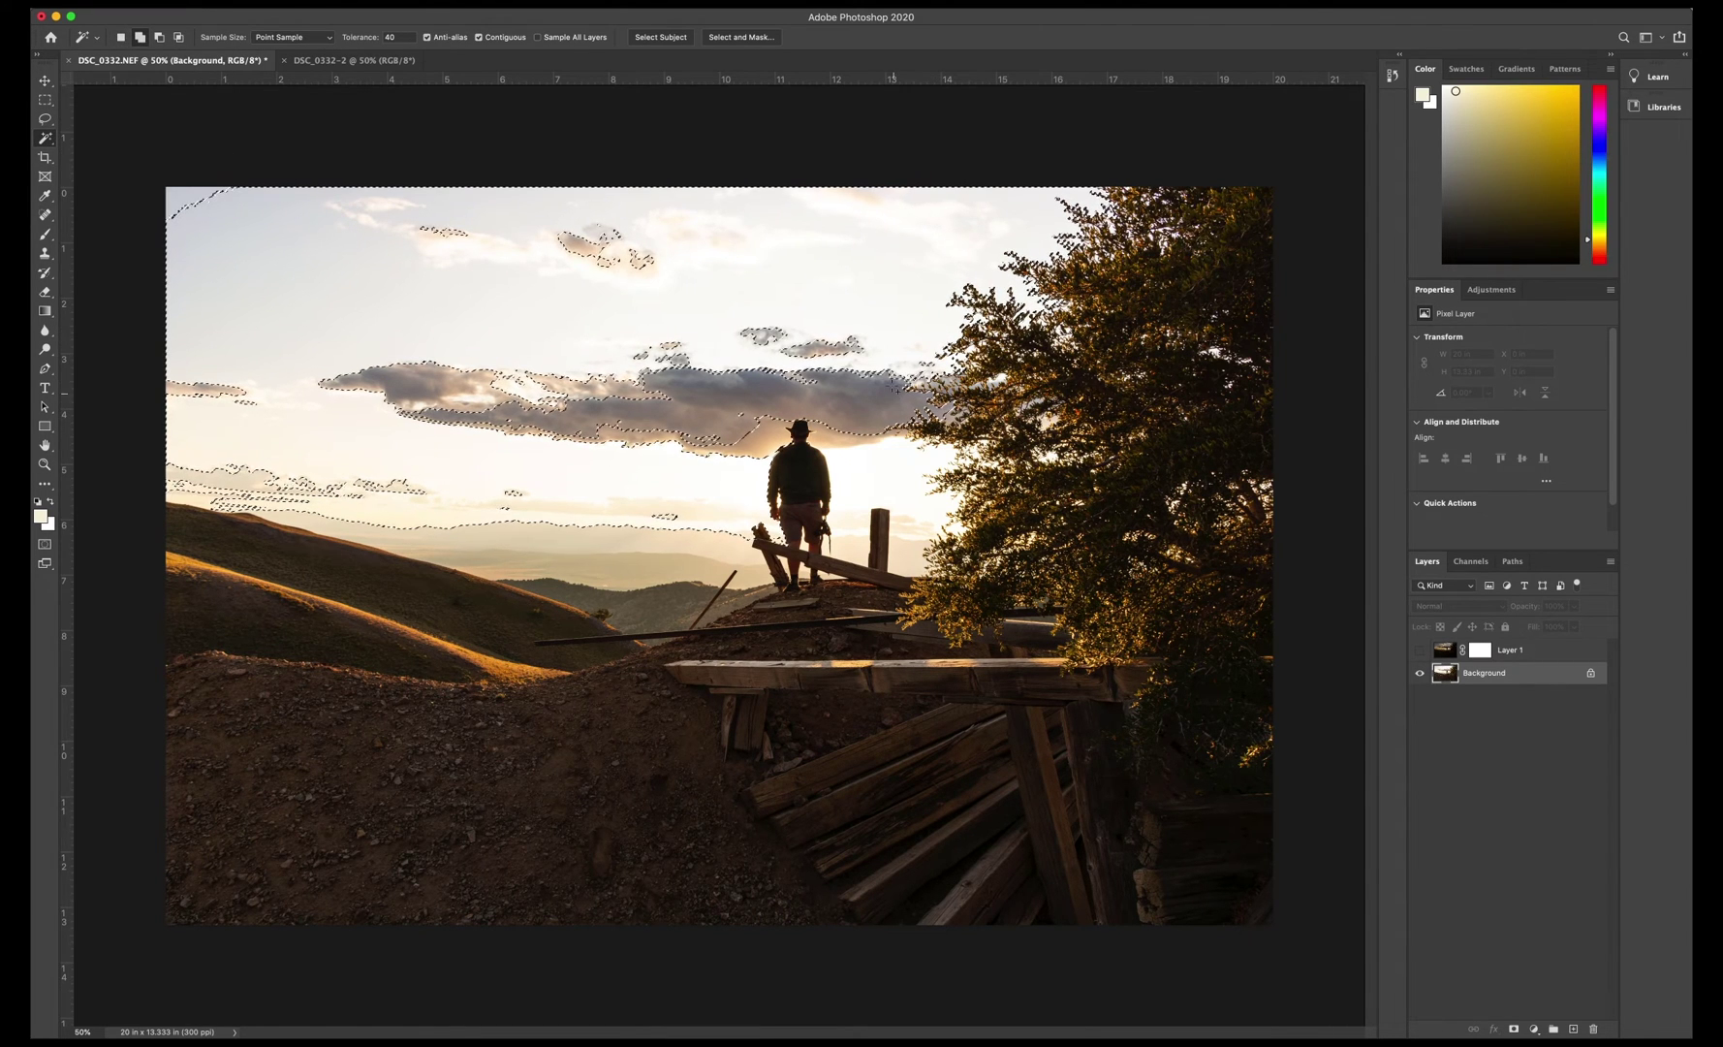
pyautogui.click(893, 380)
pyautogui.click(878, 447)
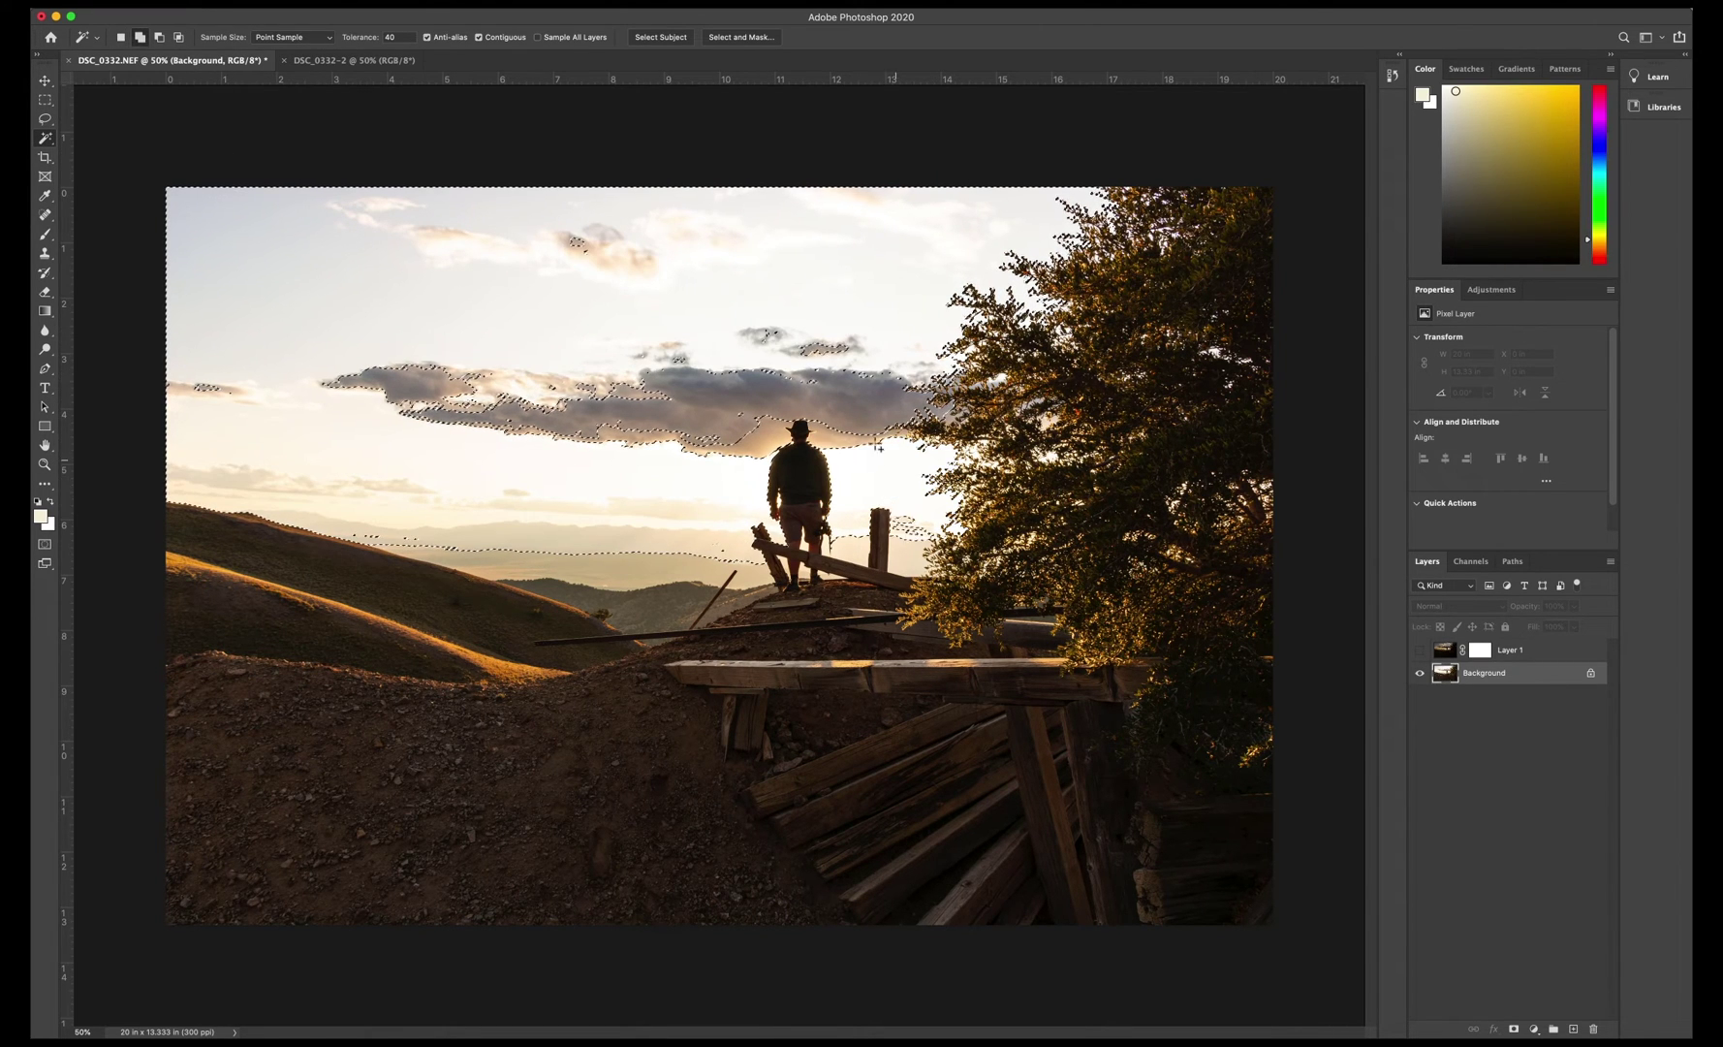
pyautogui.keyDown('shift'); pyautogui.click(906, 434); pyautogui.keyUp('shift')
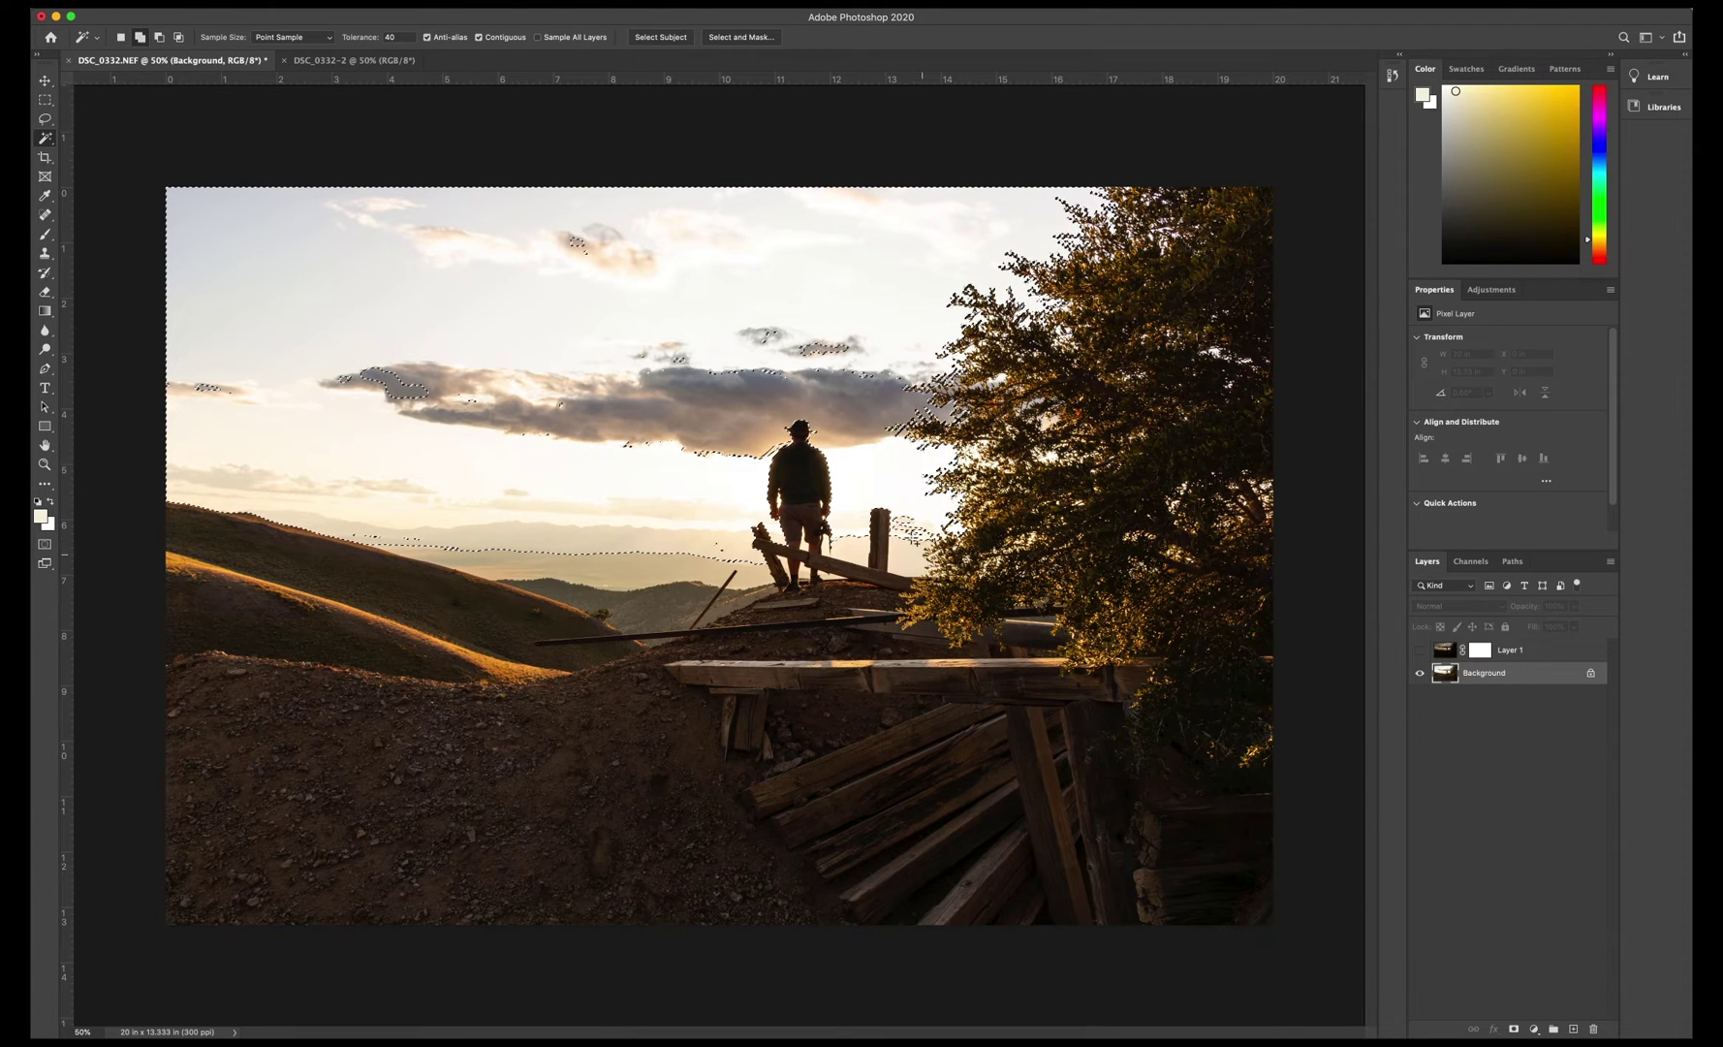
pyautogui.keyDown('shift'); pyautogui.click(911, 531); pyautogui.keyUp('shift')
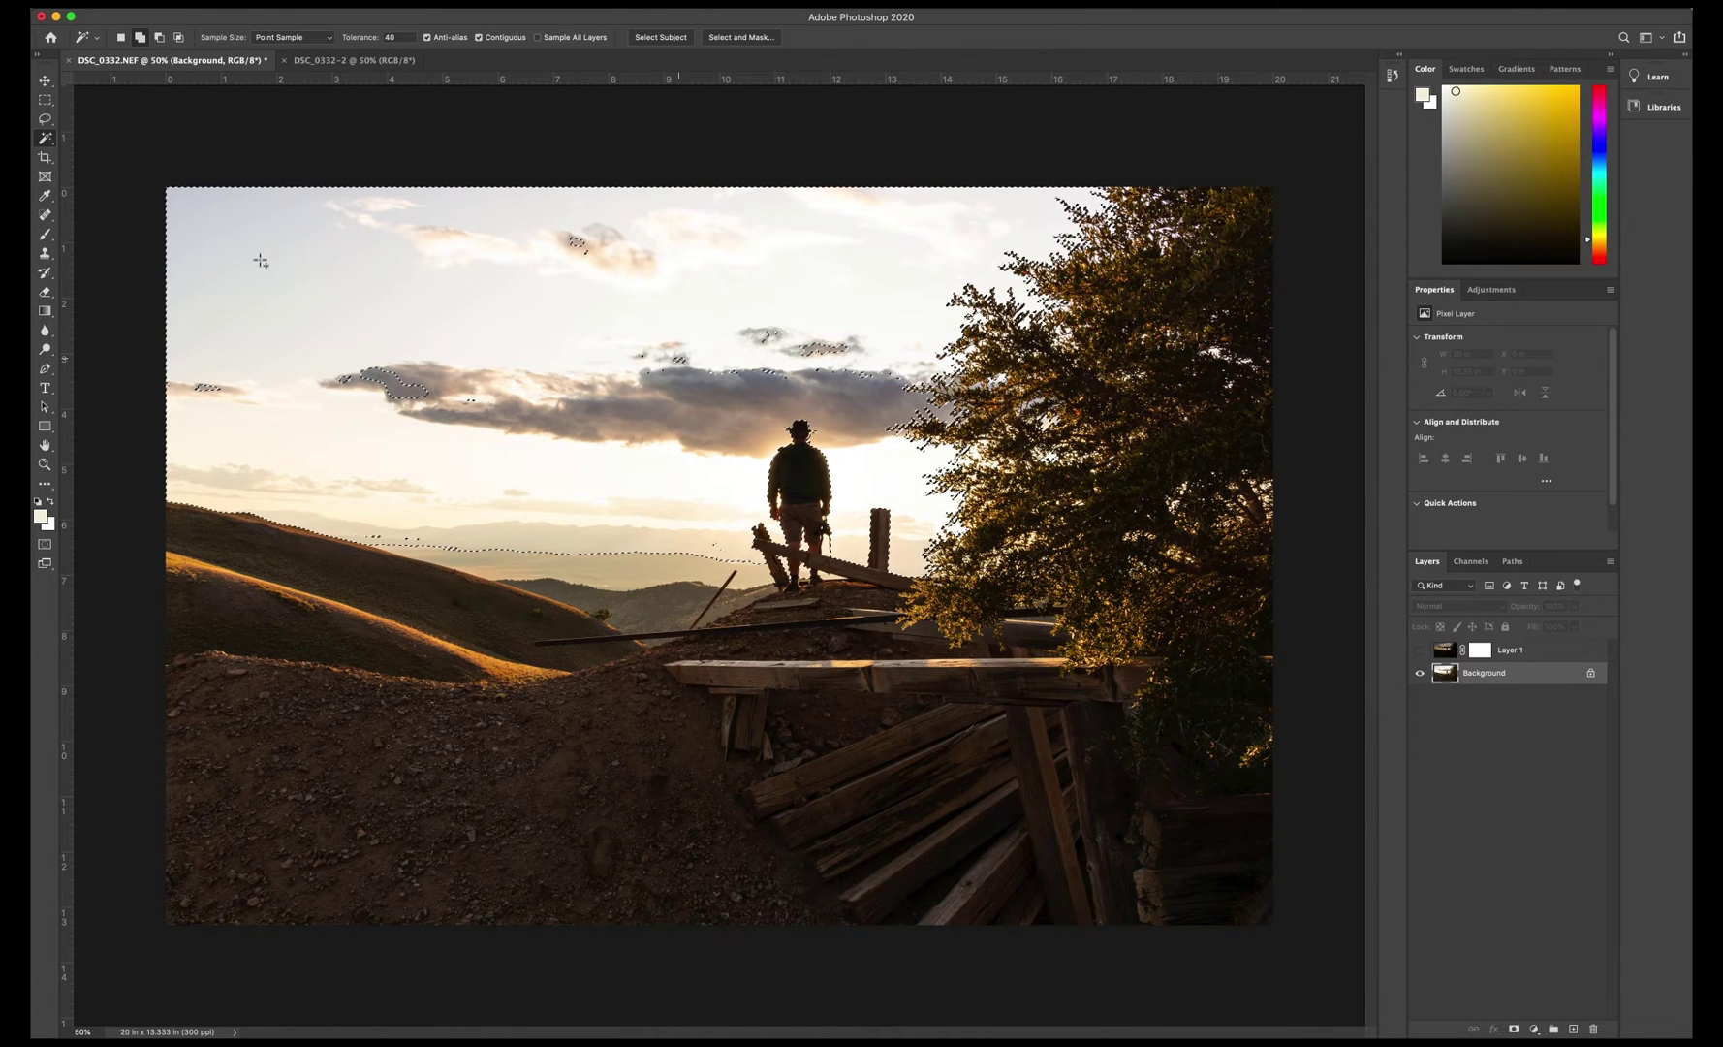
# Add the missed cloud patches across the sky to the selection with the Lasso tool
pyautogui.click(45, 118)
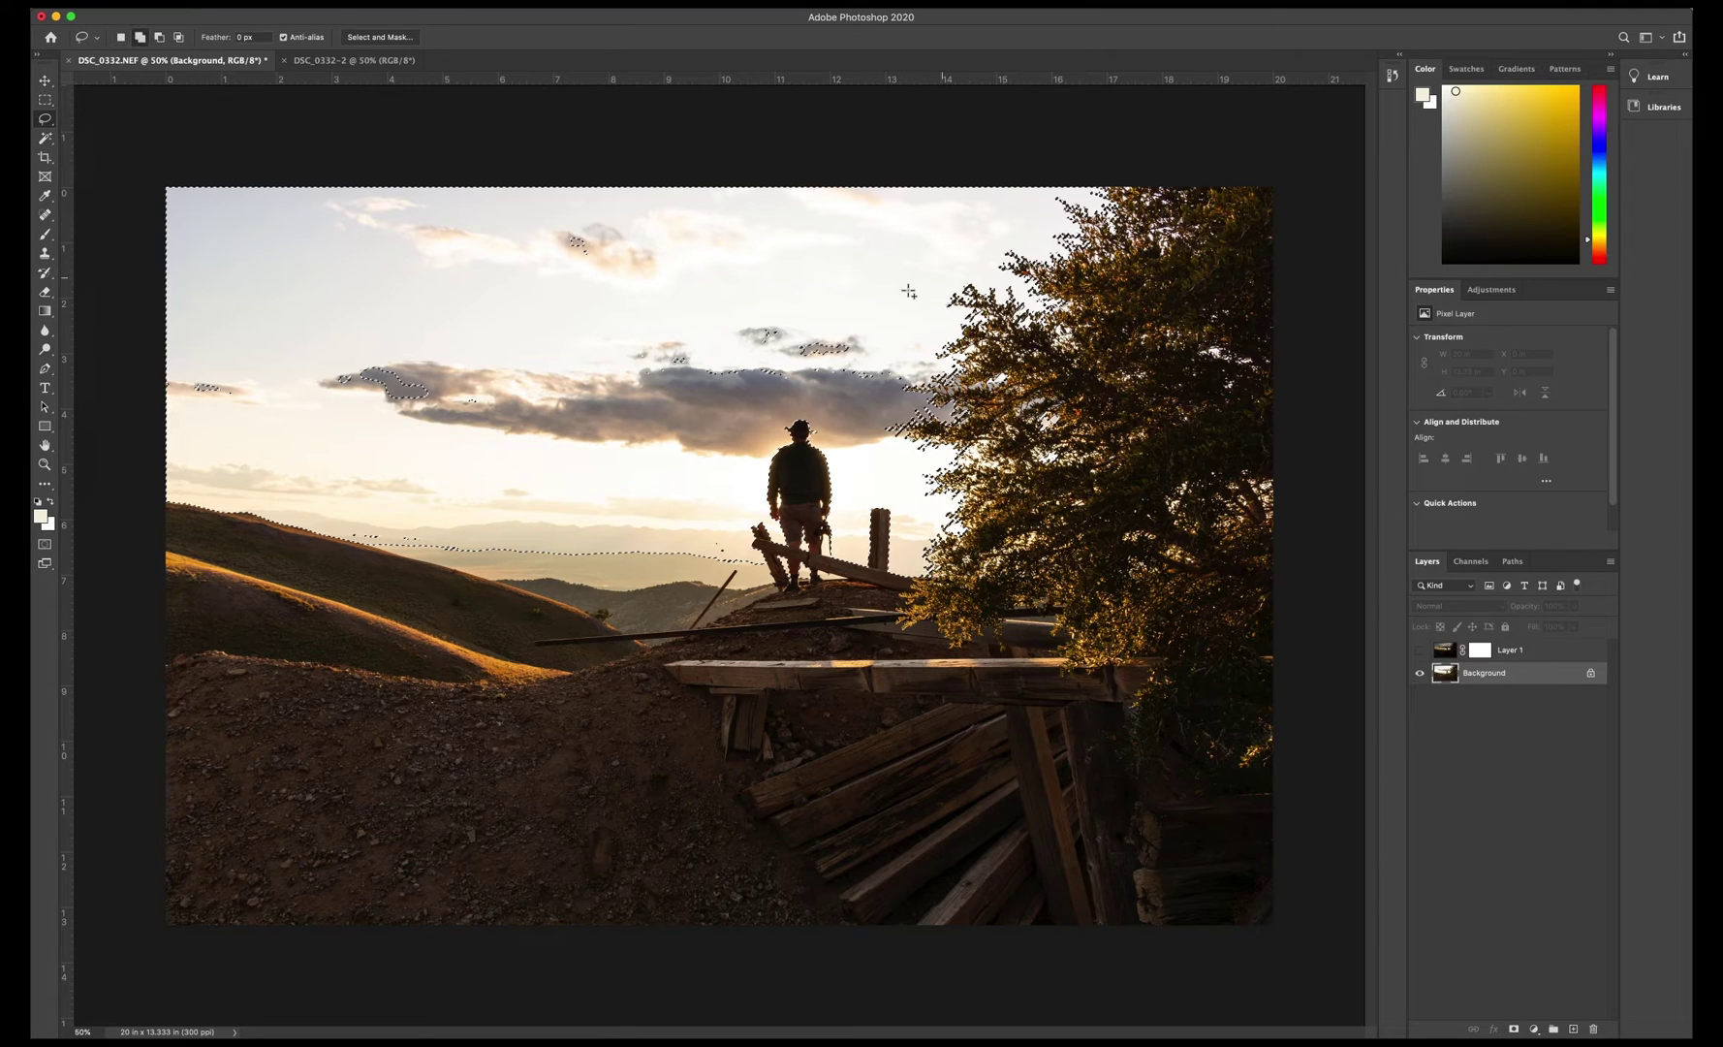
pyautogui.moveTo(894, 291)
pyautogui.mouseDown()
pyautogui.moveTo(907, 395)
pyautogui.moveTo(750, 475)
pyautogui.moveTo(730, 544)
pyautogui.moveTo(417, 539)
pyautogui.mouseUp()
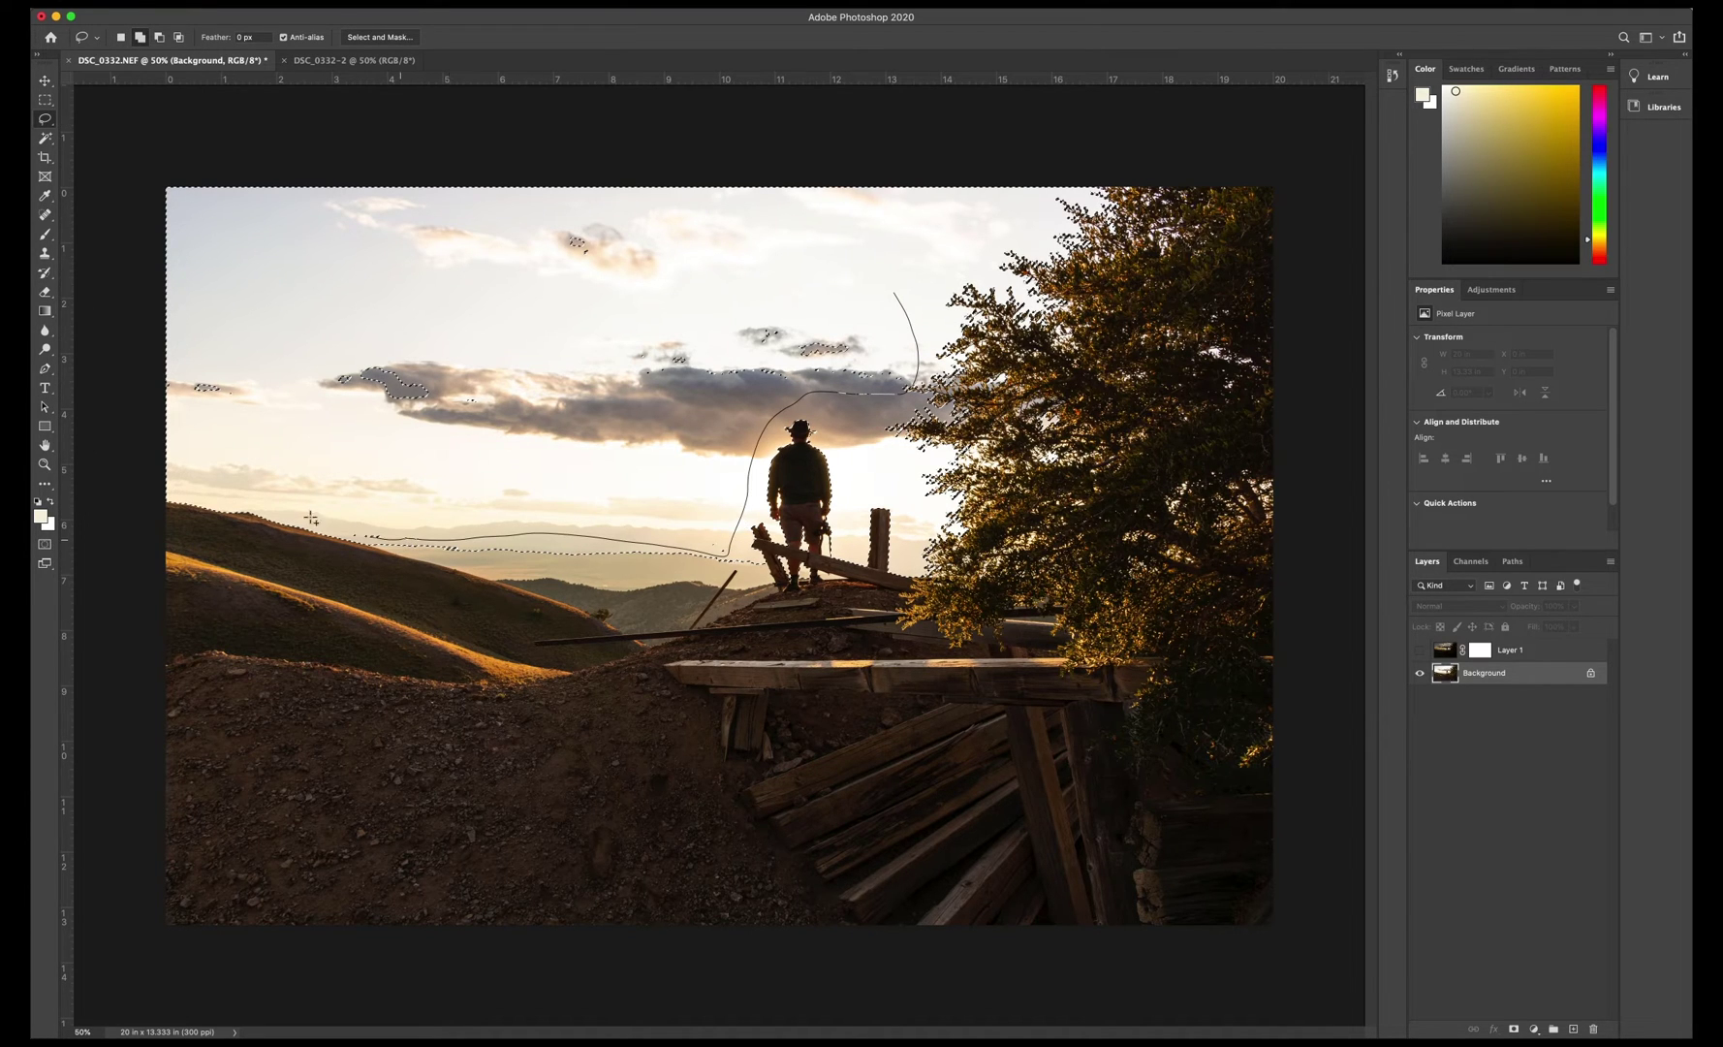
pyautogui.moveTo(310, 518)
pyautogui.mouseDown()
pyautogui.moveTo(248, 356)
pyautogui.moveTo(407, 159)
pyautogui.moveTo(875, 198)
pyautogui.mouseUp()
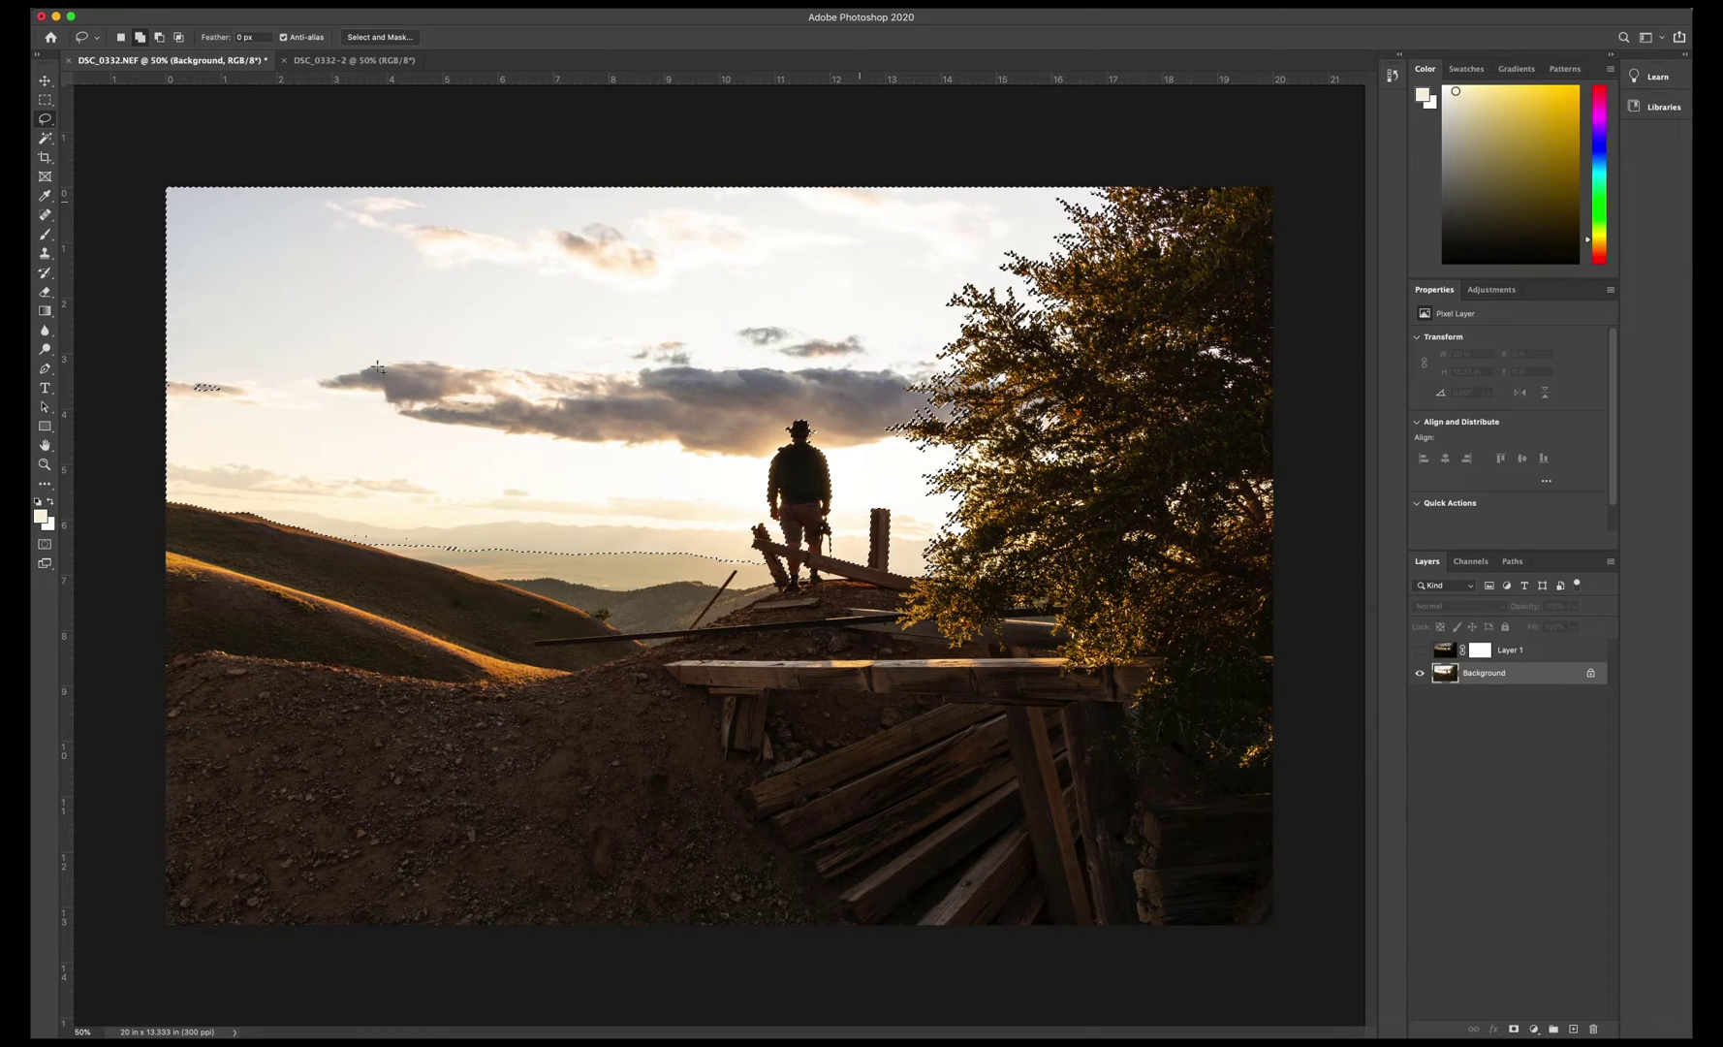
pyautogui.moveTo(247, 380)
pyautogui.mouseDown()
pyautogui.moveTo(308, 341)
pyautogui.moveTo(242, 380)
pyautogui.mouseUp()
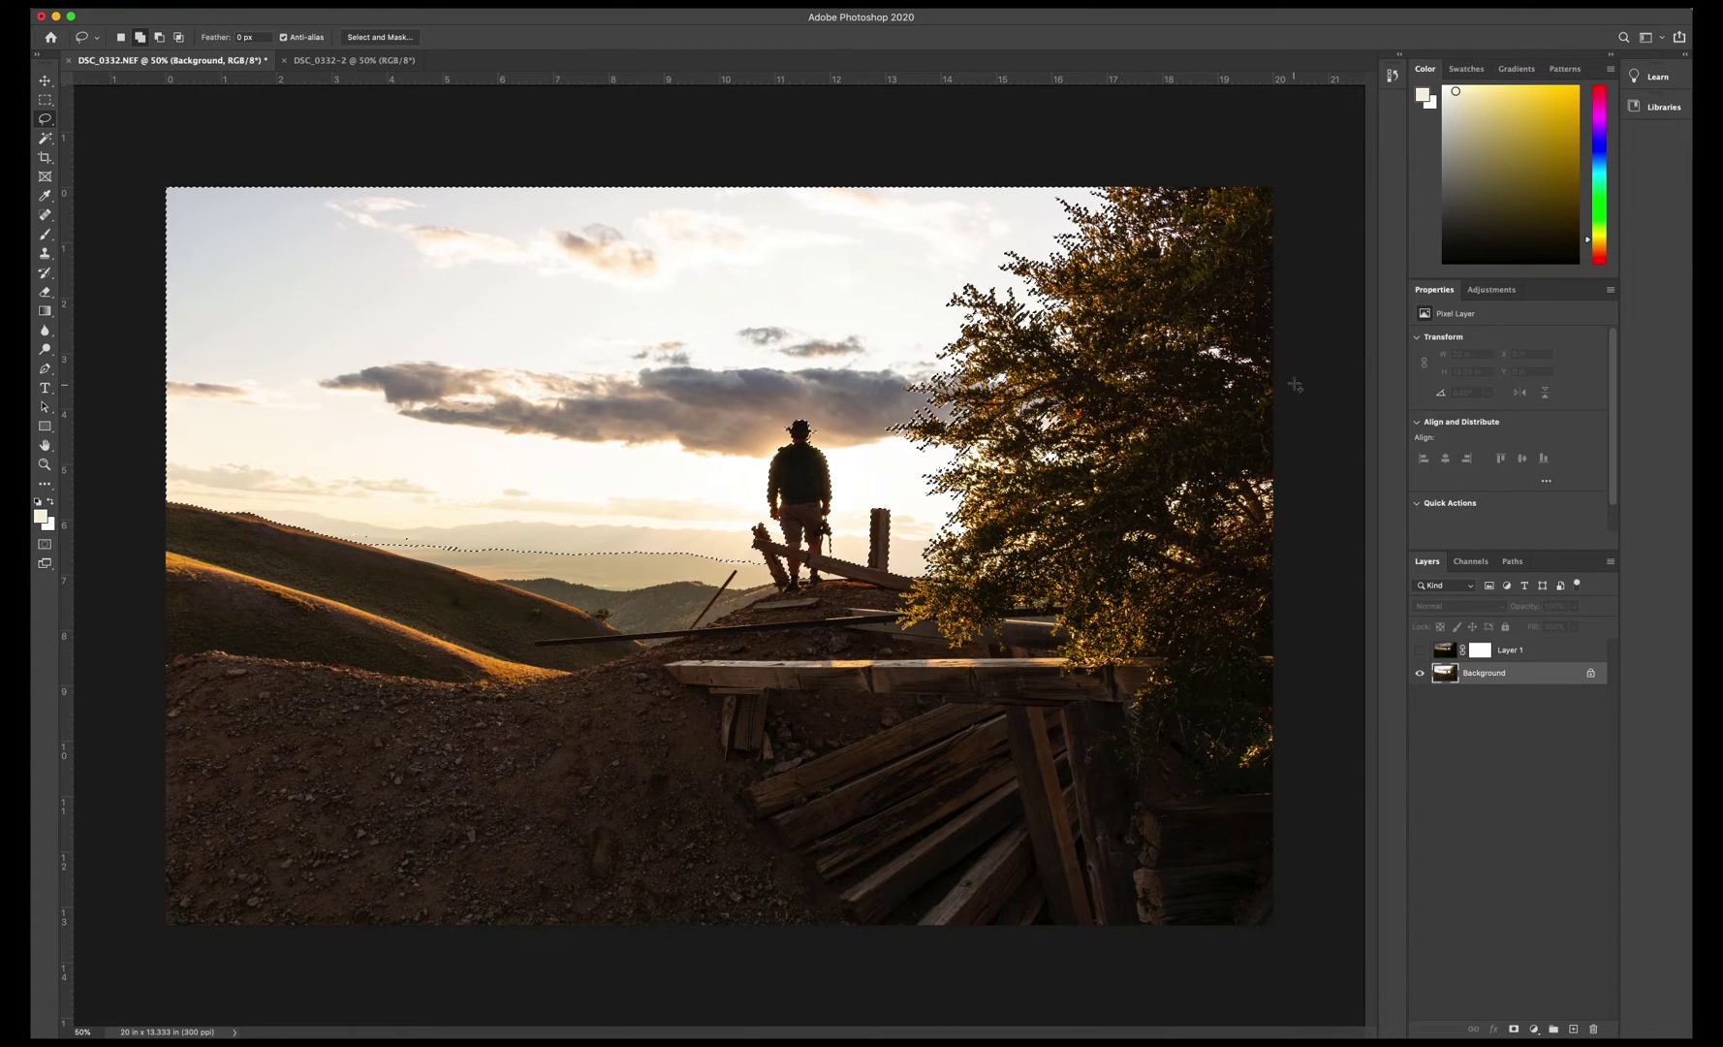
# Show the dark layer, invert the sky selection, fill it with black on the layer mask and deselect
pyautogui.click(1419, 652)
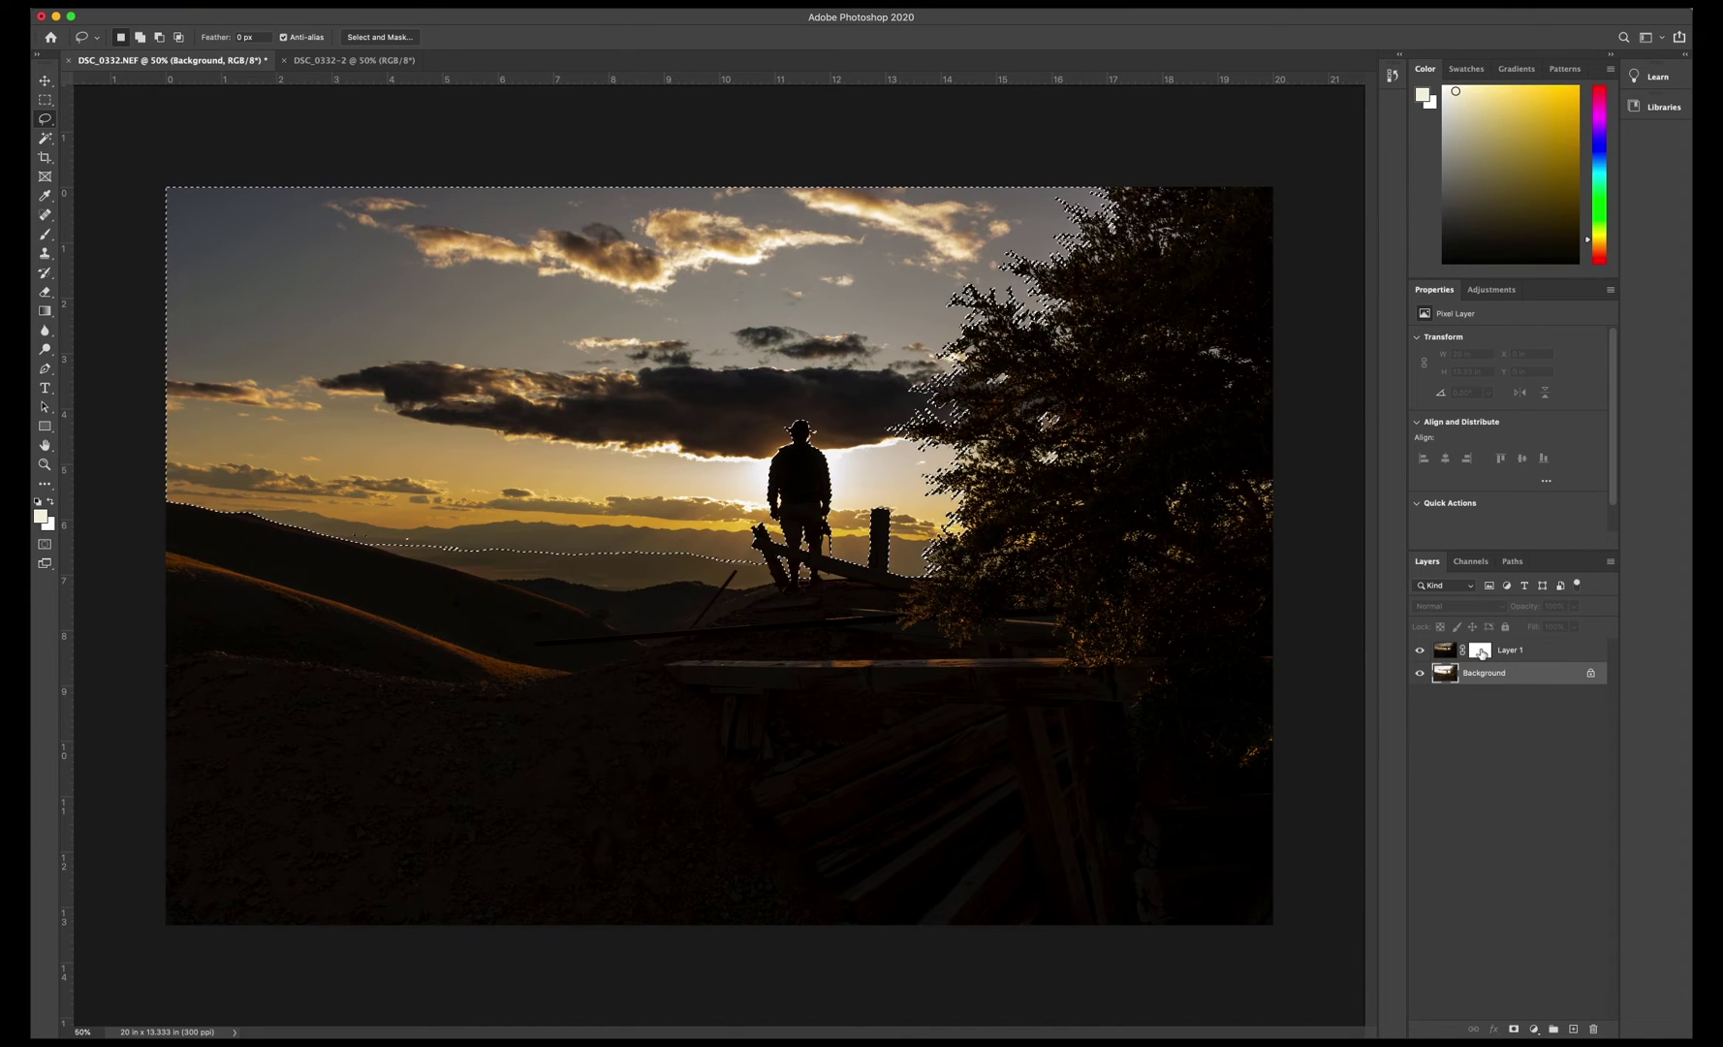
pyautogui.click(1479, 651)
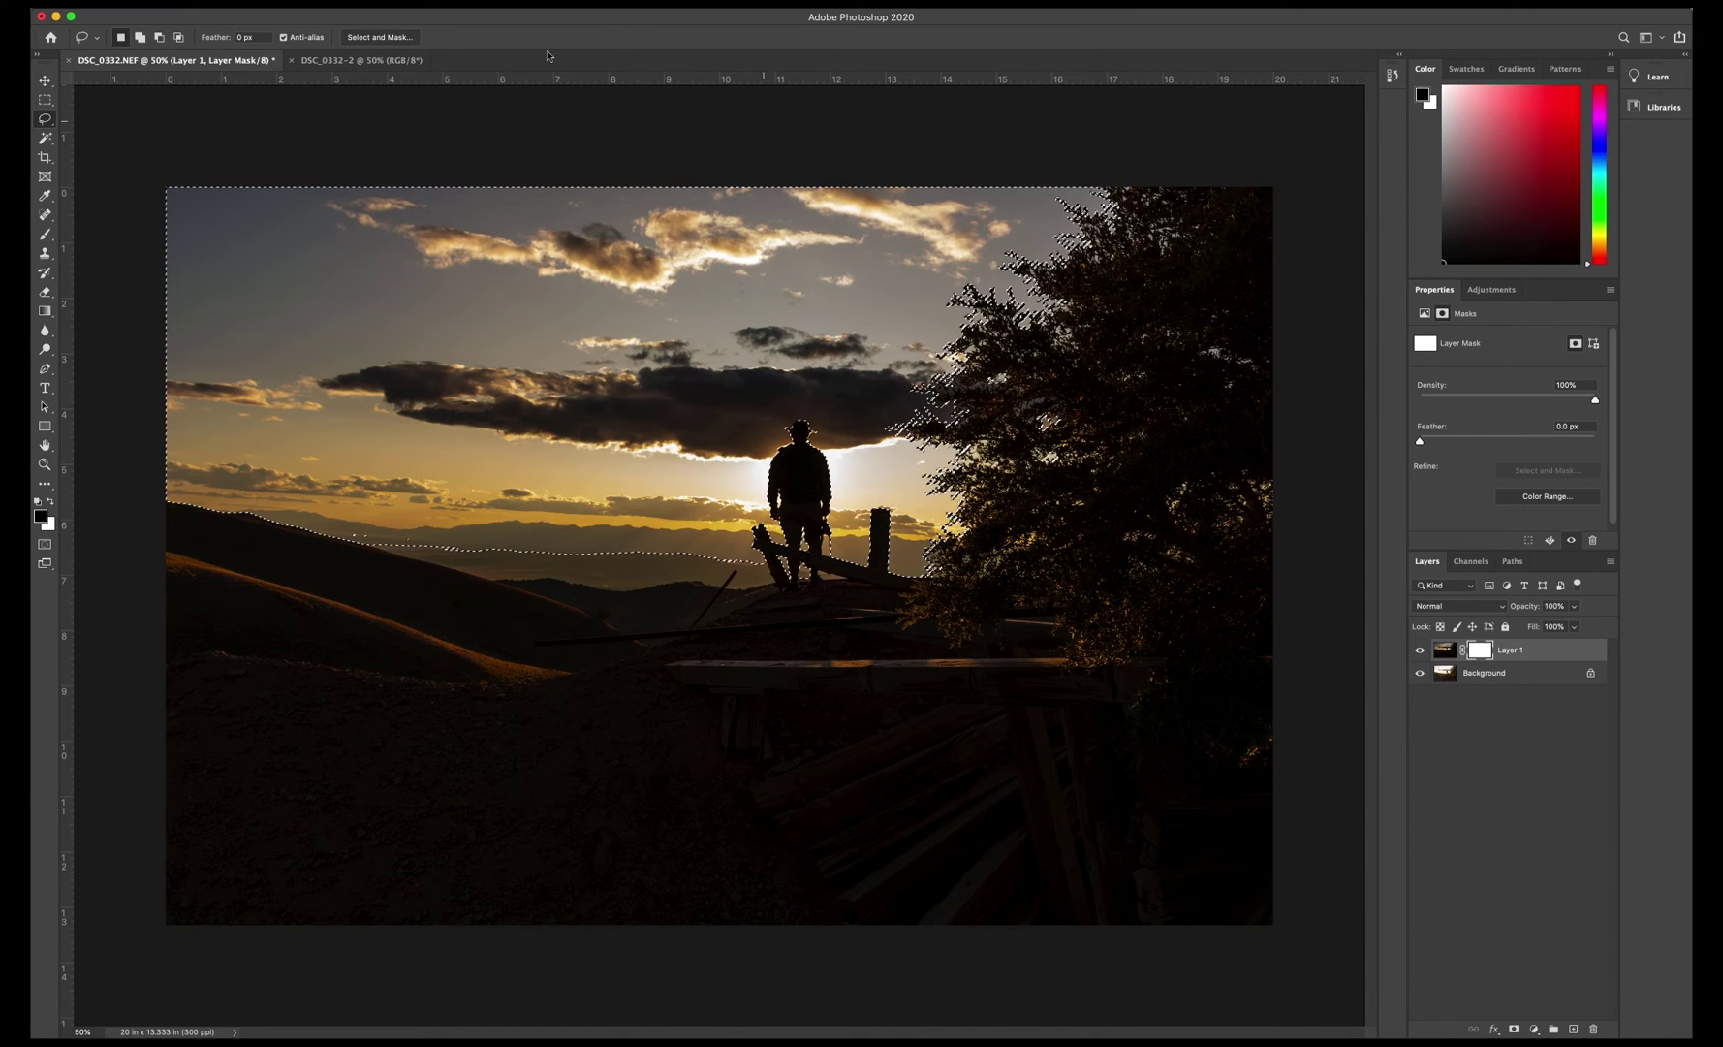
pyautogui.click(312, 11)
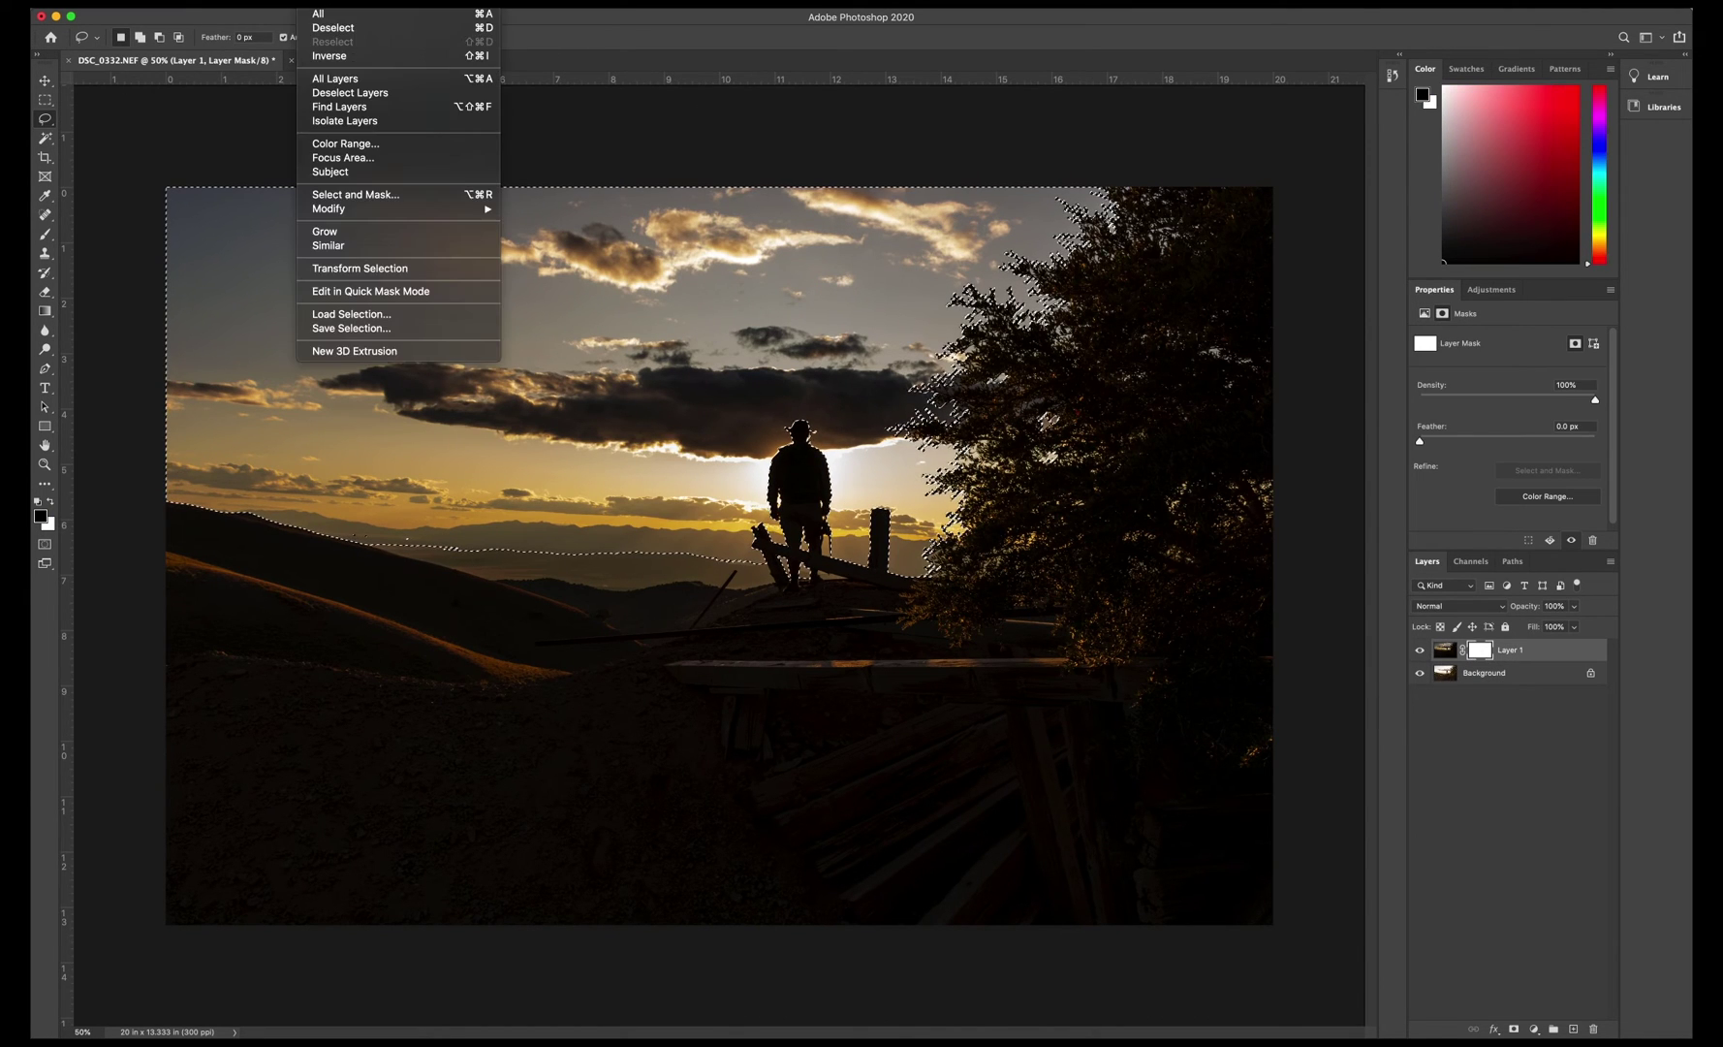
pyautogui.click(320, 57)
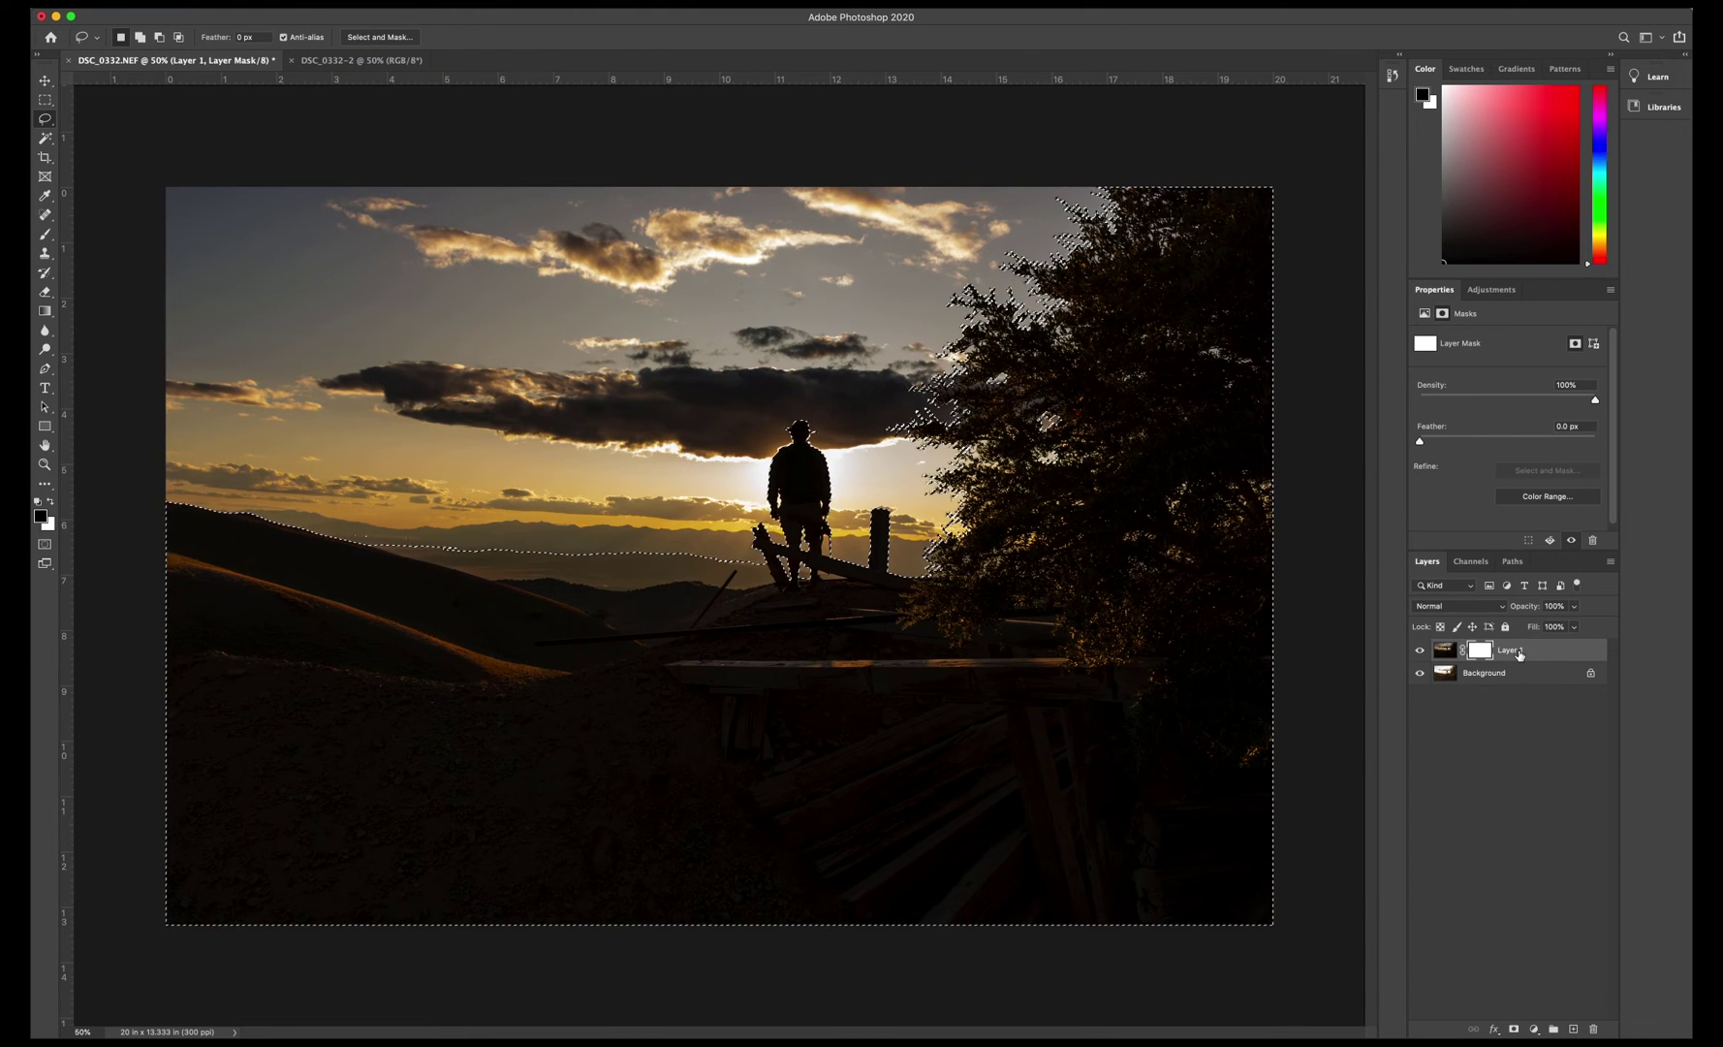
pyautogui.hotkey('alt', 'BackSpace')
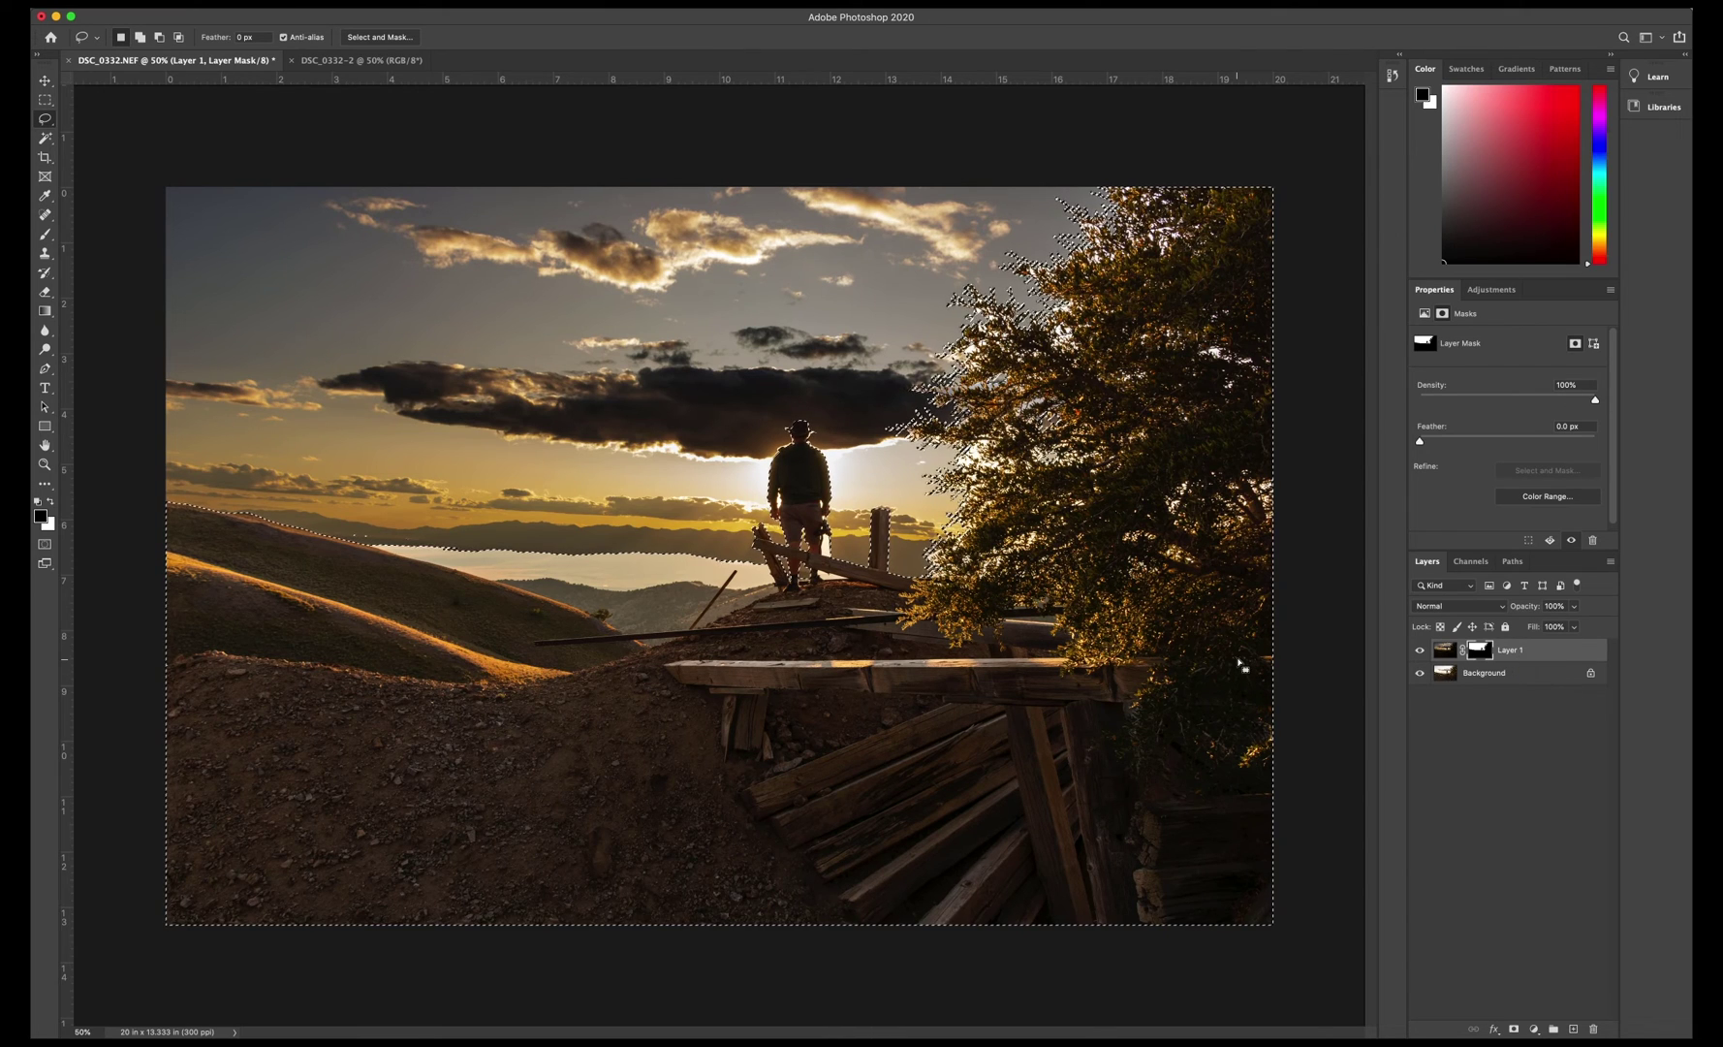
pyautogui.press('super+d')
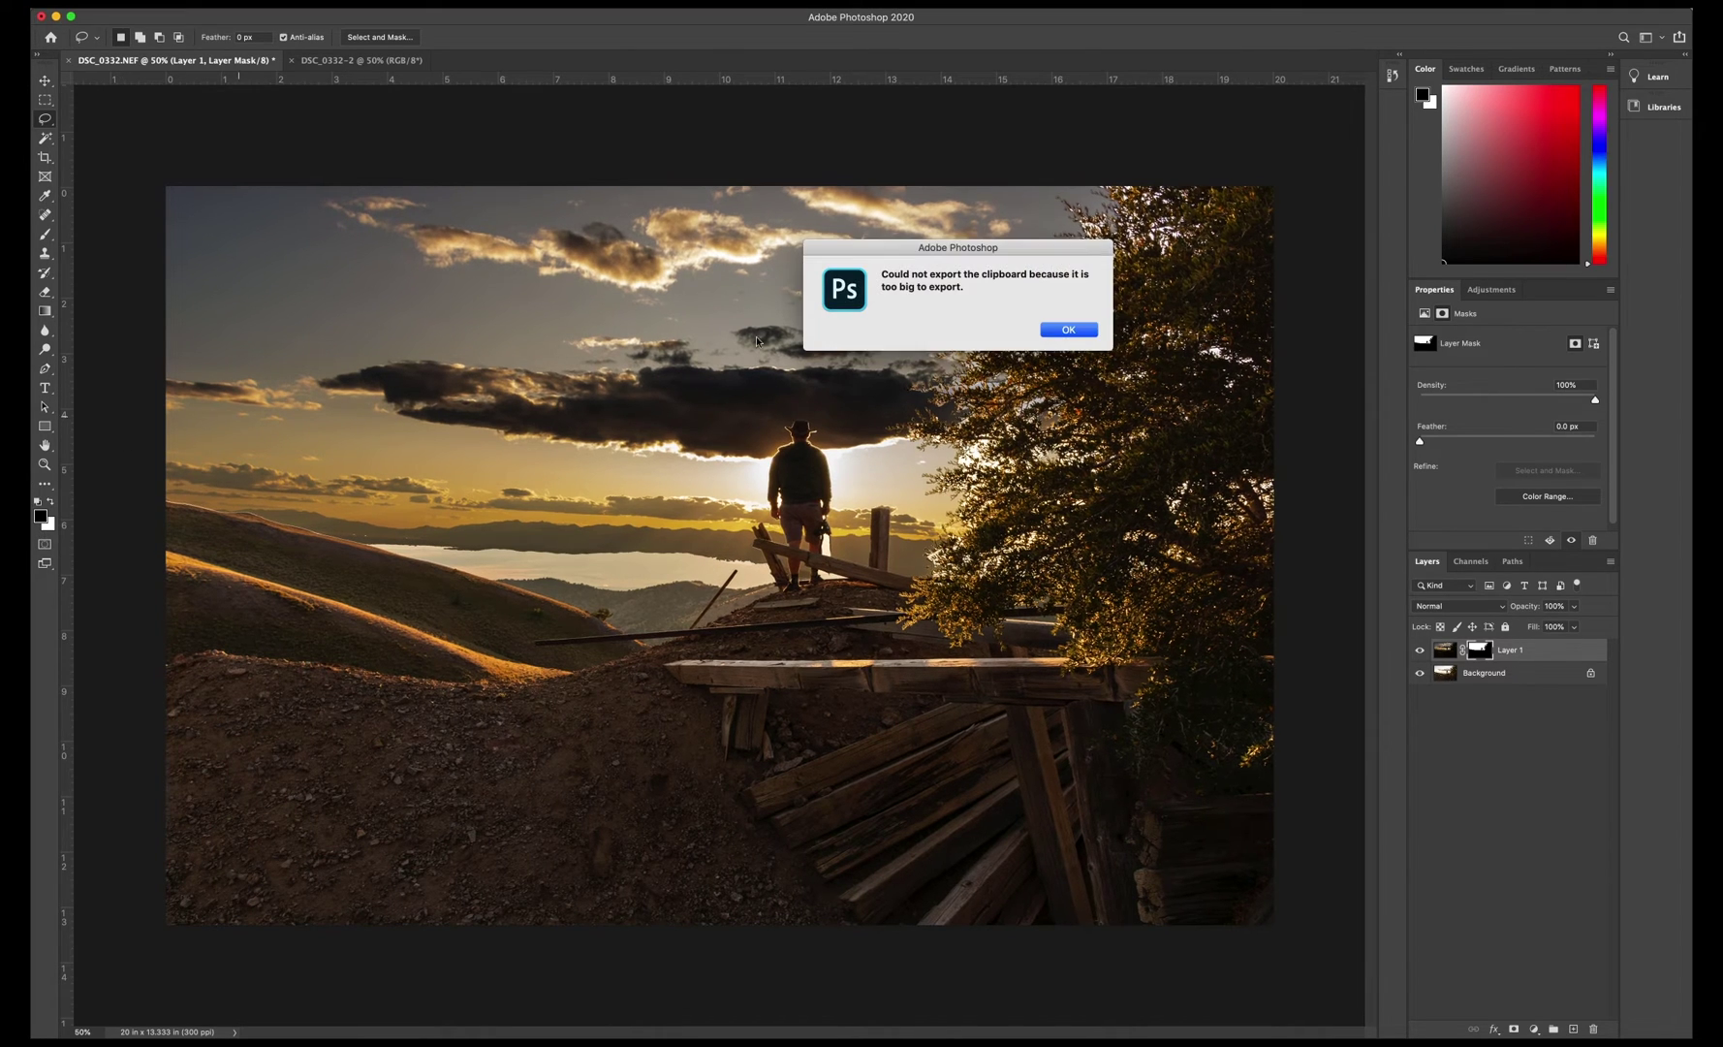
pyautogui.click(1066, 329)
# Duplicate the masked dark layer, hide the original and fill the copy's whole mask with white
pyautogui.press('z')
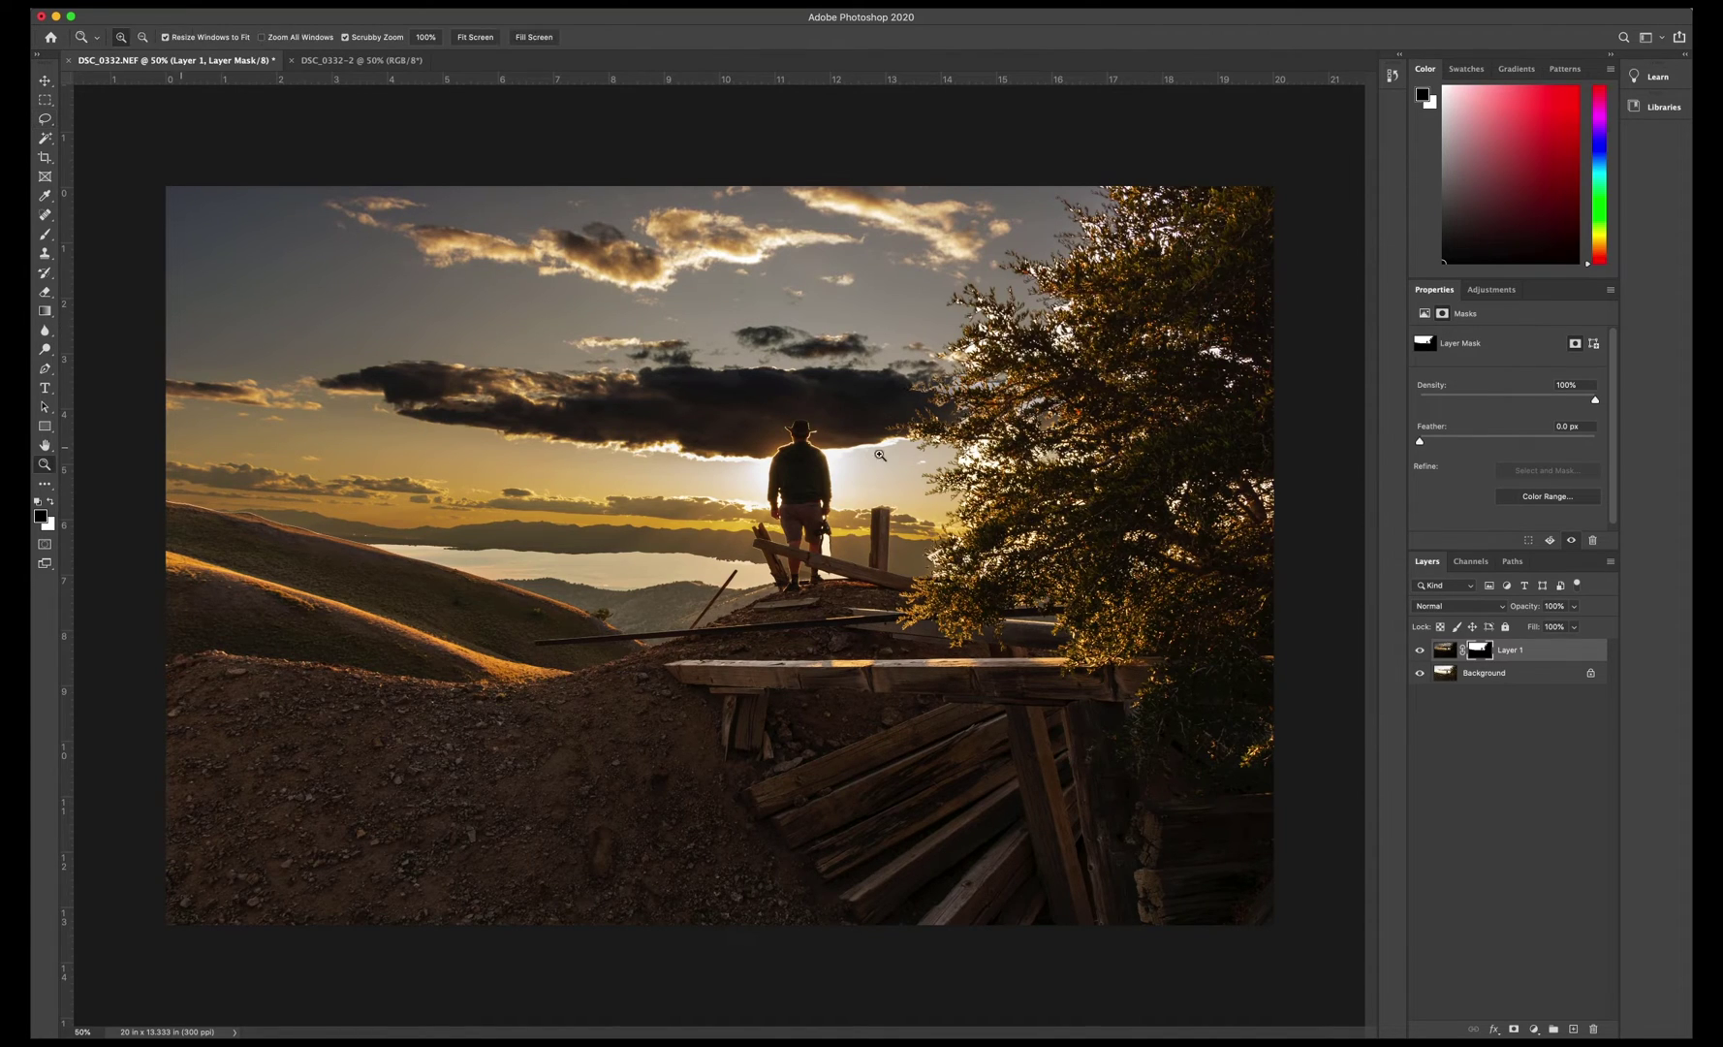
pyautogui.click(961, 448)
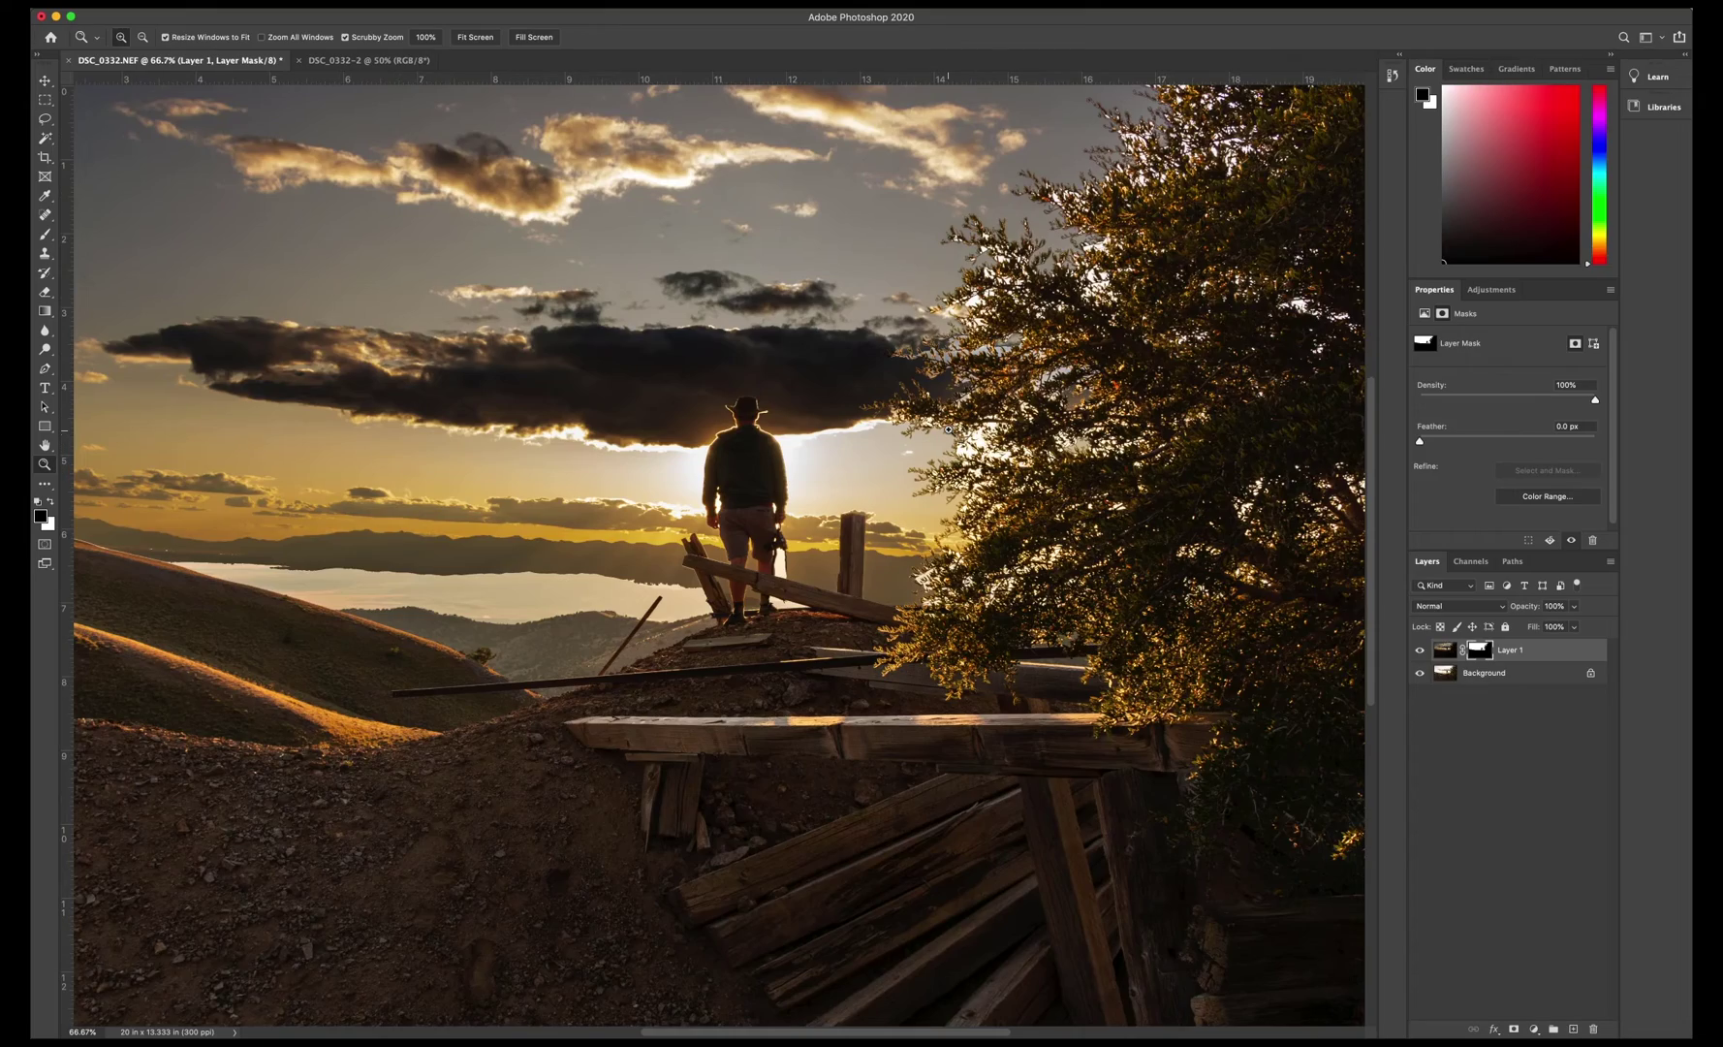
pyautogui.click(947, 428)
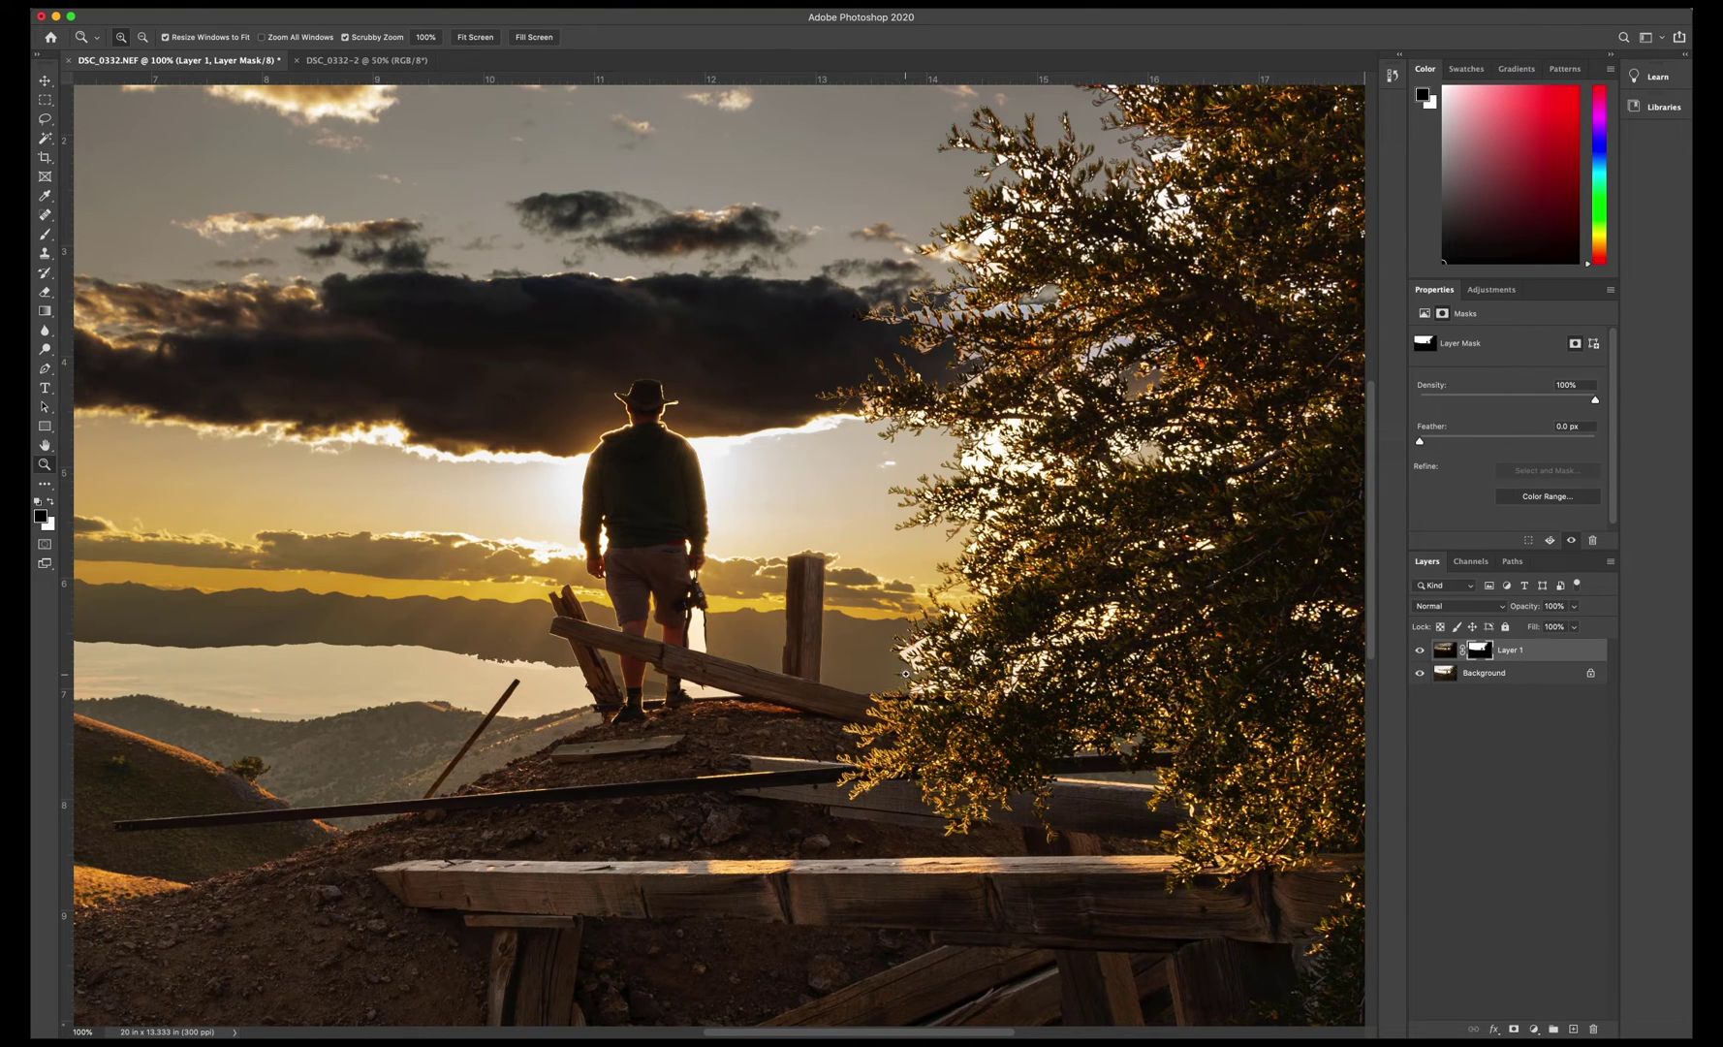
pyautogui.moveTo(1444, 651); pyautogui.dragTo(1573, 1029)
pyautogui.click(1479, 649)
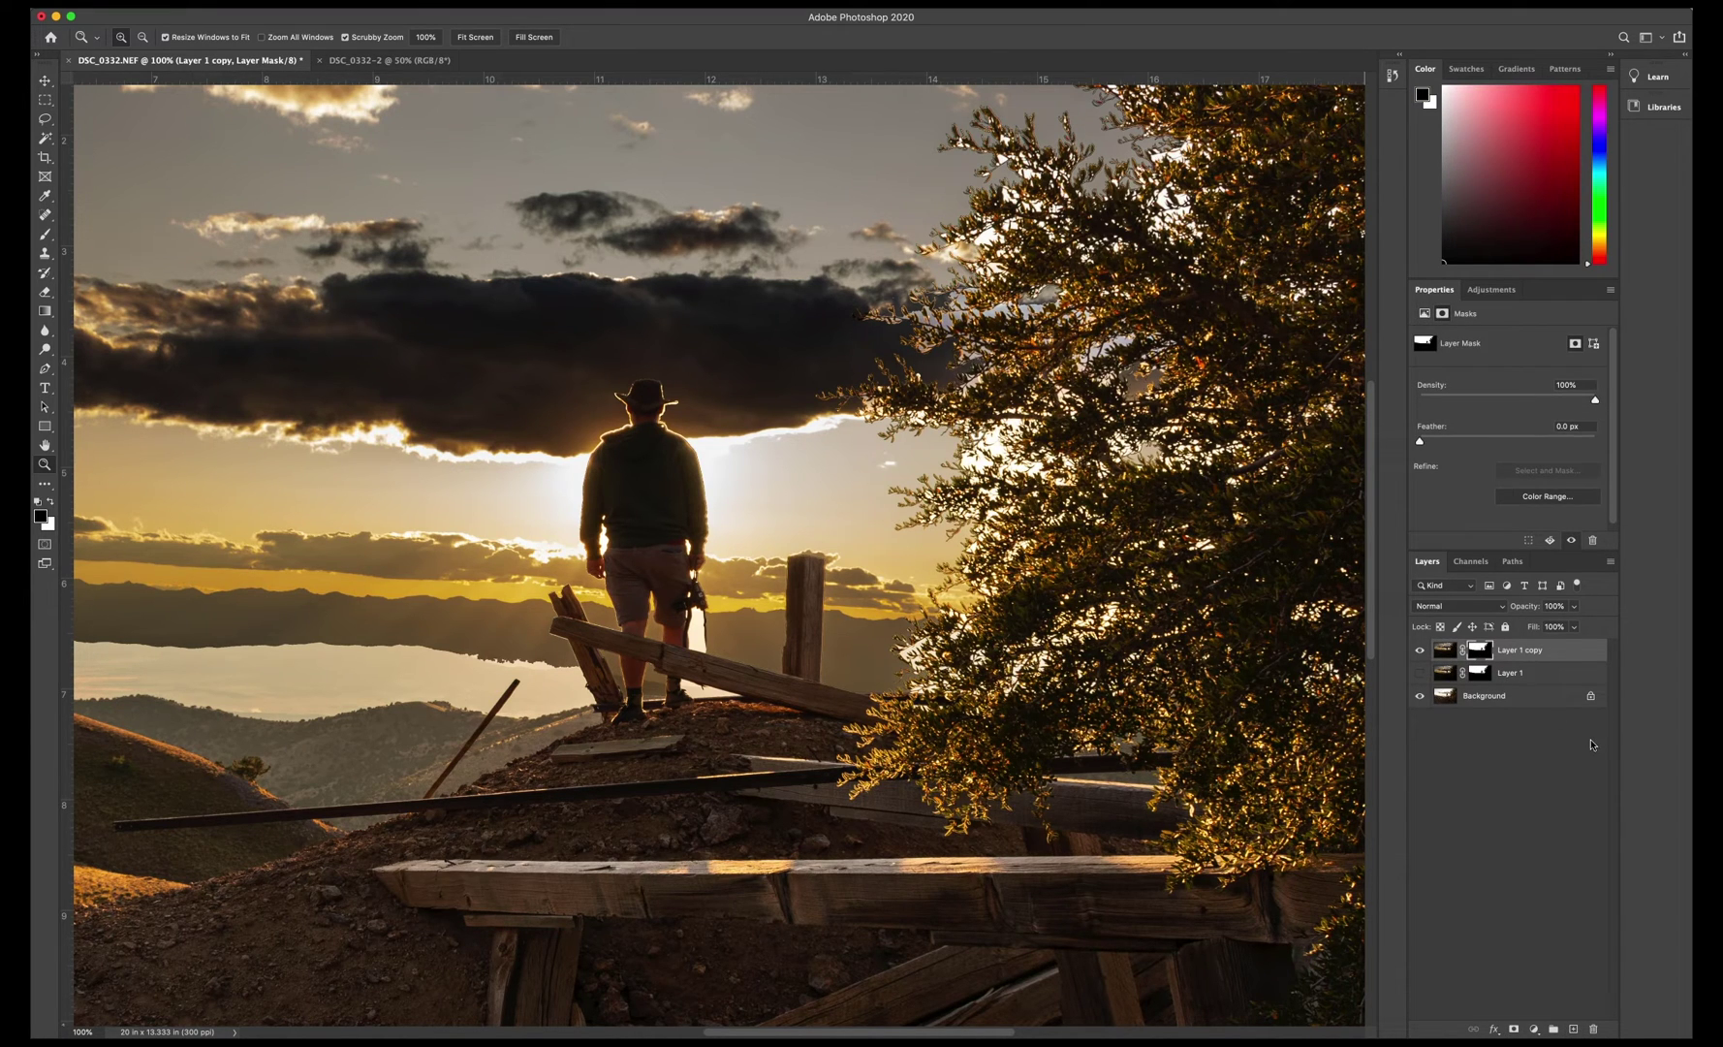
pyautogui.press('super+0')
pyautogui.press('super+a')
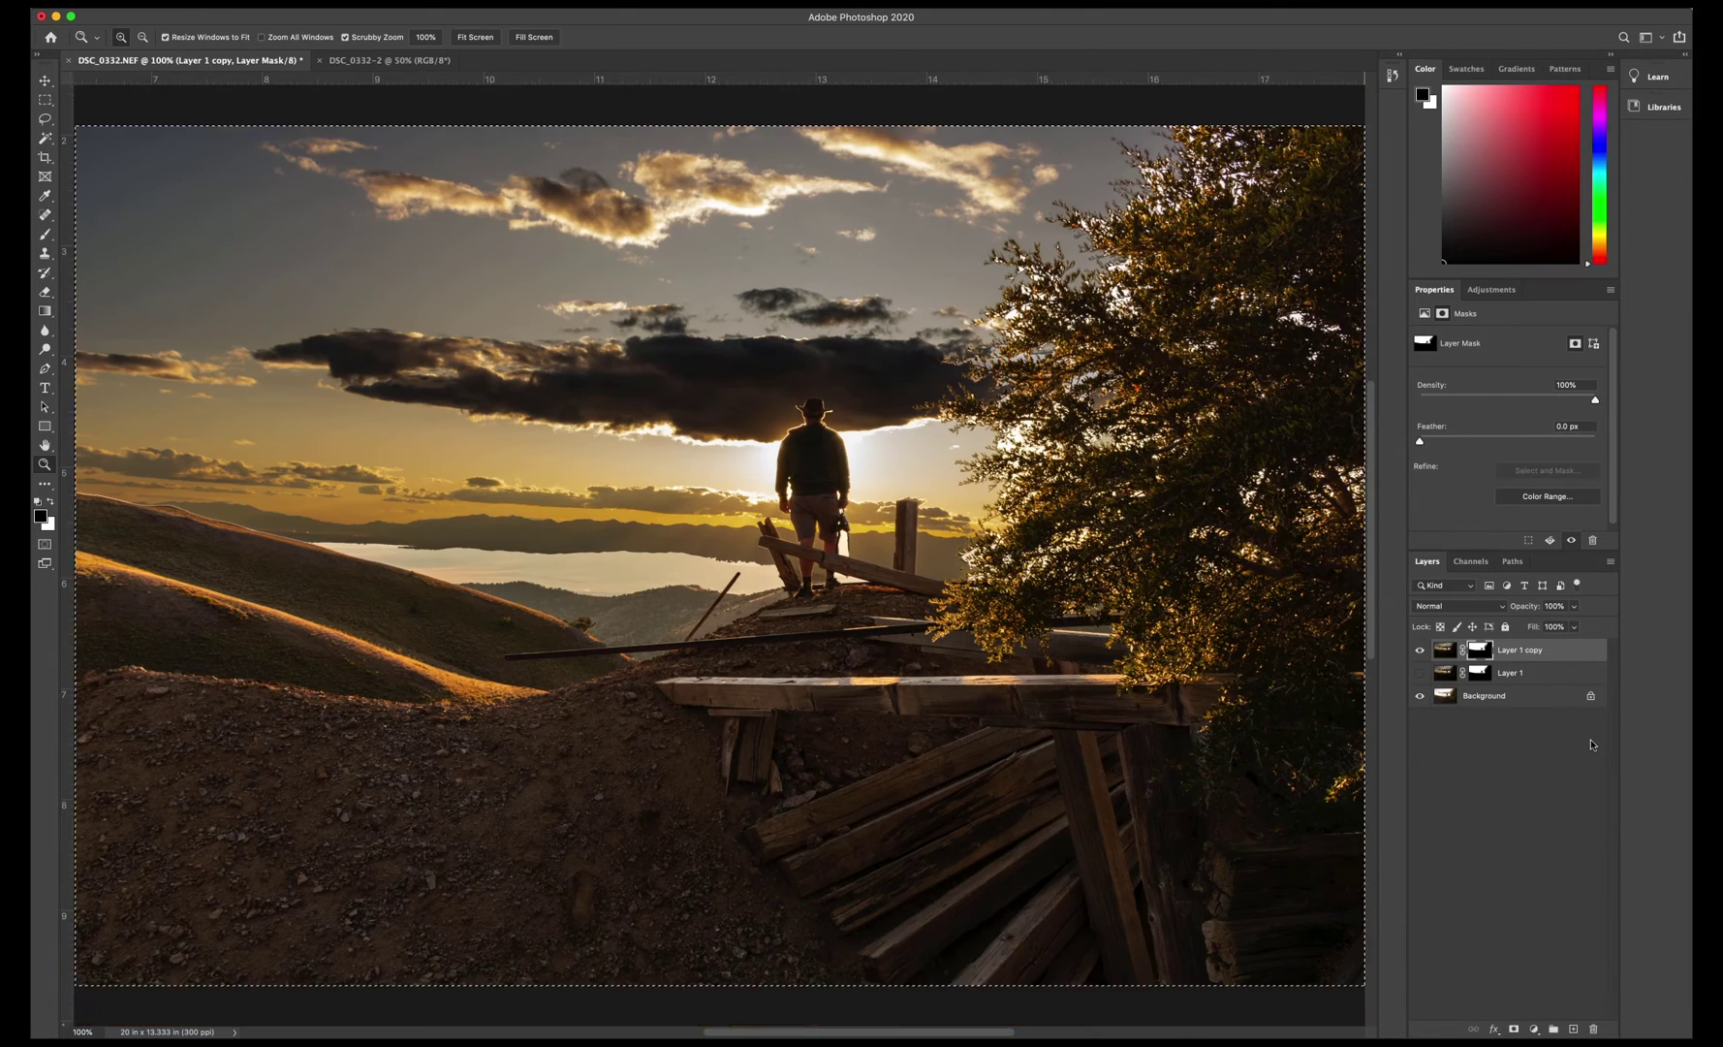
pyautogui.press('super+BackSpace')
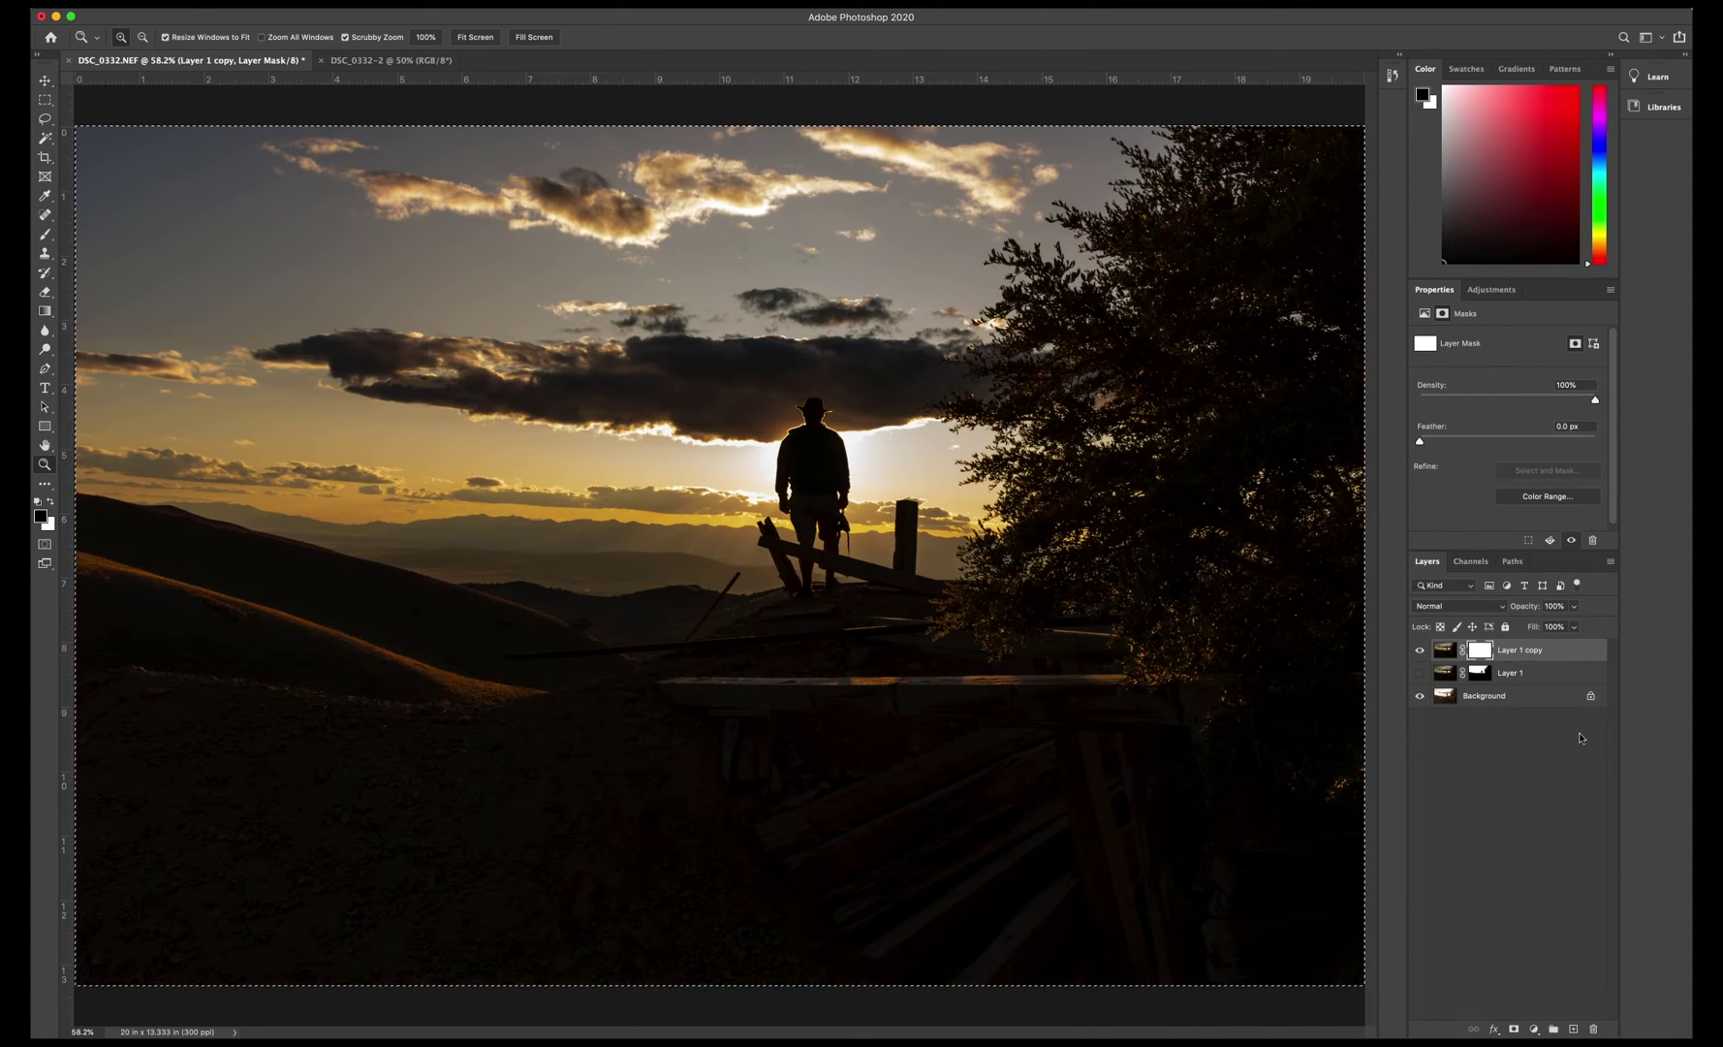
pyautogui.click(1419, 674)
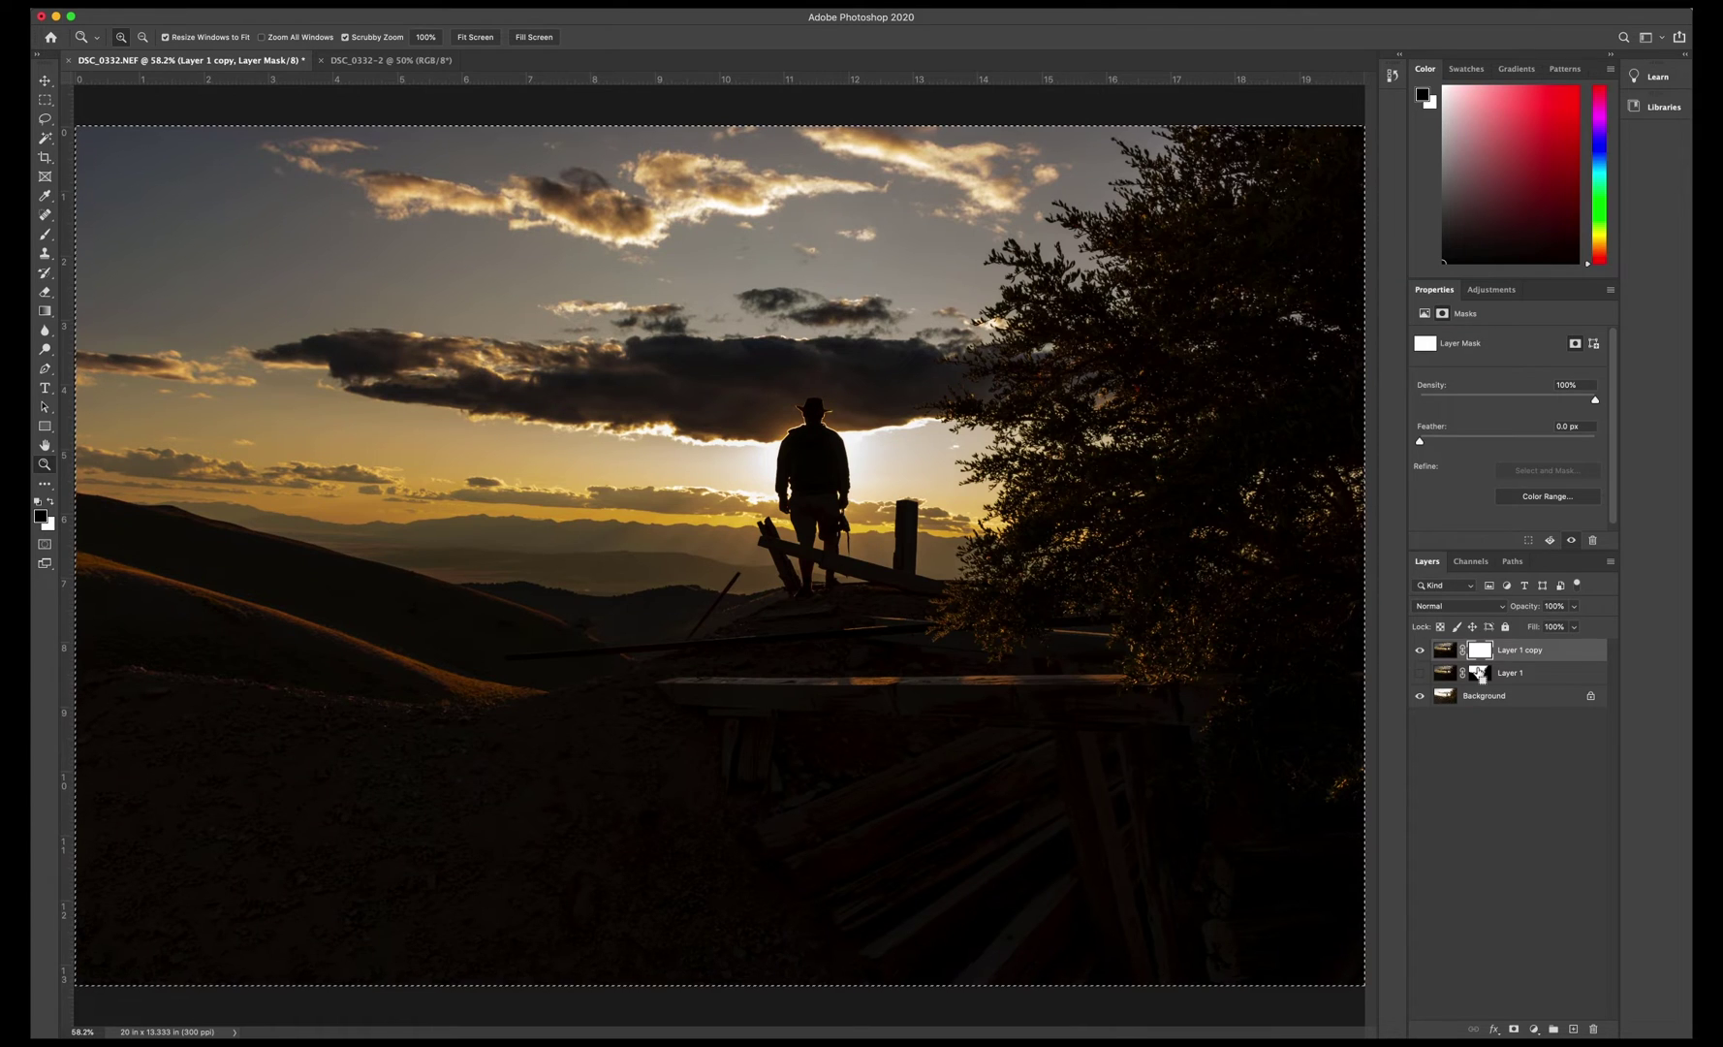
# Load the Layer 1 mask as a selection for Layer 1 copy's mask and invert it to cover the foreground
pyautogui.keyDown('super'); pyautogui.click(1480, 671); pyautogui.keyUp('super')
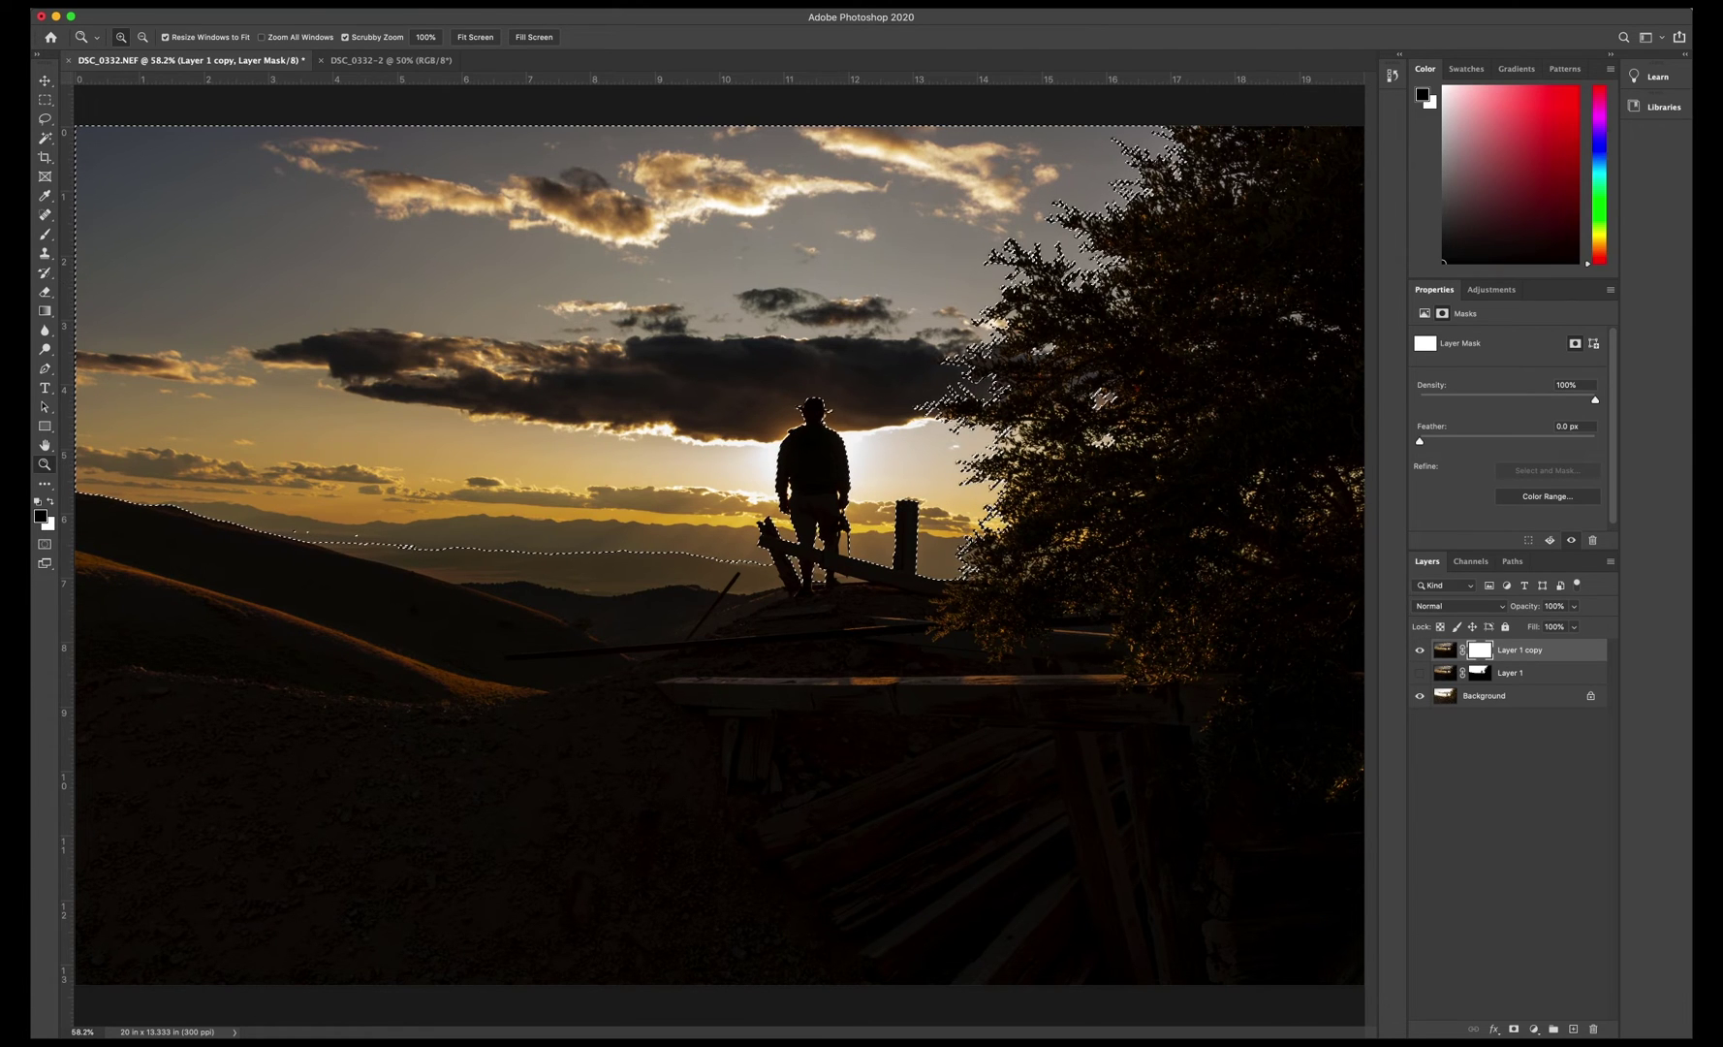
pyautogui.click(310, 4)
pyautogui.press('Escape')
pyautogui.click(320, 4)
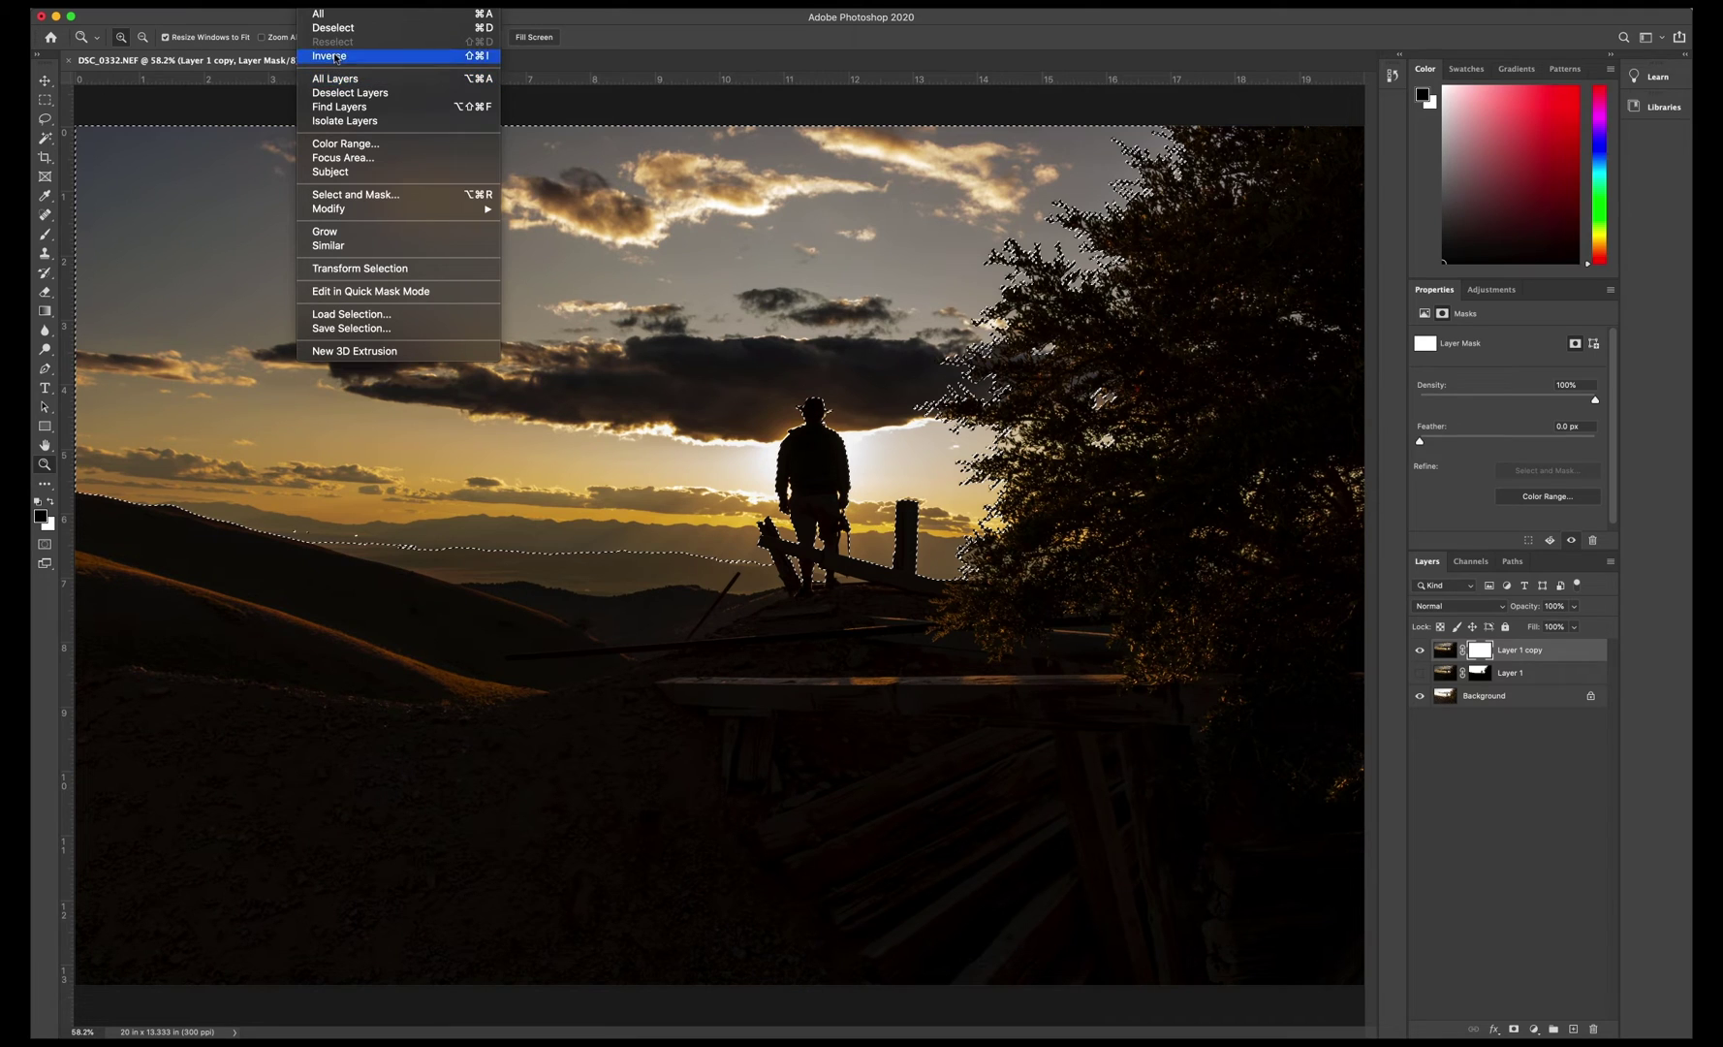
pyautogui.click(333, 56)
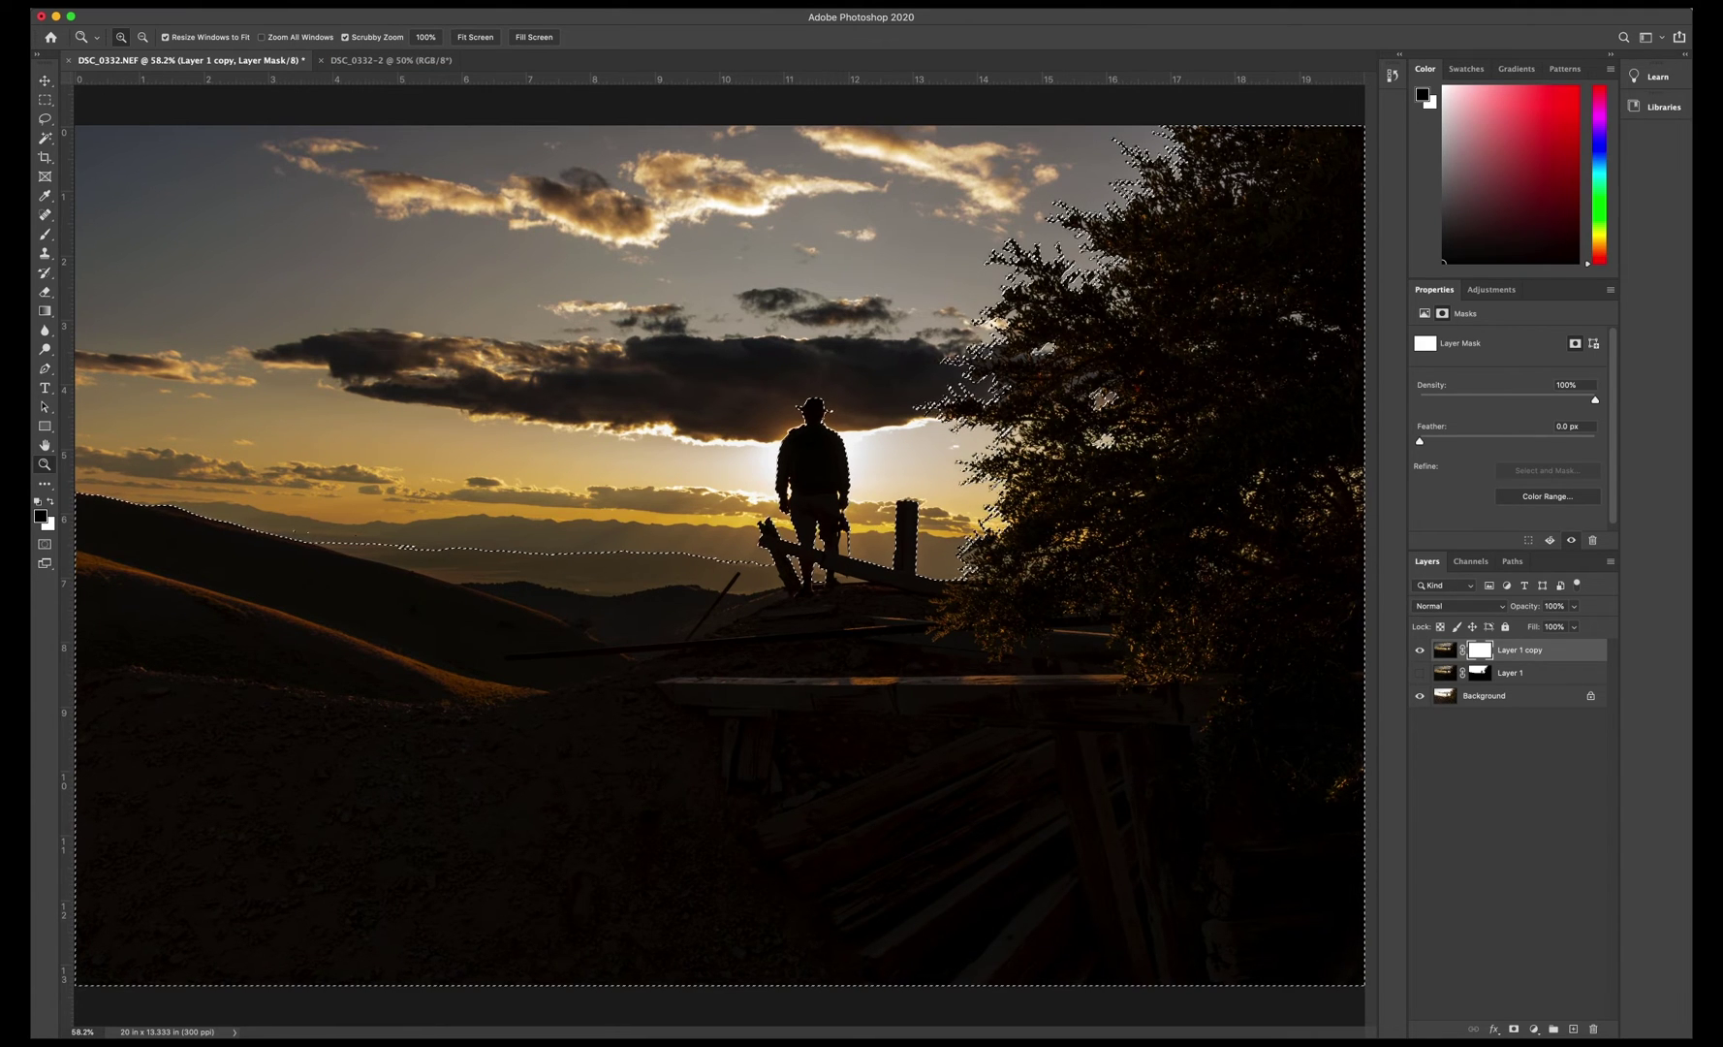
# Expand the foreground selection by 50 pixels
pyautogui.click(315, 4)
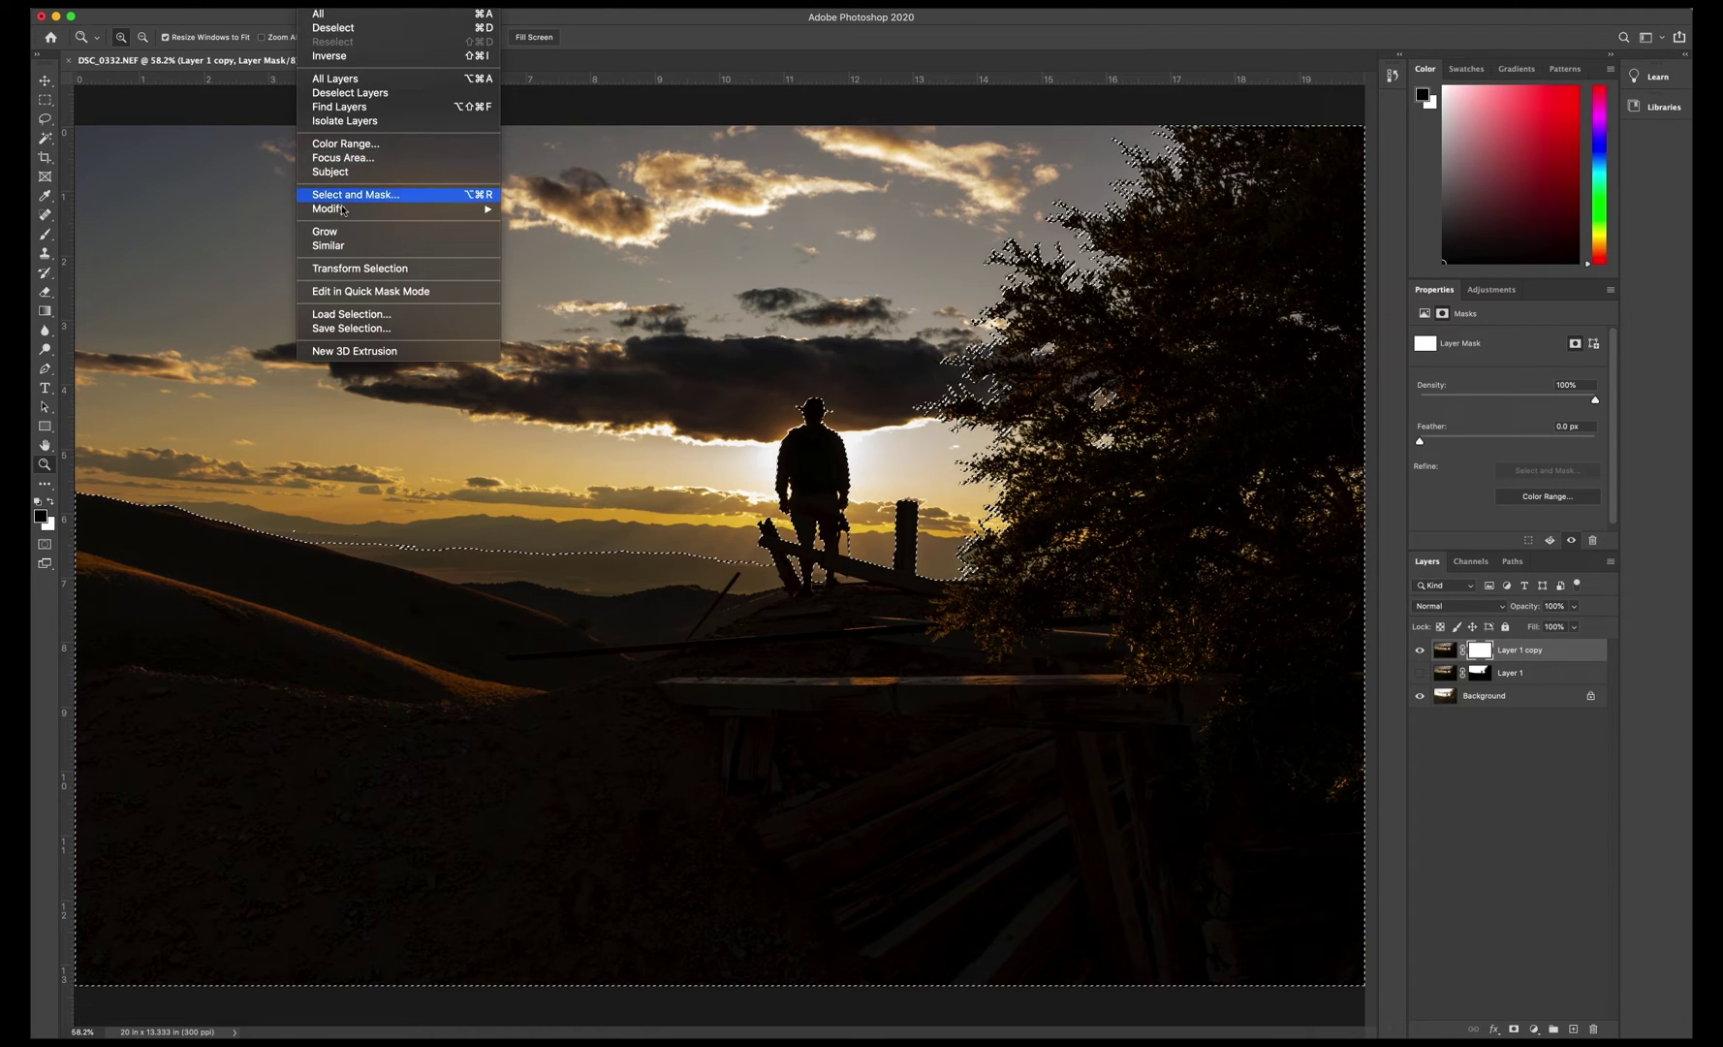
pyautogui.moveTo(341, 208)
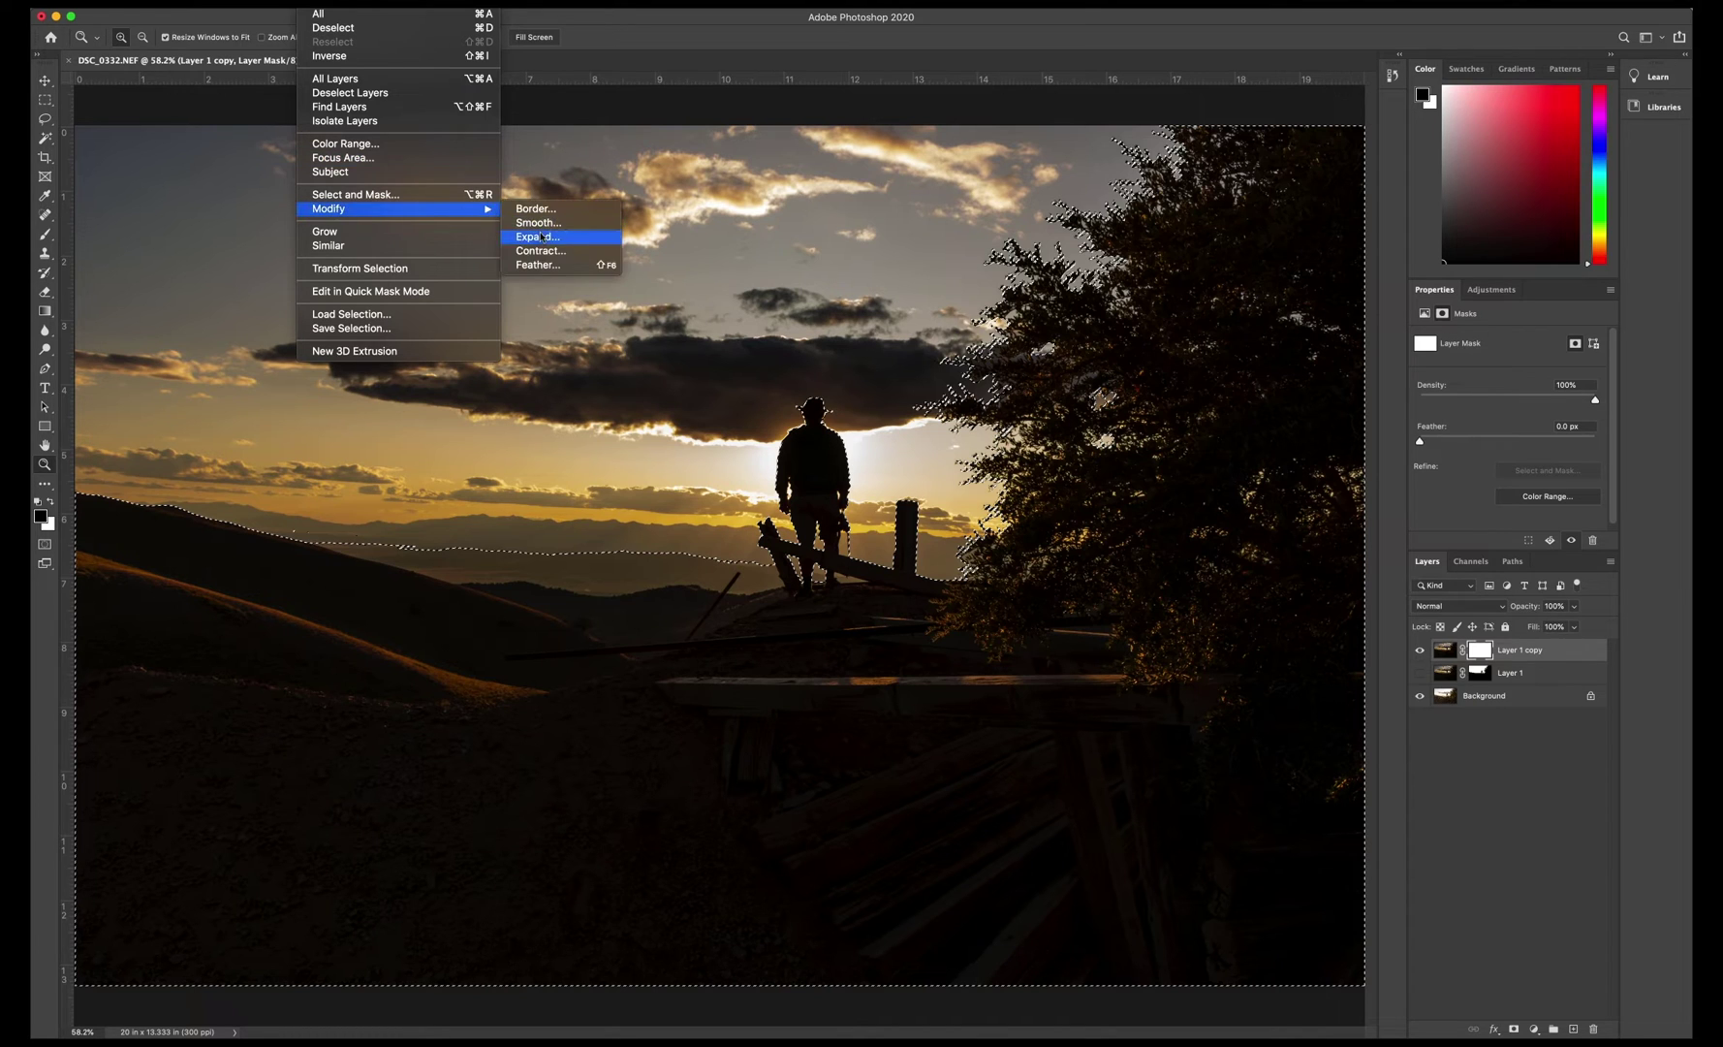
pyautogui.click(537, 237)
pyautogui.write('50')
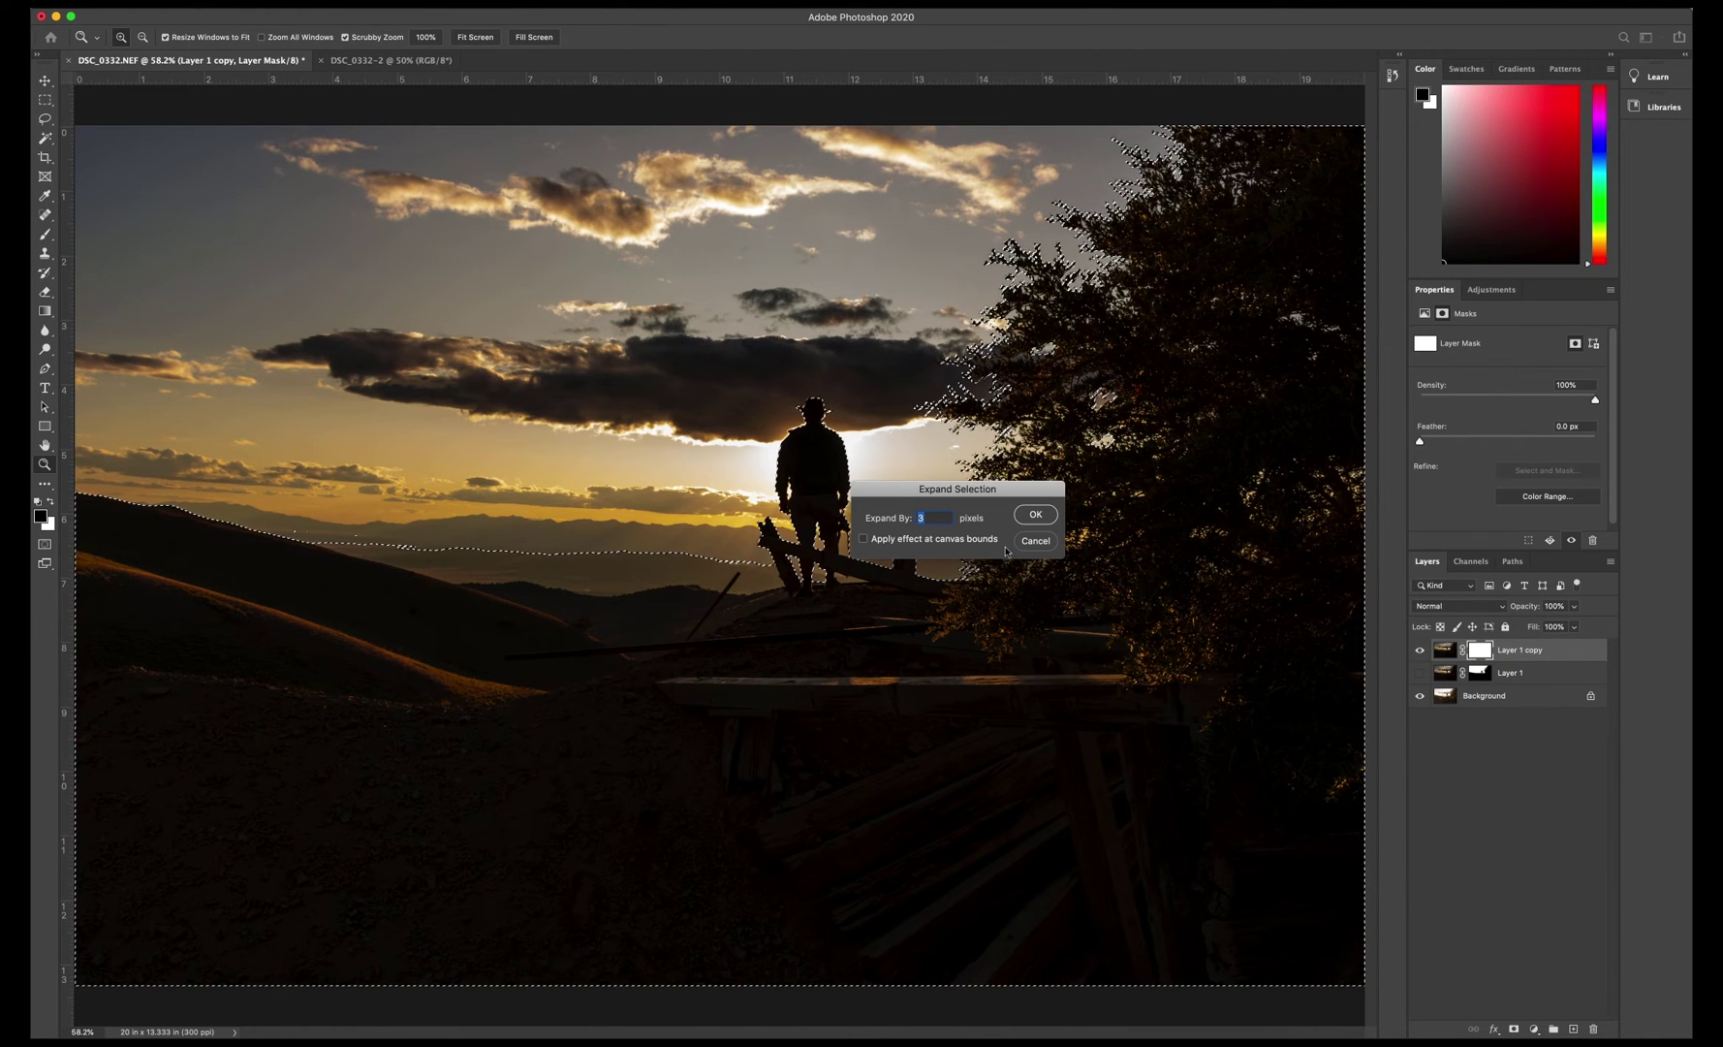
pyautogui.press('Return')
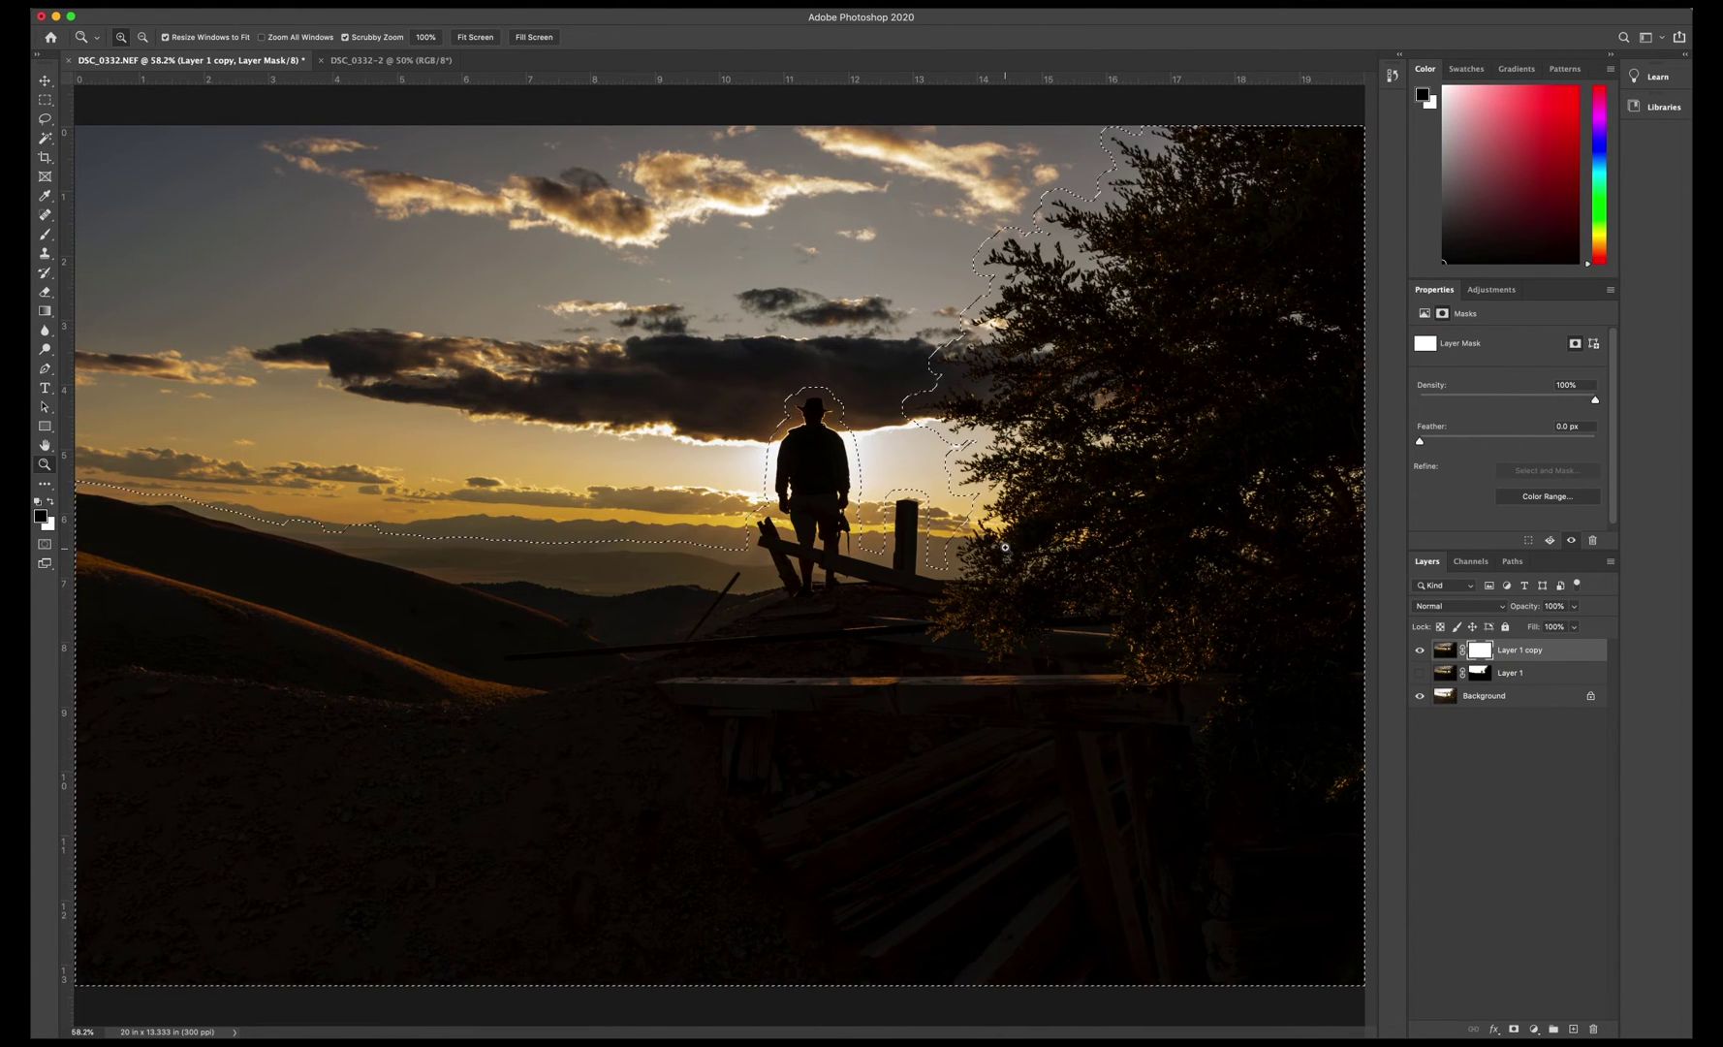
# Feather the selection by 100 pixels, then fill it with black on Layer 1 copy's mask and deselect
pyautogui.click(373, 207)
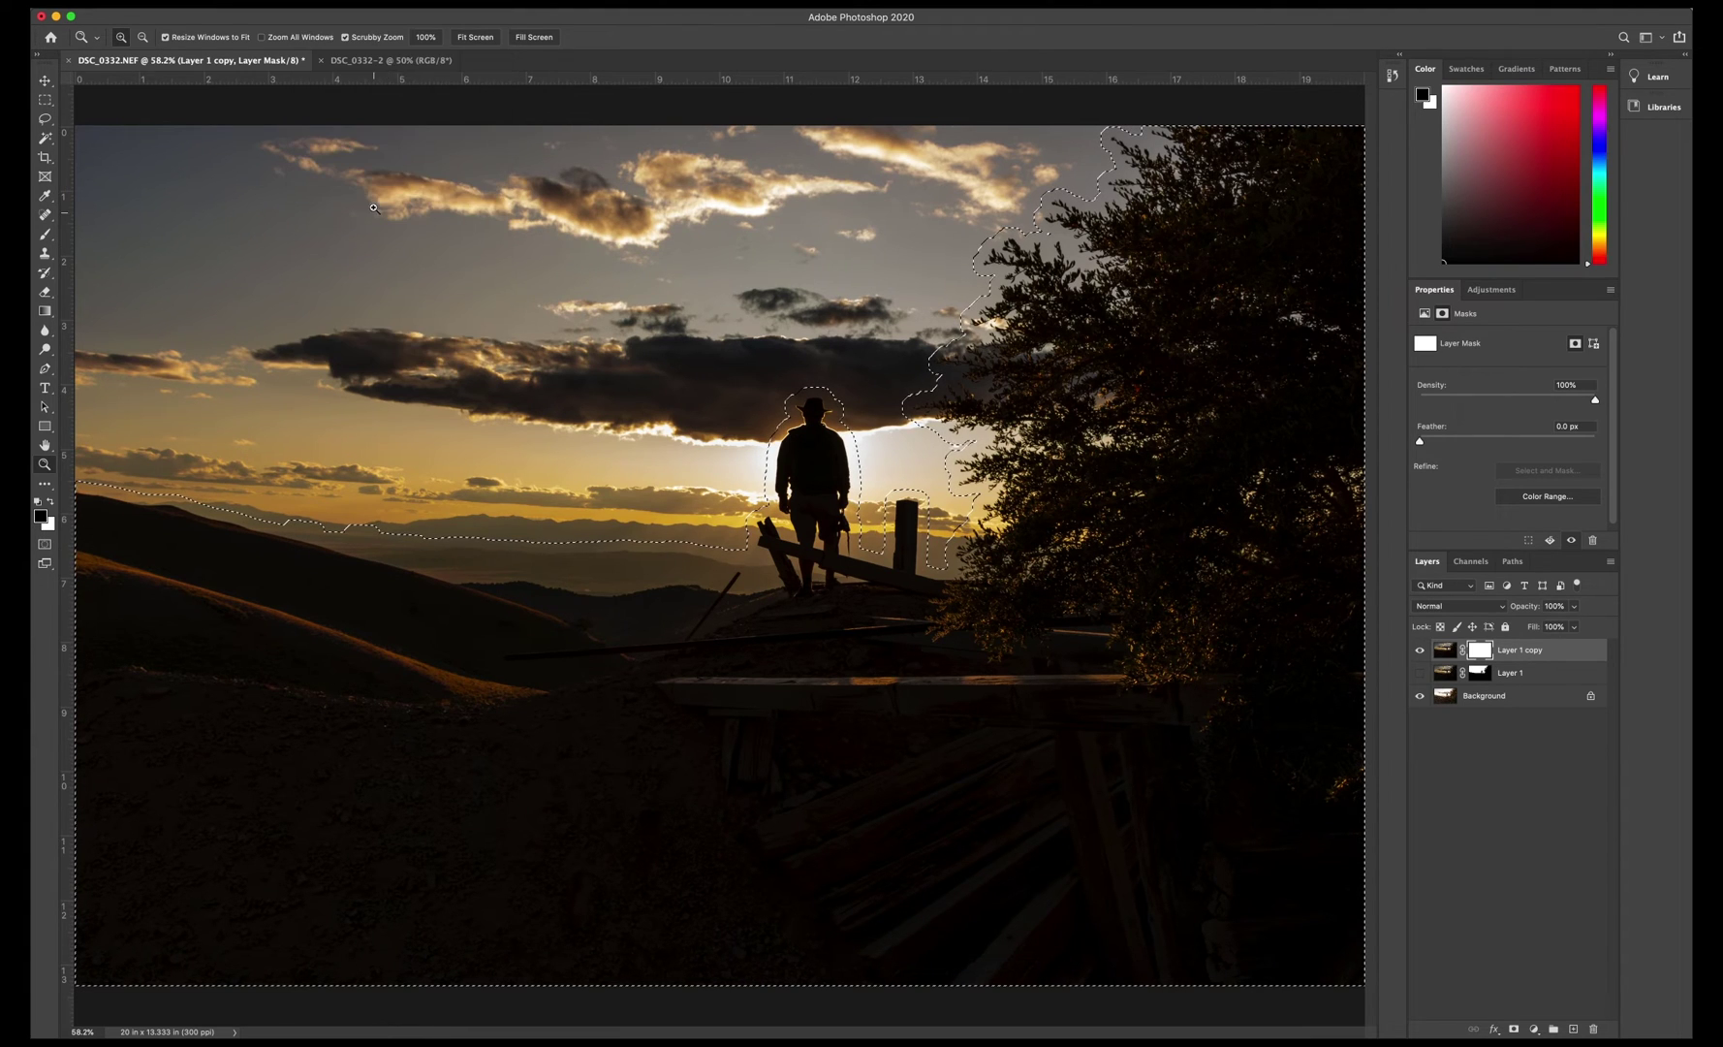
pyautogui.click(324, 4)
pyautogui.moveTo(480, 209)
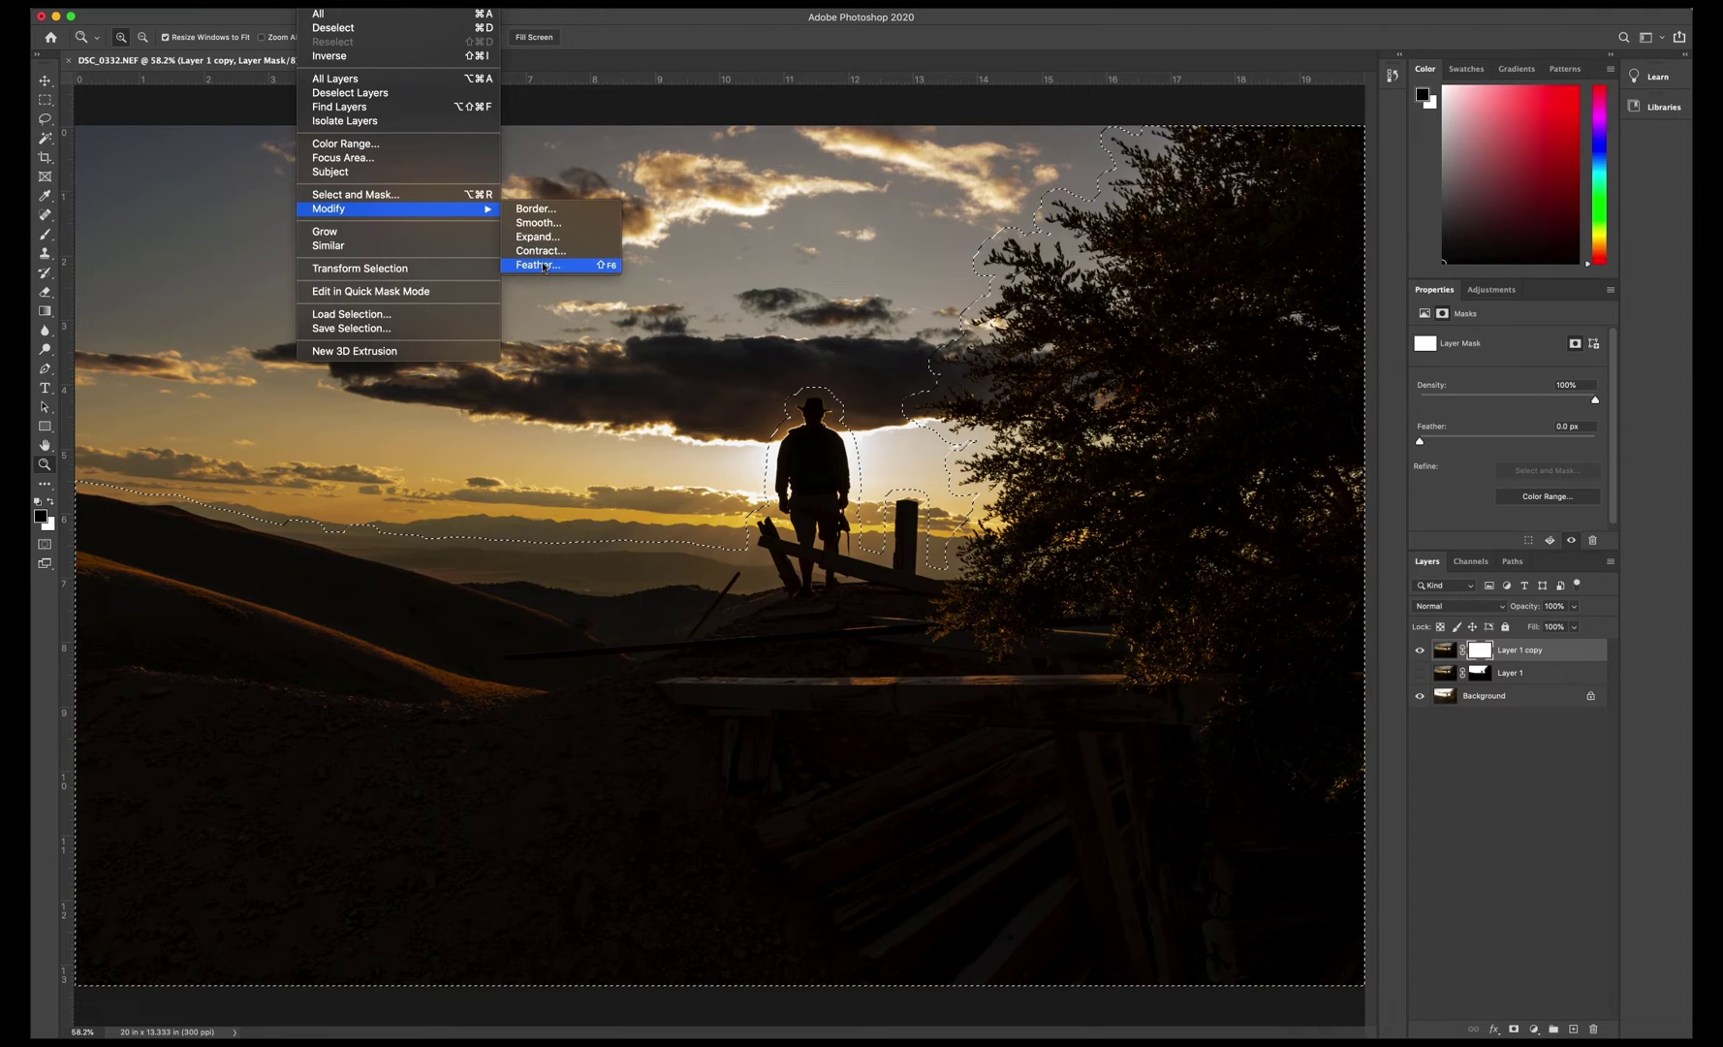
pyautogui.click(543, 266)
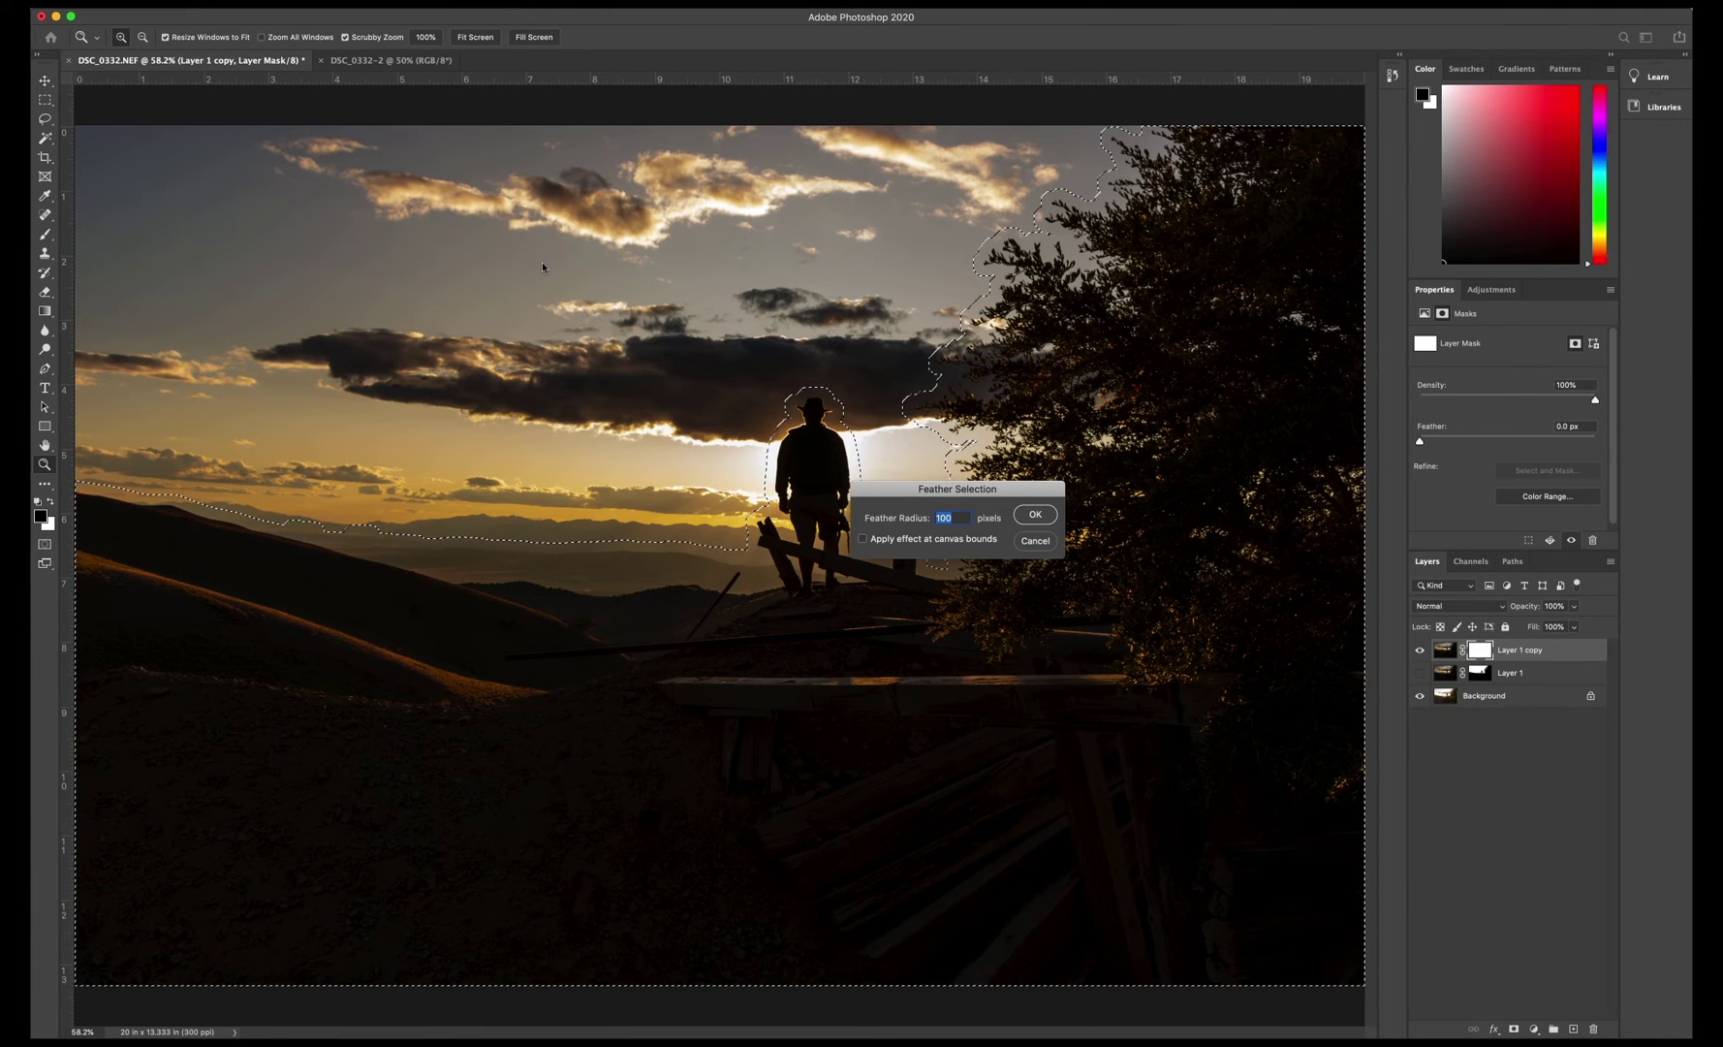
pyautogui.press('Return')
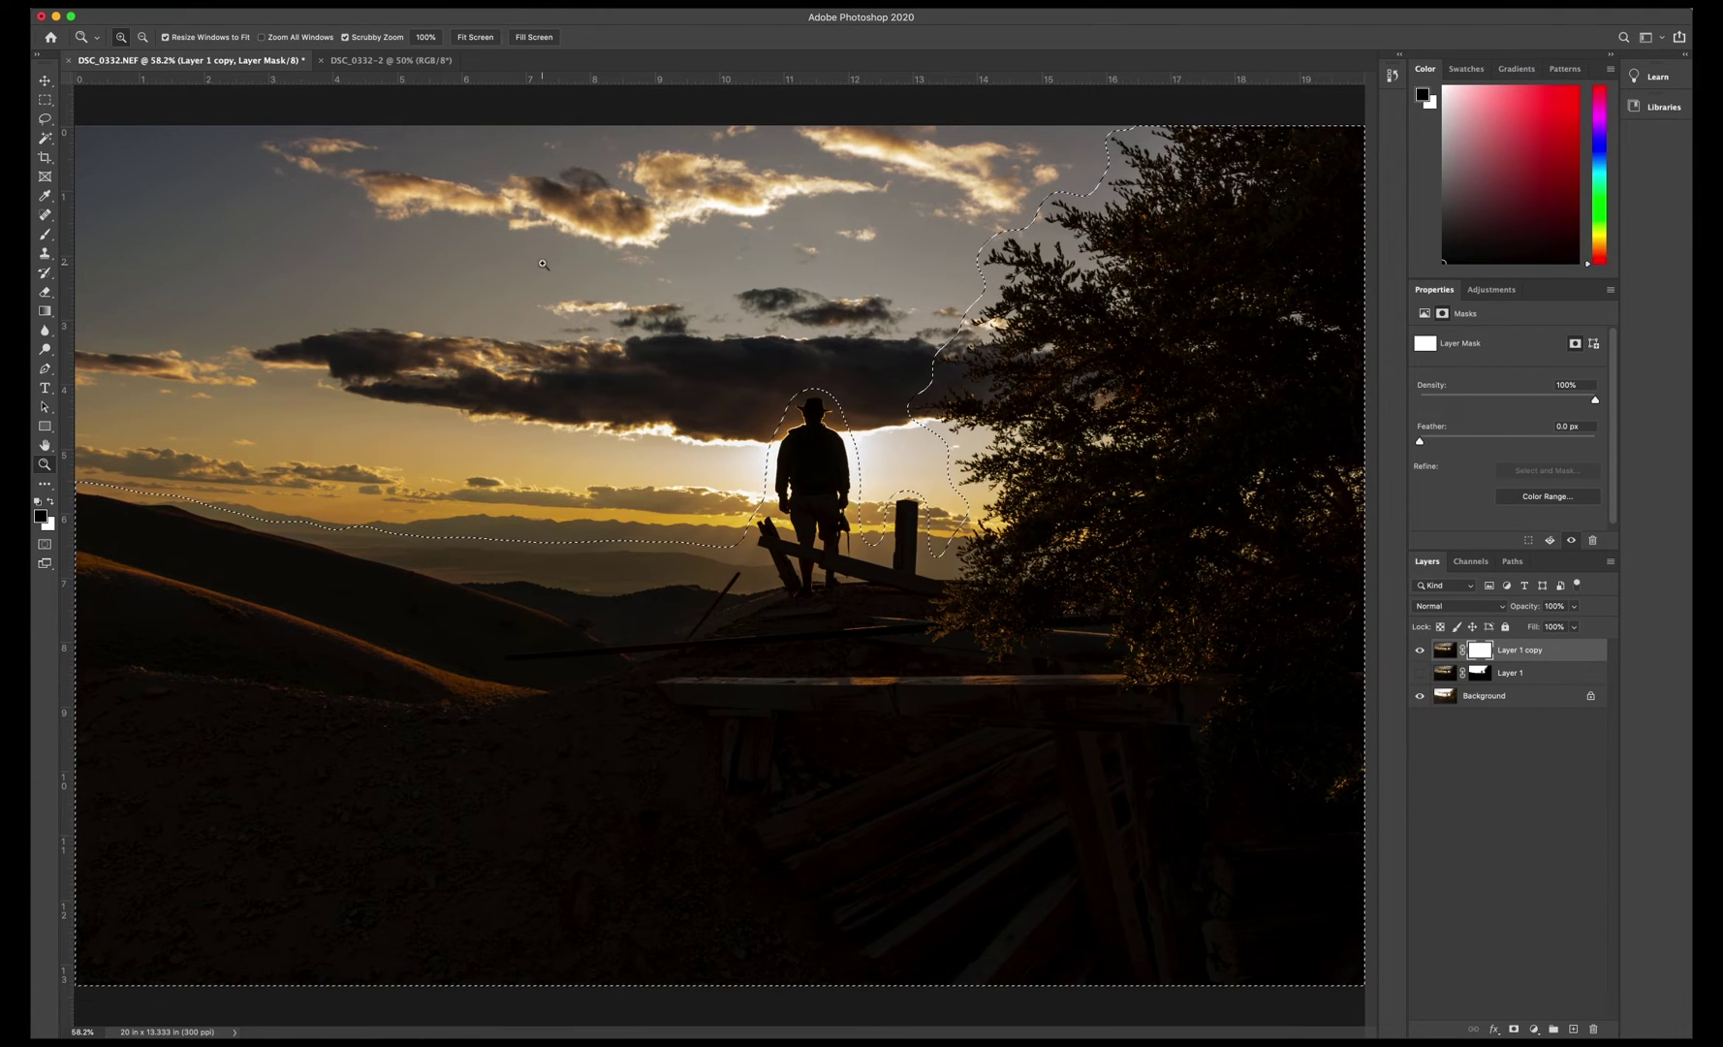
pyautogui.hotkey('alt', 'BackSpace')
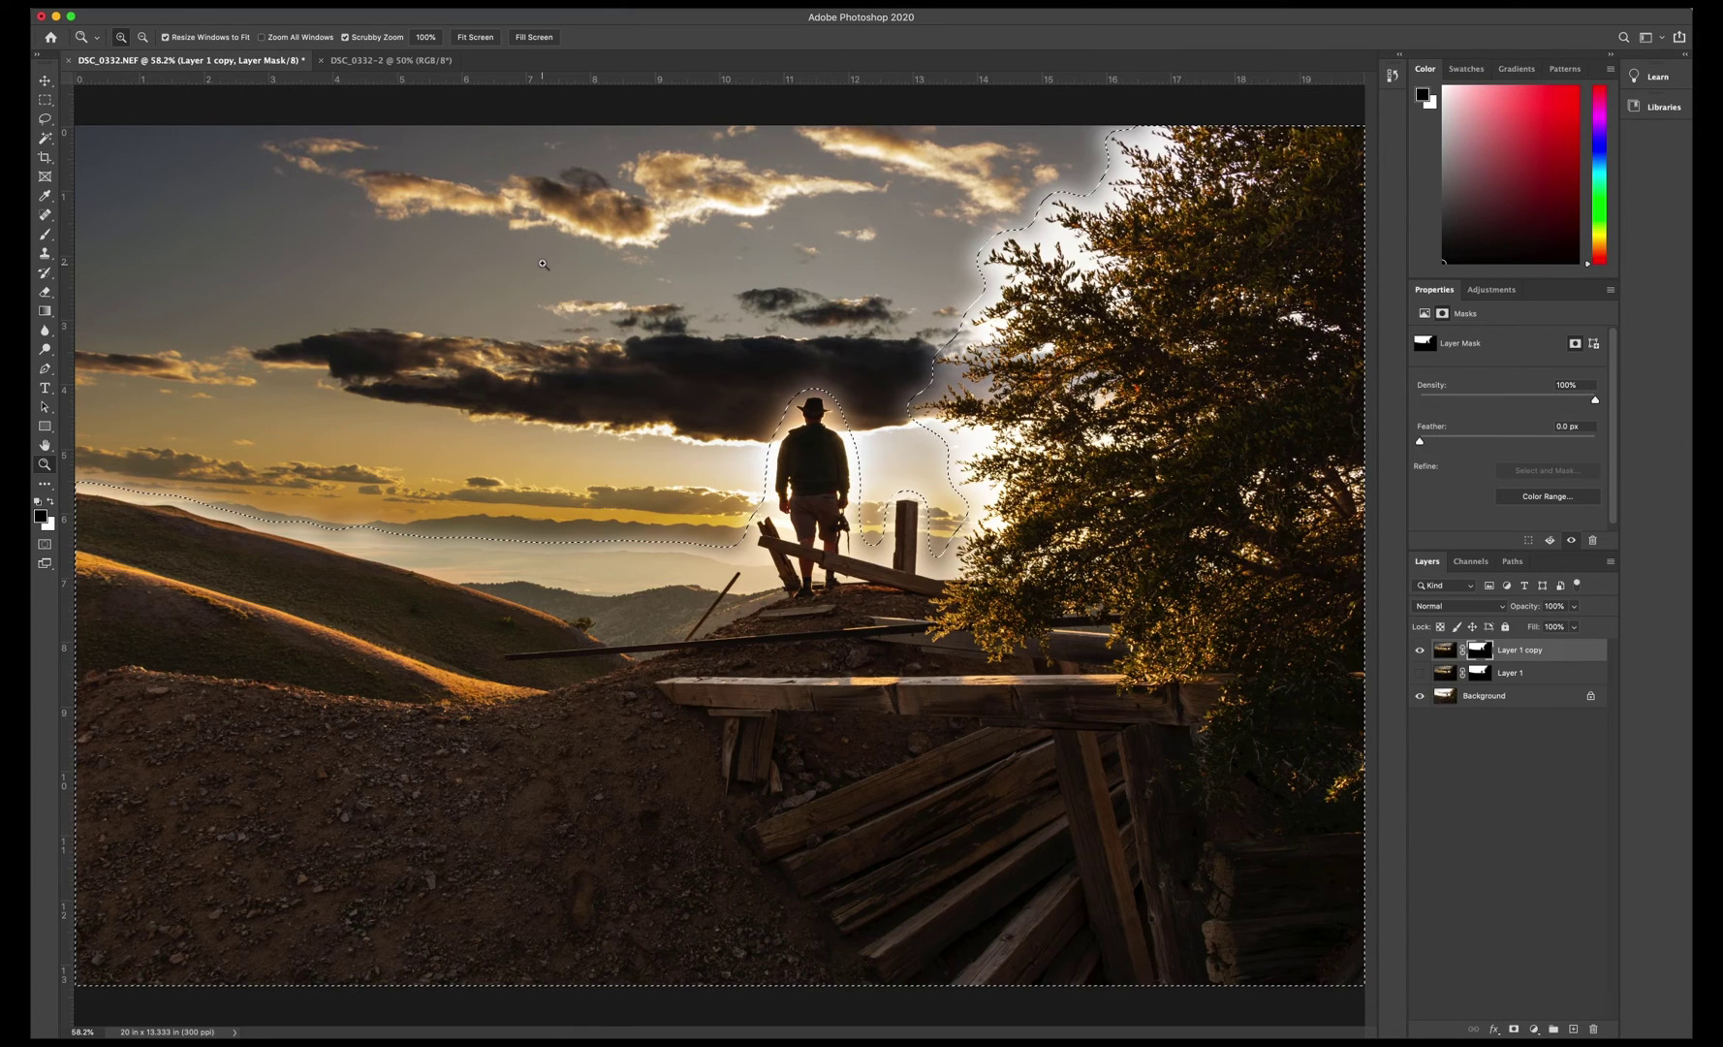
pyautogui.hotkey('ctrl', 'd')
# Duplicate Layer 1 copy, hide the original and fill the new copy's whole mask with white
pyautogui.moveTo(1444, 651); pyautogui.dragTo(1573, 1027)
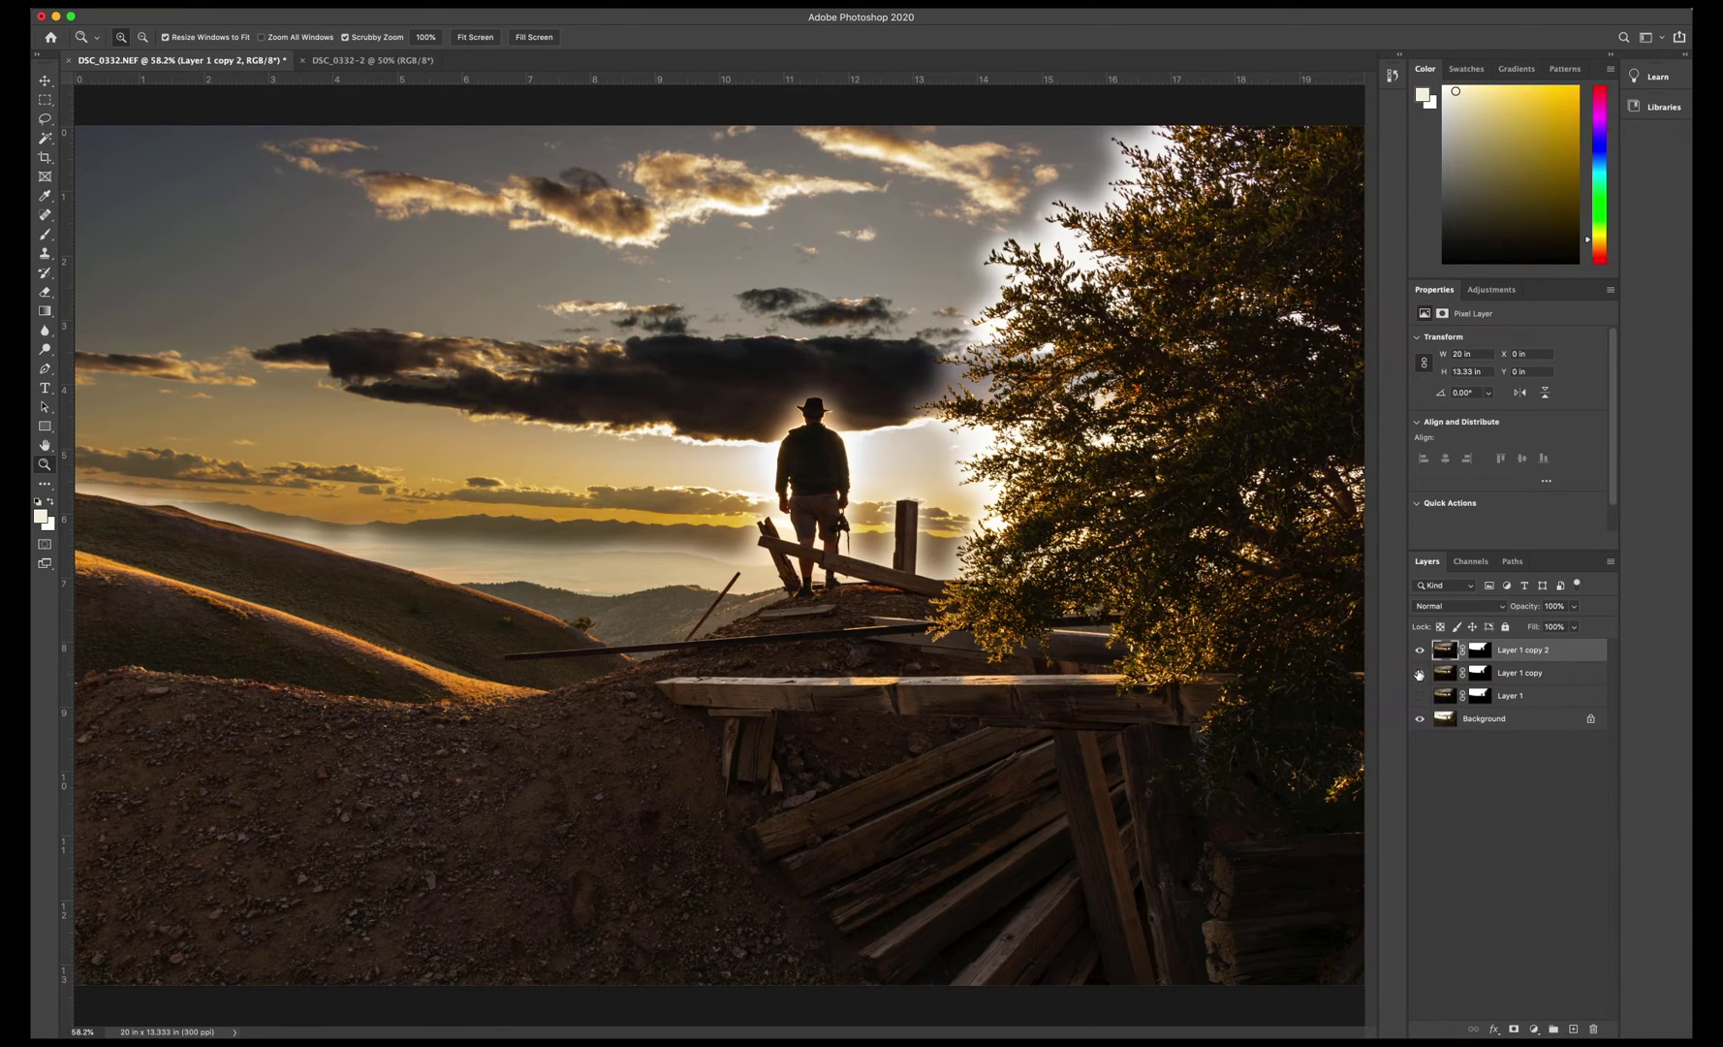
pyautogui.click(1420, 674)
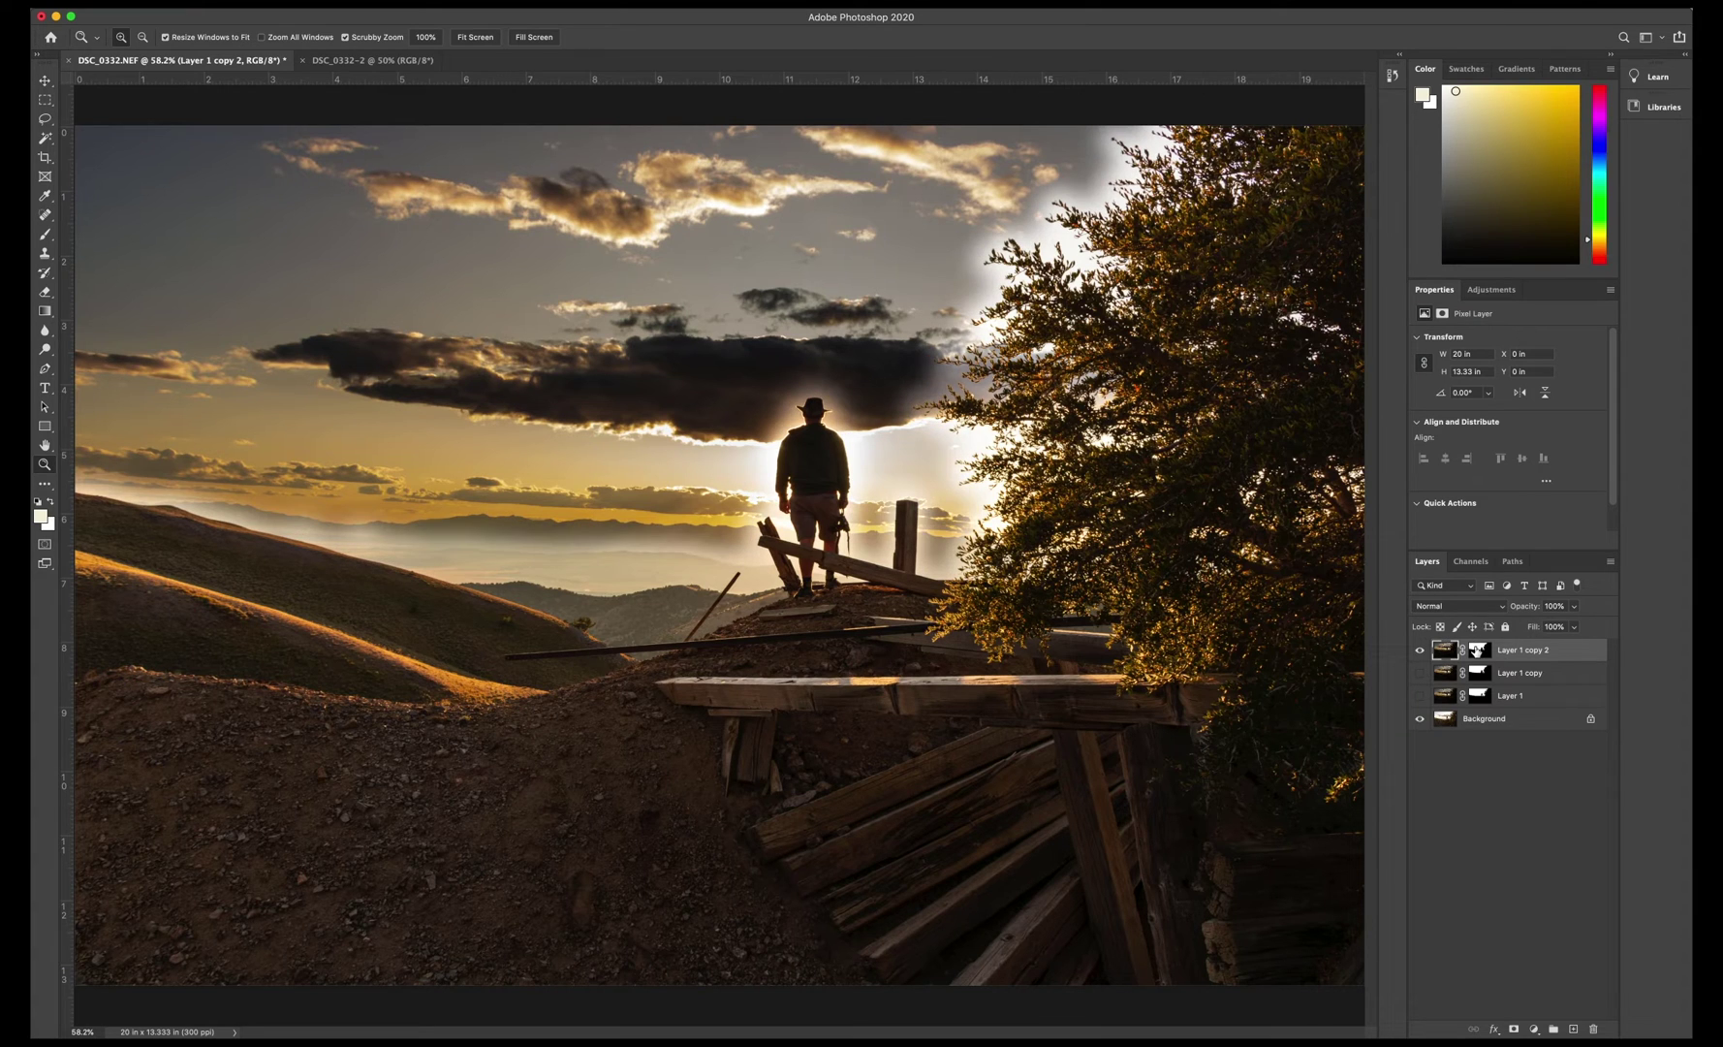
pyautogui.click(1479, 649)
pyautogui.press('super+a')
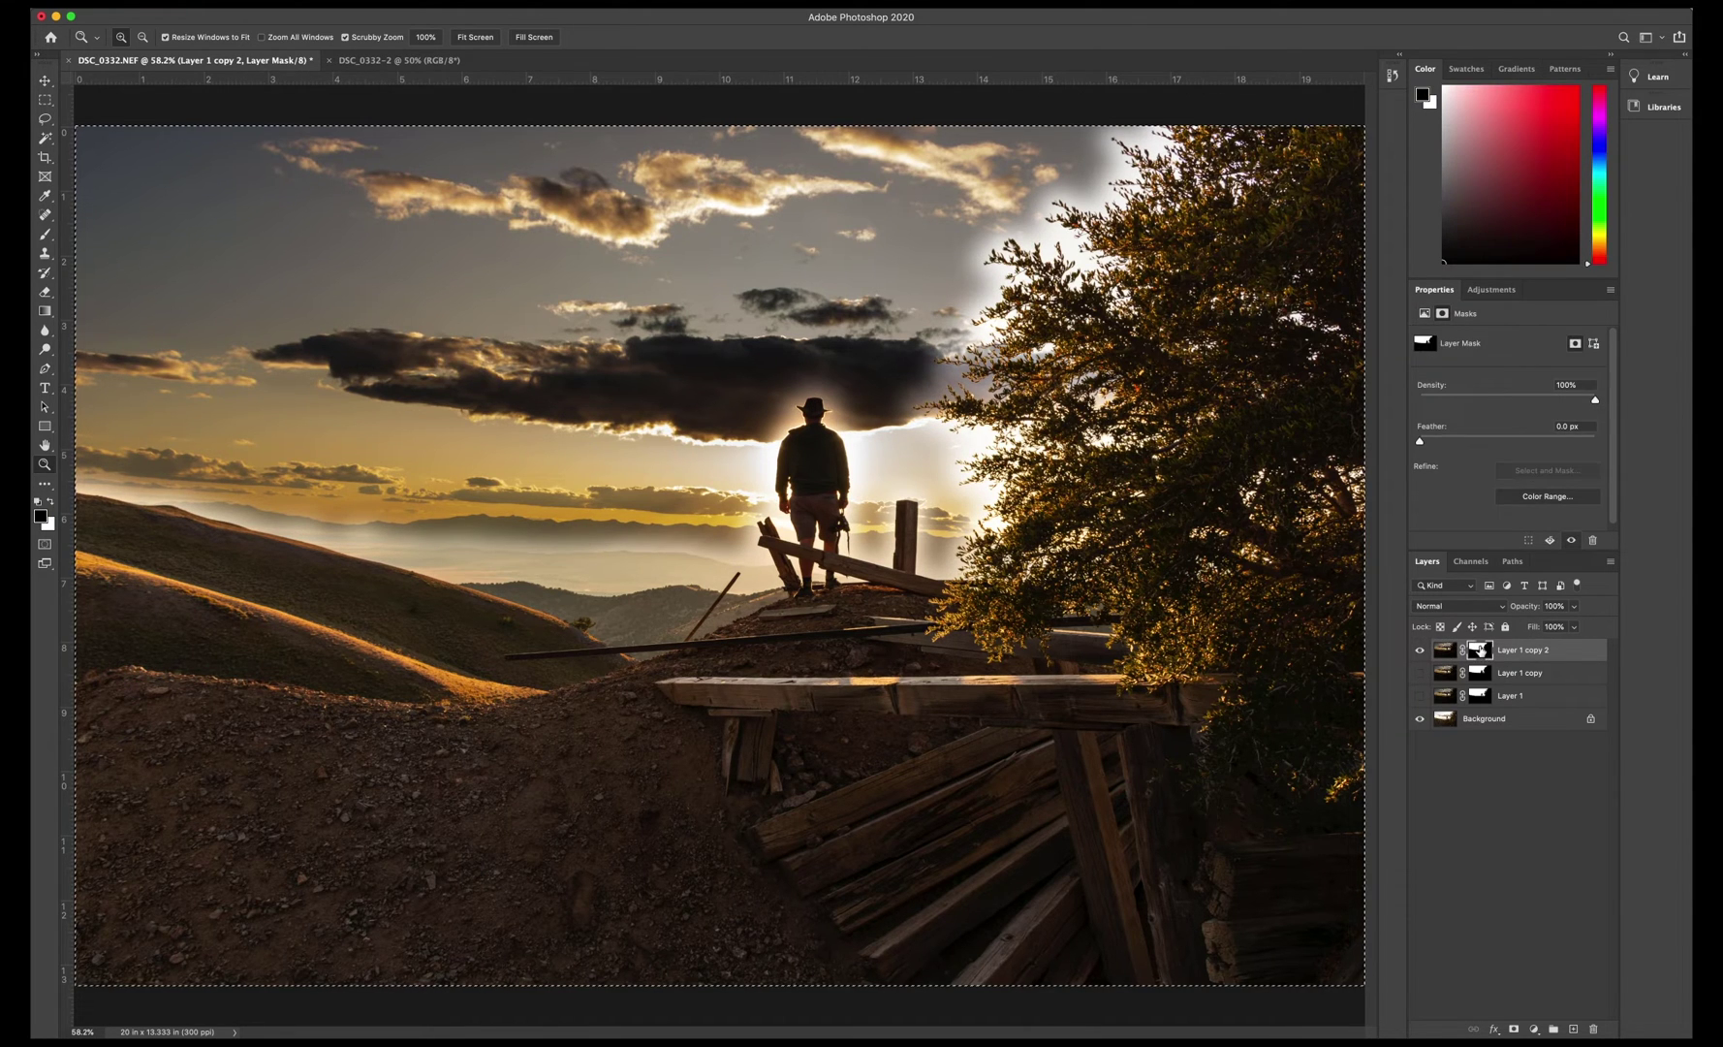
pyautogui.press('BackSpace')
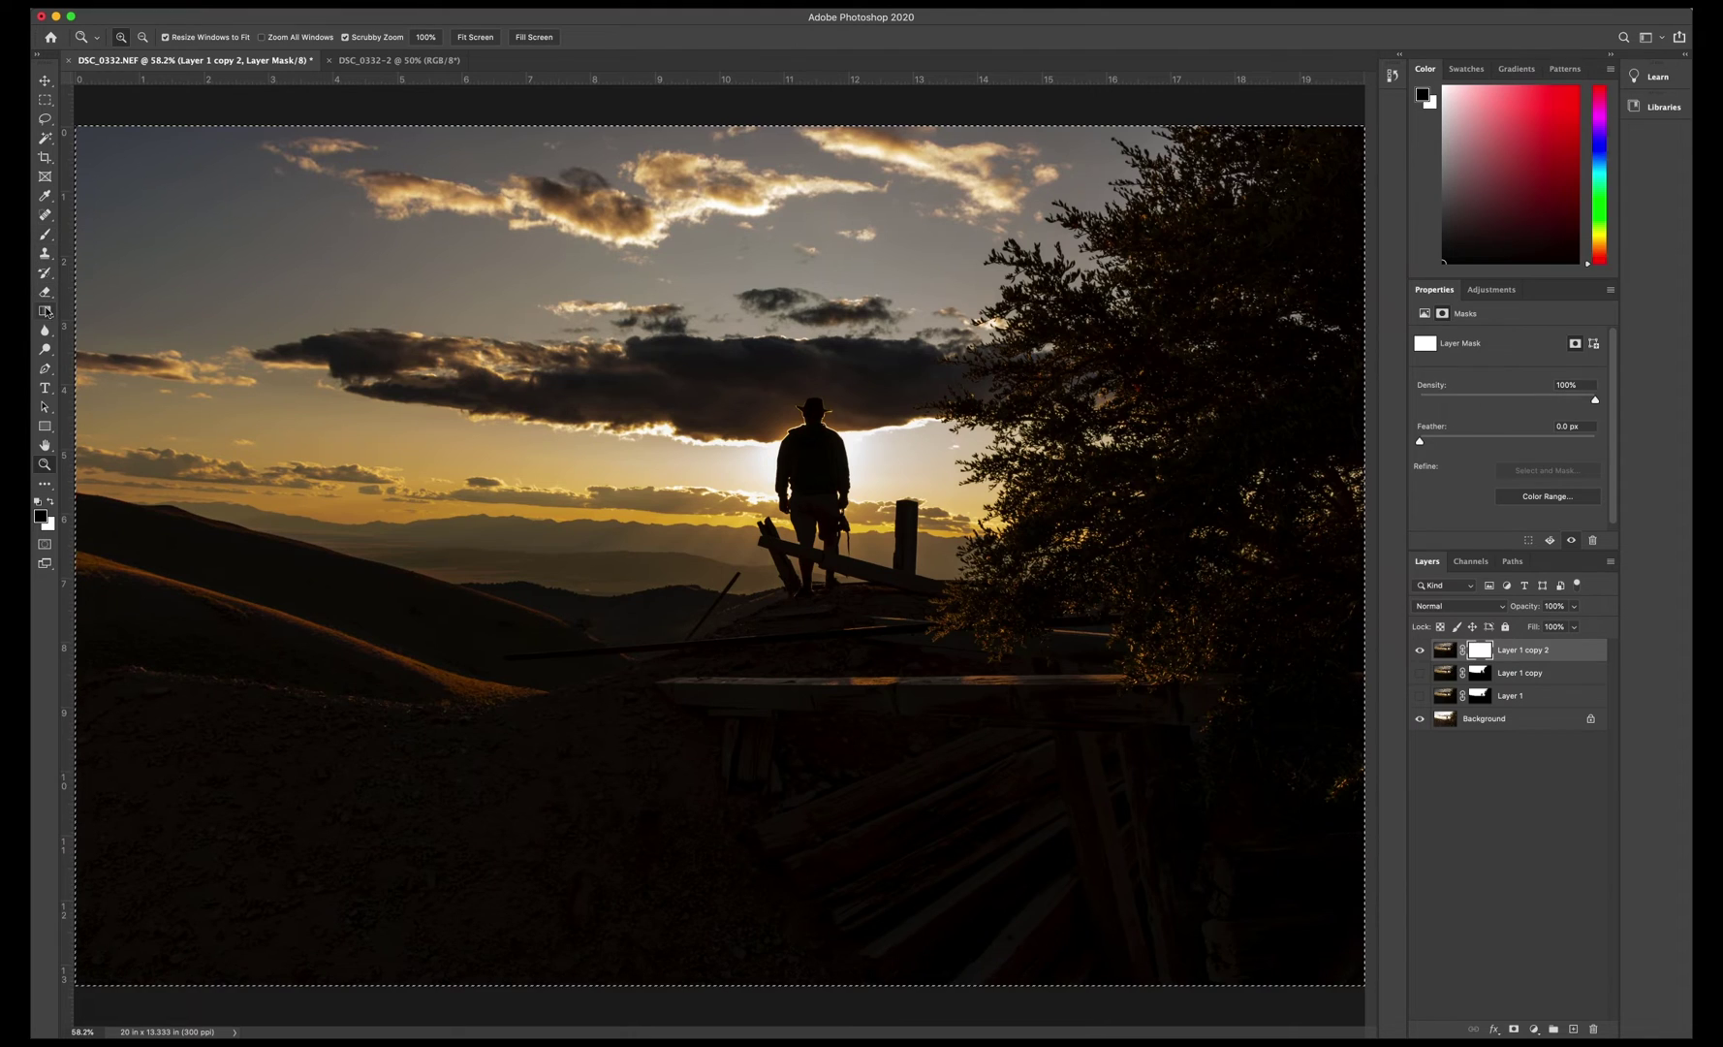
# Draw a horizontal black-to-white gradient on Layer 1 copy 2's mask, from inside the tree to just beyond the standing man
pyautogui.click(45, 312)
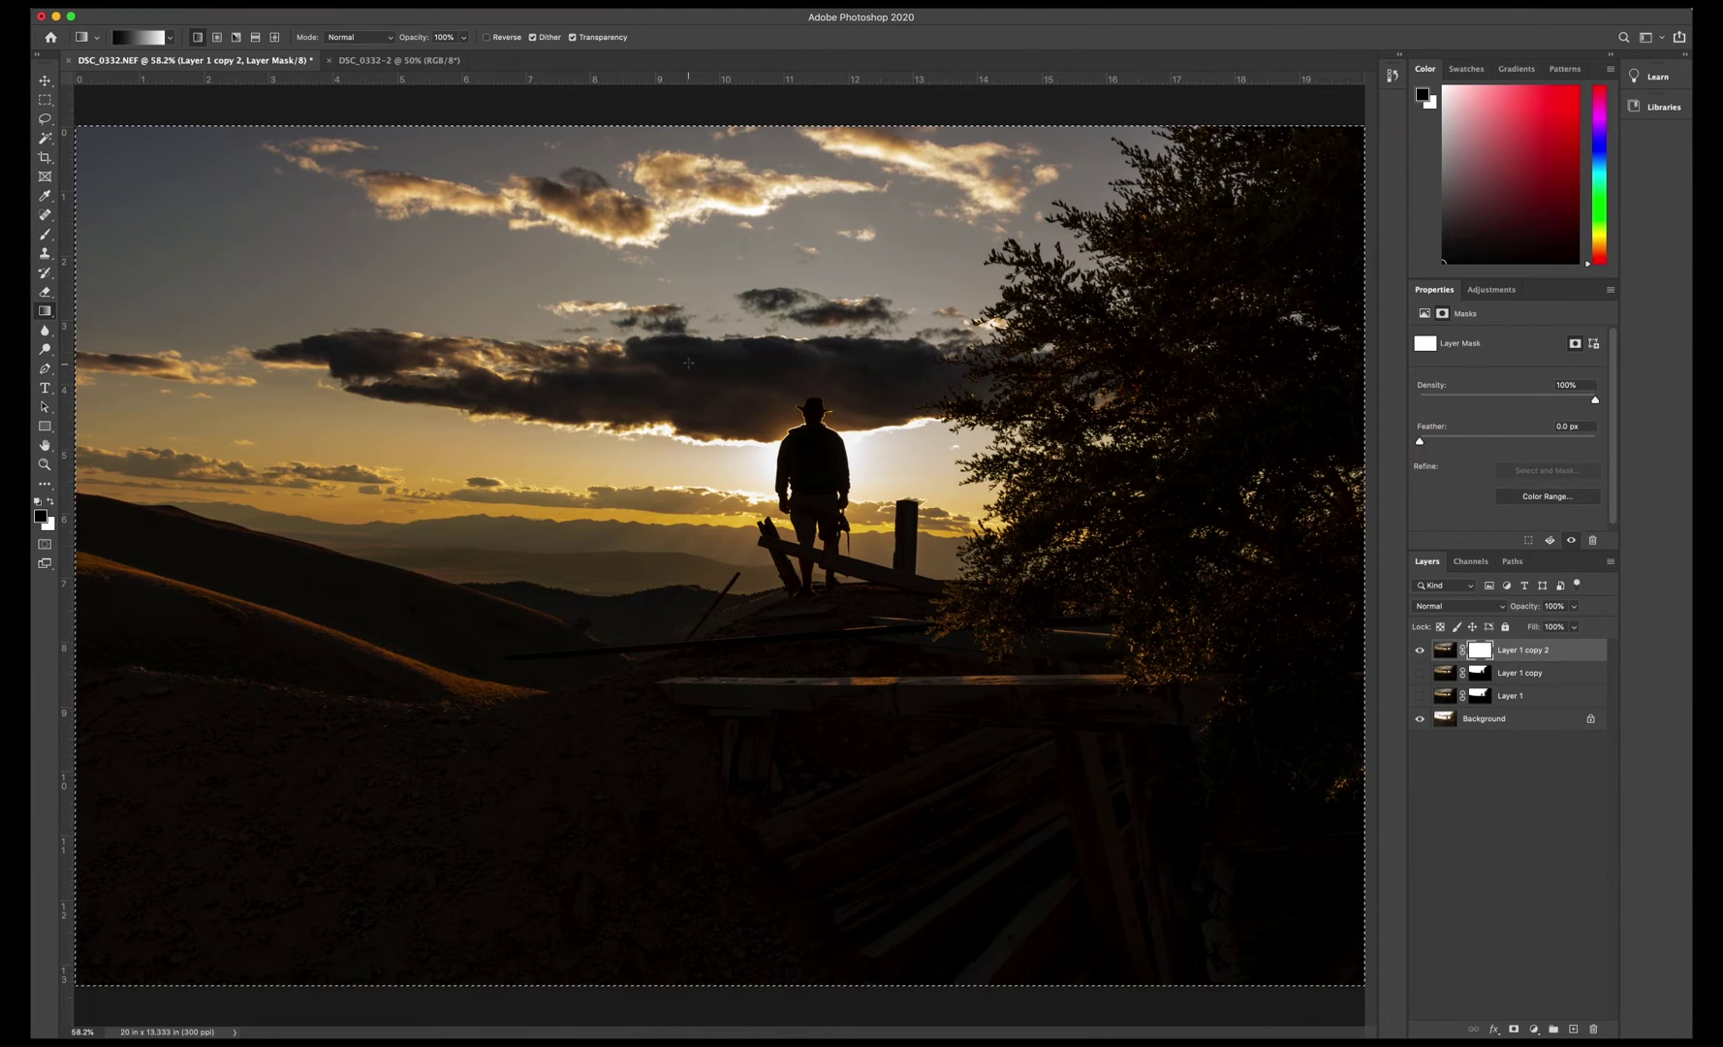
pyautogui.moveTo(688, 363); pyautogui.dragTo(595, 360)
pyautogui.press('super+z')
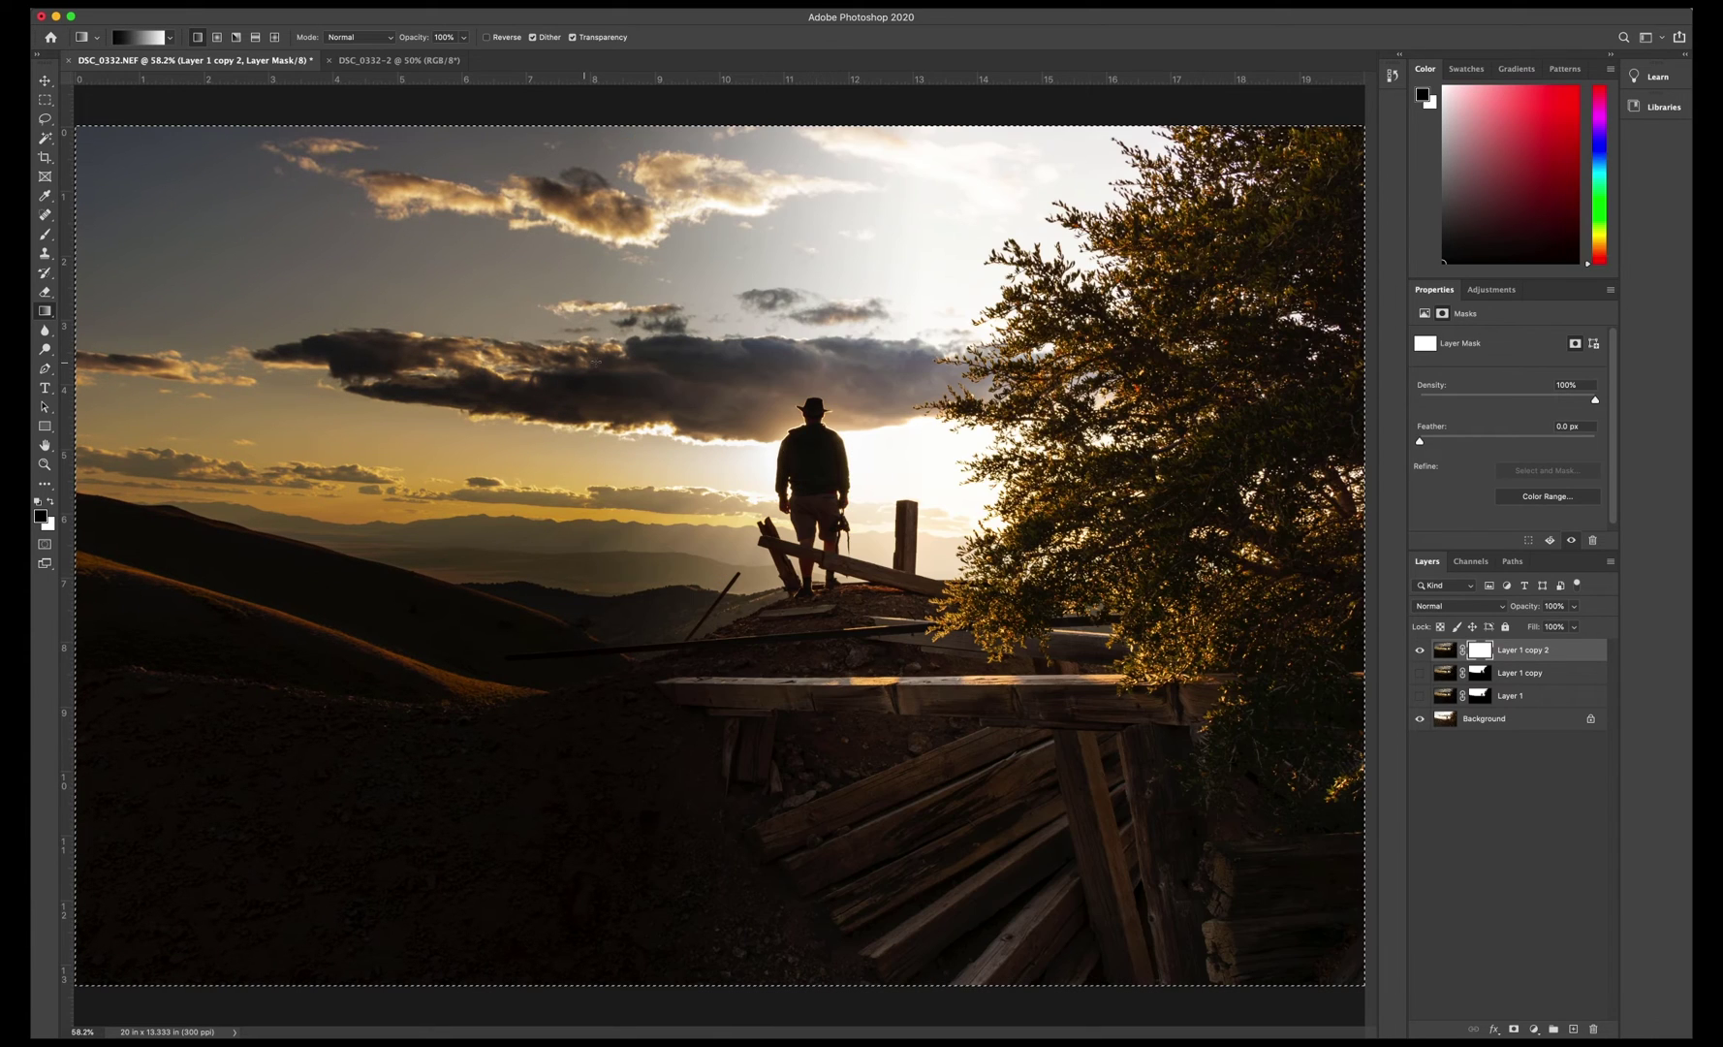
pyautogui.press('super+z')
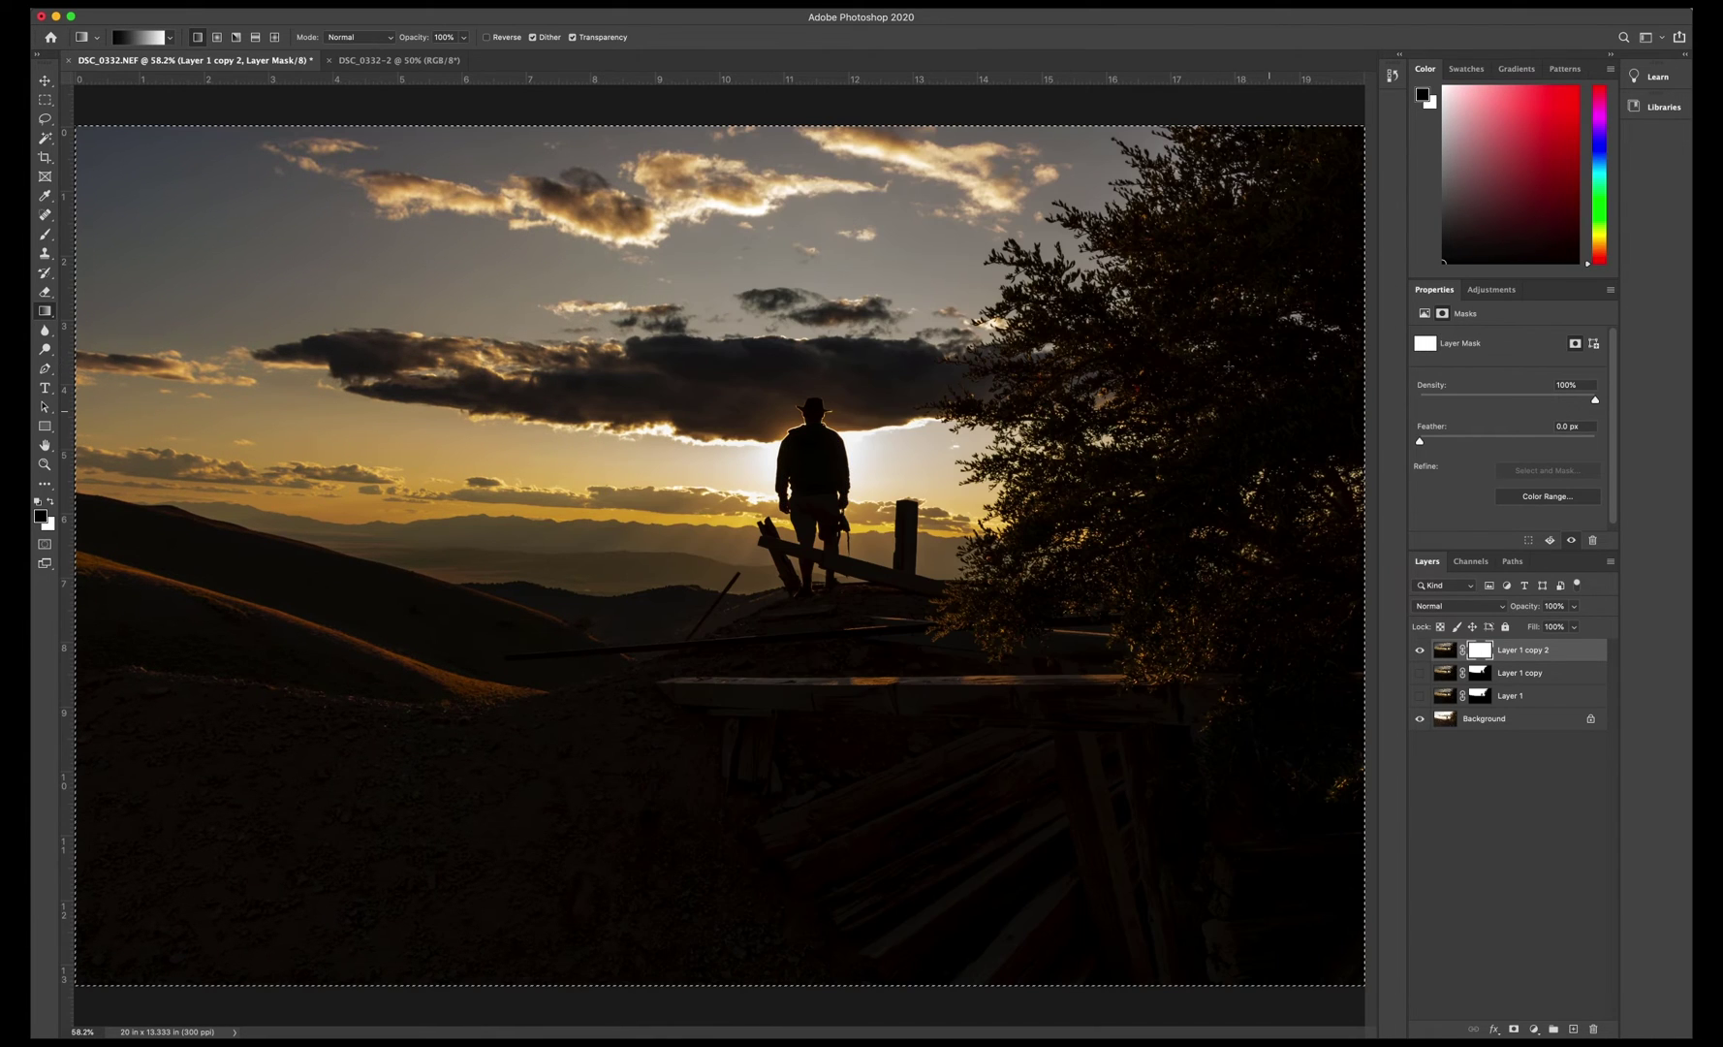
pyautogui.moveTo(1233, 365); pyautogui.dragTo(913, 370)
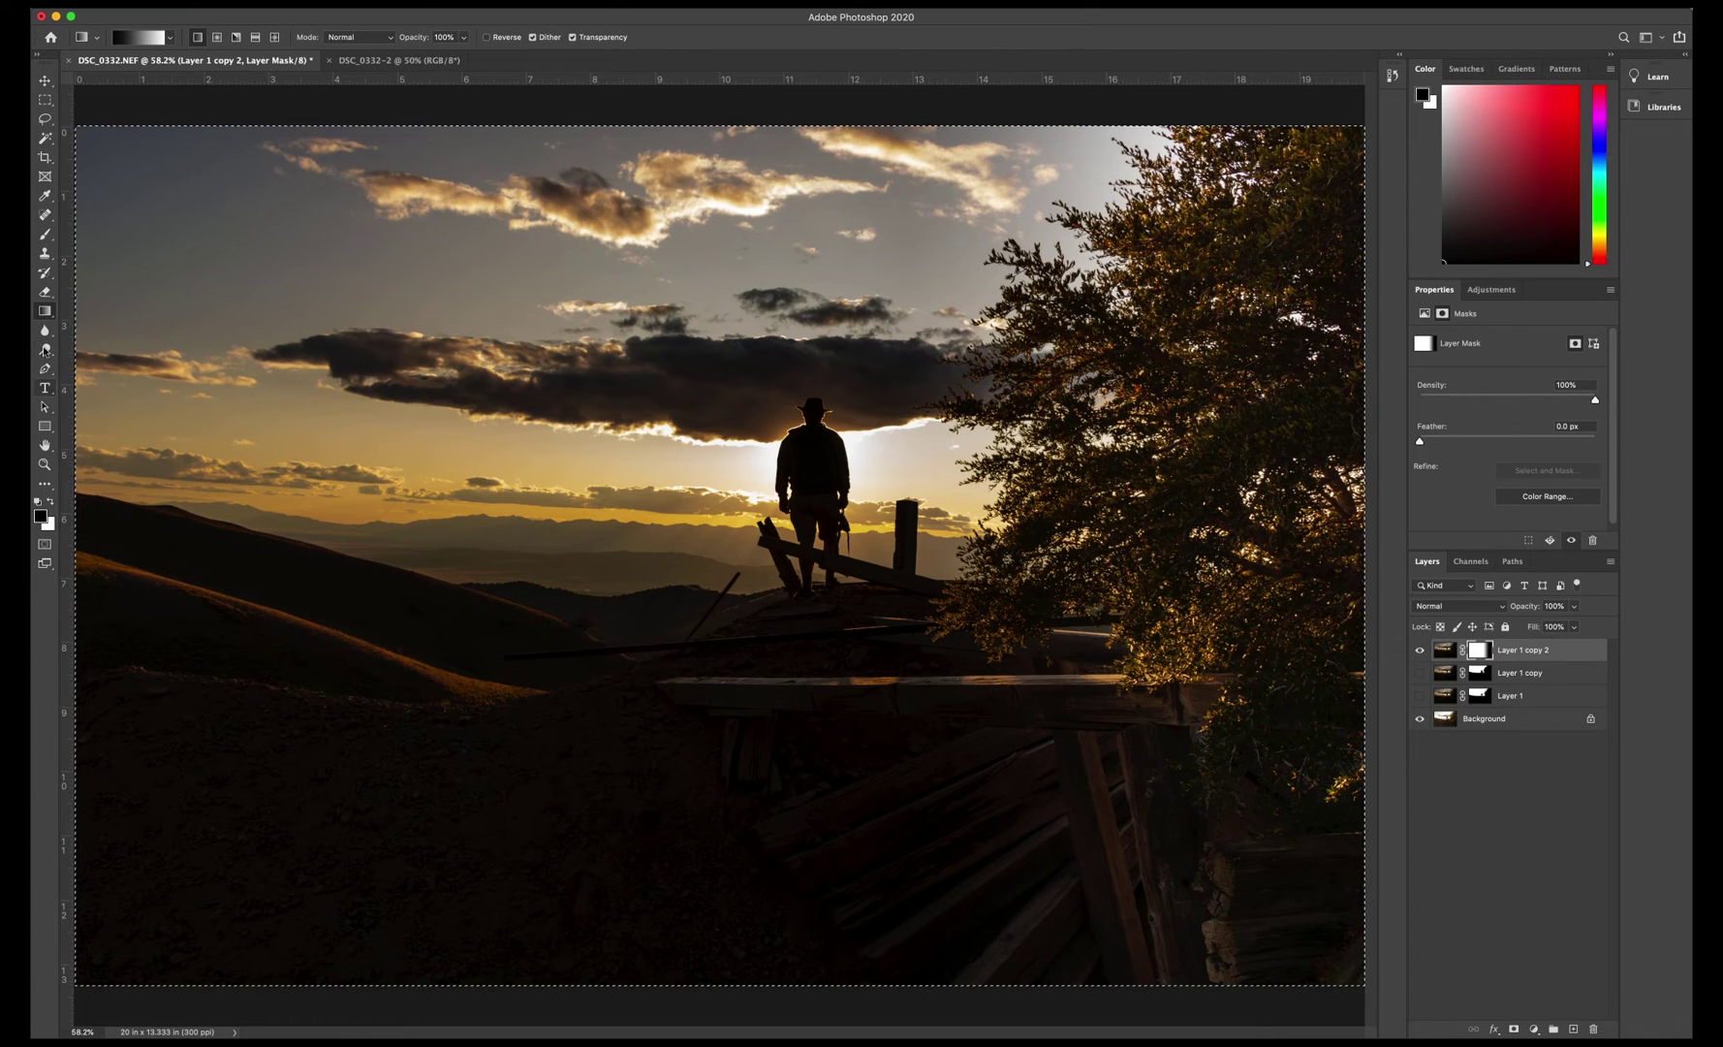
# Erase on the mask around the tree with a soft 428 px Eraser at 20% opacity to bring back the dark sky
pyautogui.click(43, 293)
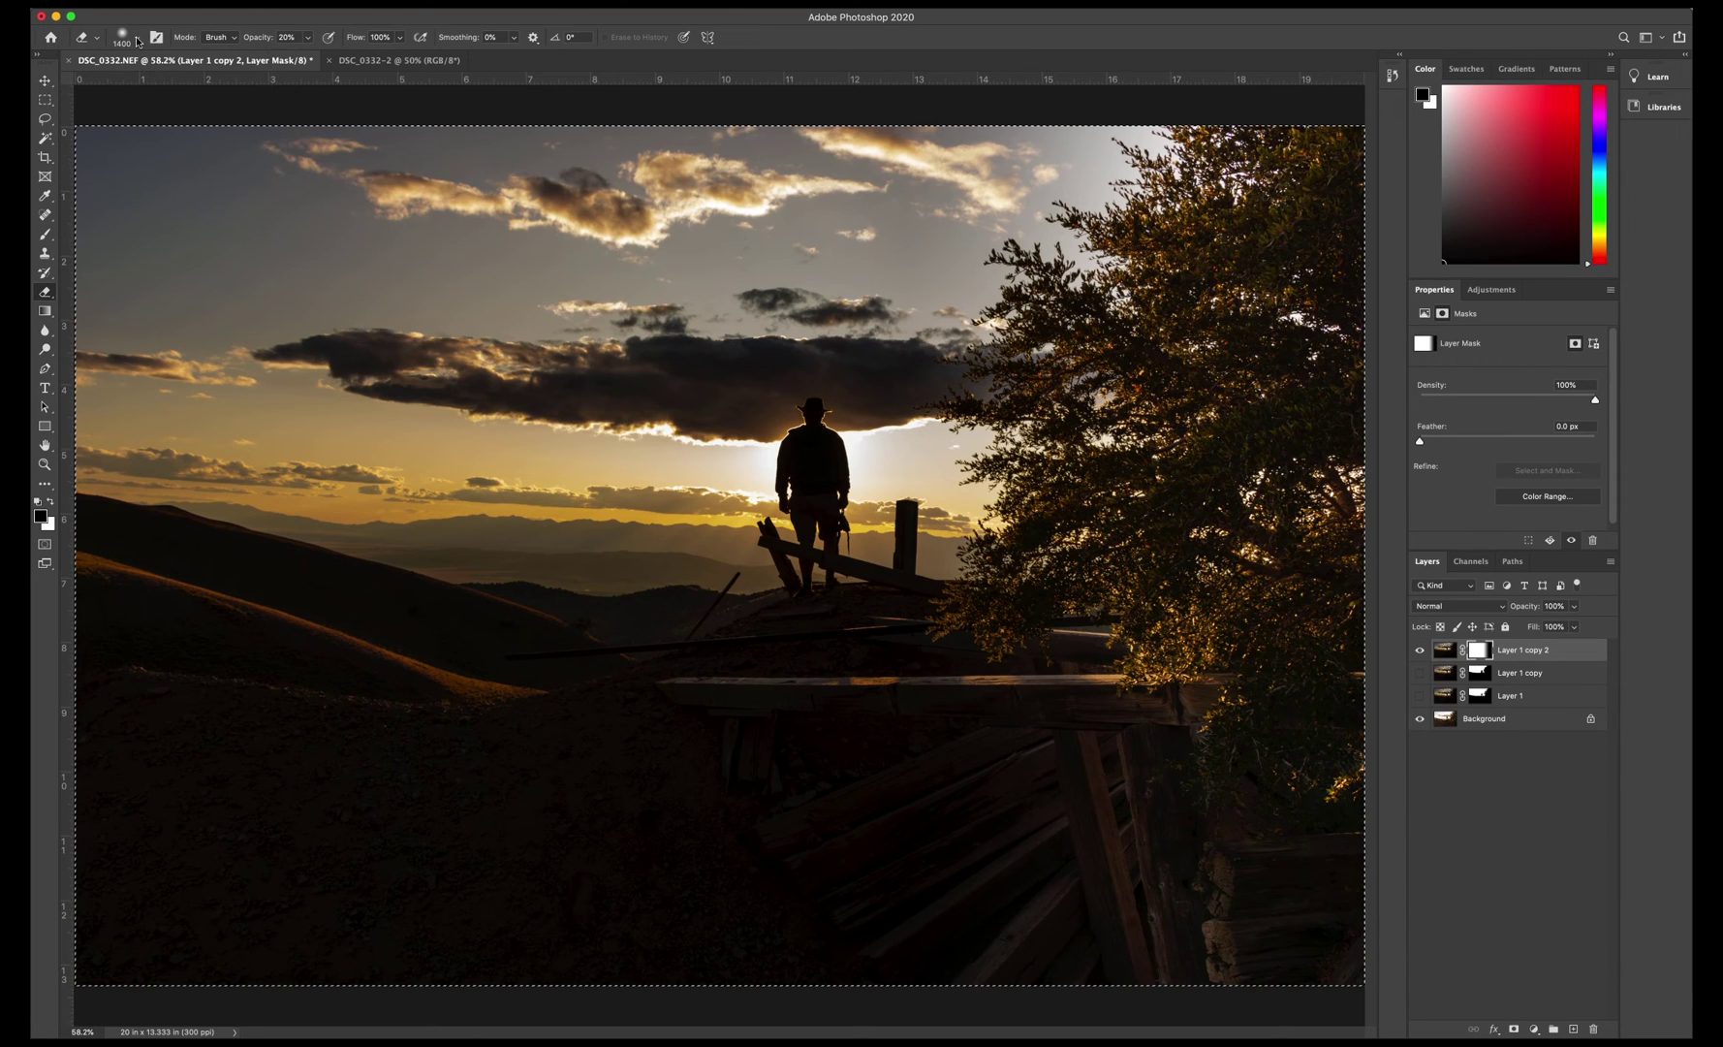
pyautogui.click(137, 38)
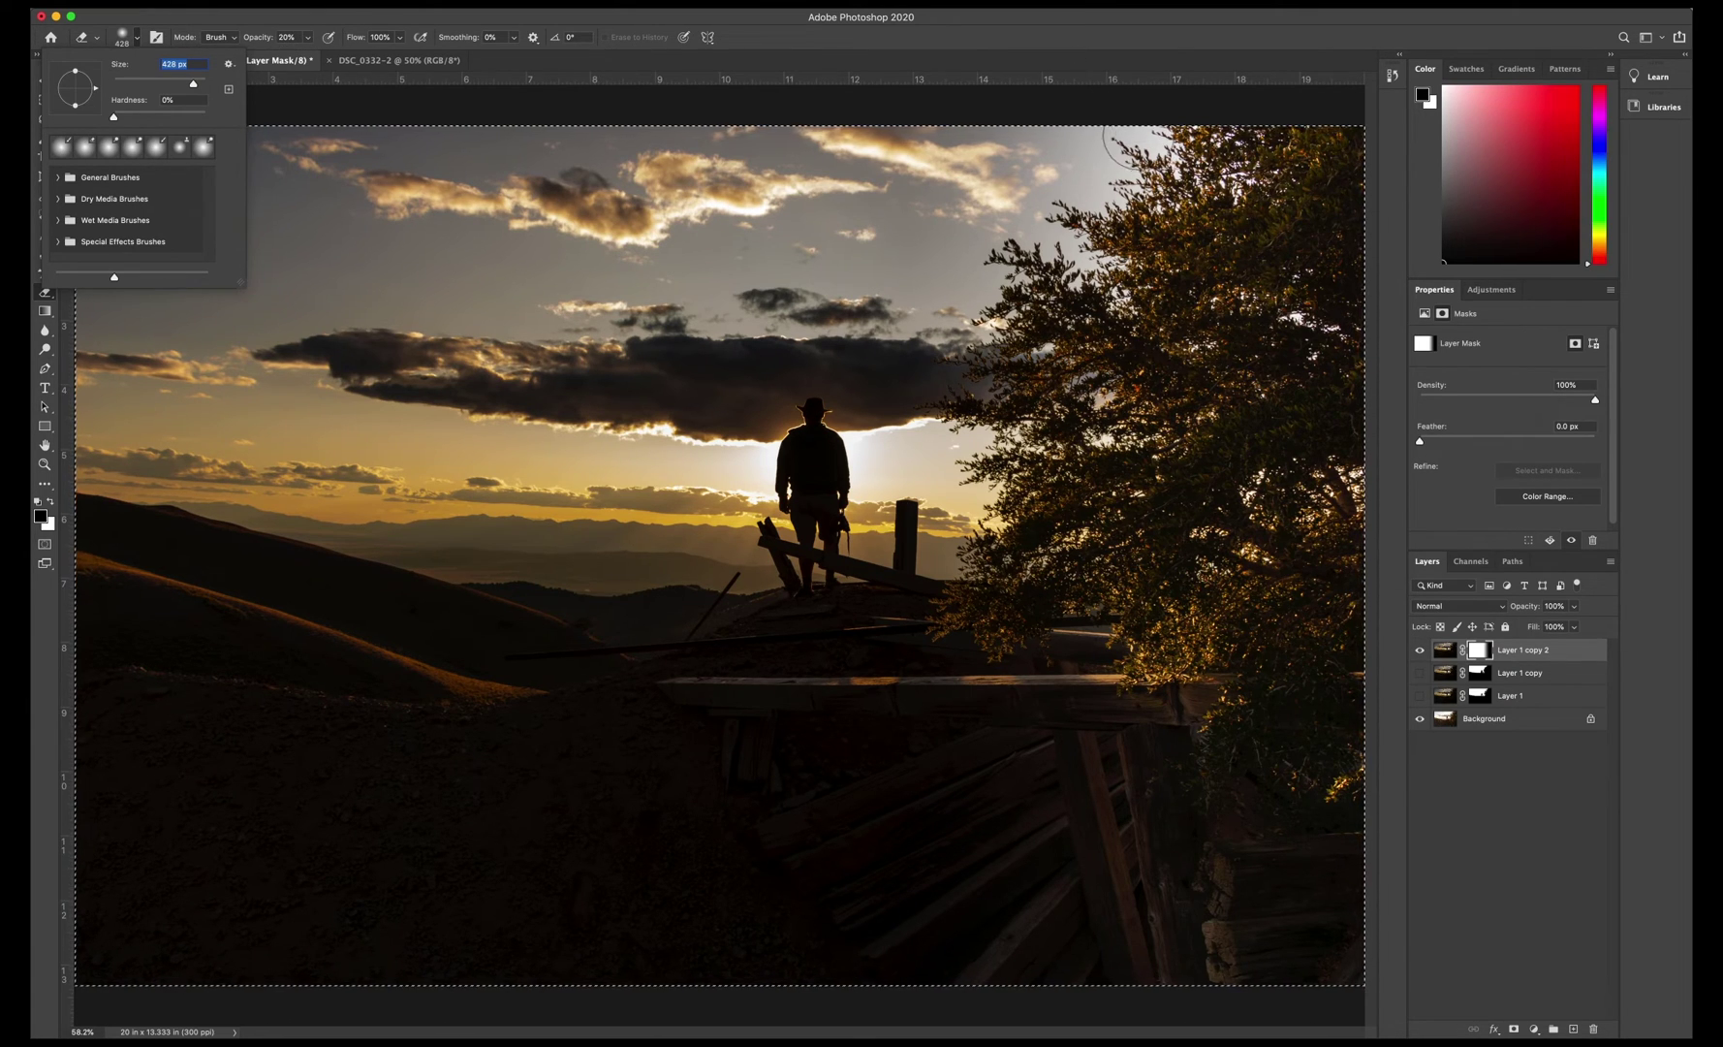
pyautogui.press('Return')
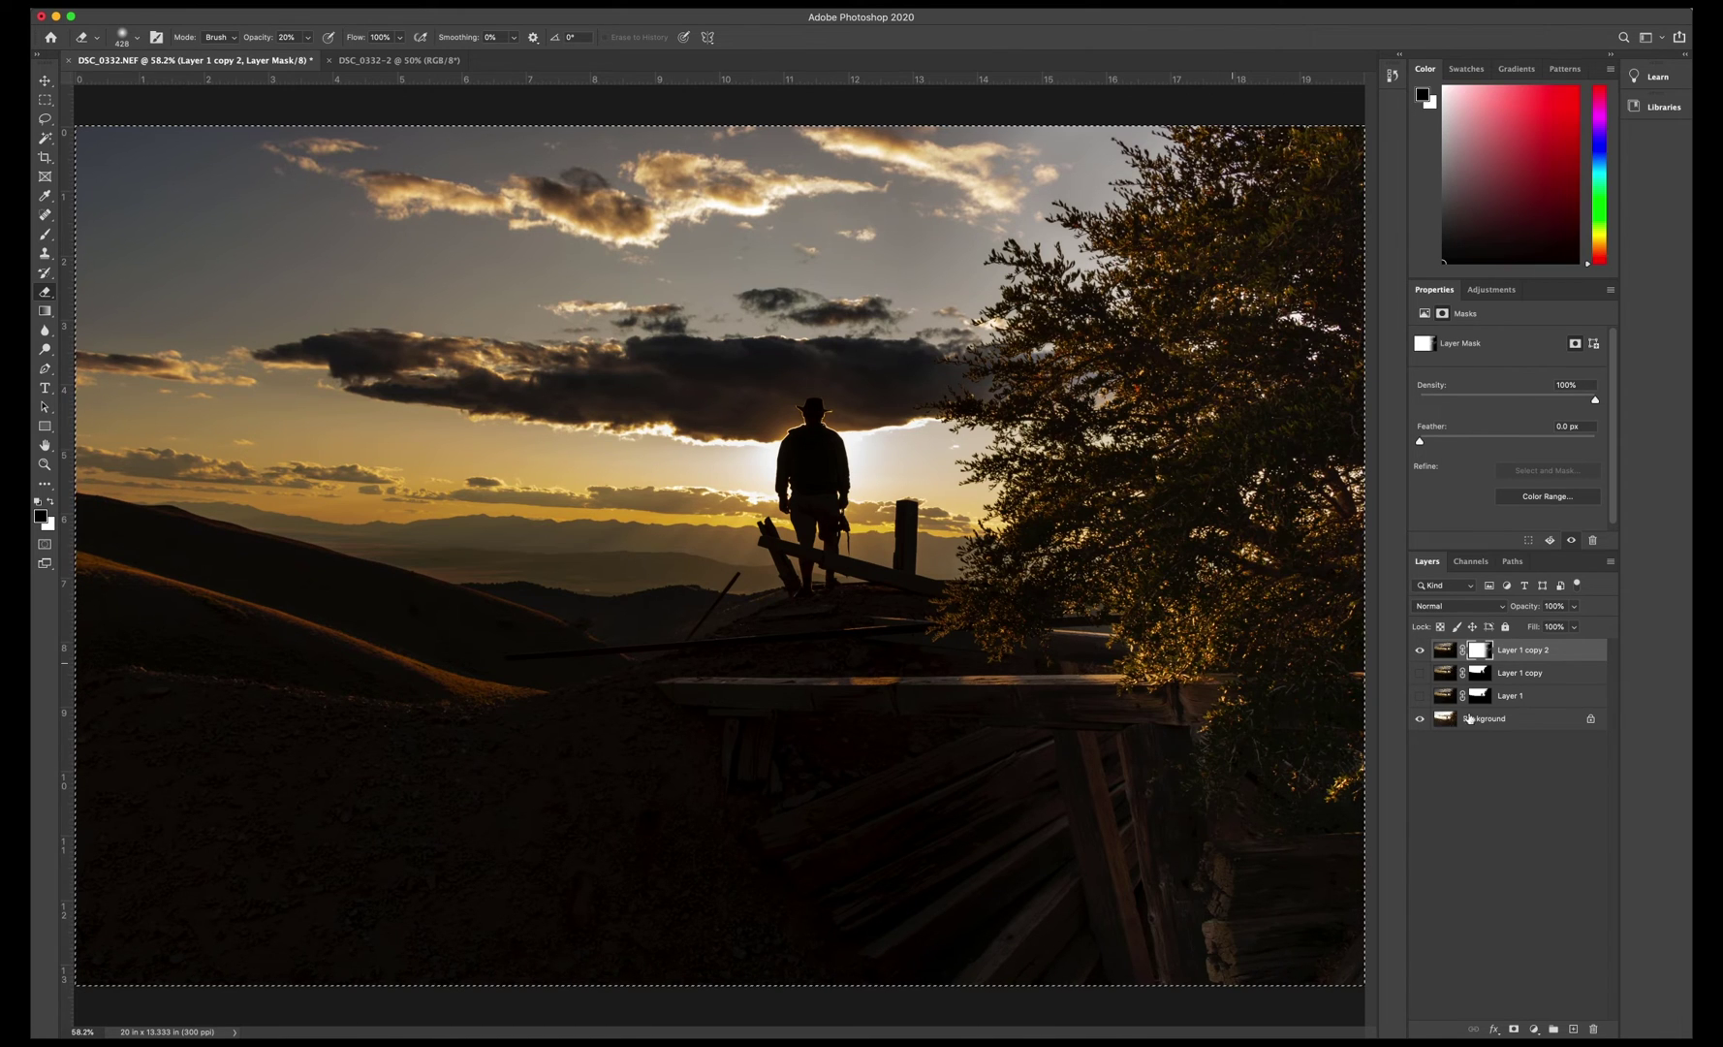
# Compare the three masked layers one at a time over the Background, ending with only Layer 1 copy 2 shown above it
pyautogui.click(1420, 650)
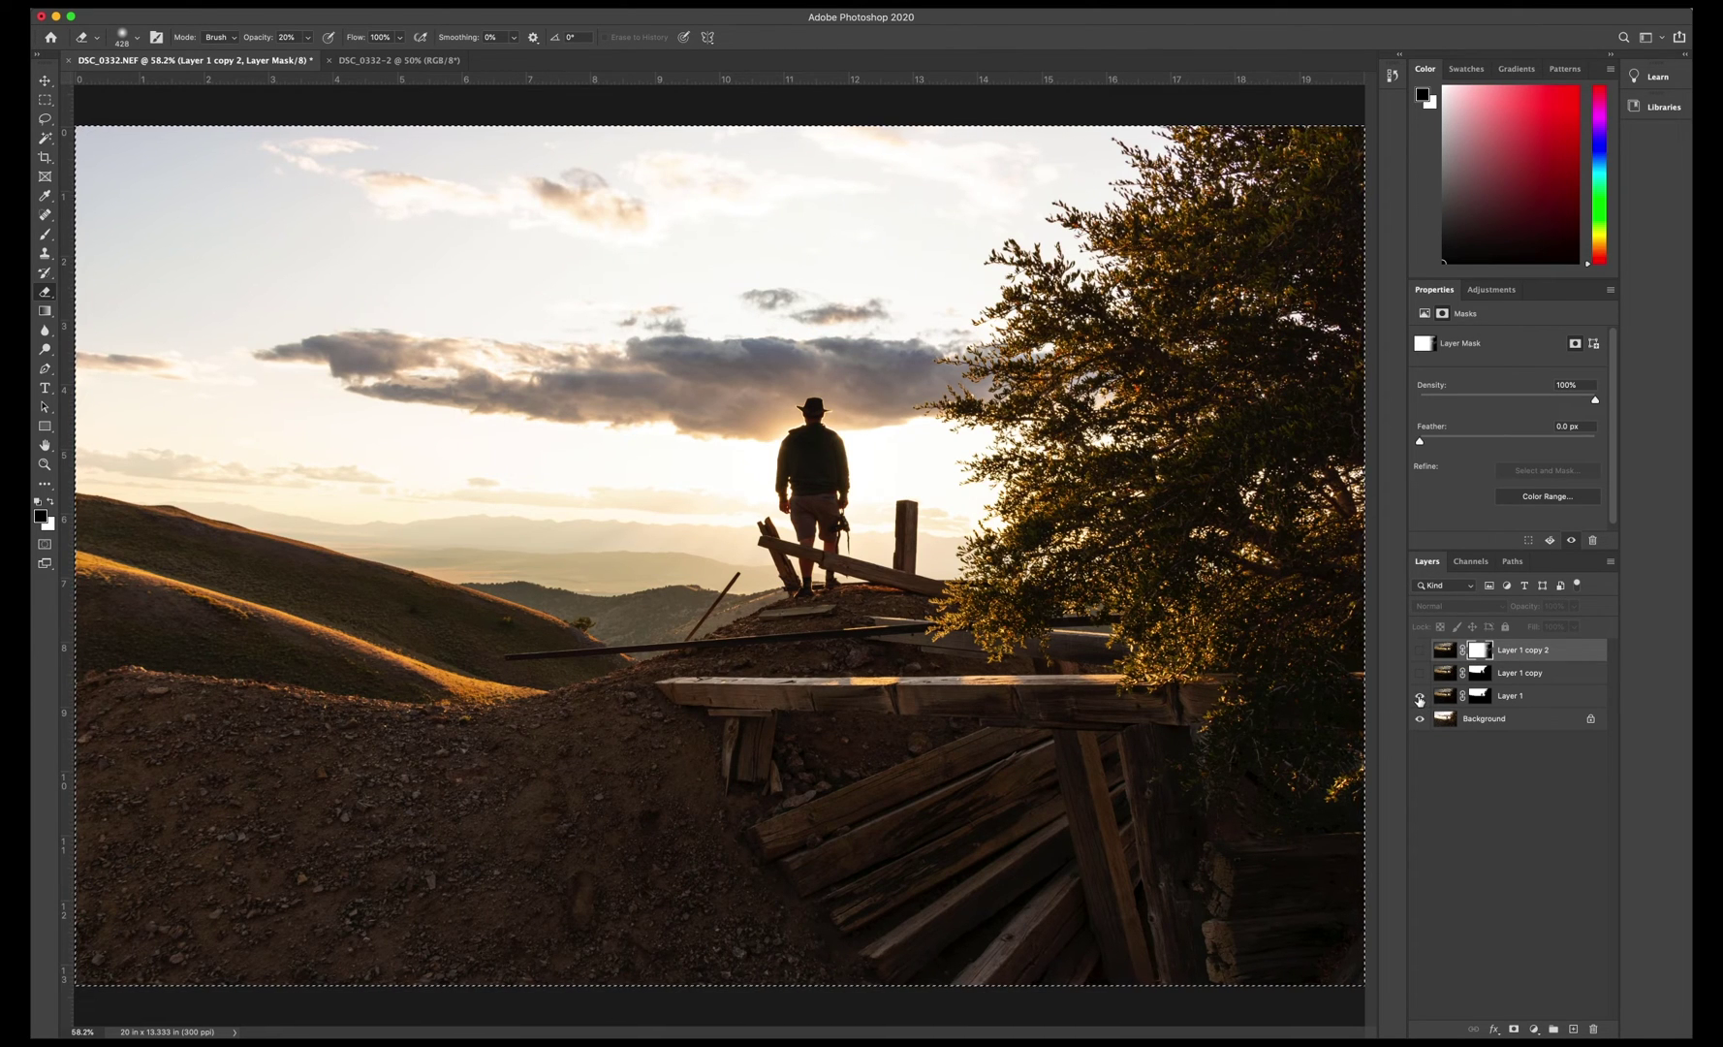
pyautogui.click(1419, 696)
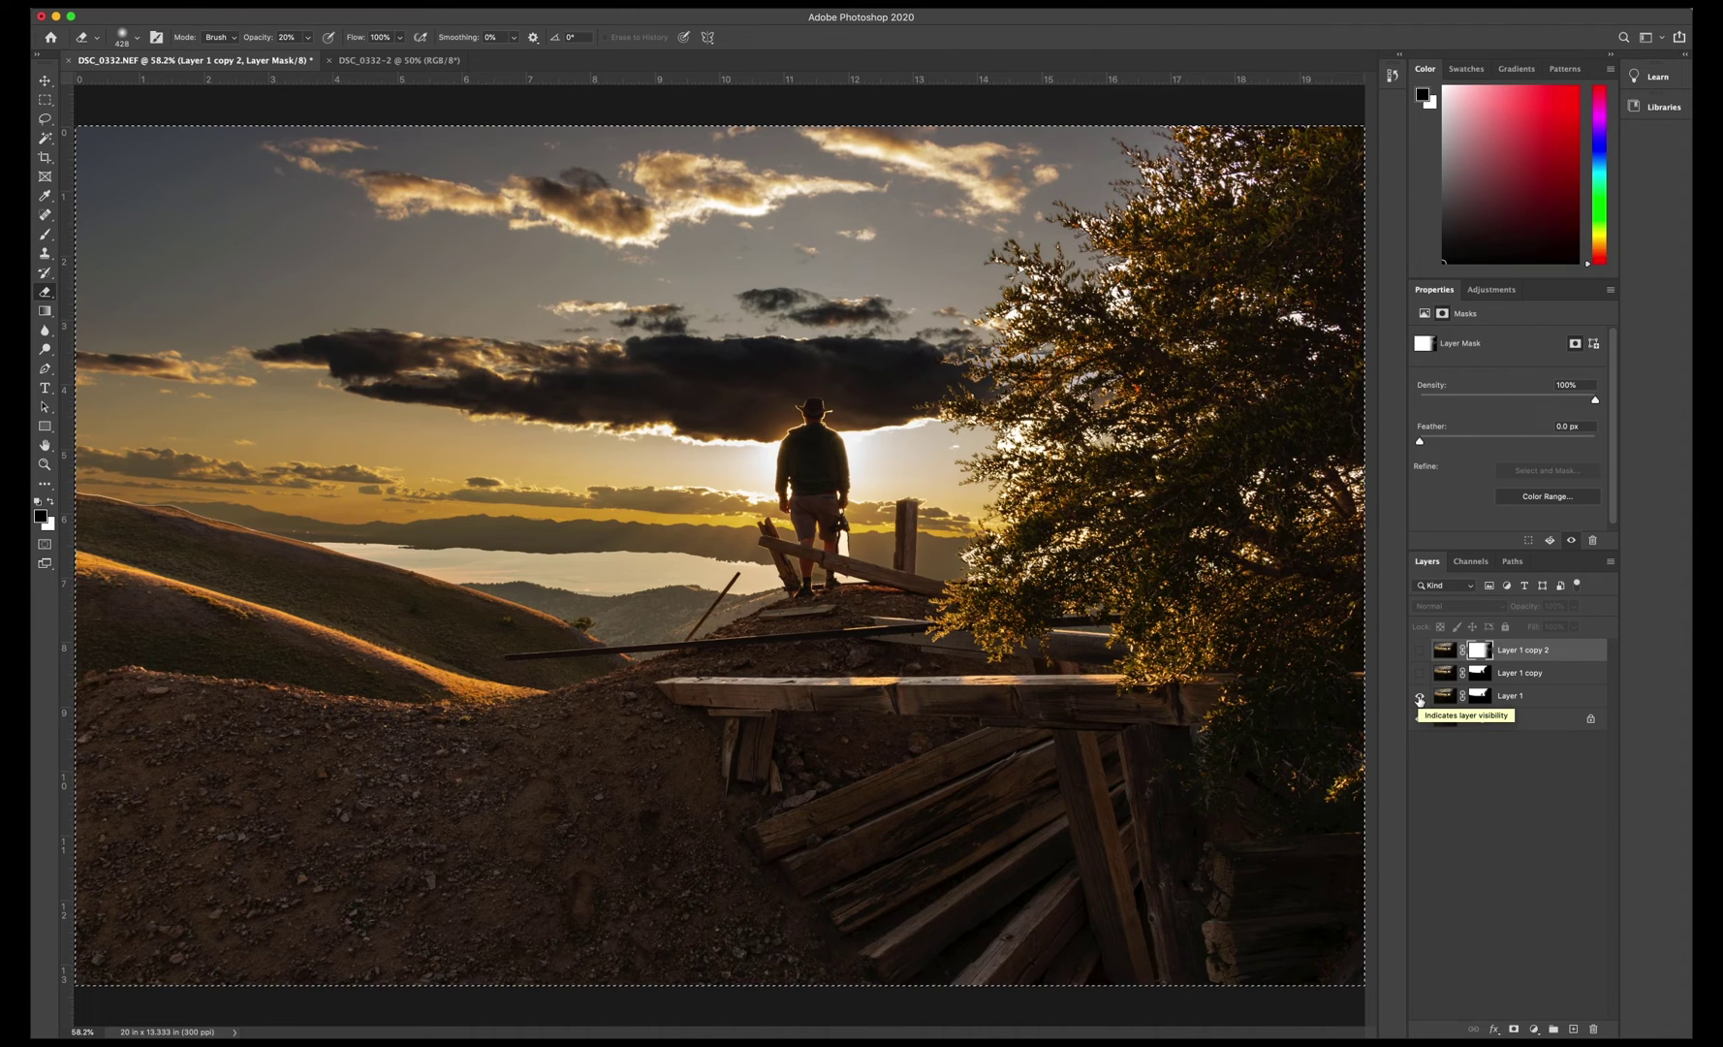
pyautogui.click(1420, 696)
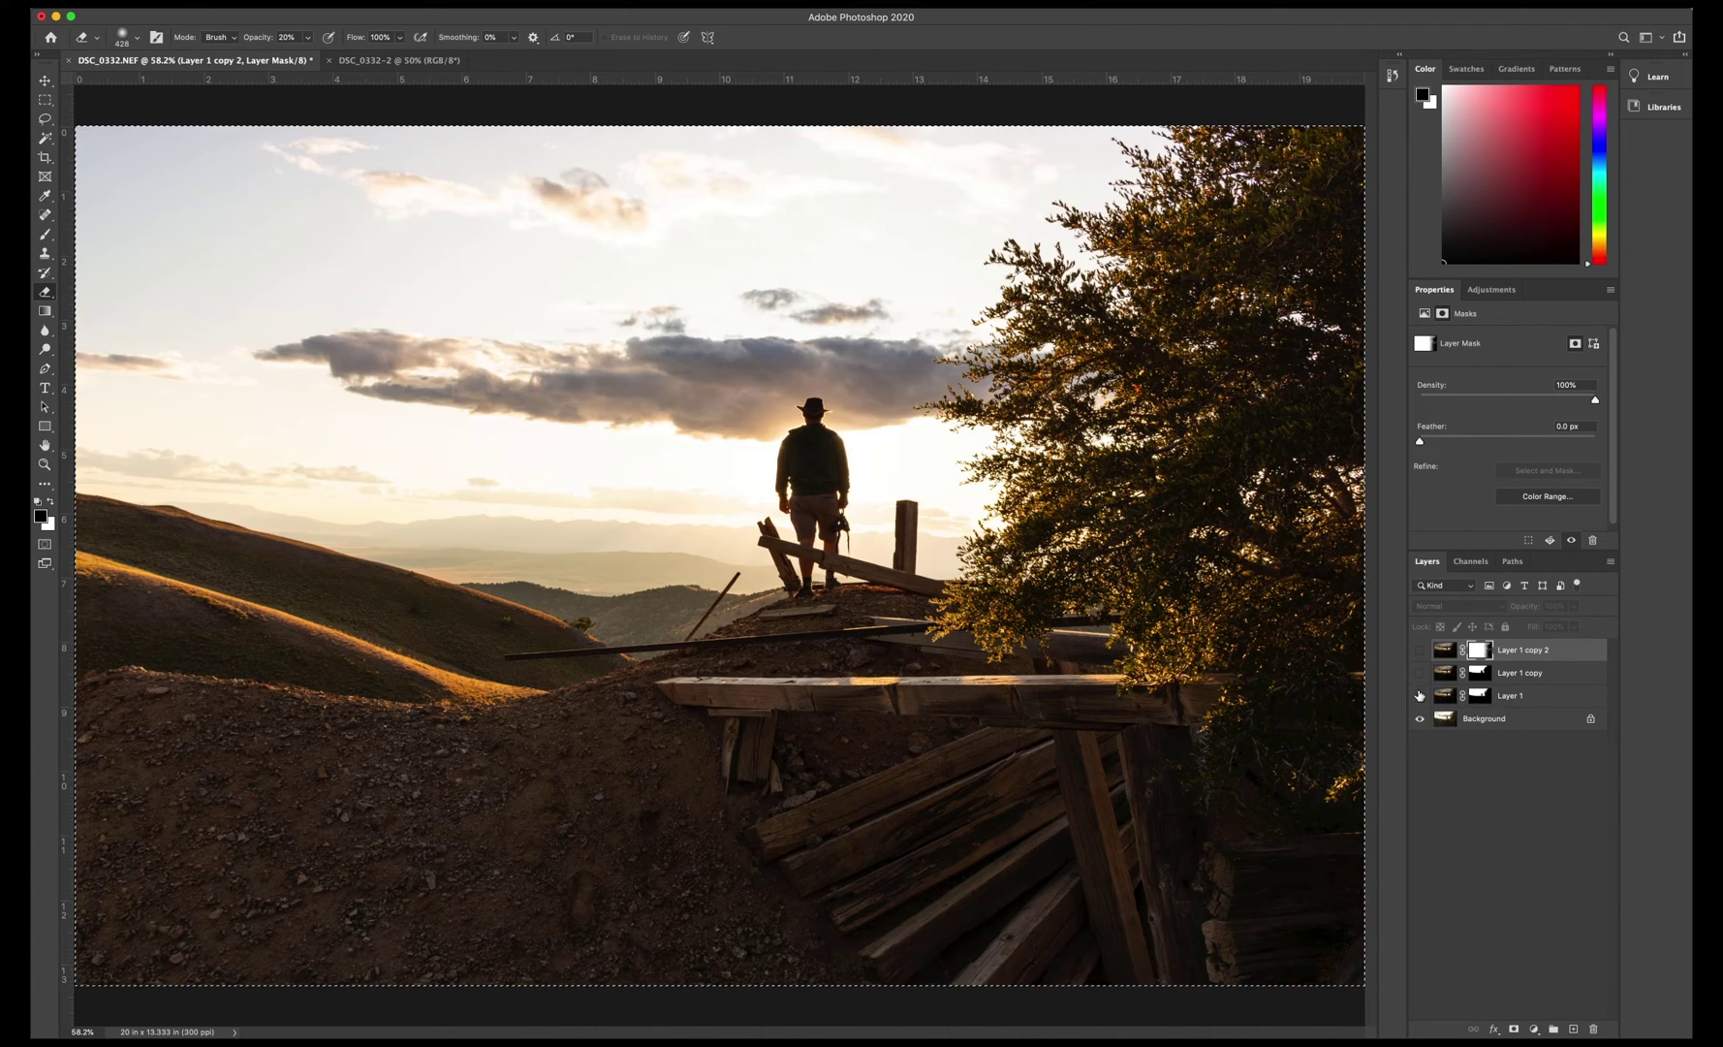
pyautogui.click(1421, 673)
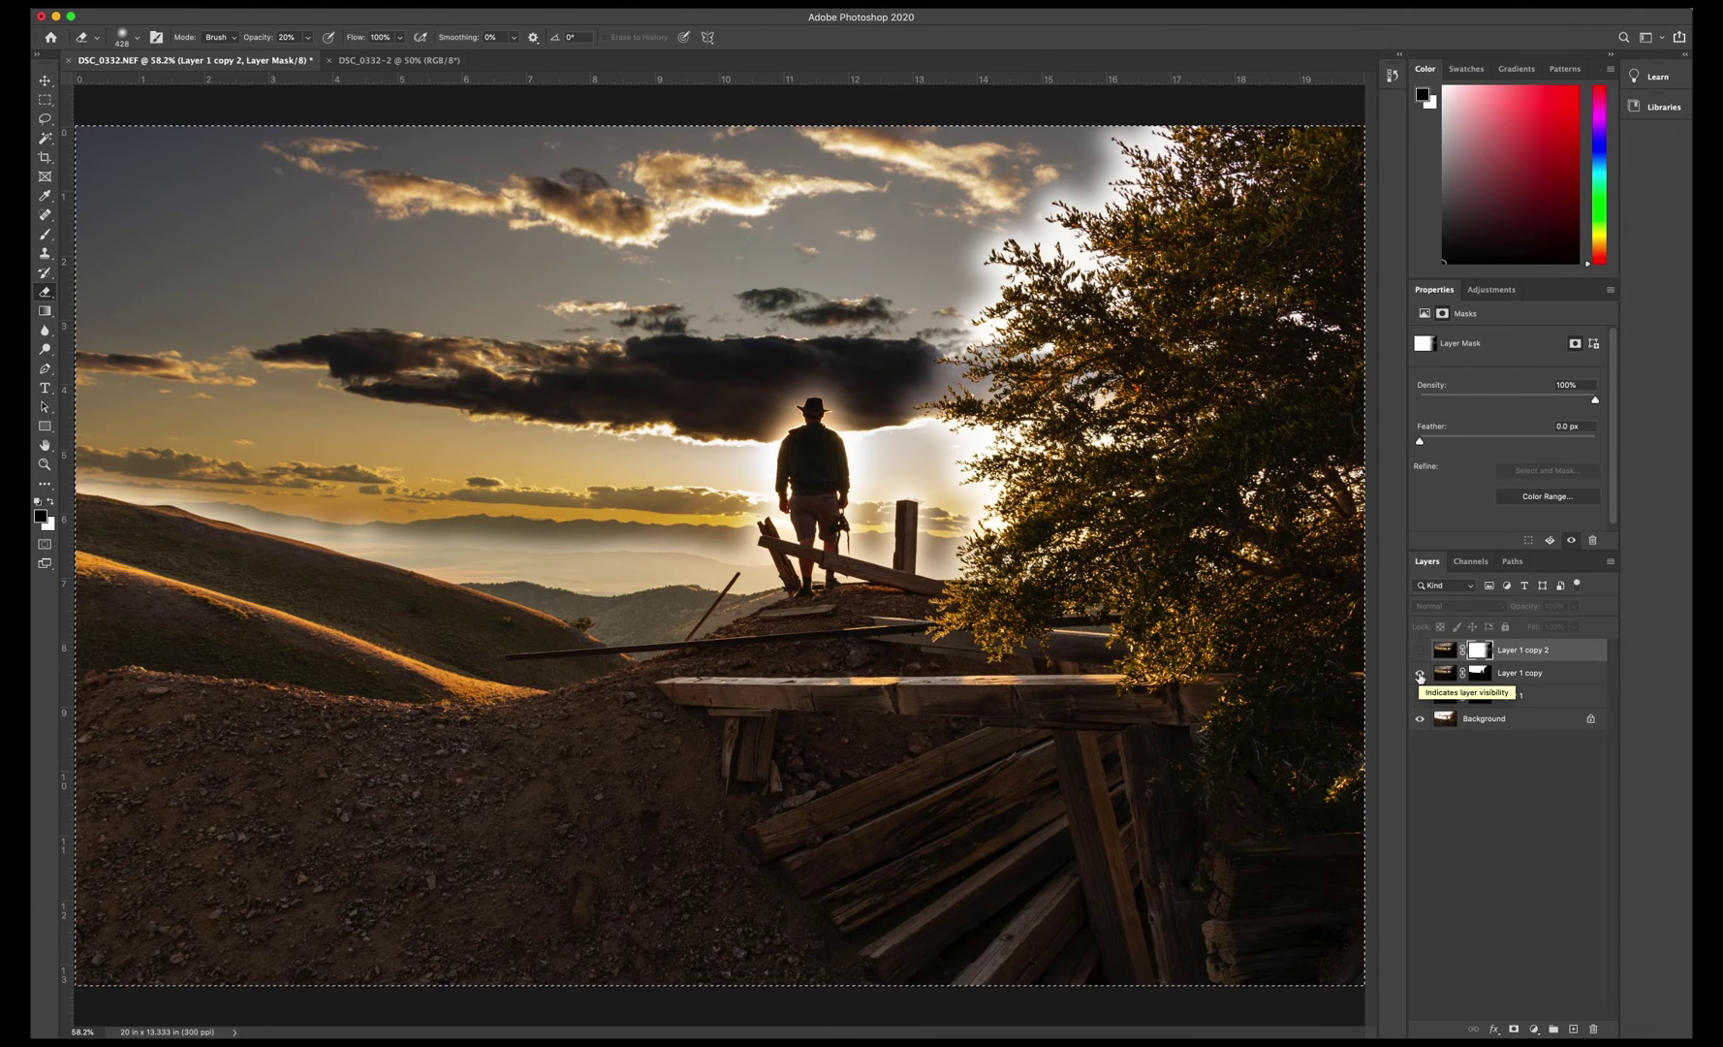
pyautogui.click(1419, 673)
pyautogui.click(1419, 651)
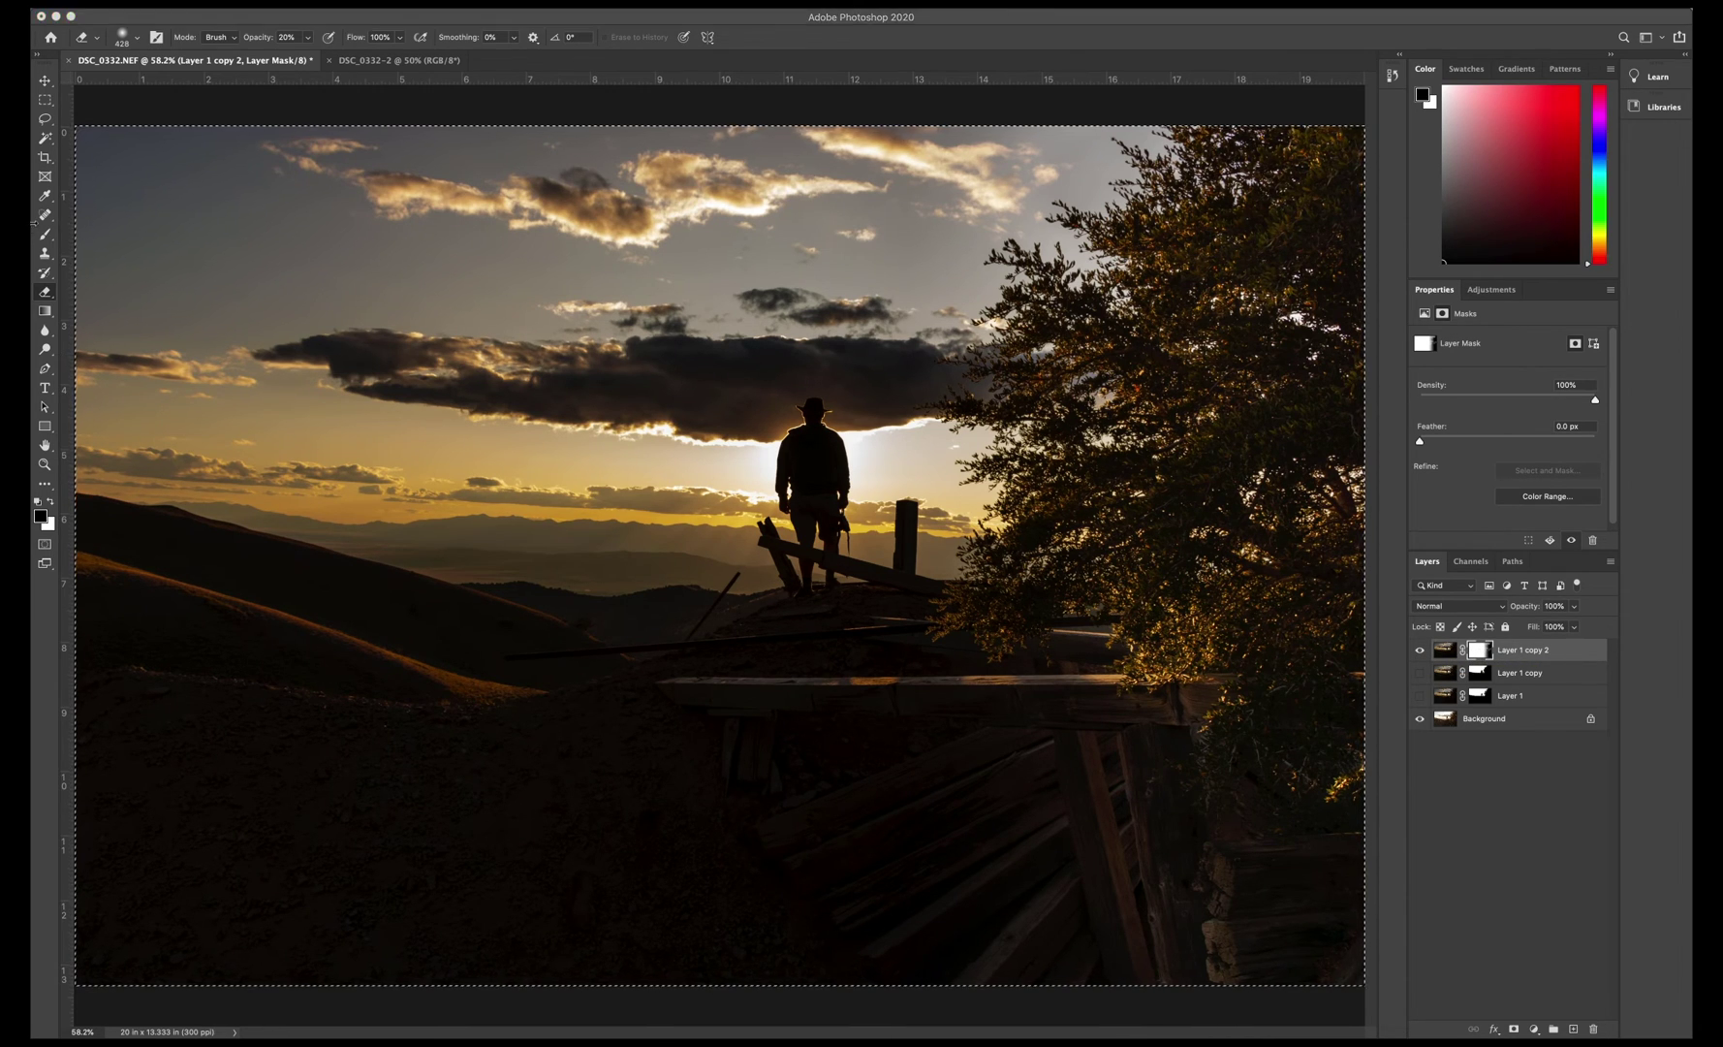
pyautogui.click(45, 234)
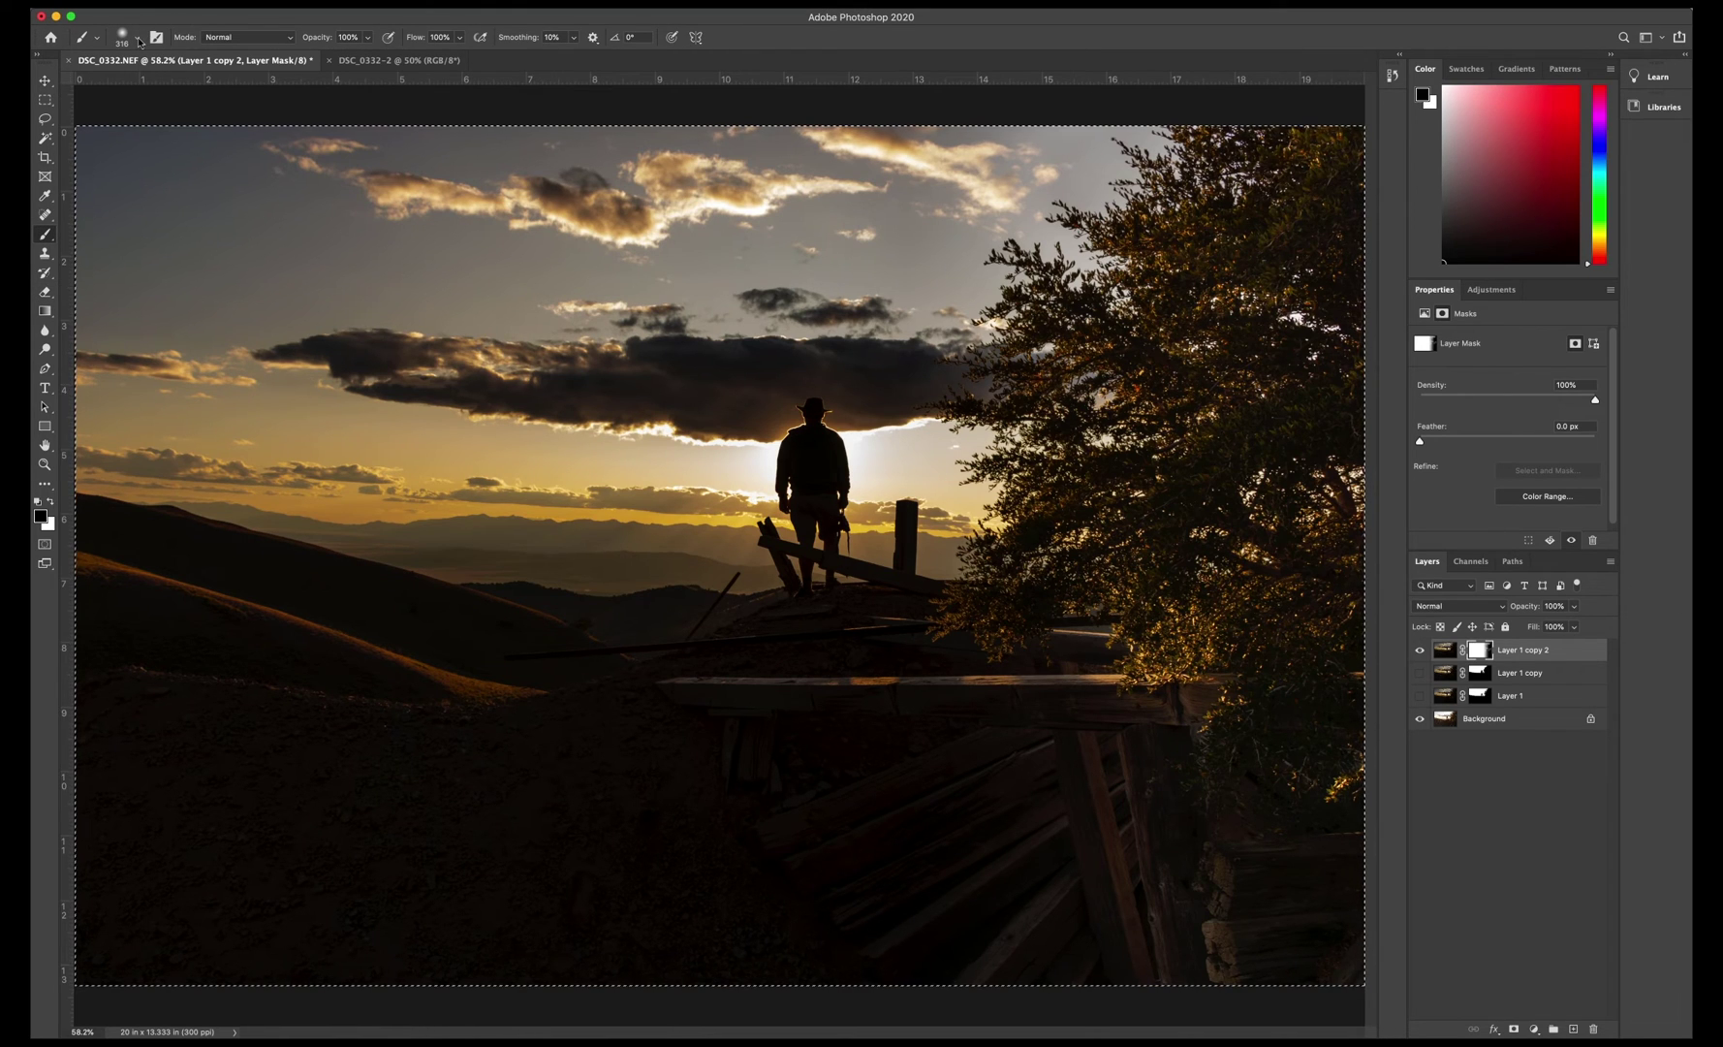
pyautogui.click(138, 39)
pyautogui.click(139, 41)
# Duplicate Layer 1 copy 2 and hide the original
pyautogui.moveTo(1446, 658); pyautogui.dragTo(1573, 1028)
pyautogui.press('super+d')
pyautogui.press('x')
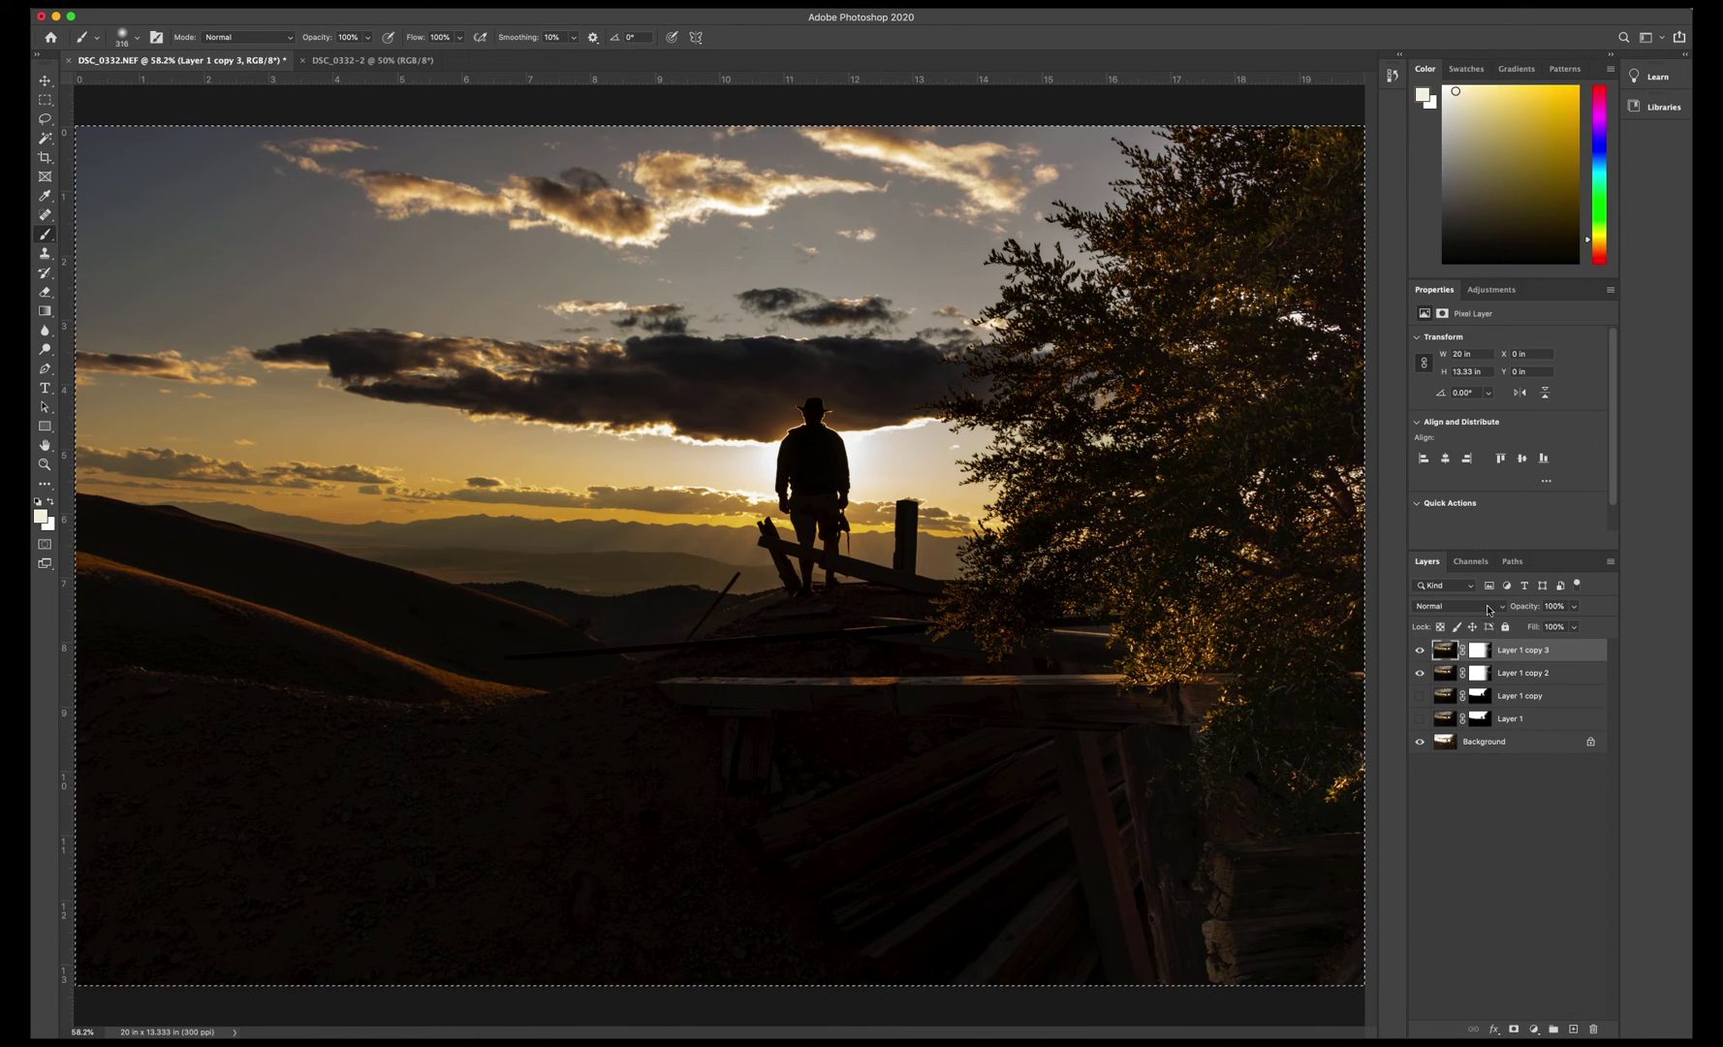
pyautogui.press('super+a')
pyautogui.click(1419, 673)
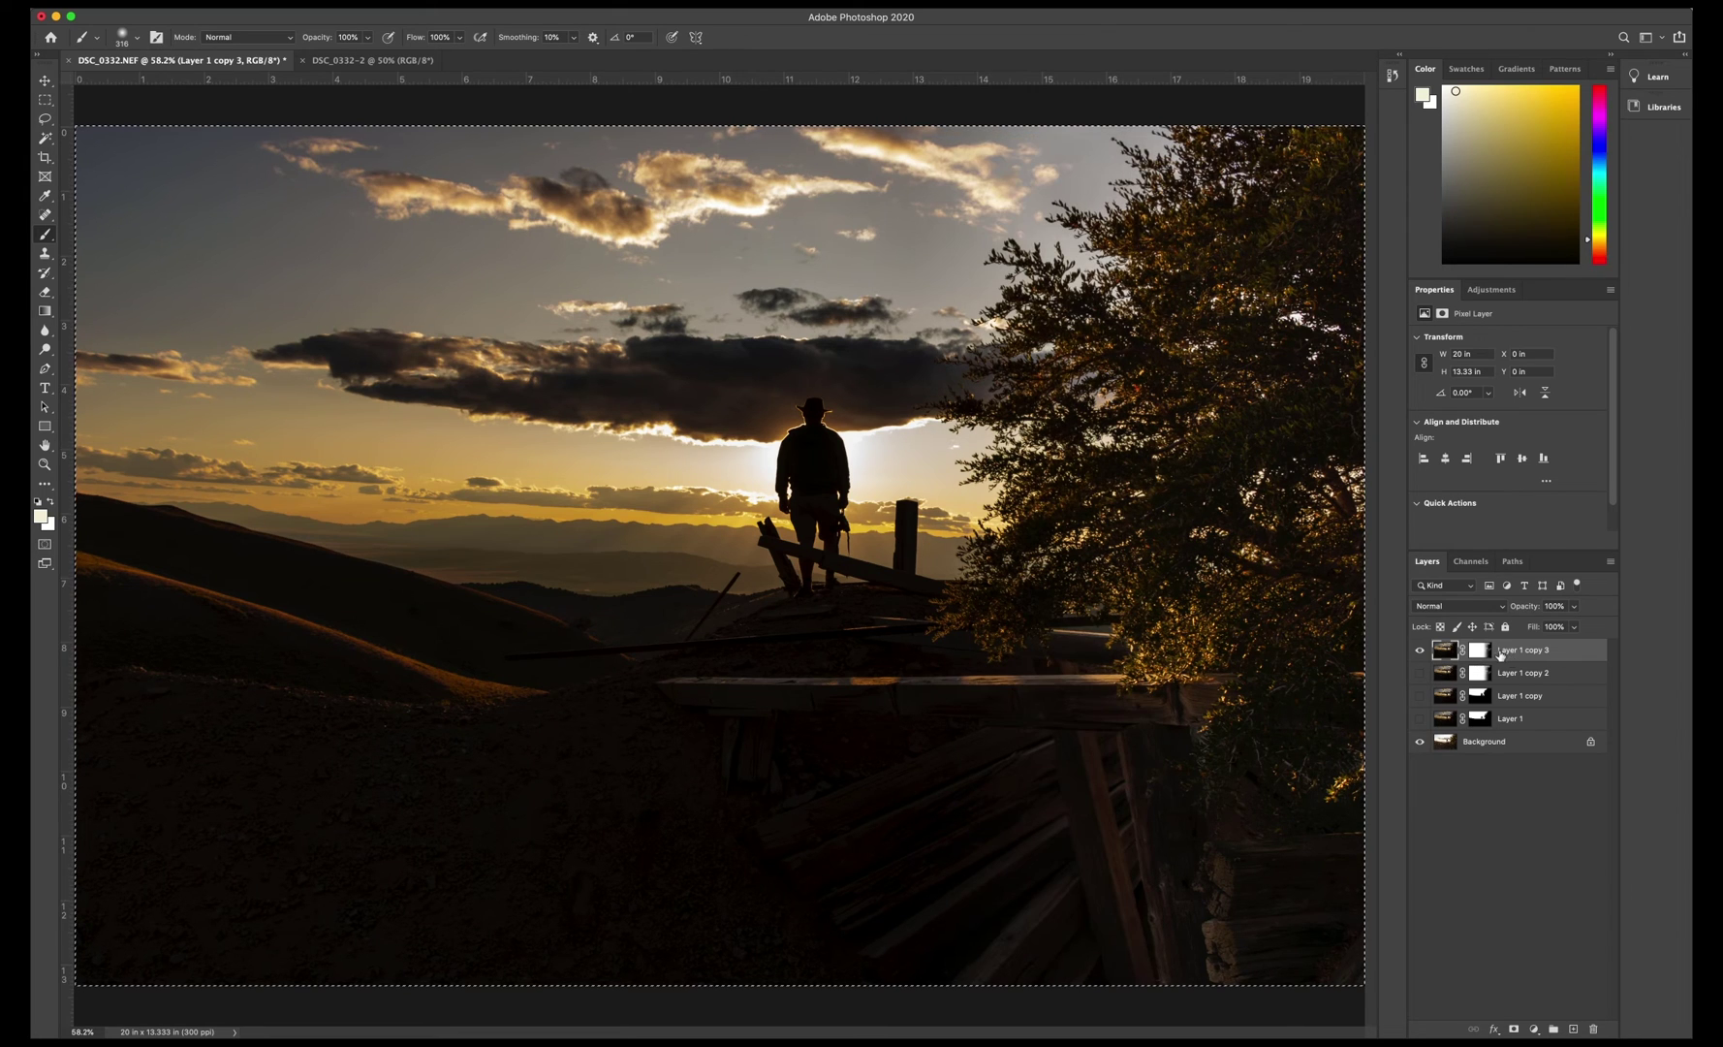
# Permanently apply Layer 1 copy 3's mask to its pixels, and inspect the layer with the Background briefly hidden
pyautogui.press('super+d')
pyautogui.click(1478, 649)
pyautogui.press('x')
pyautogui.moveTo(1477, 650); pyautogui.dragTo(1594, 1029)
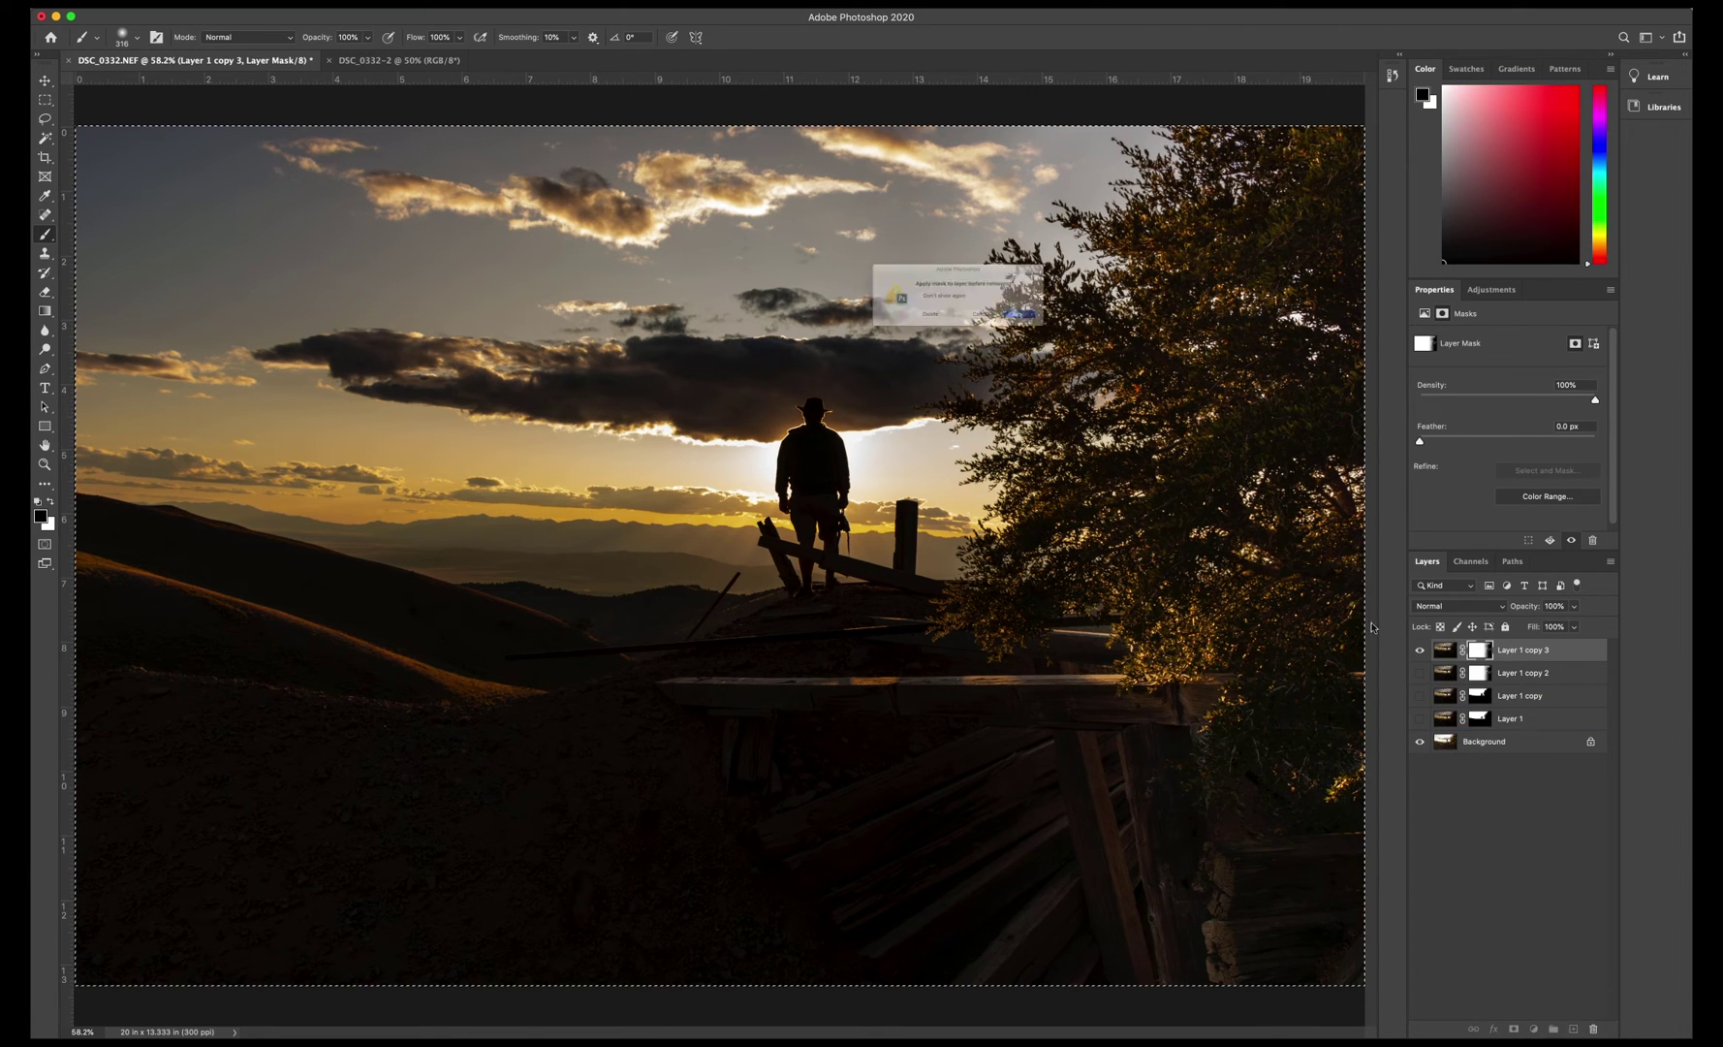
pyautogui.click(1068, 328)
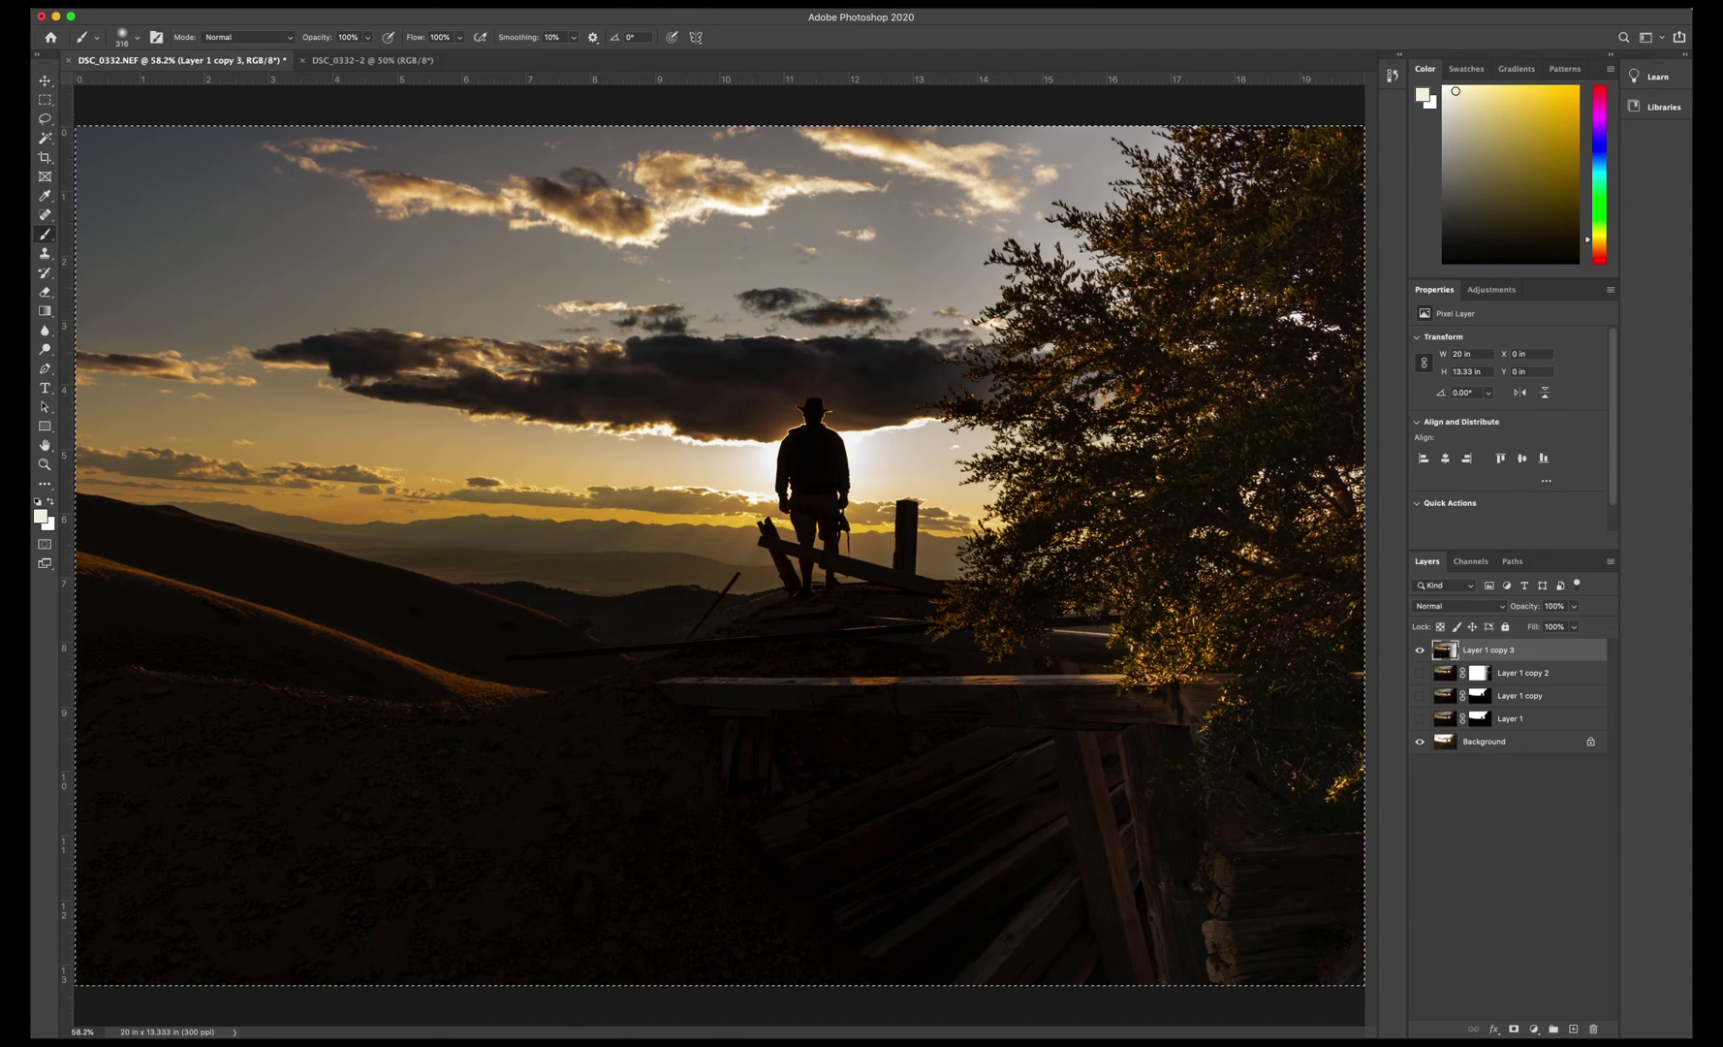
pyautogui.click(1421, 741)
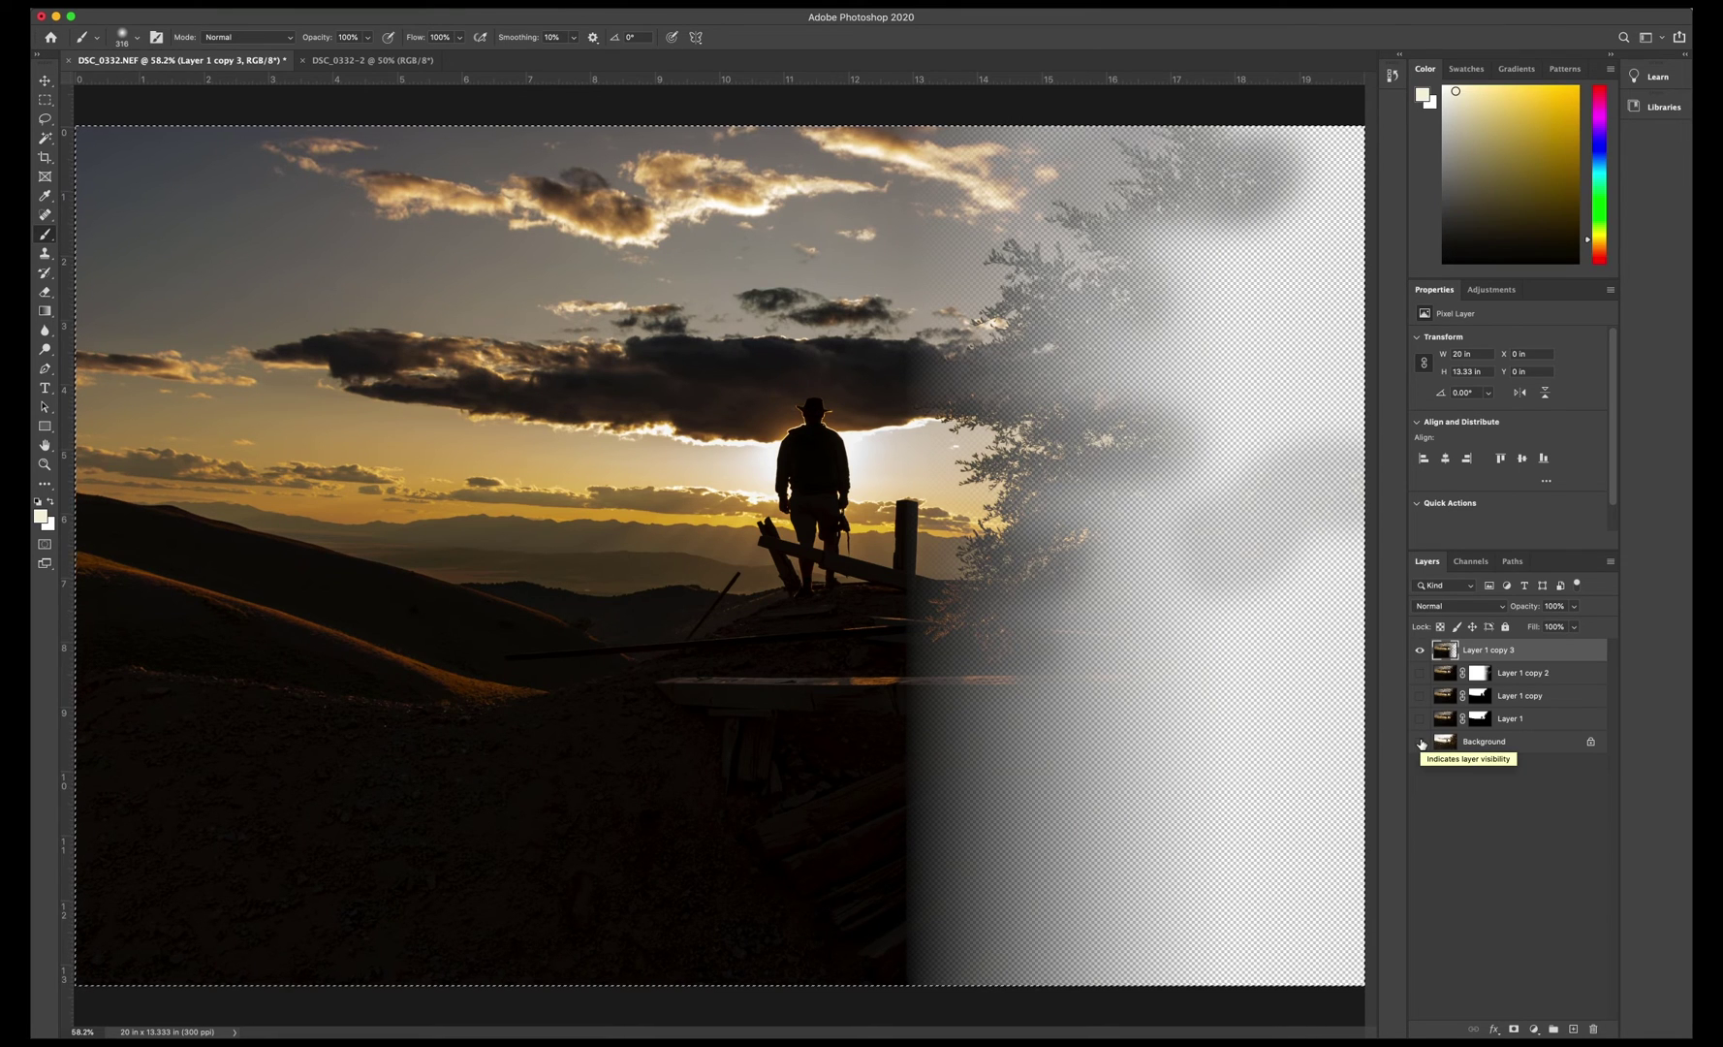
pyautogui.click(1420, 742)
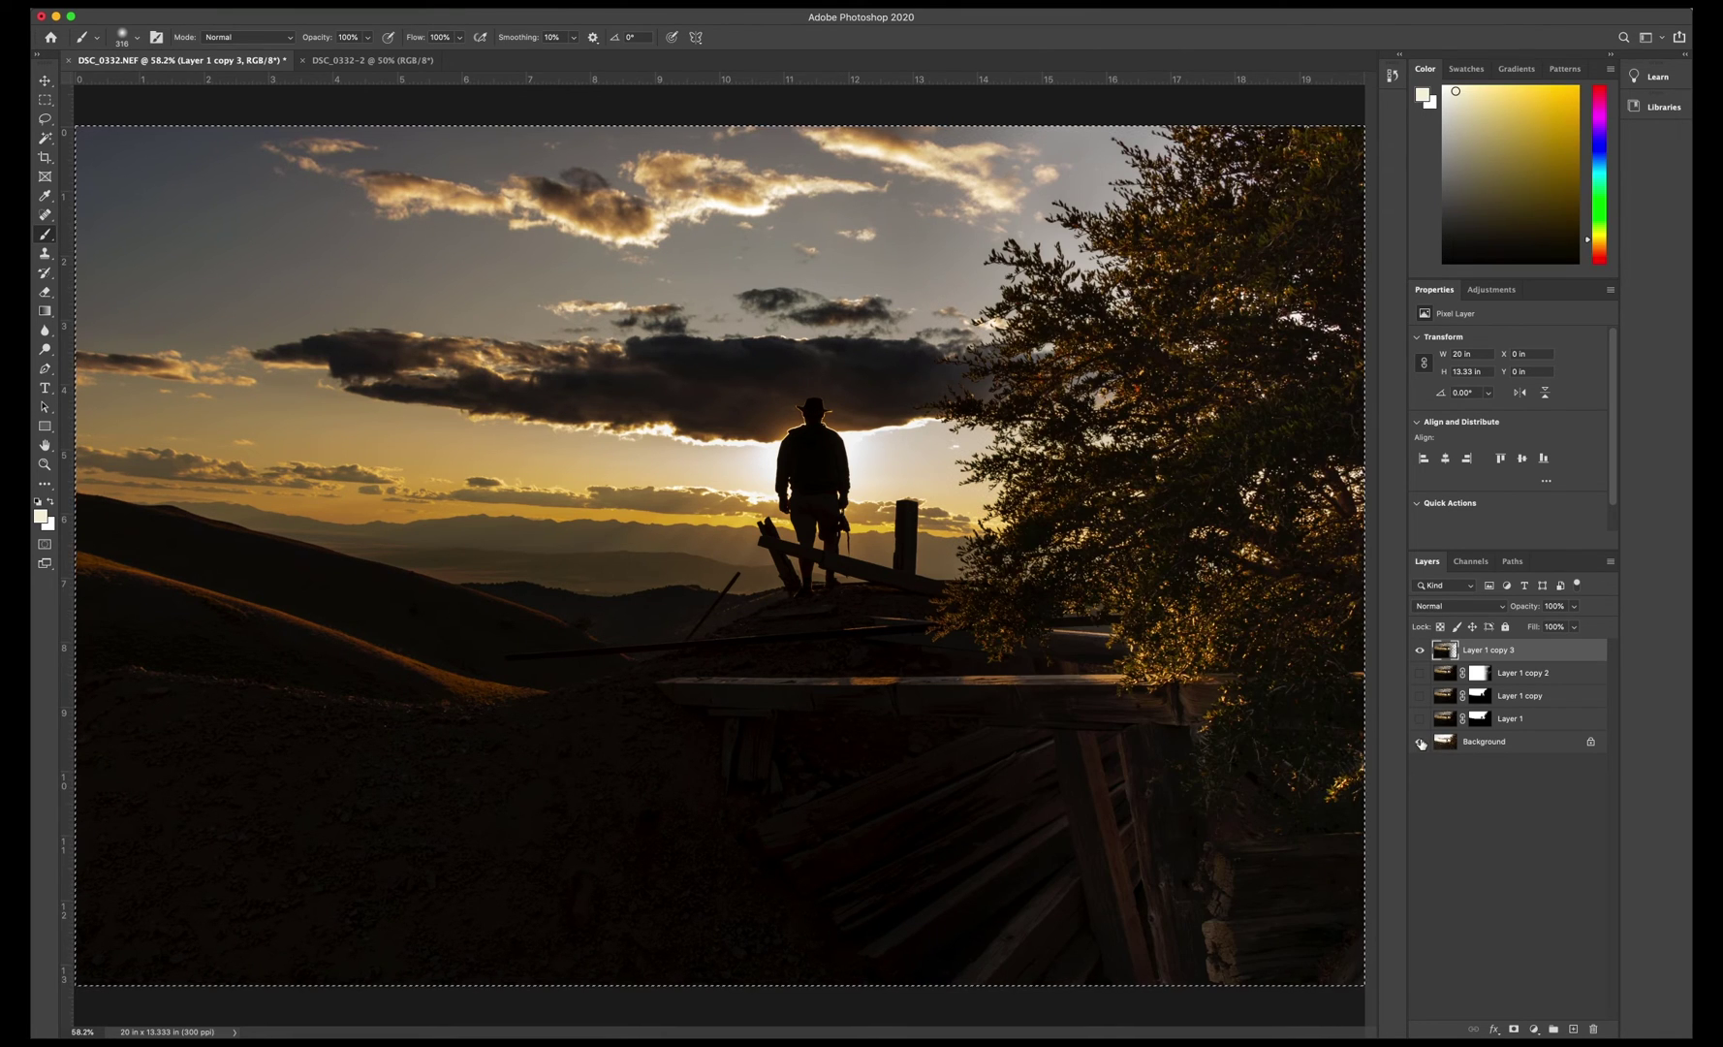
# Add a layer mask to Layer 1 copy 3 and draw a black-to-white linear gradient upward from below the hills to the dark cloud
pyautogui.click(1514, 1028)
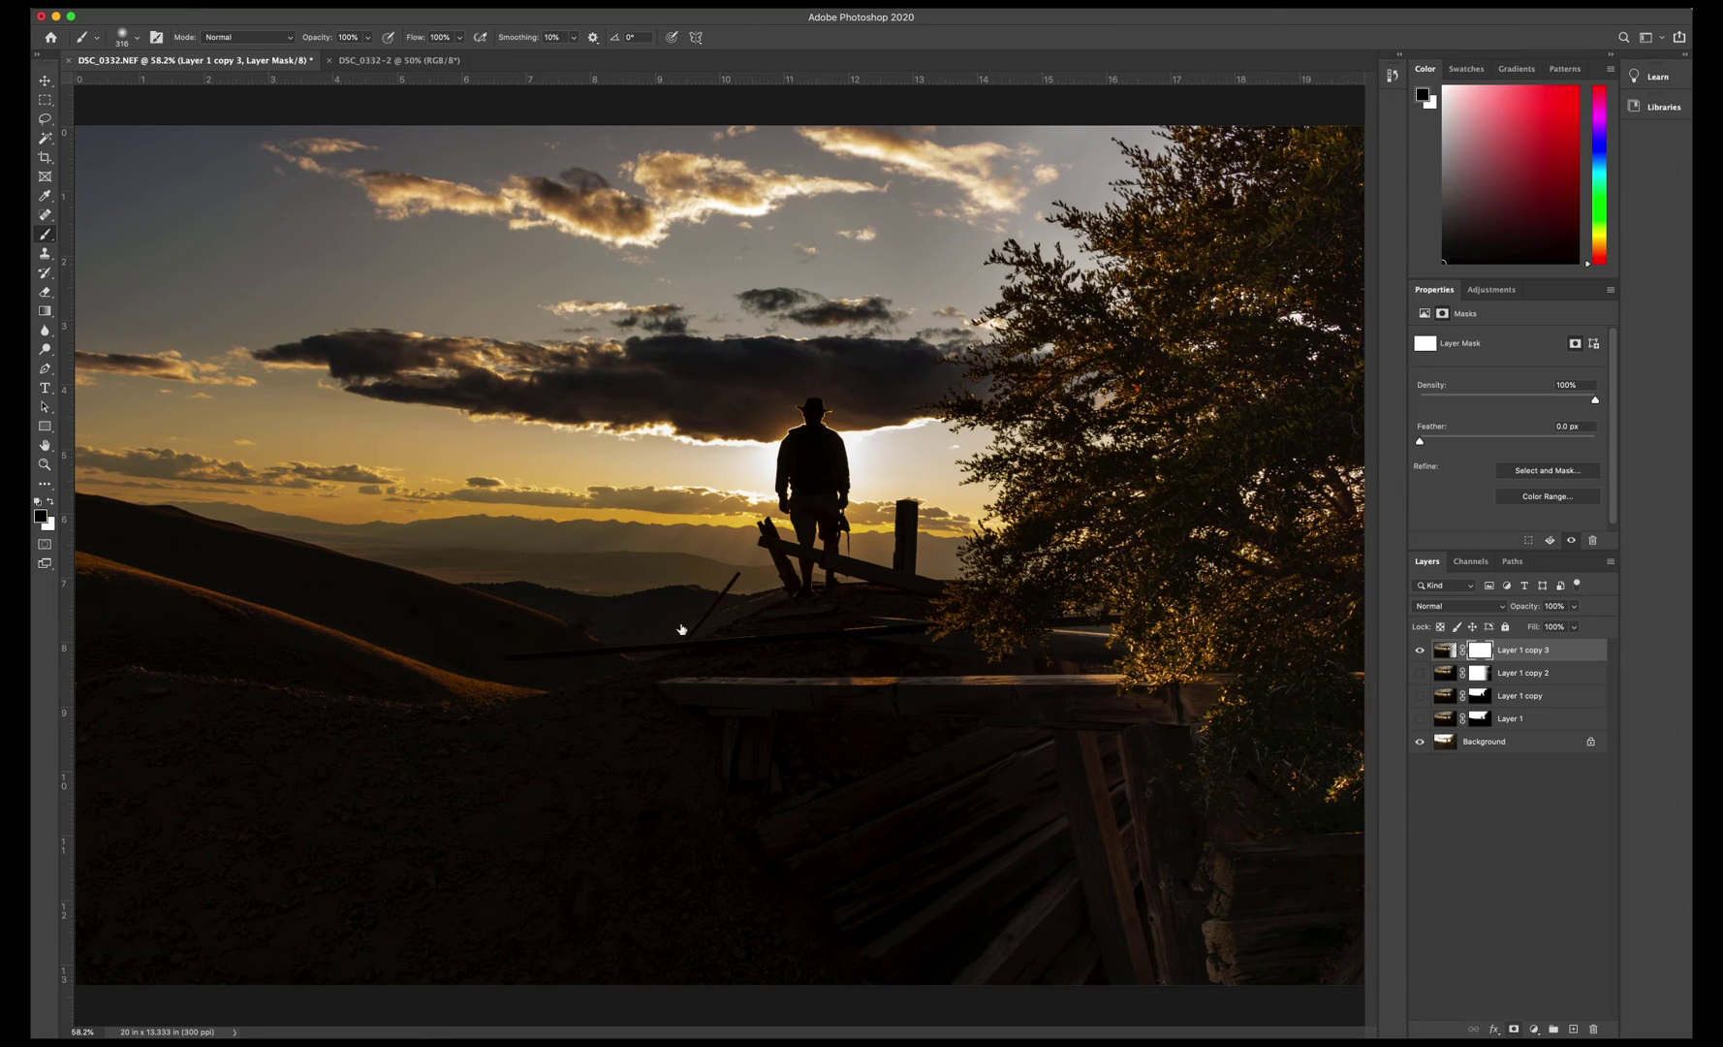
pyautogui.click(48, 312)
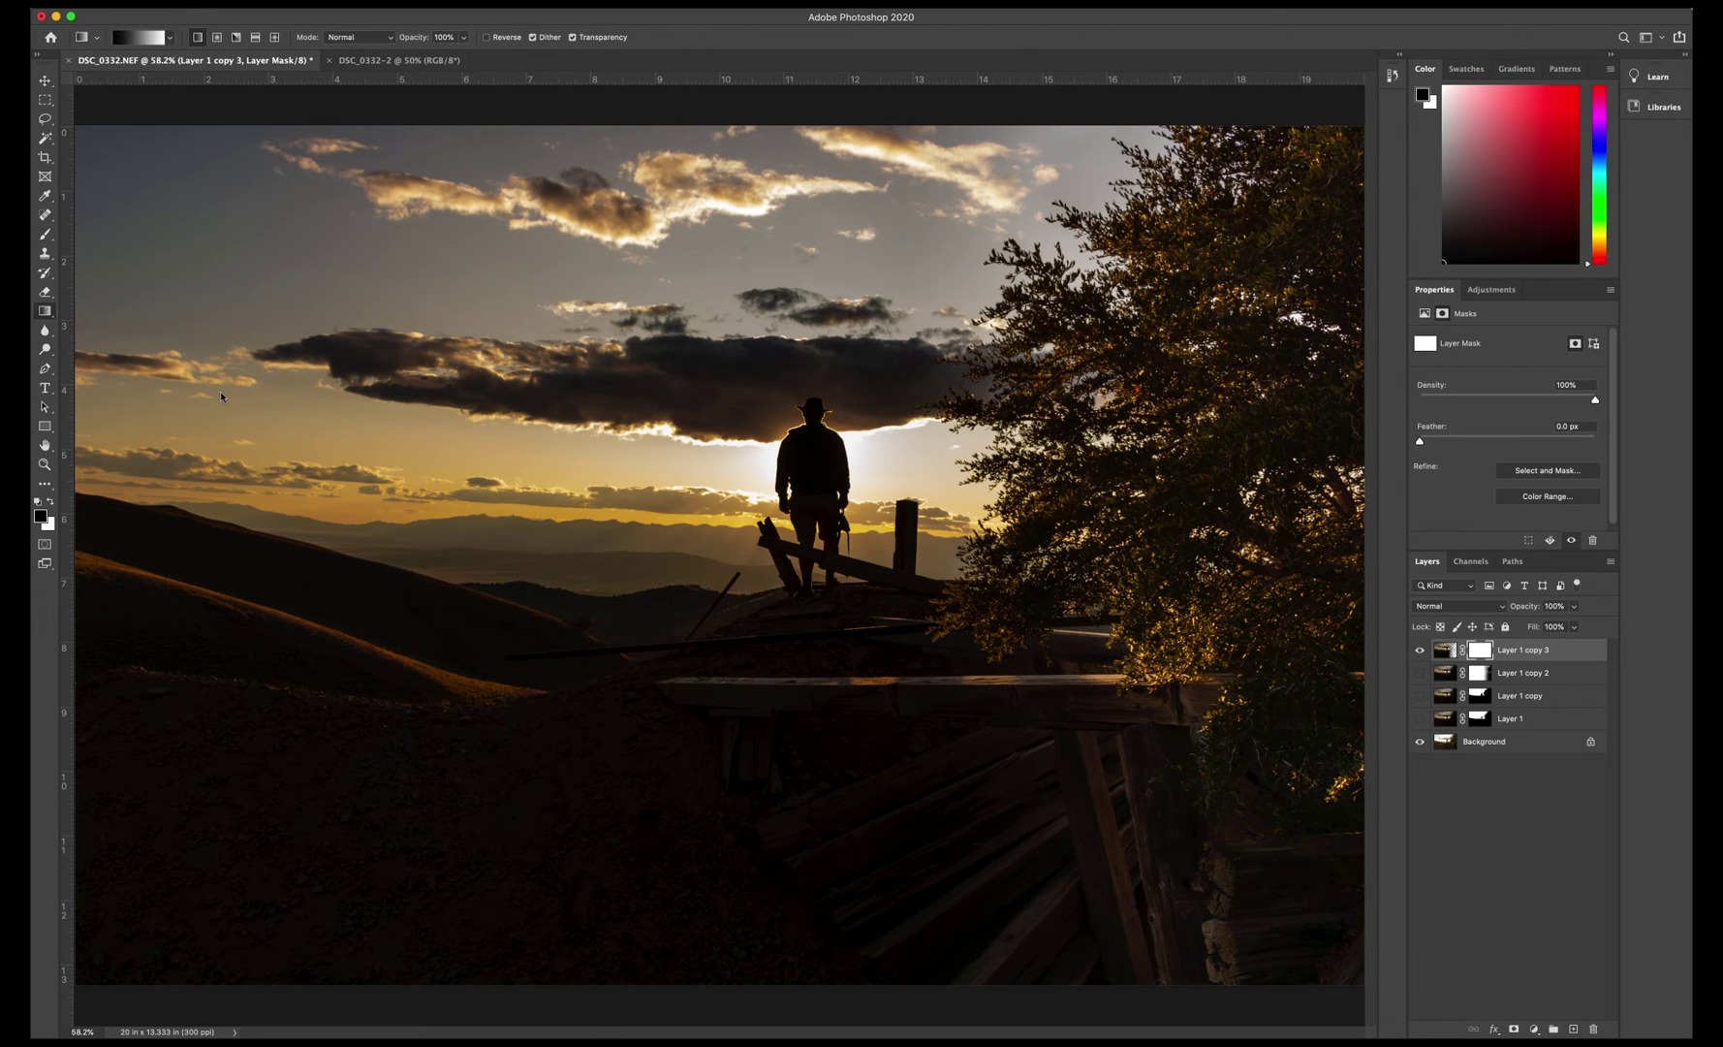
pyautogui.moveTo(611, 689); pyautogui.dragTo(620, 384)
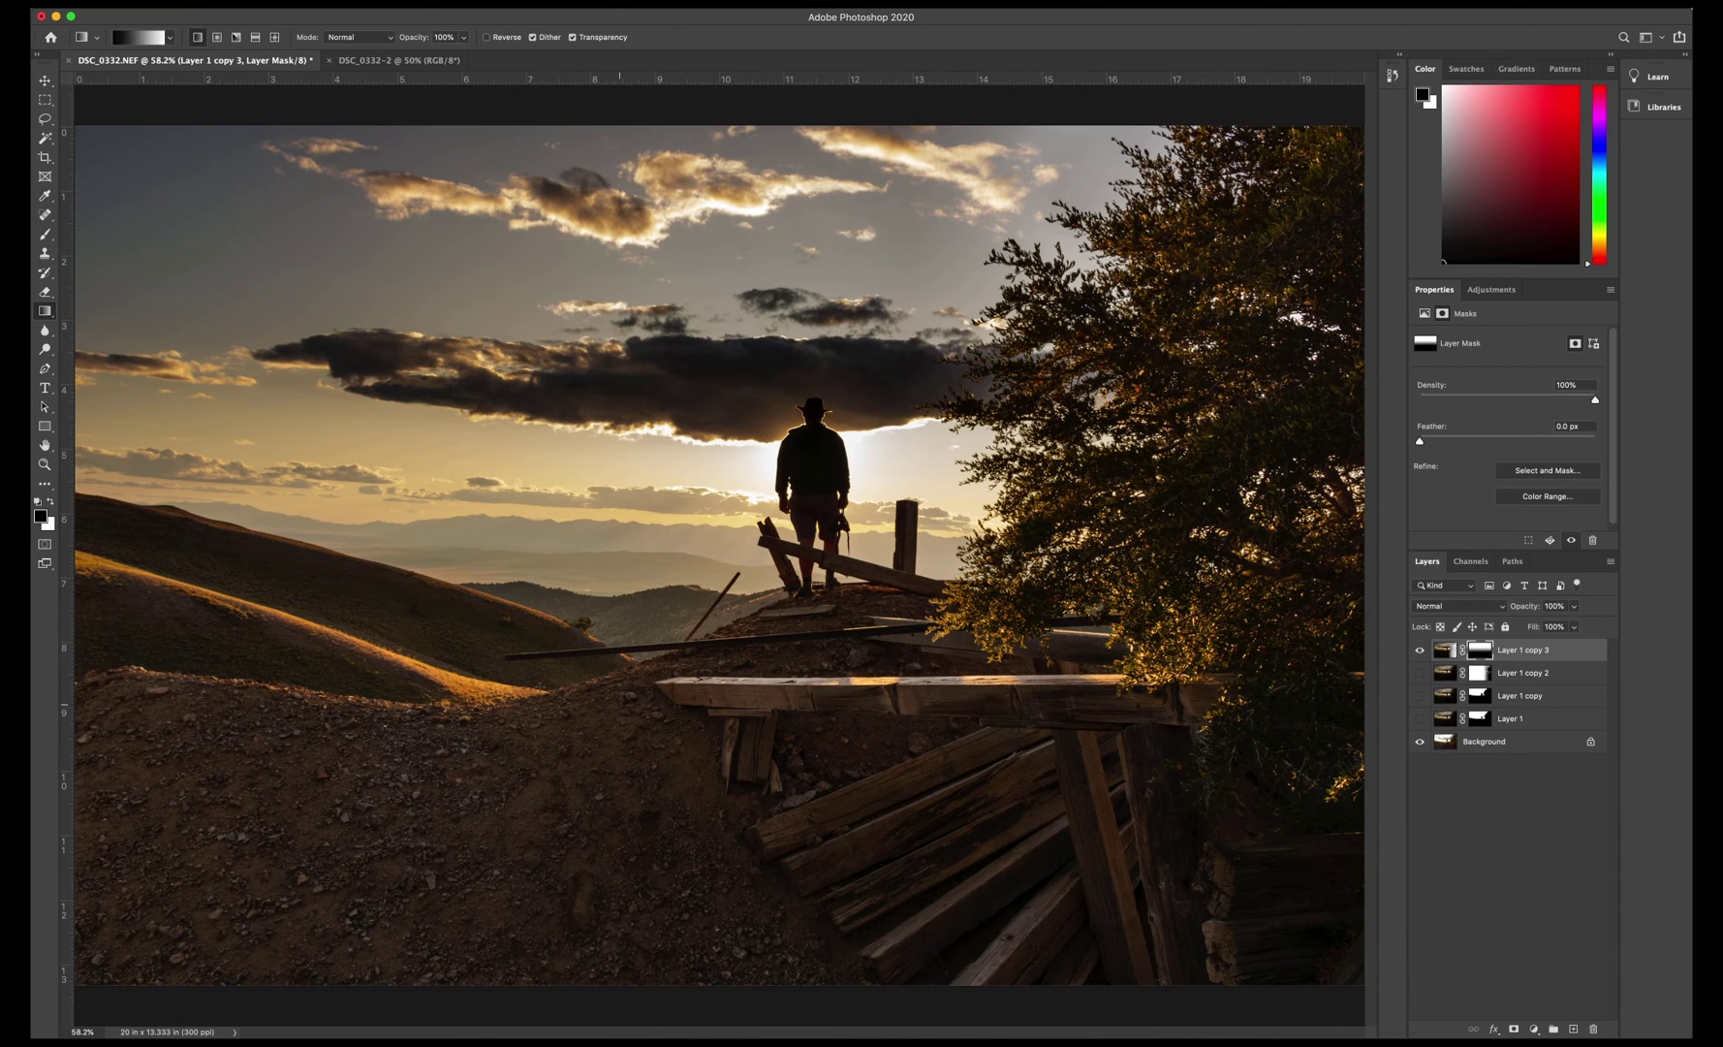
# Erase on the mask along the mountain horizon with the Eraser at 20% opacity to bring back the darker sky
pyautogui.click(44, 291)
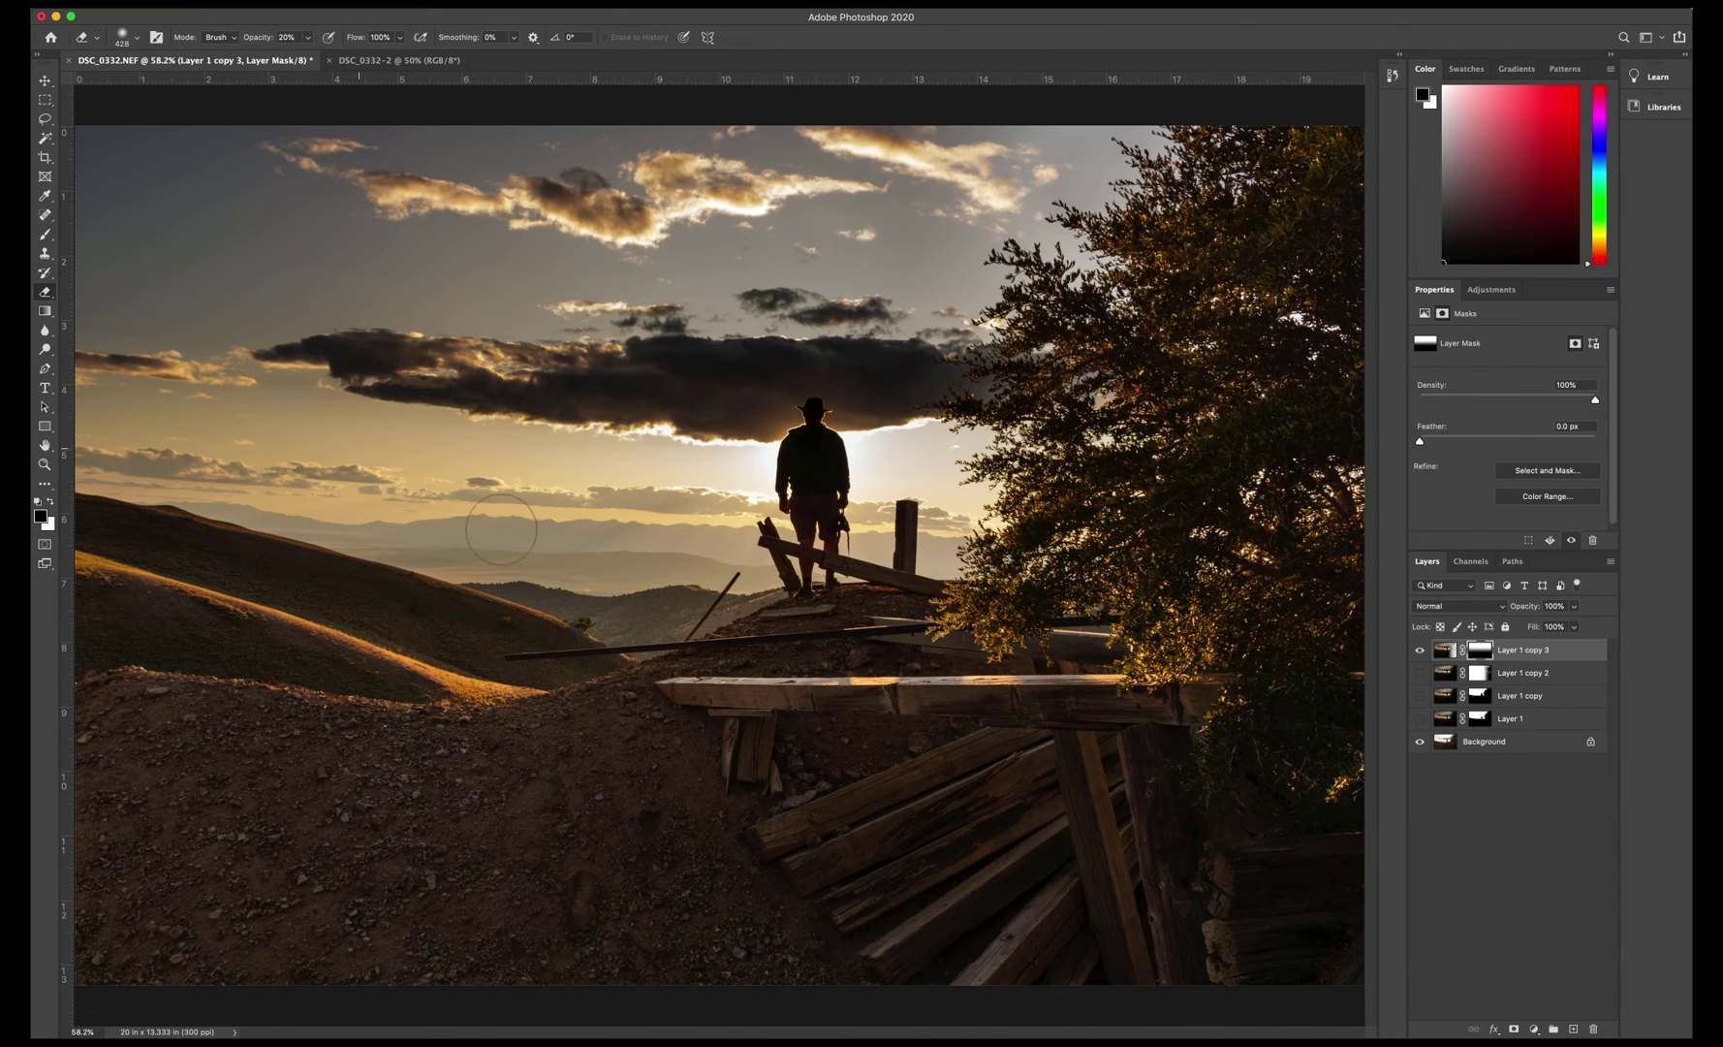
pyautogui.moveTo(729, 560)
pyautogui.mouseDown()
pyautogui.moveTo(472, 556)
pyautogui.moveTo(88, 480)
pyautogui.mouseUp()
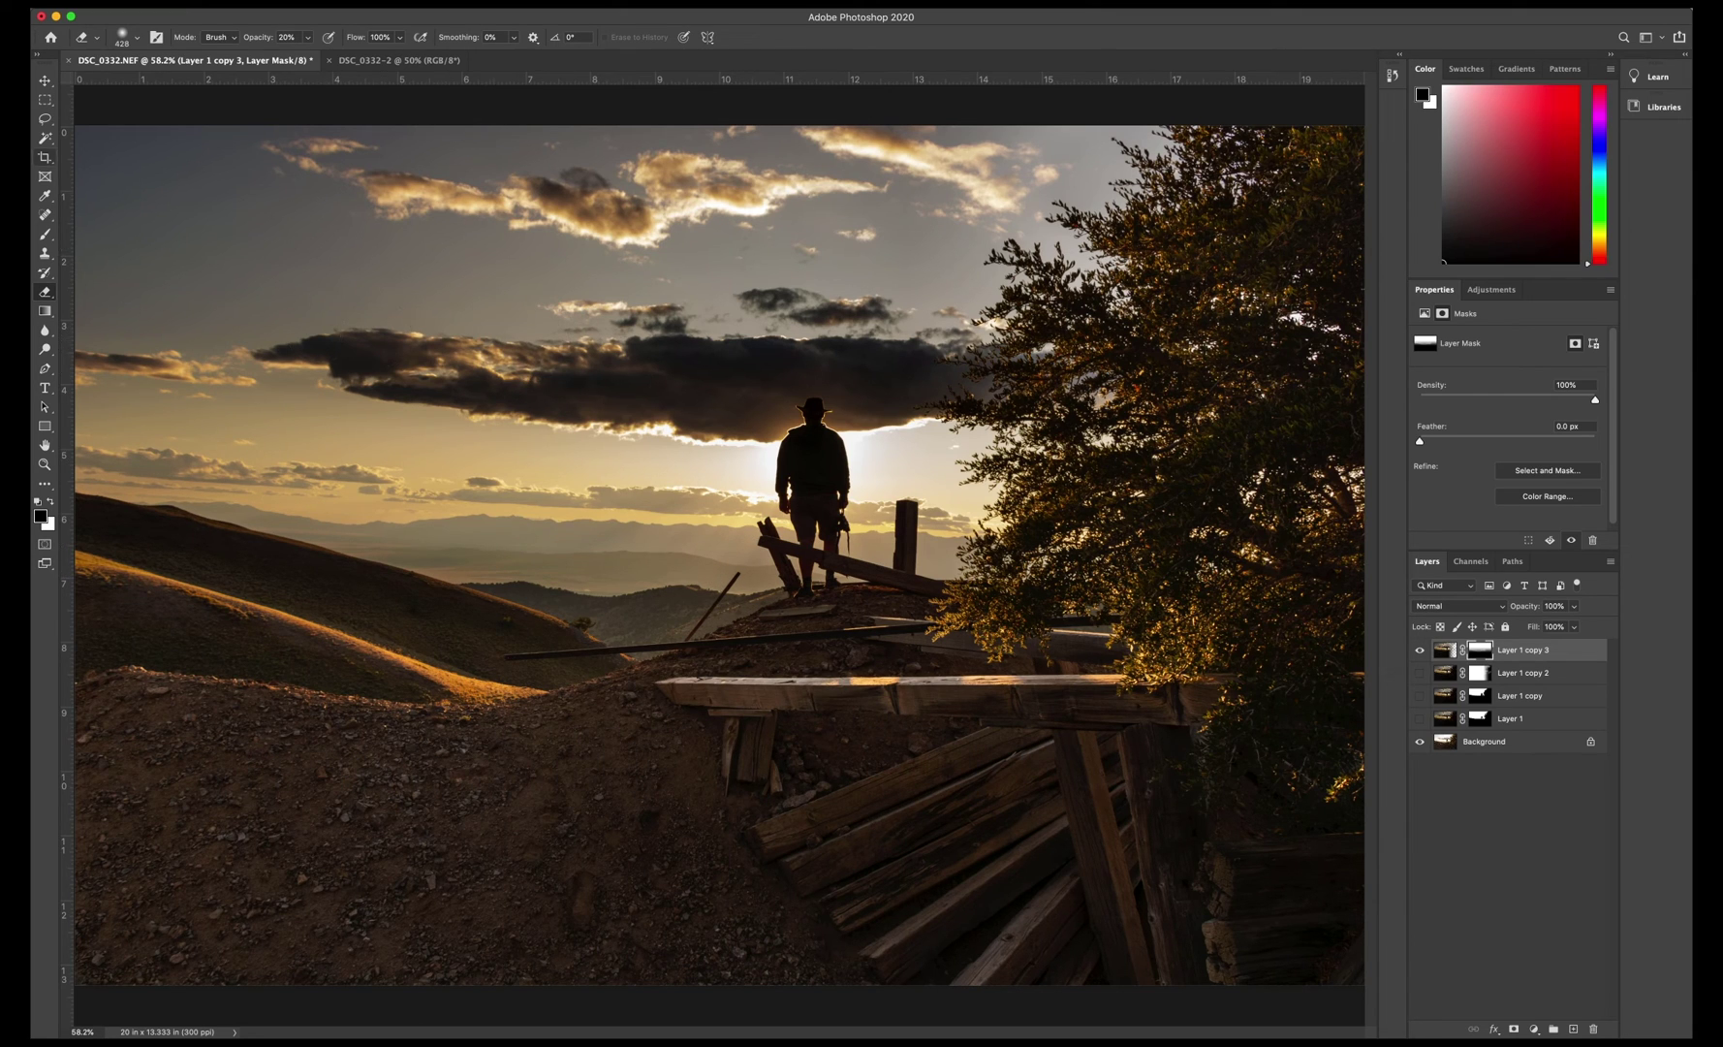
# Enlarge the man to 200%, hide Layer 1 copy 3 and make the Background the active layer
pyautogui.click(45, 235)
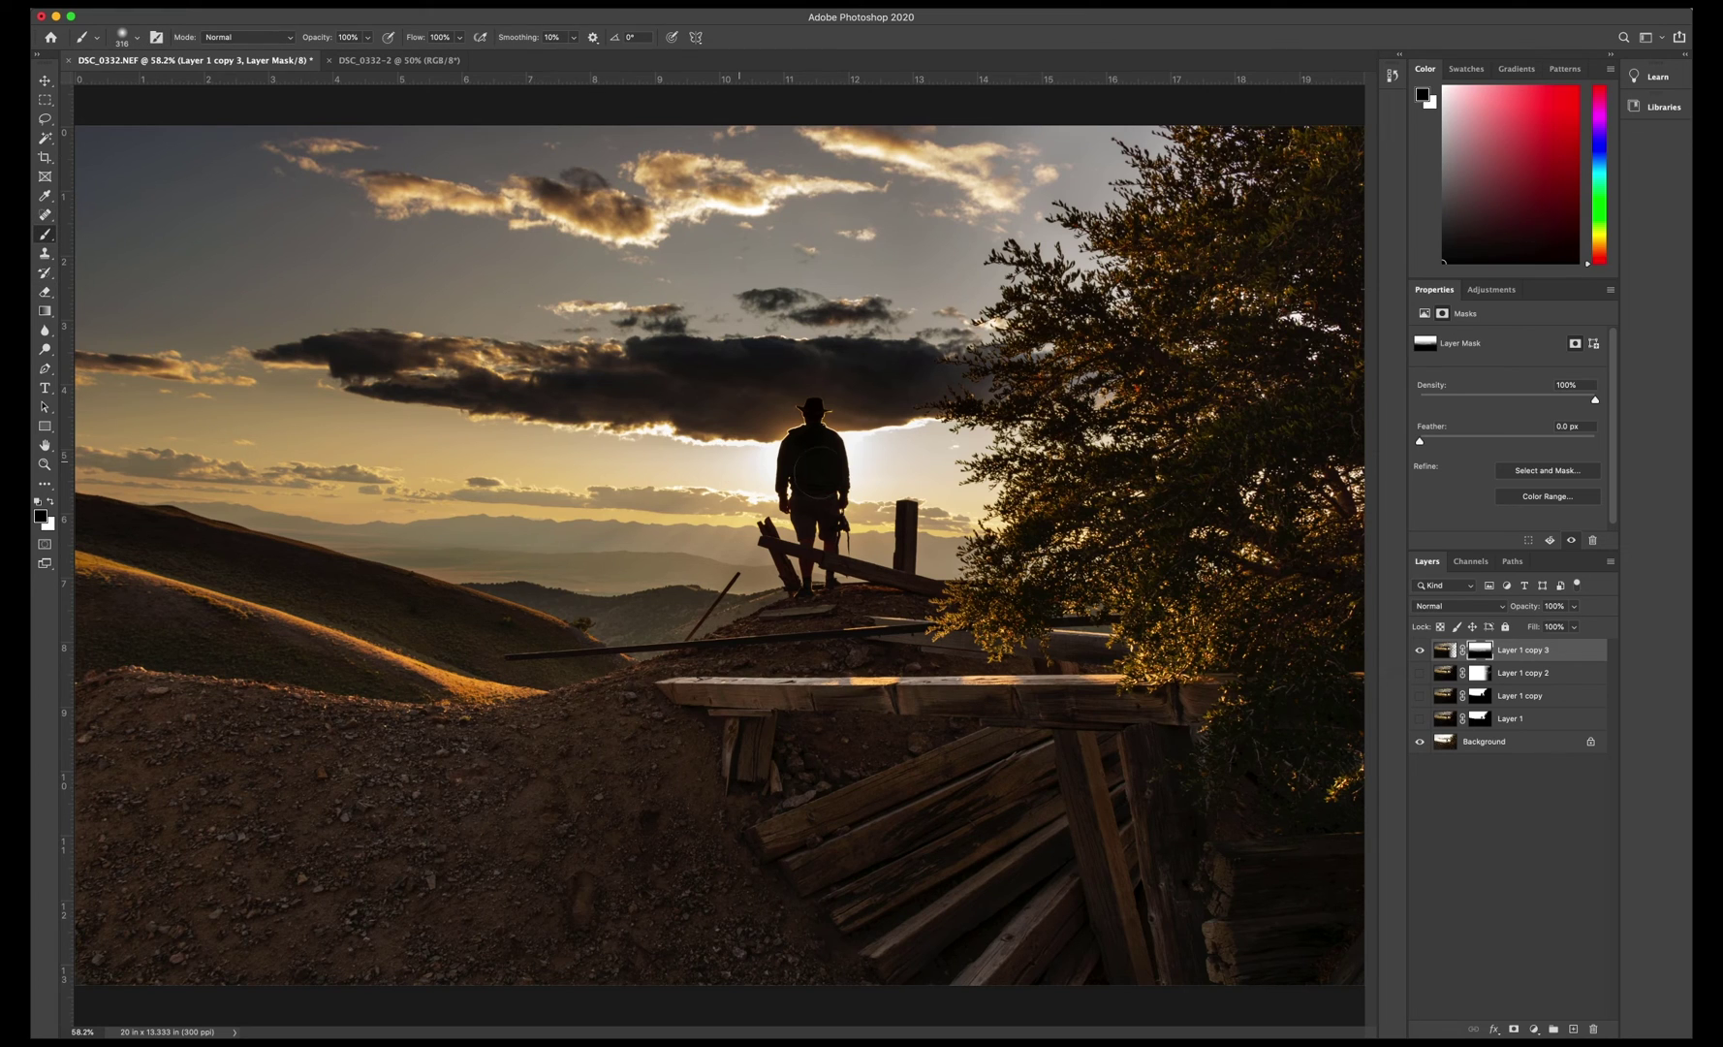
pyautogui.moveTo(813, 464); pyautogui.dragTo(820, 582)
pyautogui.click(44, 464)
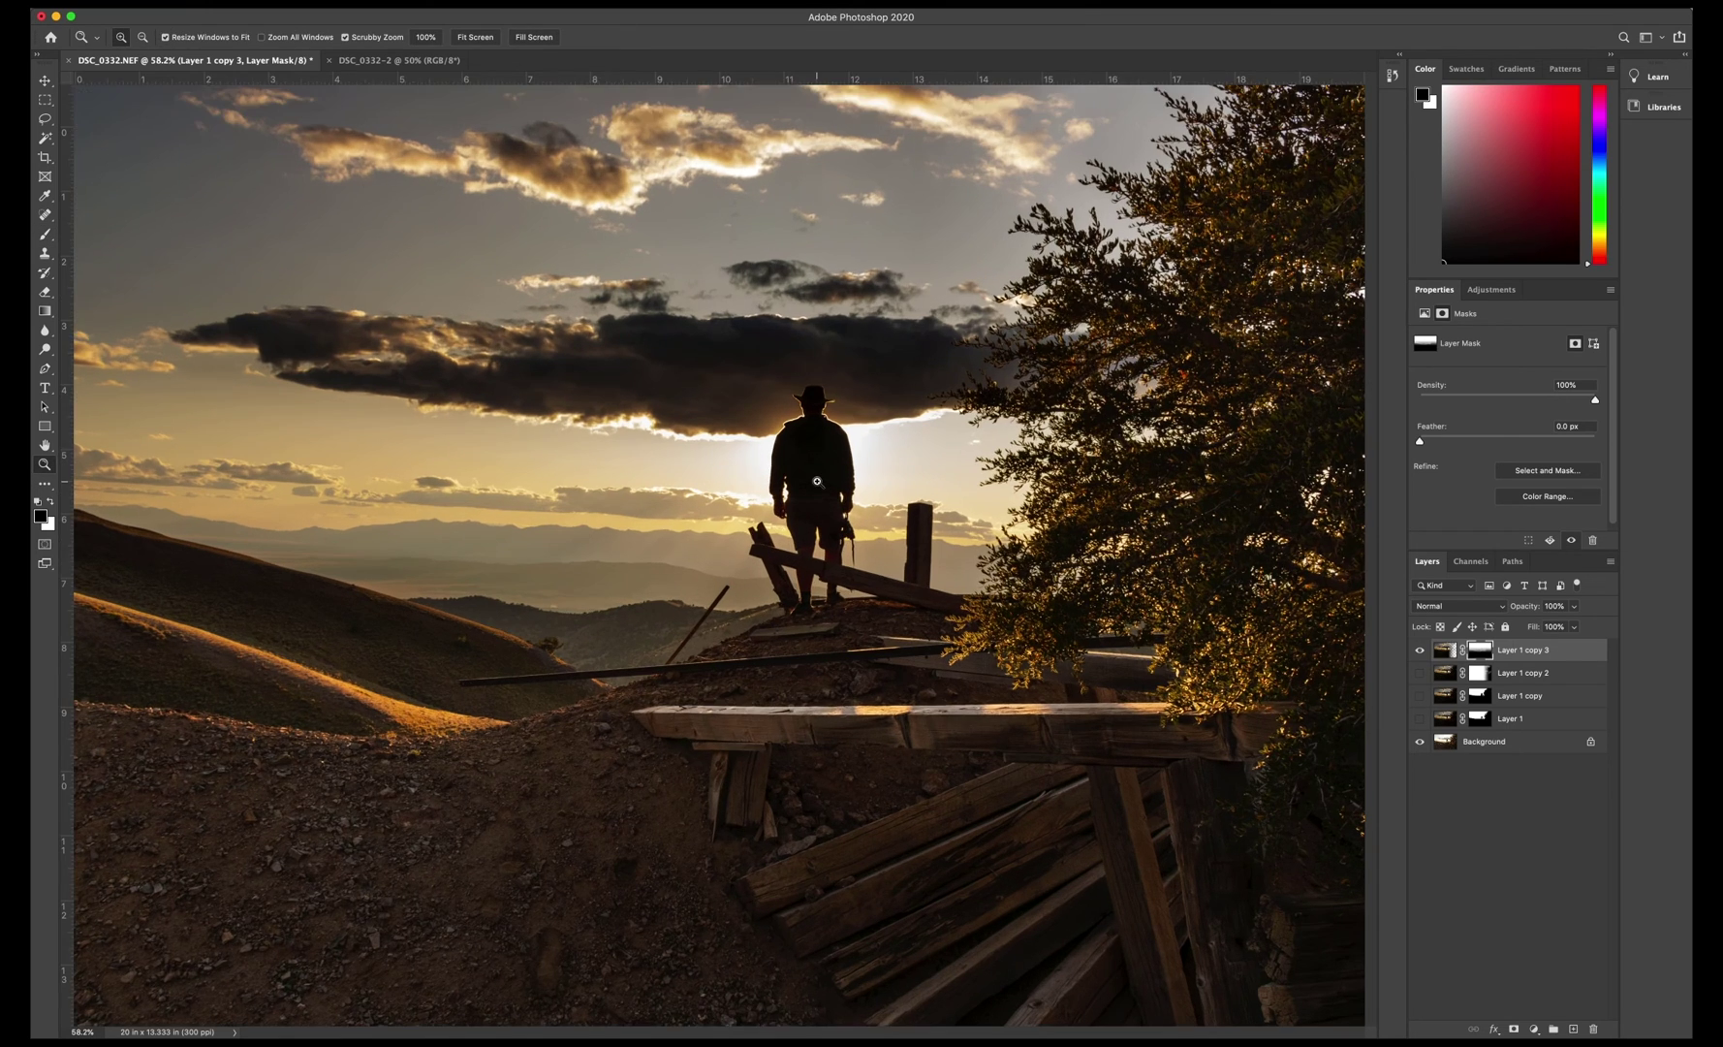
pyautogui.click(819, 479)
pyautogui.click(825, 474)
pyautogui.click(826, 474)
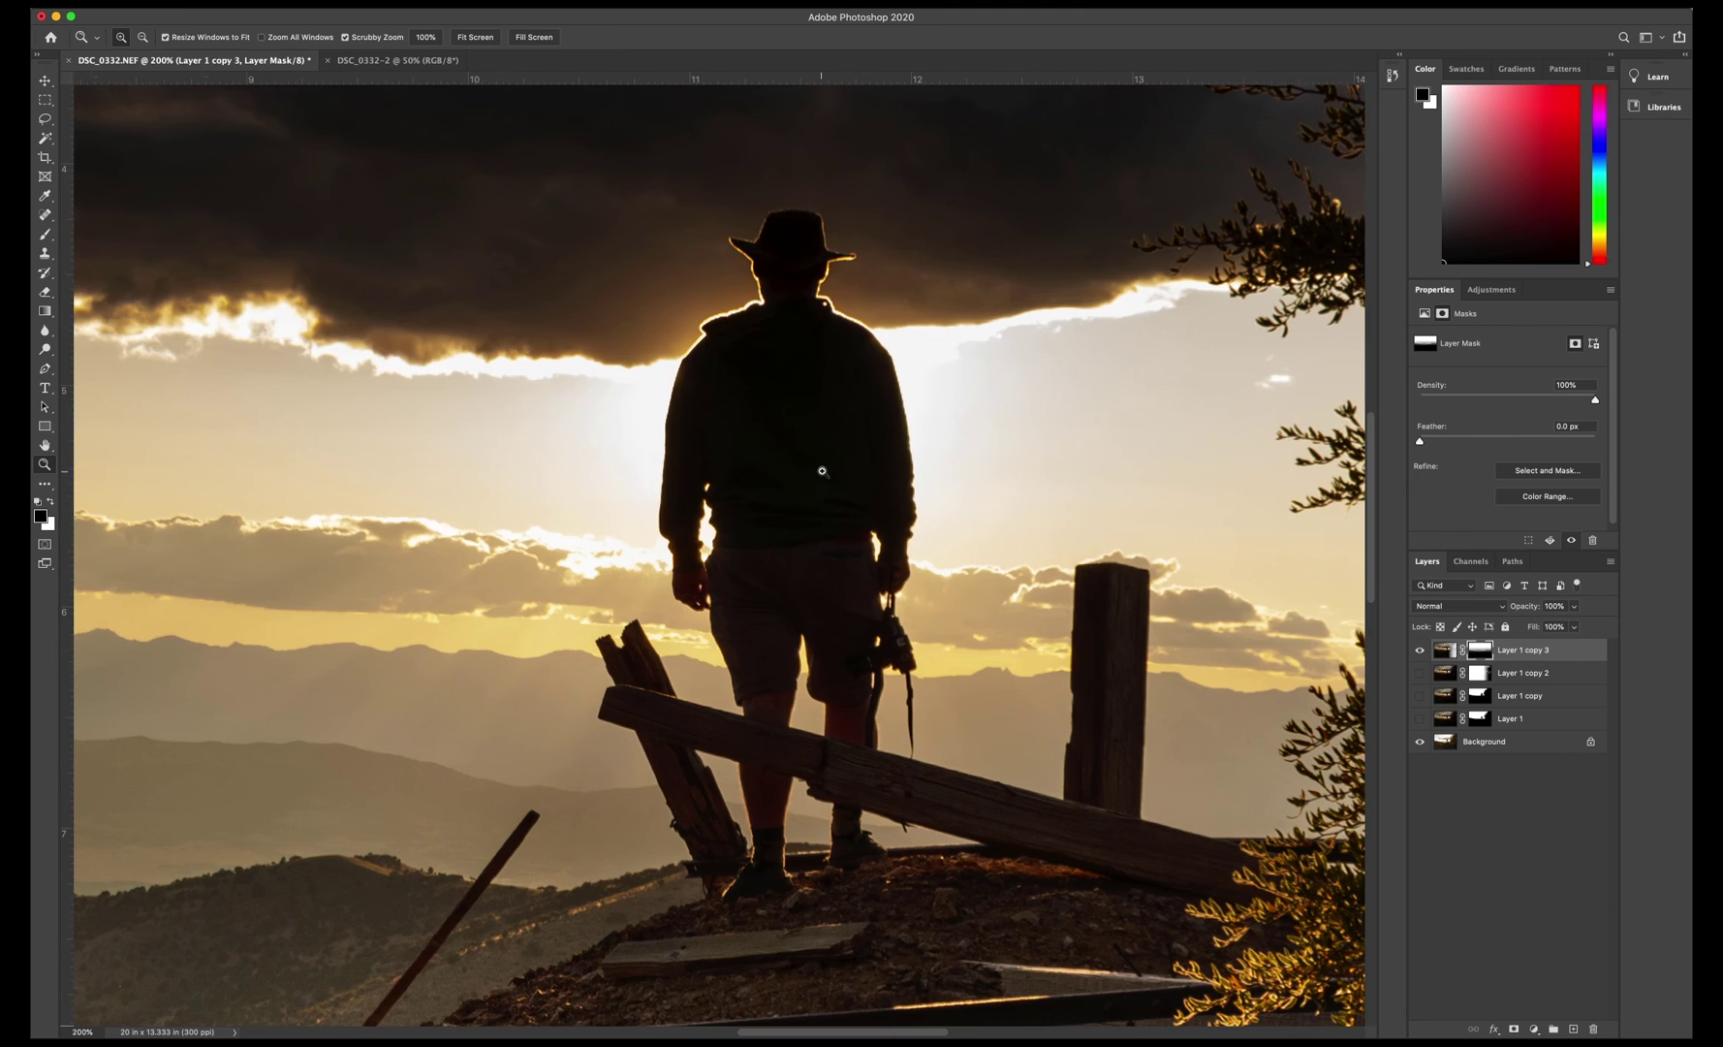
pyautogui.click(1419, 651)
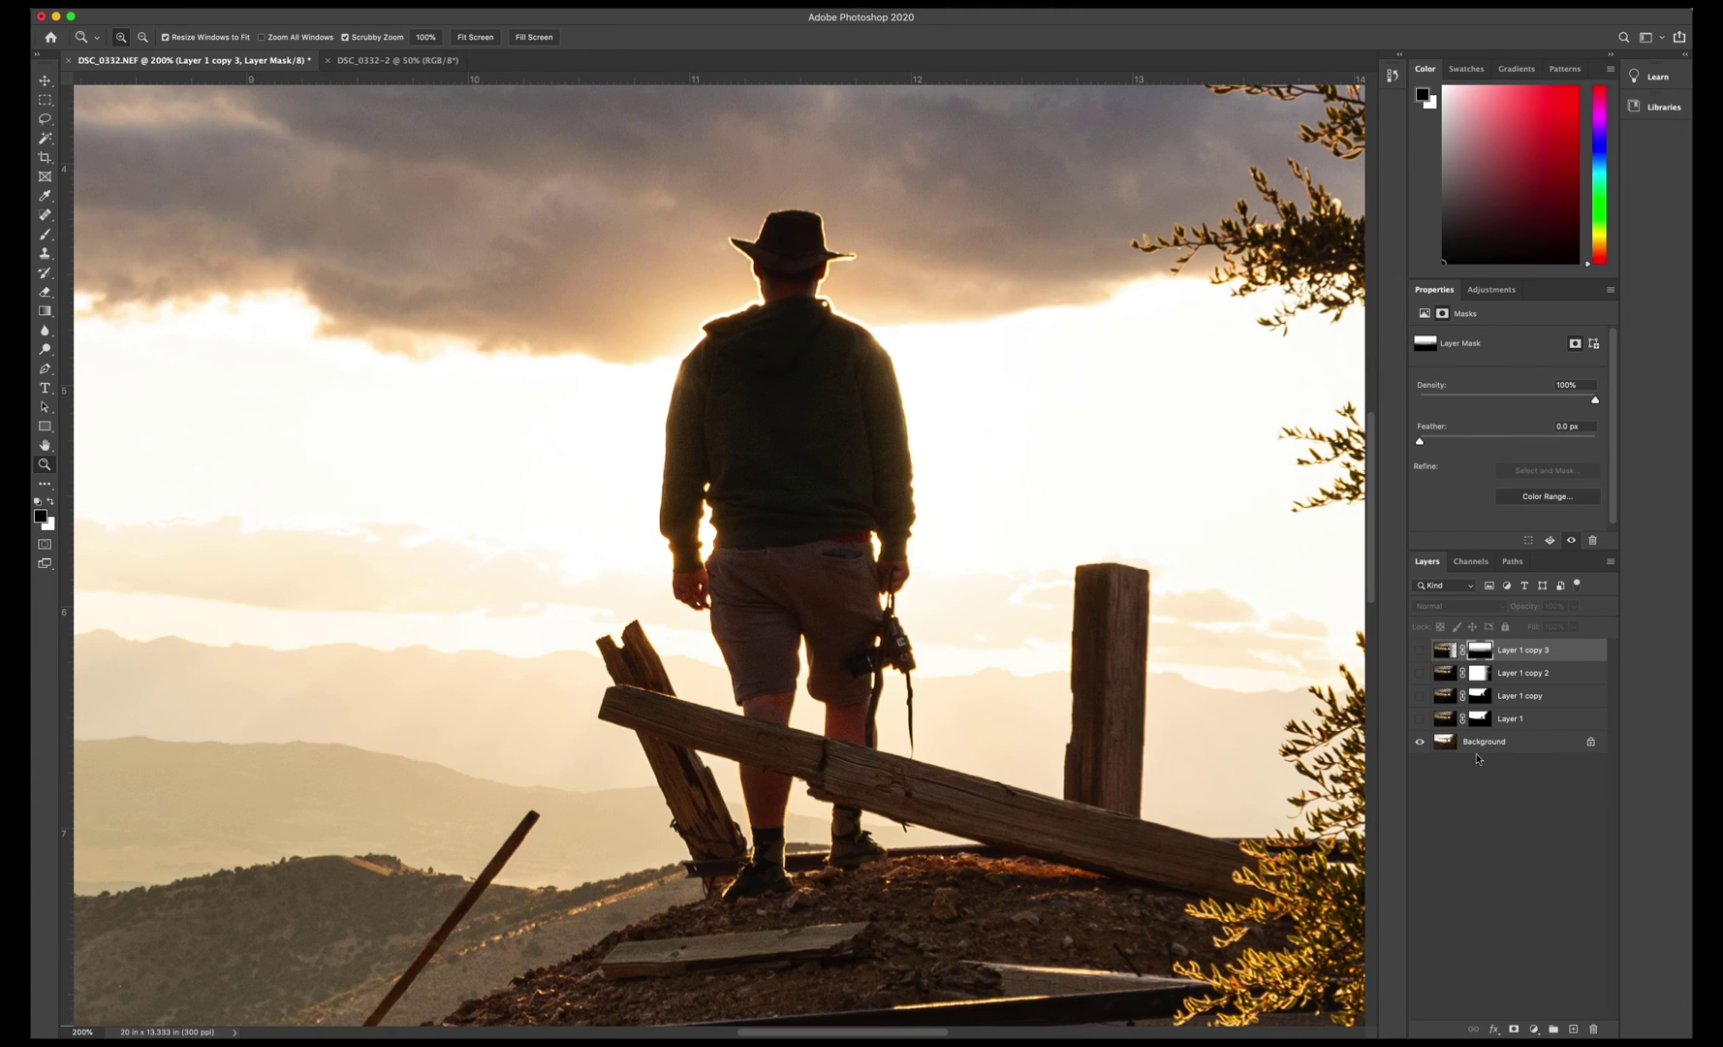
pyautogui.click(1452, 746)
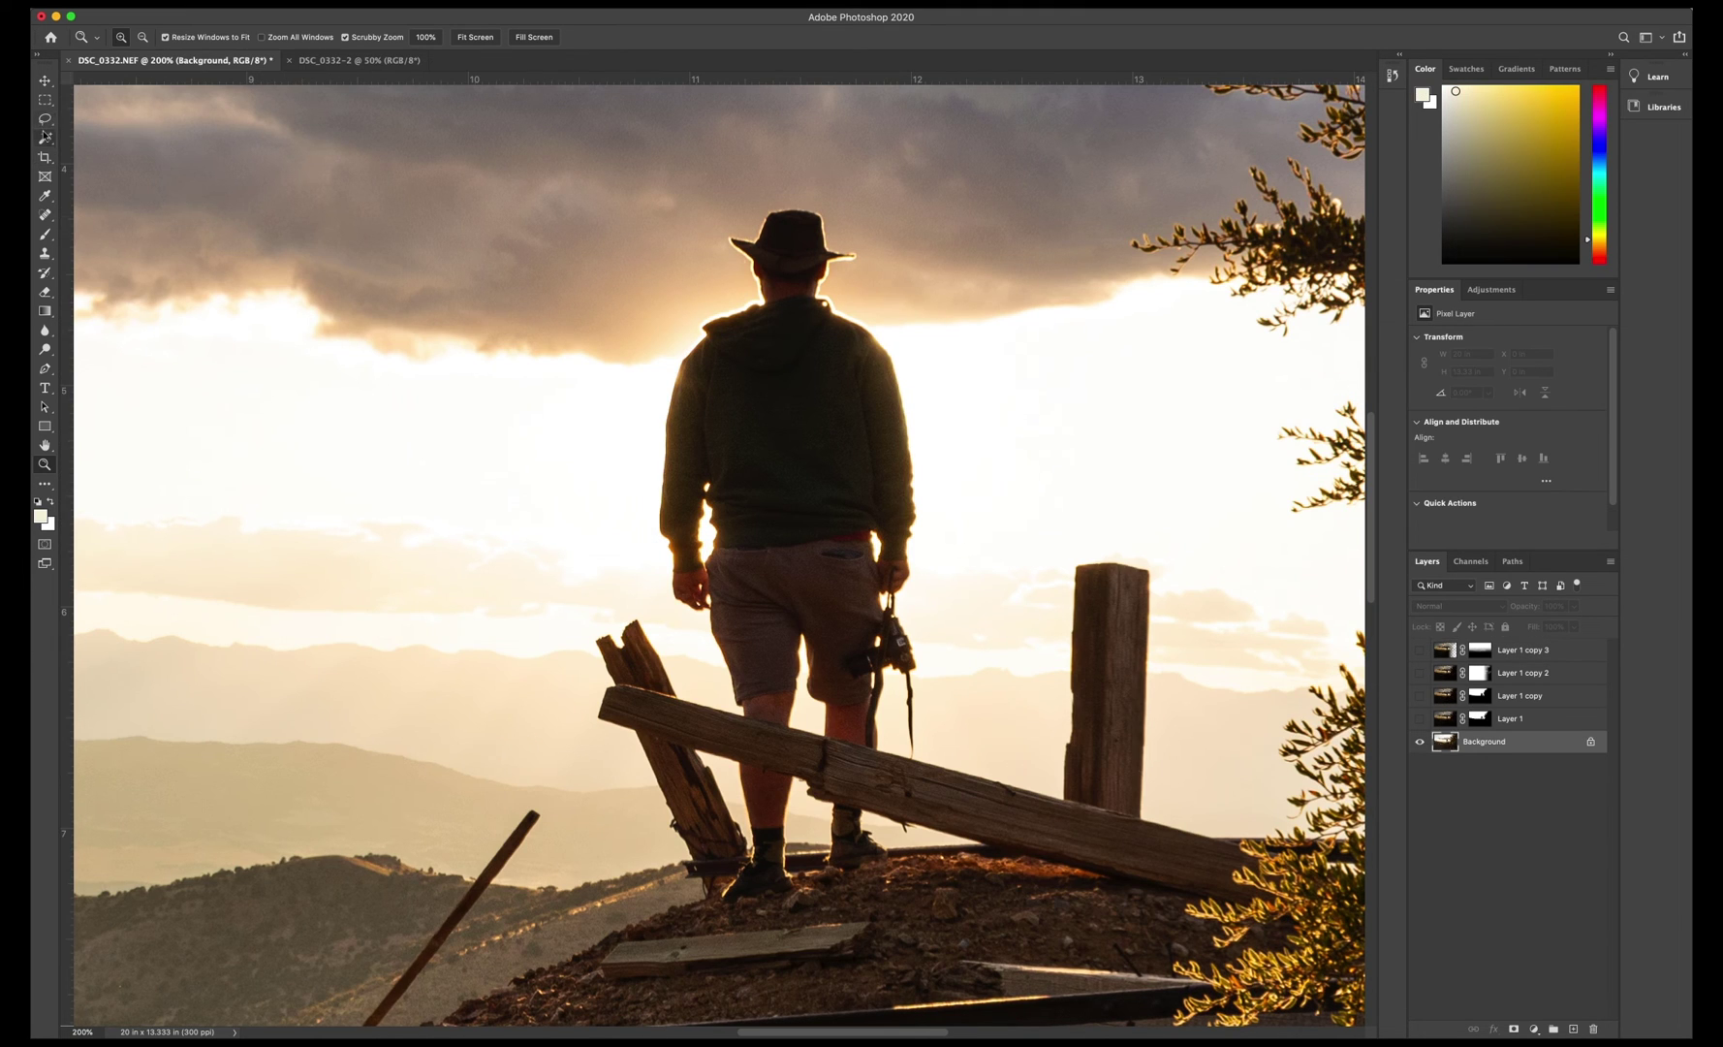
# Select the bright sky on both sides of the man with the Magic Wand at tolerance 40, including the glow around his shoulders
pyautogui.click(44, 138)
pyautogui.click(615, 485)
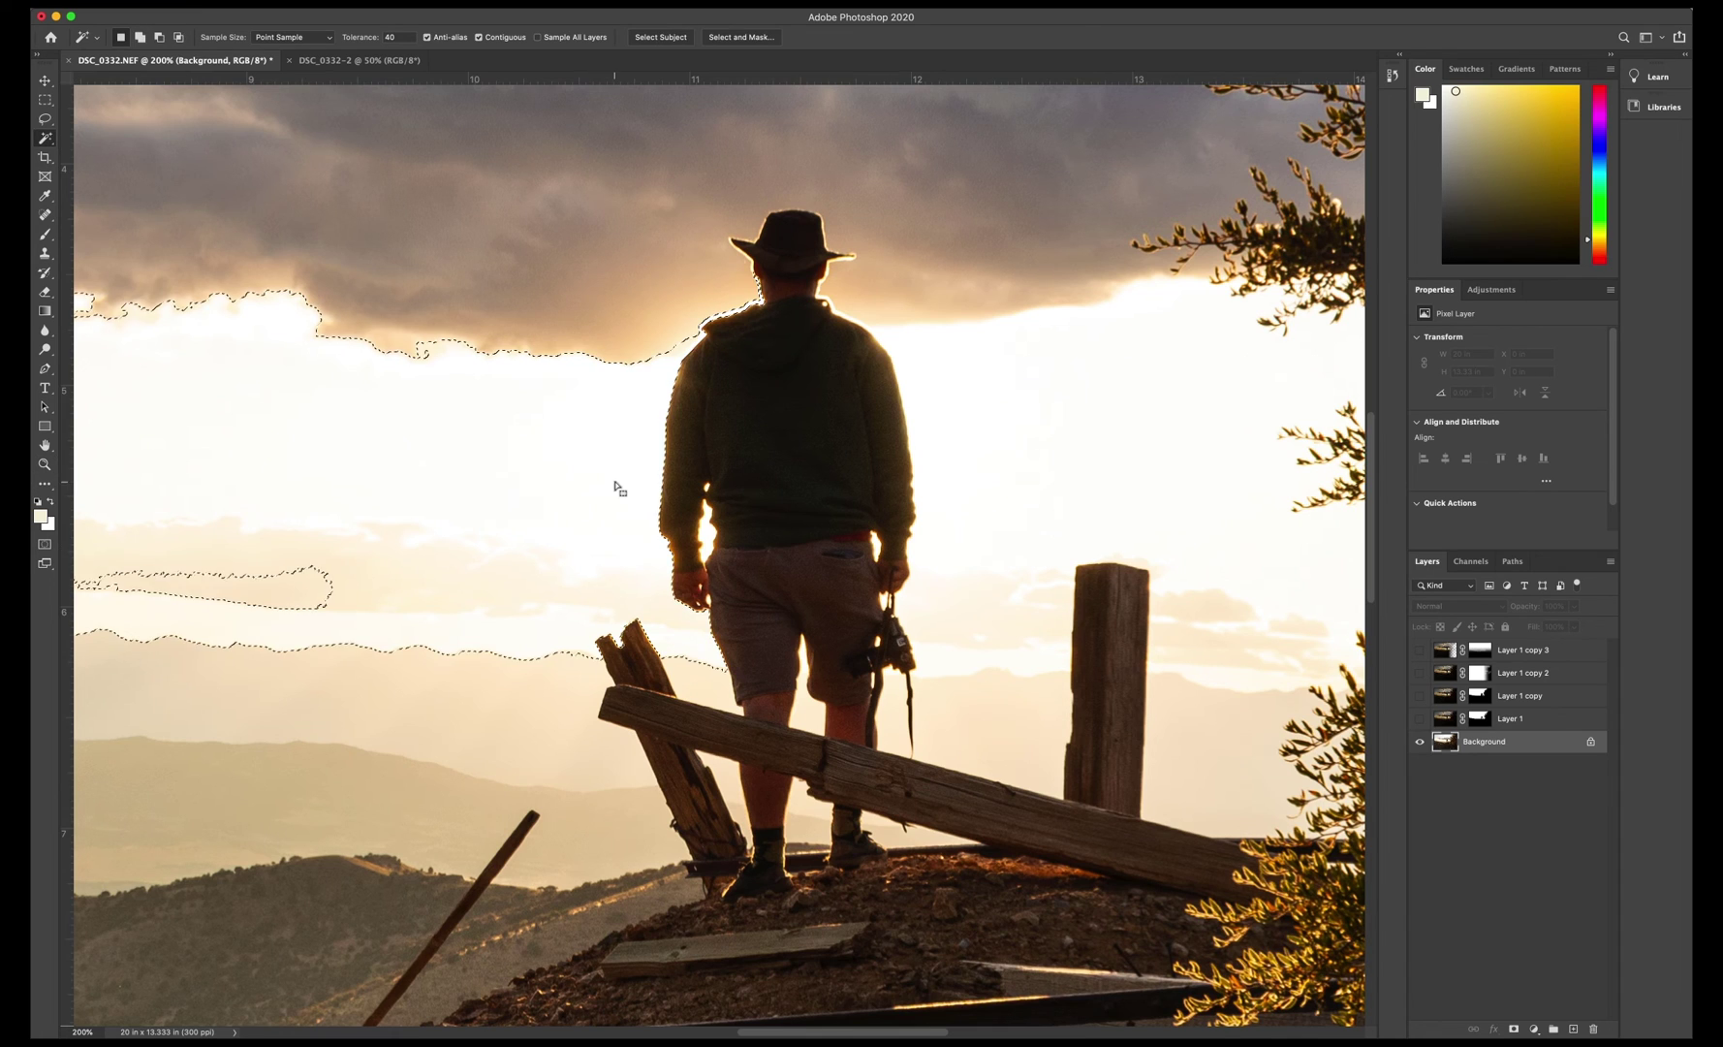
pyautogui.keyDown('shift'); pyautogui.click(975, 454); pyautogui.keyUp('shift')
pyautogui.keyDown('shift'); pyautogui.click(712, 320); pyautogui.keyUp('shift')
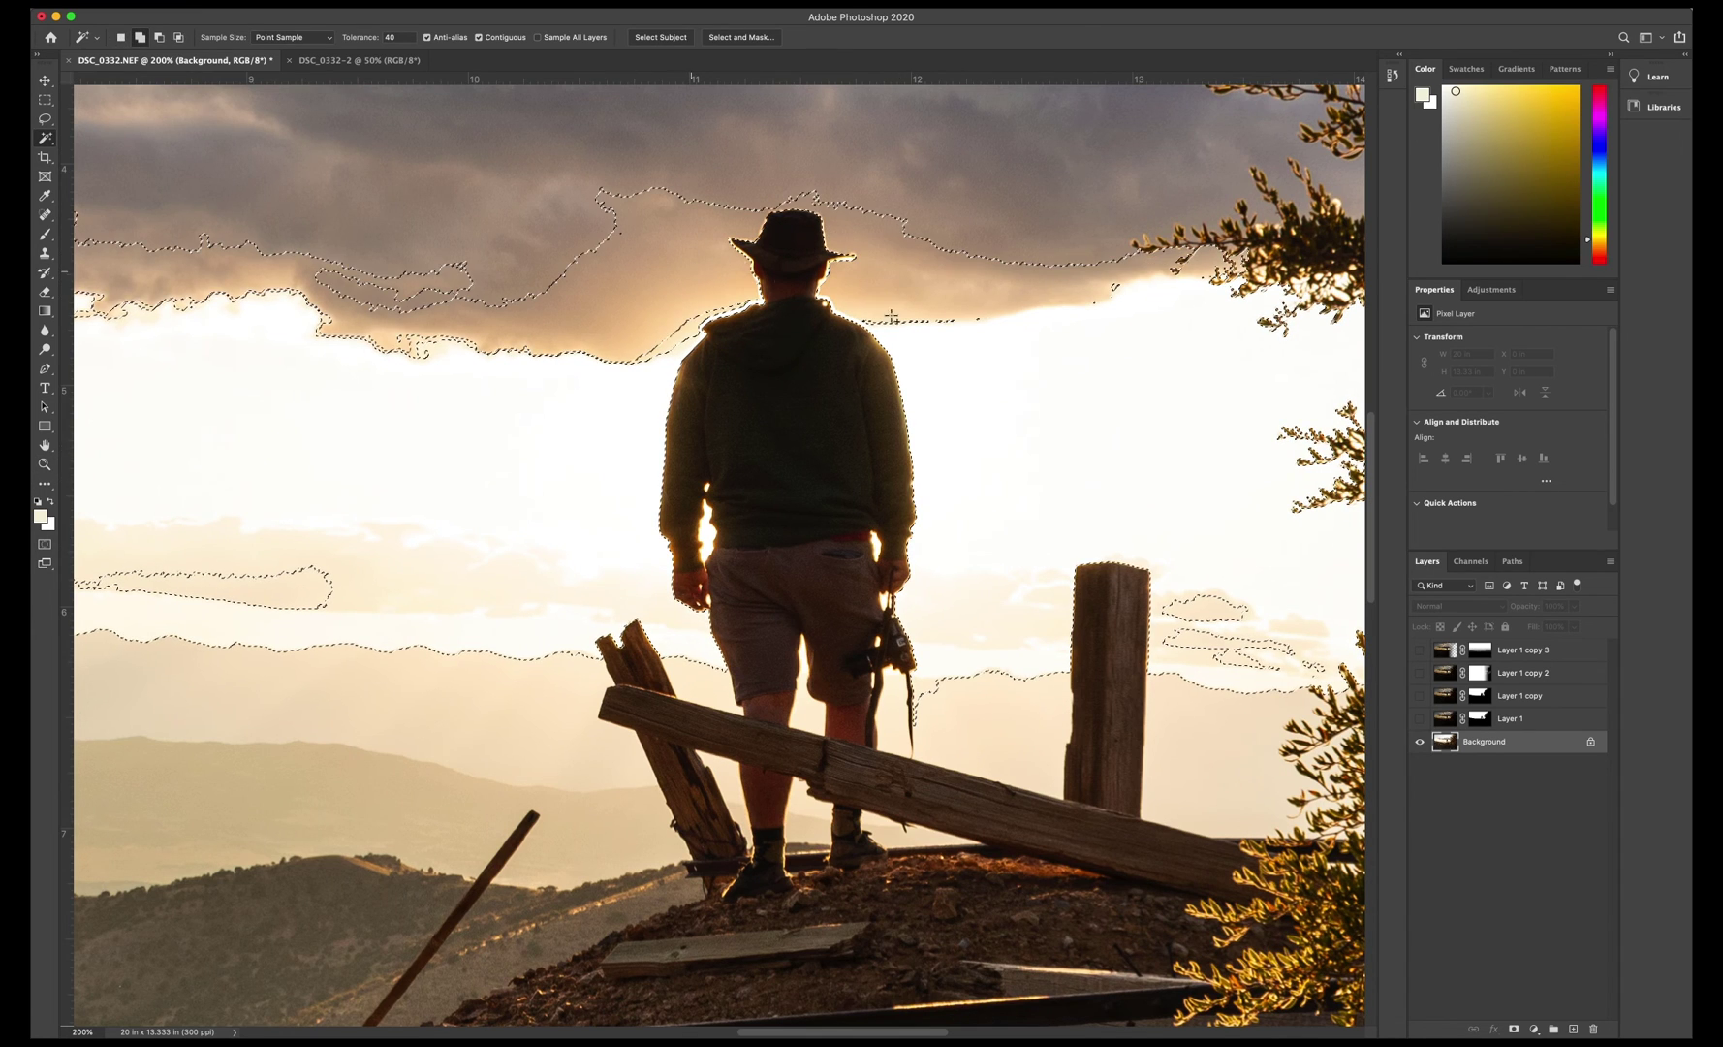
pyautogui.keyDown('shift'); pyautogui.click(695, 327); pyautogui.keyUp('shift')
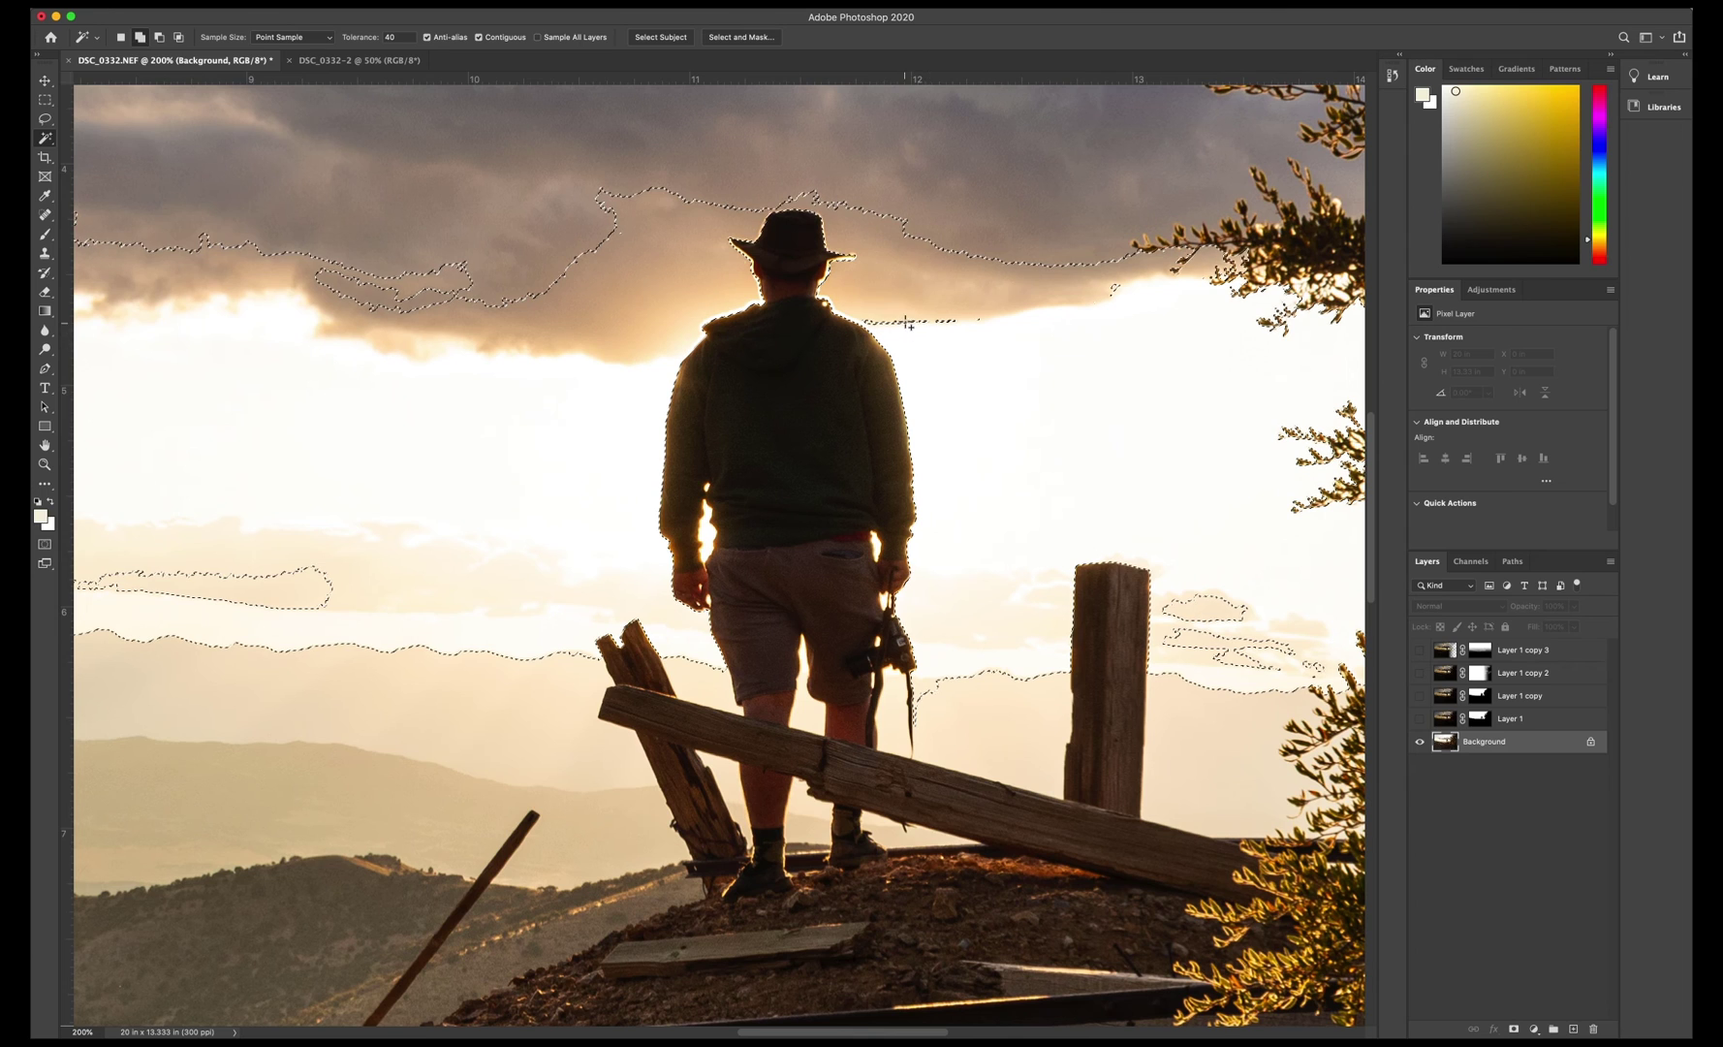
# Add the sky around the wooden beams, the hazy mountains and the dark cloud above the hat to the selection
pyautogui.keyDown('shift'); pyautogui.click(1061, 761); pyautogui.keyUp('shift')
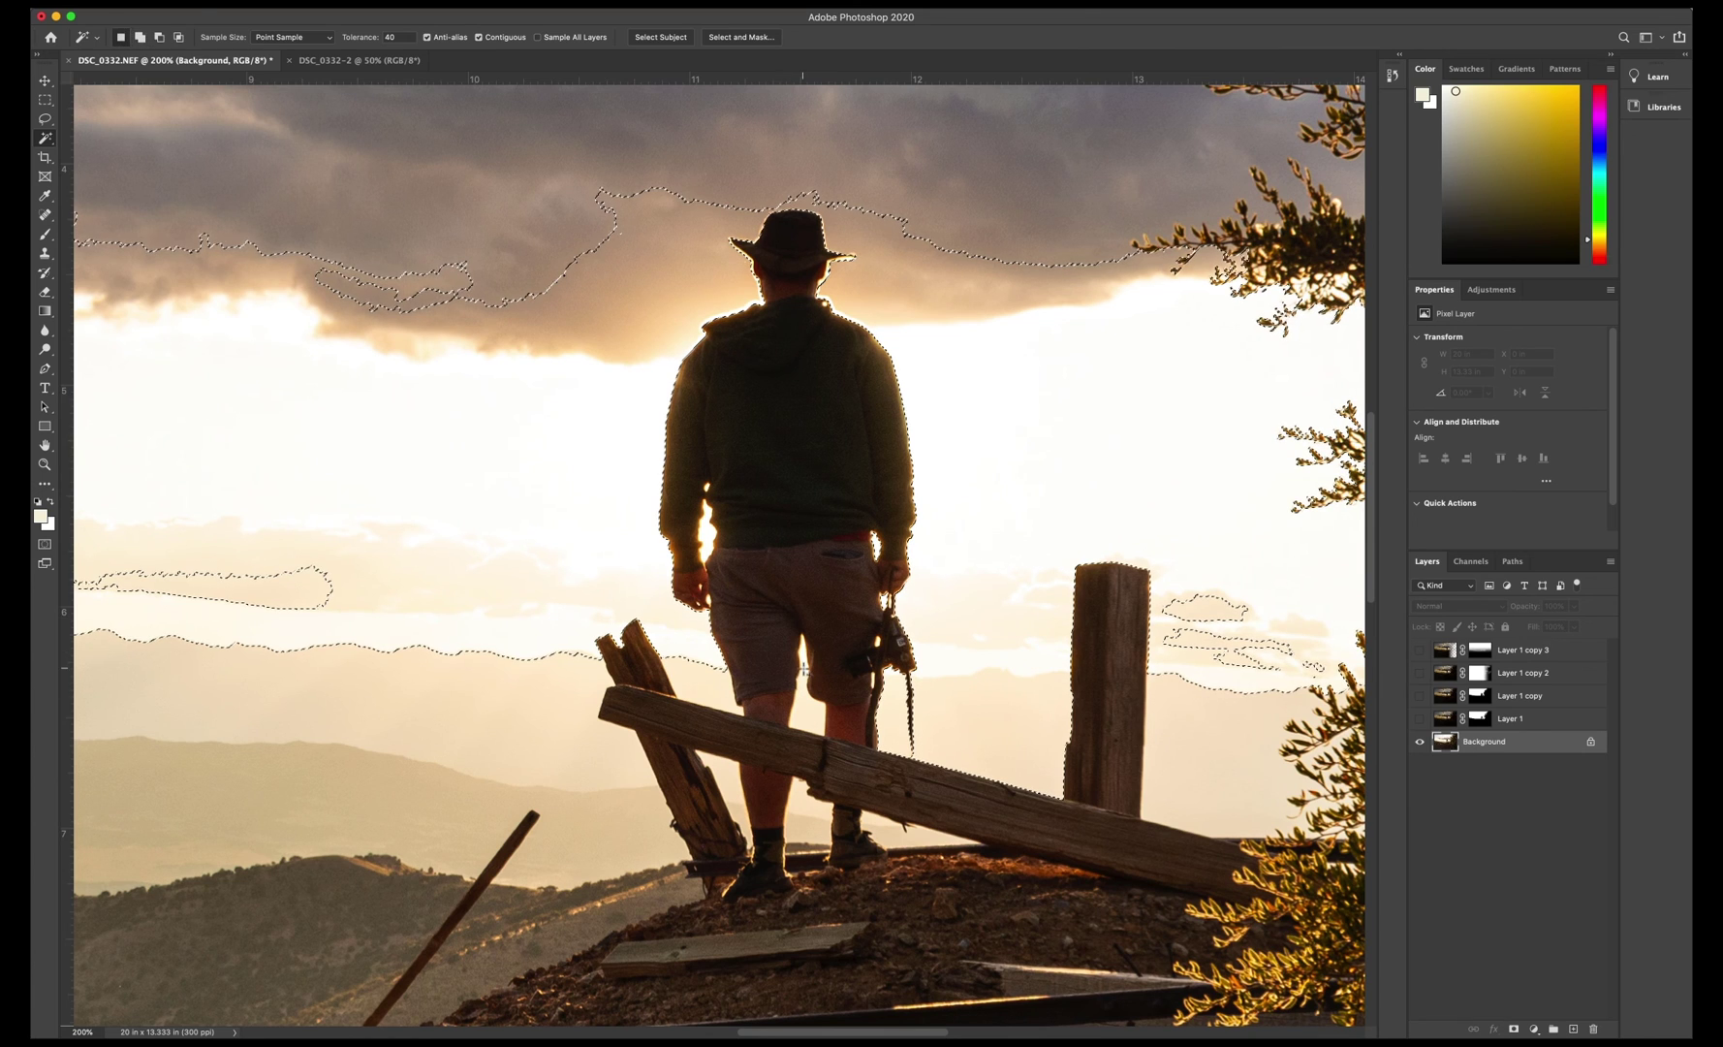
pyautogui.keyDown('shift'); pyautogui.click(716, 688); pyautogui.keyUp('shift')
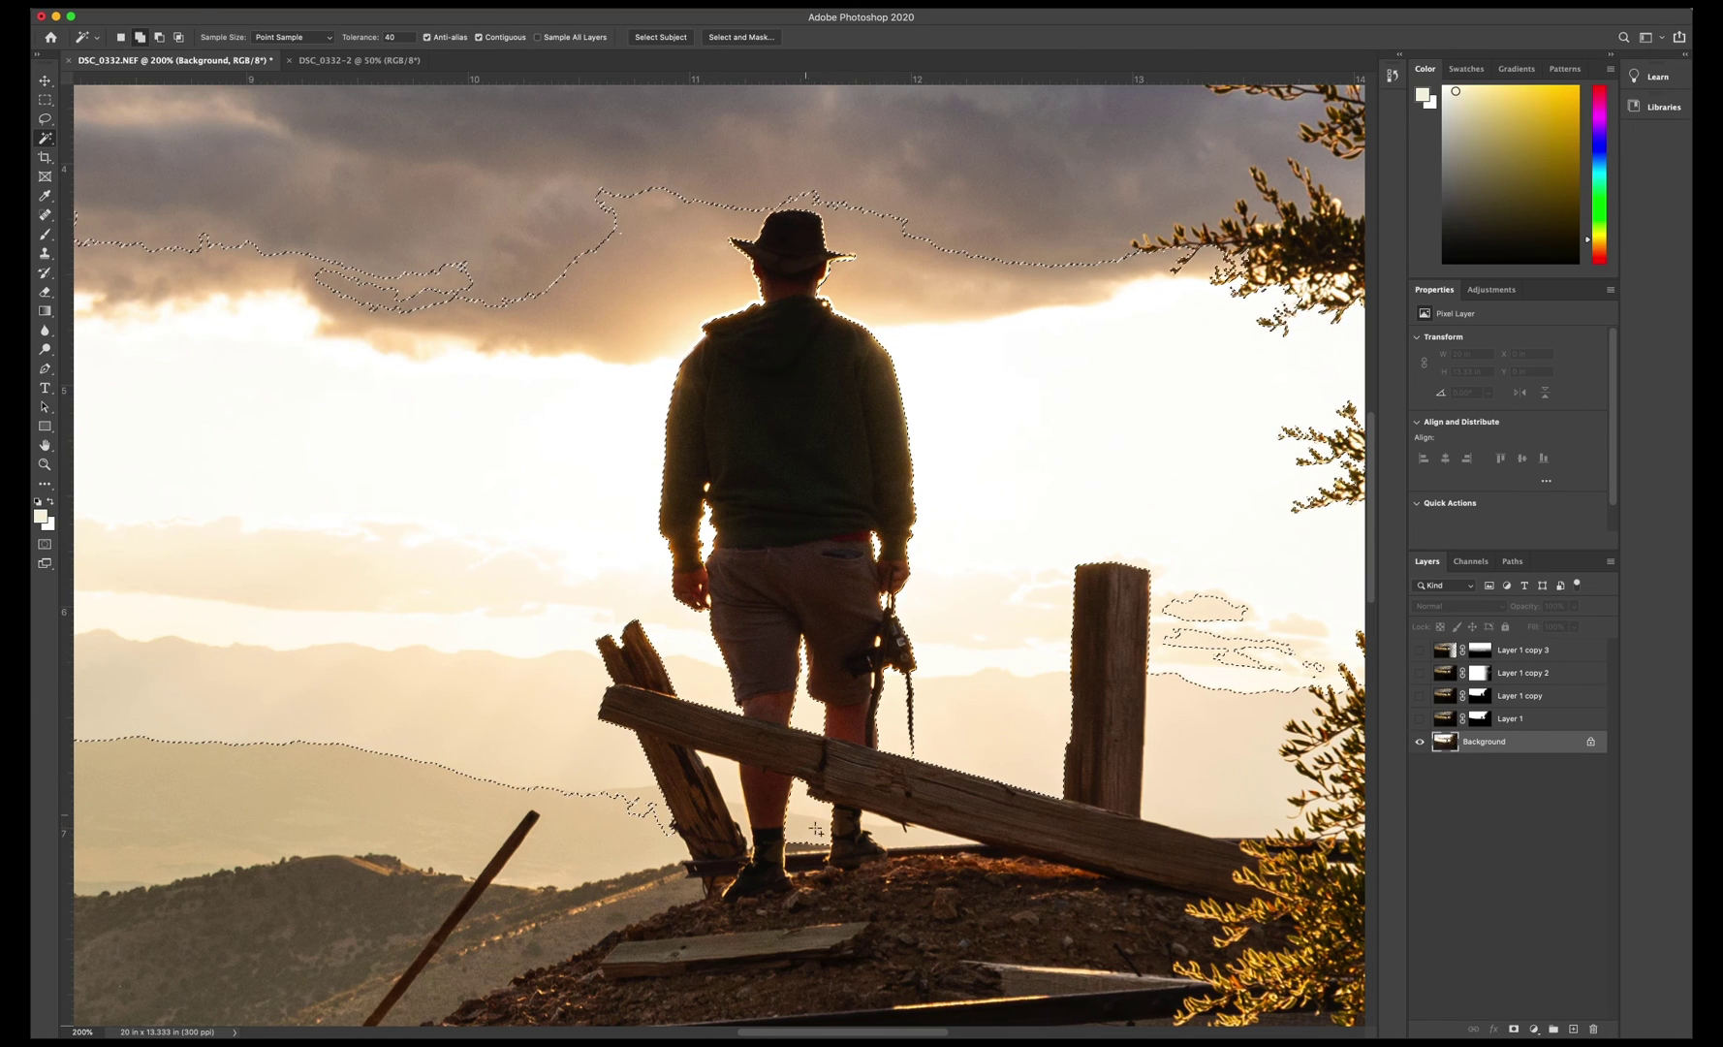
pyautogui.keyDown('shift'); pyautogui.click(726, 780); pyautogui.keyUp('shift')
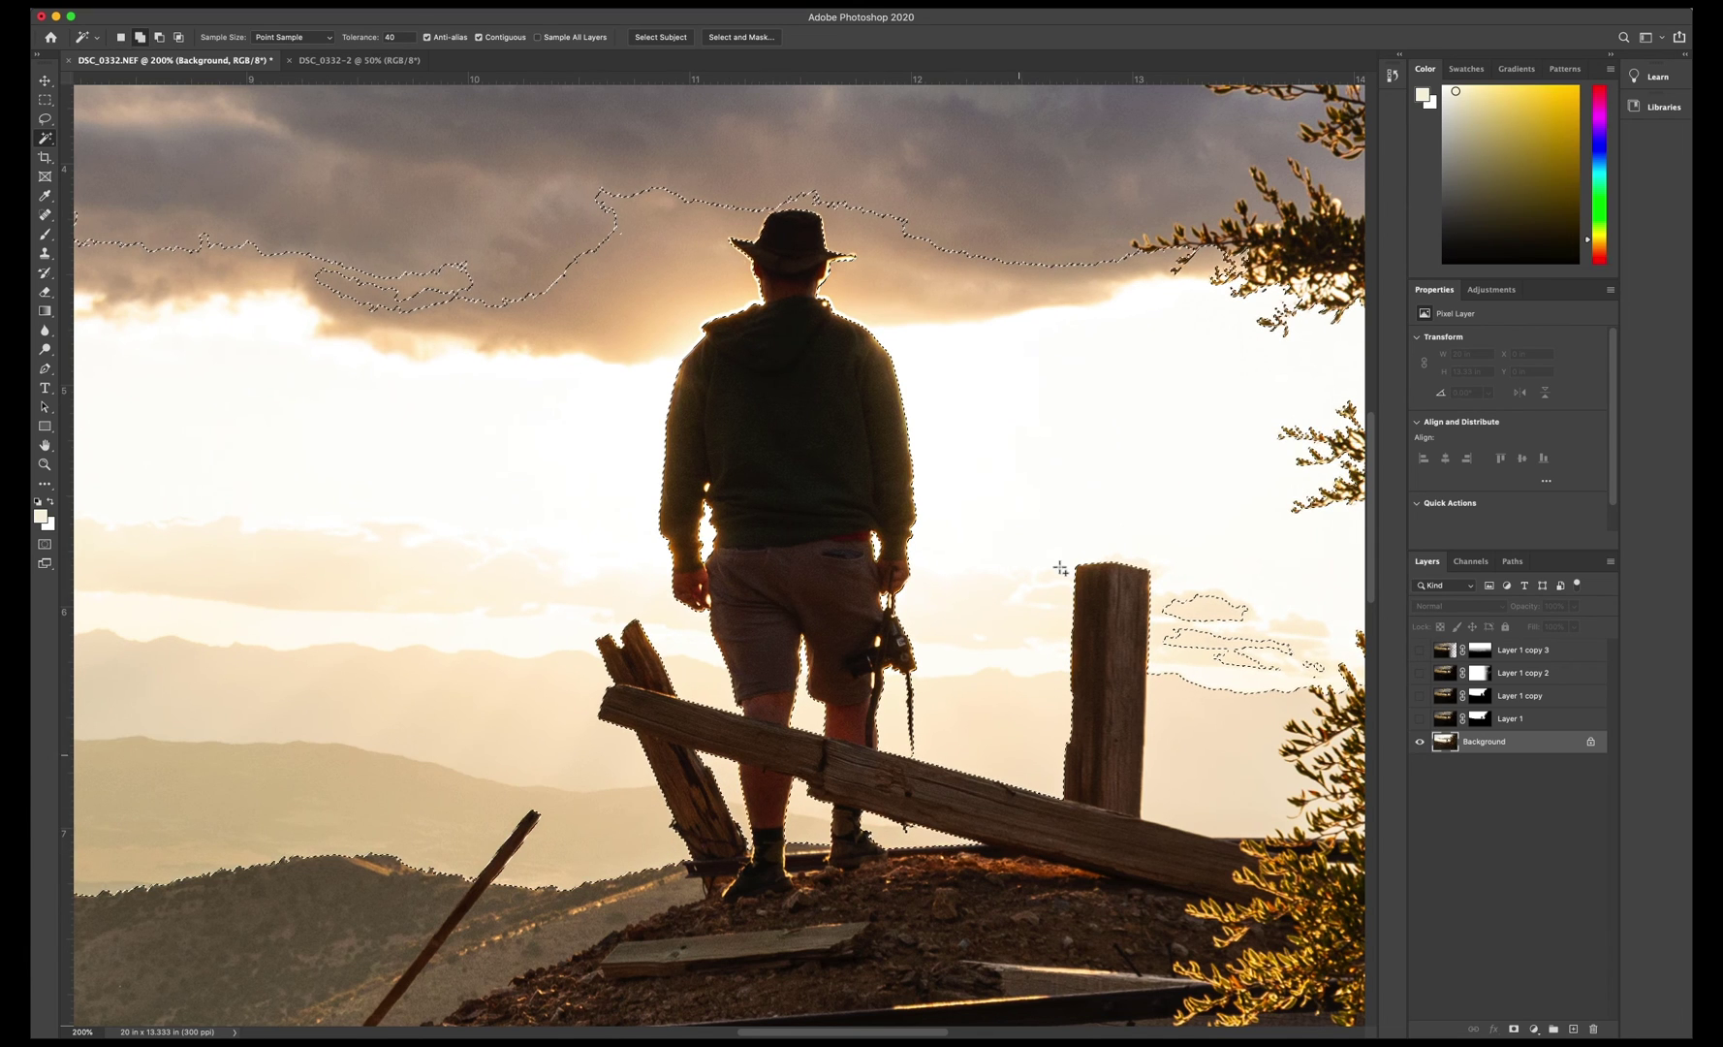
pyautogui.keyDown('shift'); pyautogui.click(770, 199); pyautogui.keyUp('shift')
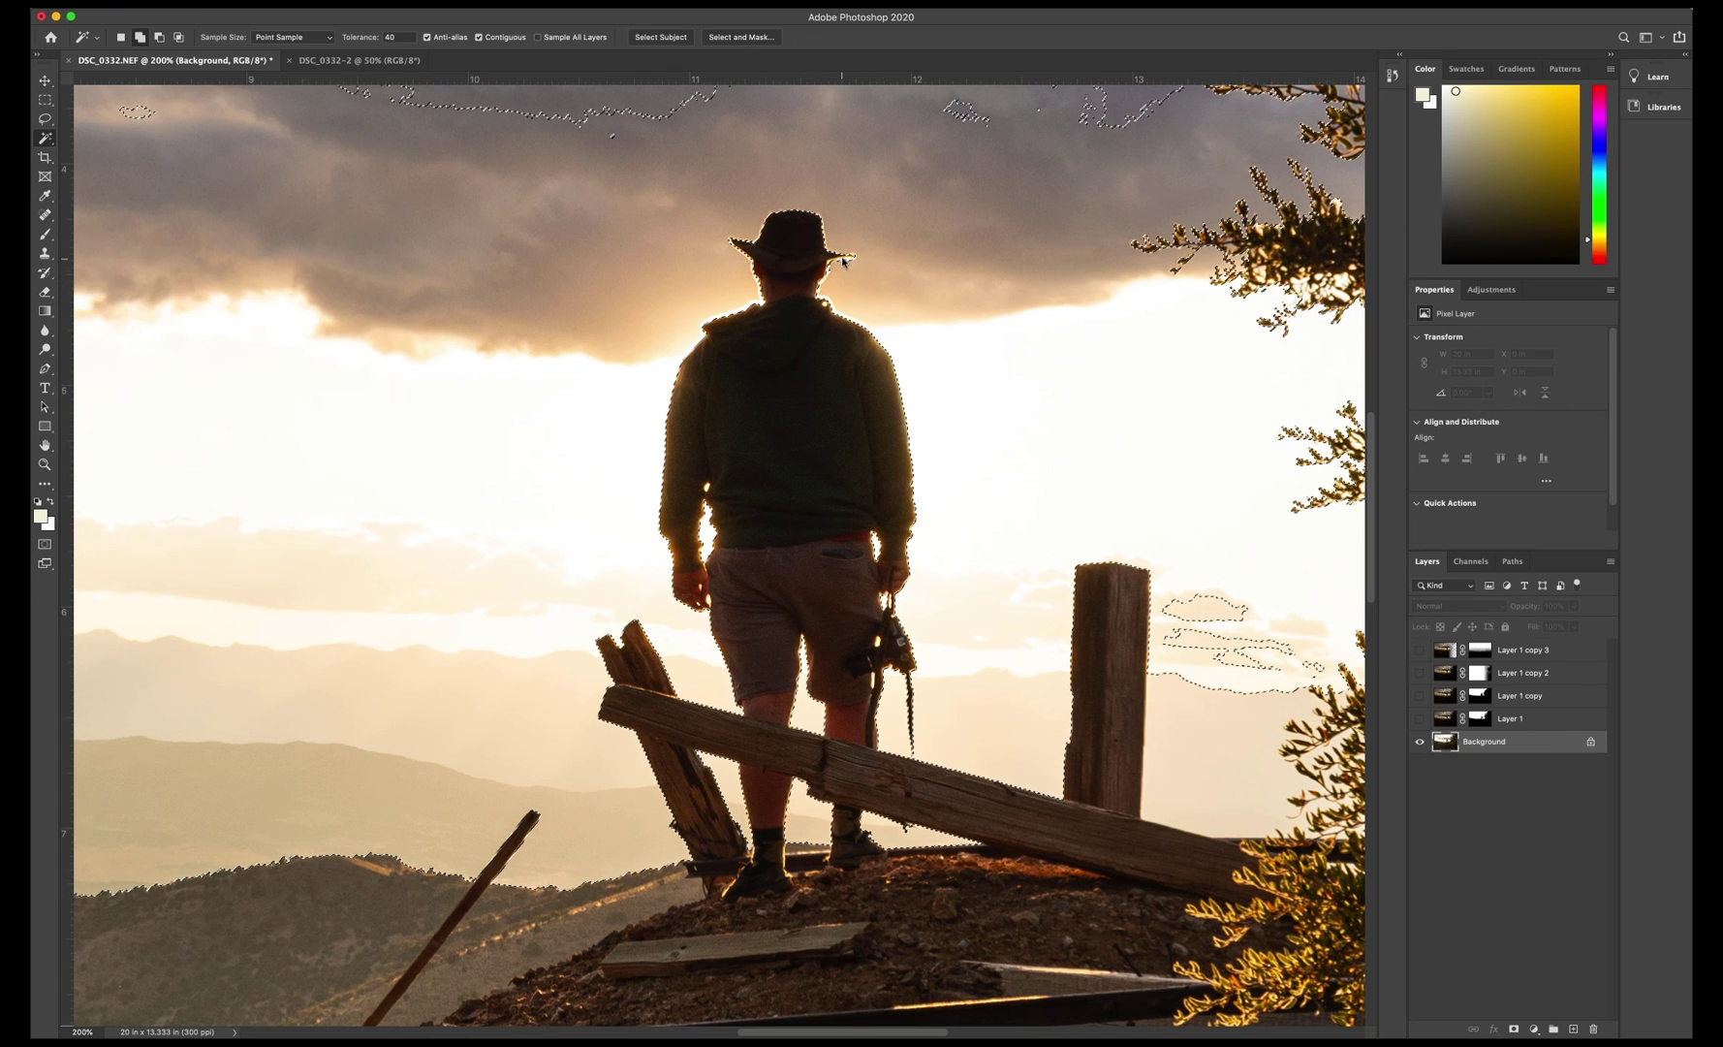
# Invert the selection, show Layer 1 copy 3 again and make its layer mask active
pyautogui.click(326, 5)
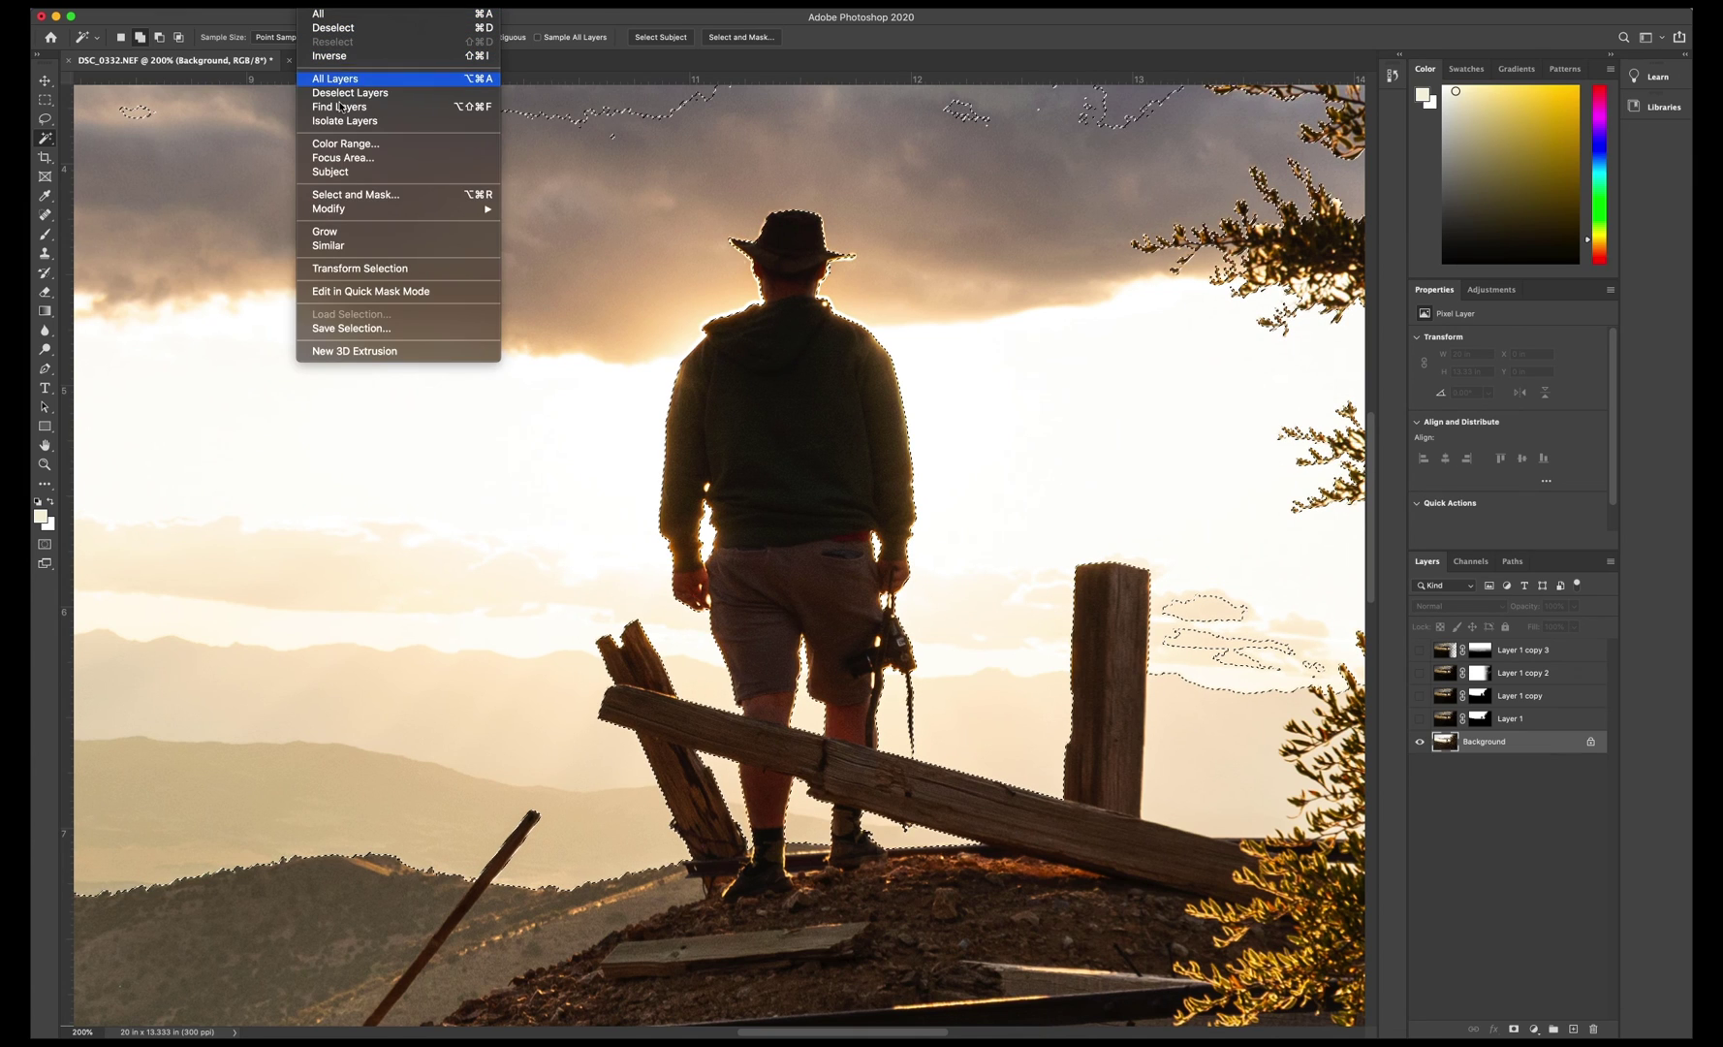
pyautogui.click(329, 55)
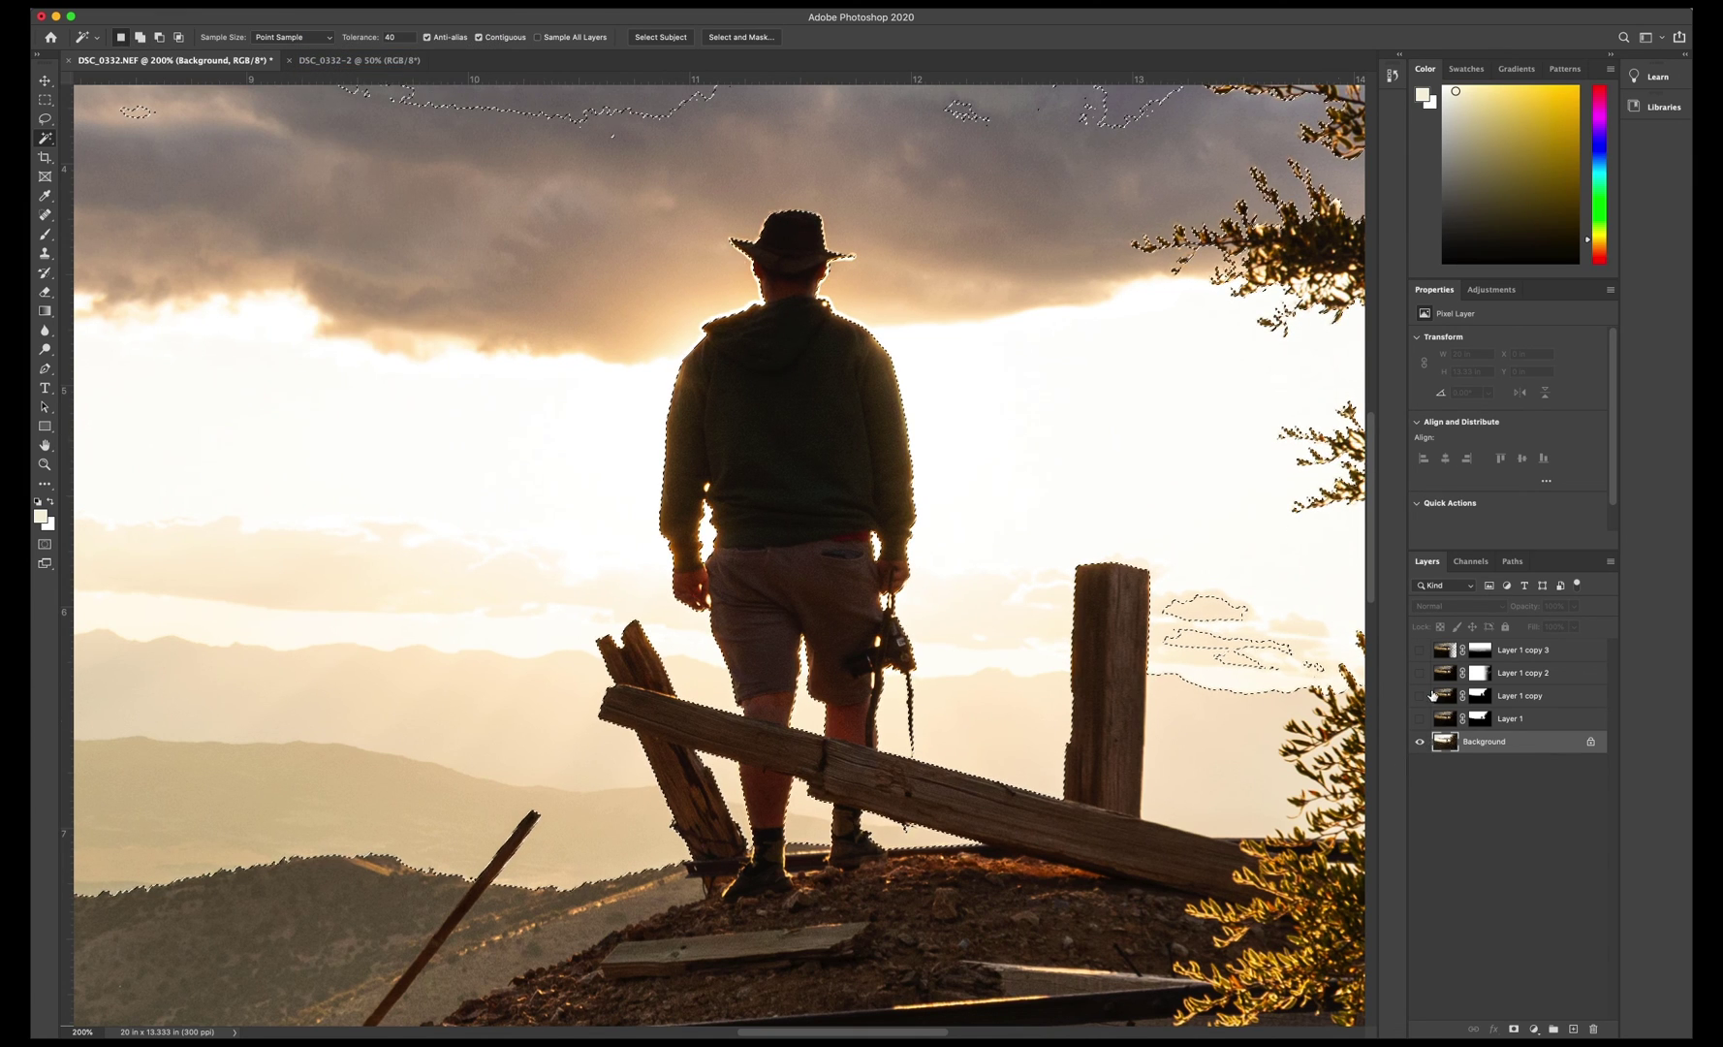
pyautogui.click(1420, 649)
pyautogui.click(1483, 652)
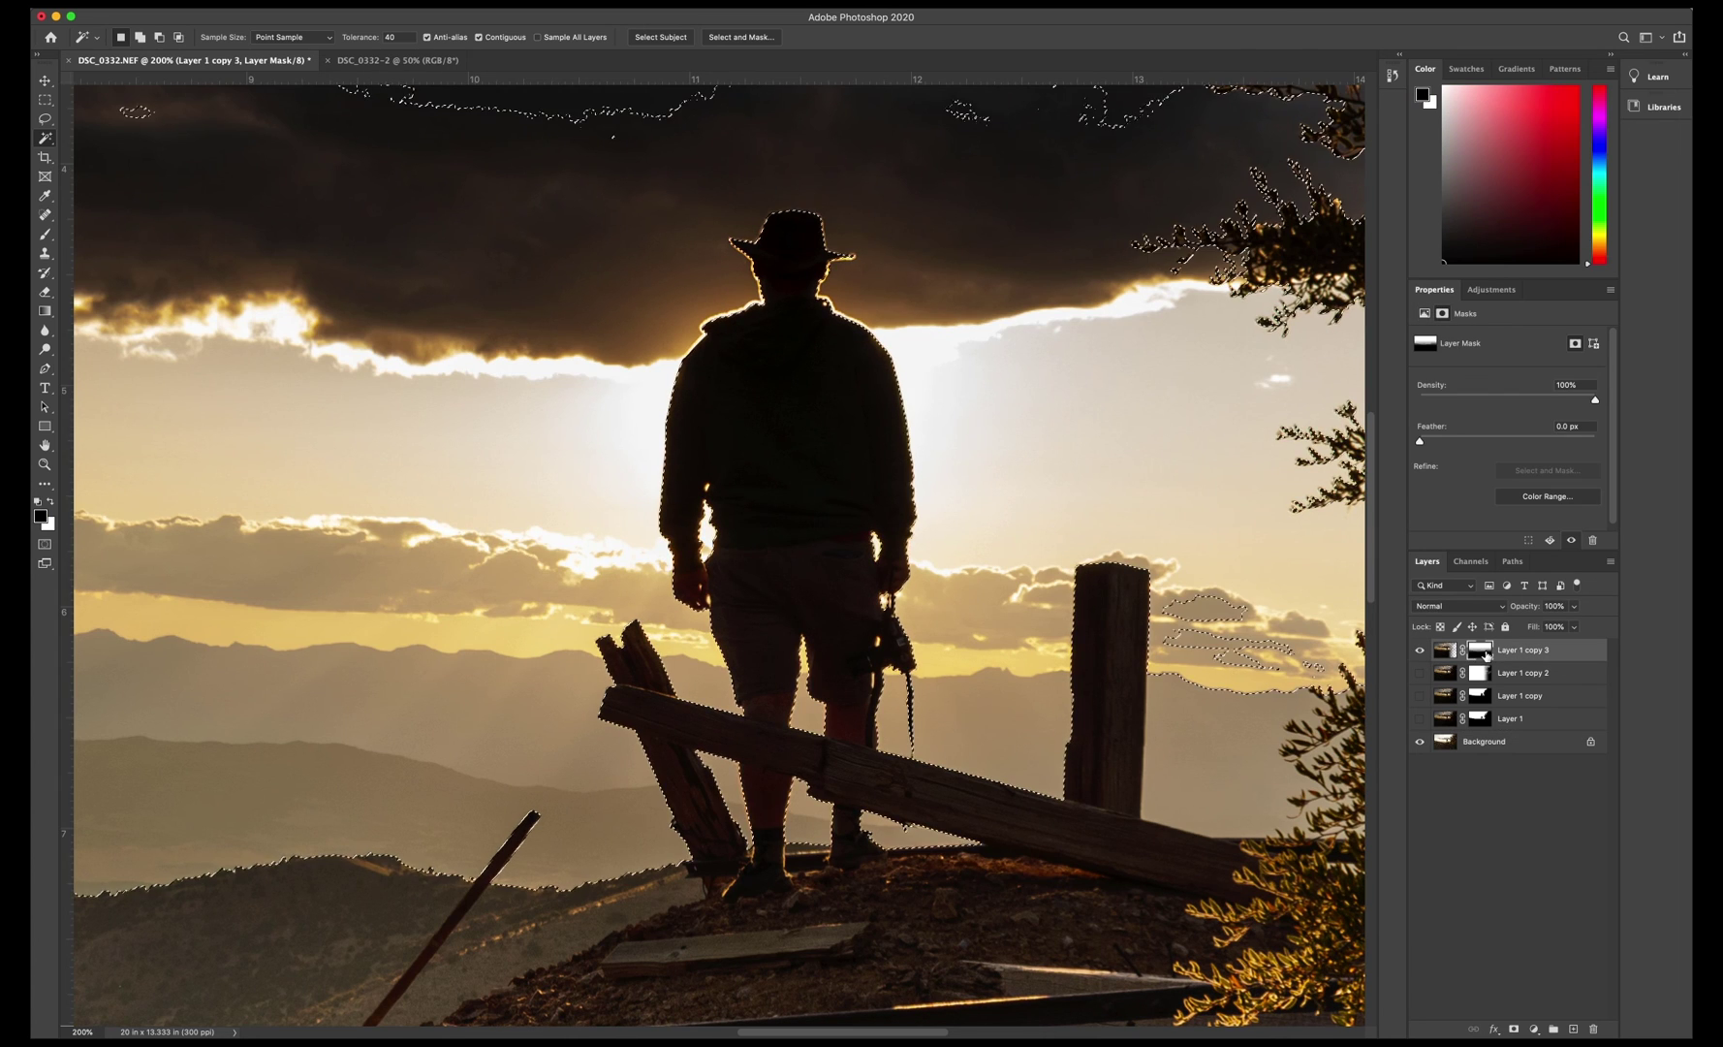
# Hide the selection outline and paint black on the mask over the man with the Brush at 100% opacity to reveal his brighter version
pyautogui.click(45, 234)
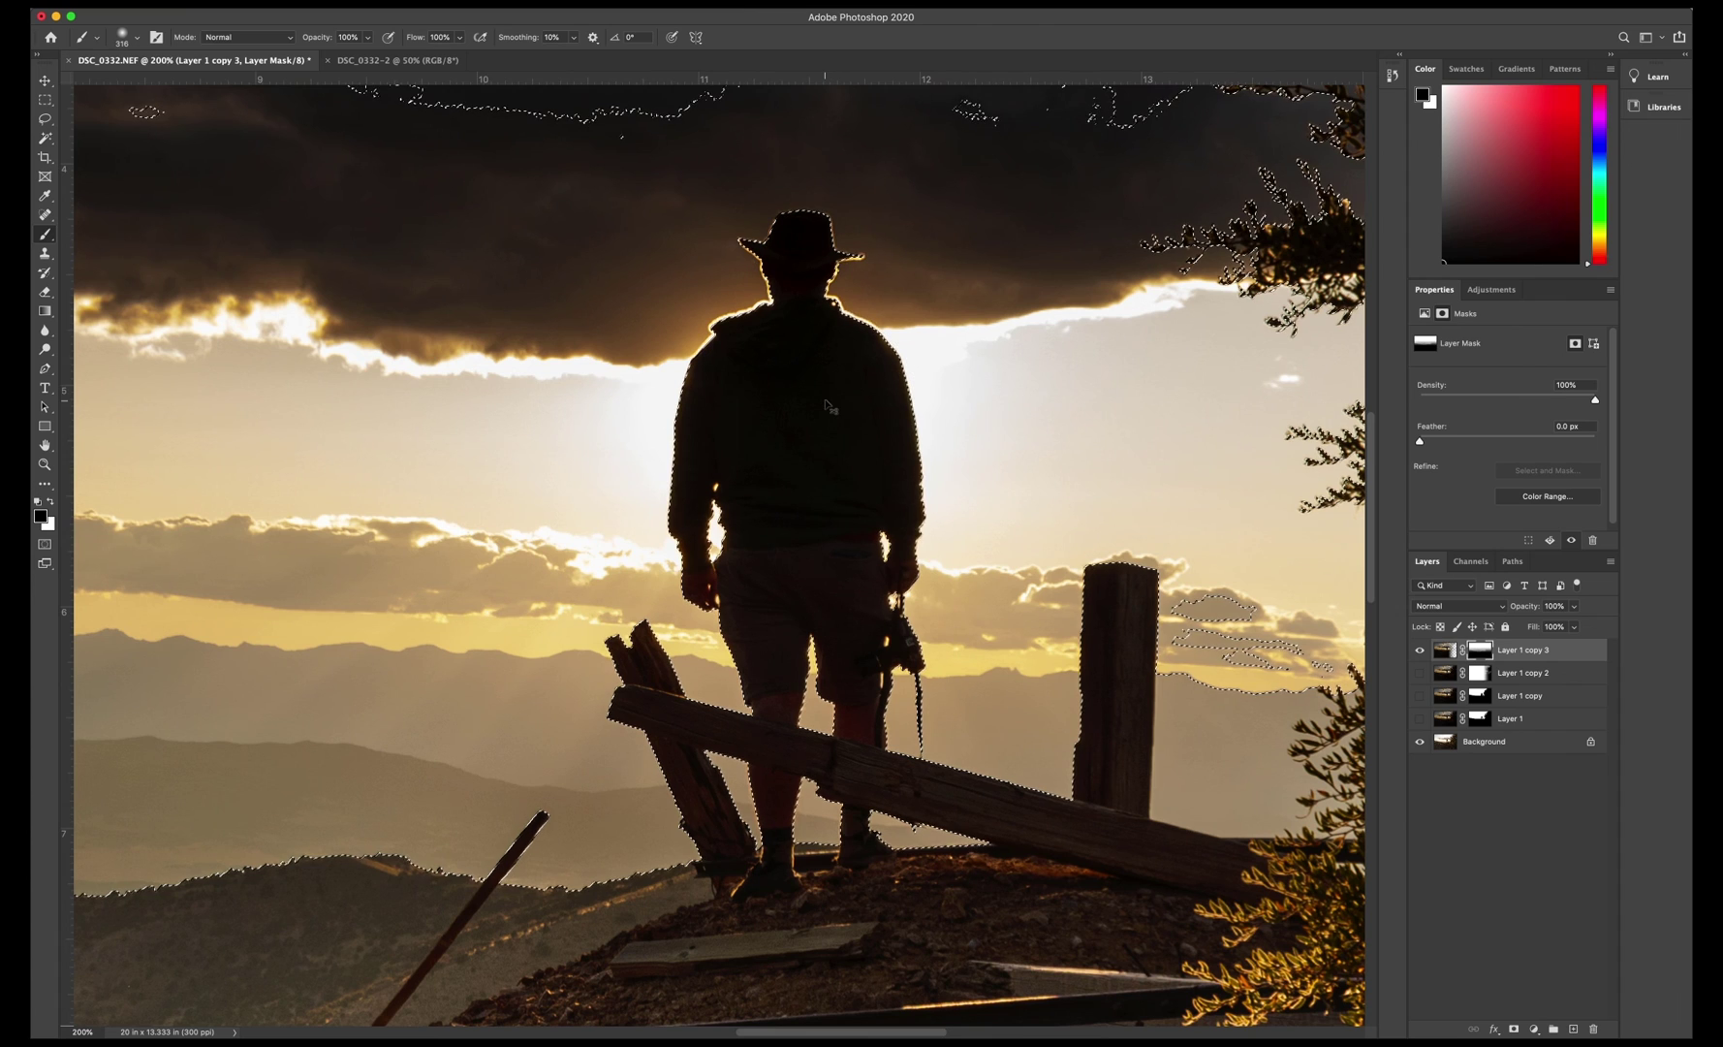
pyautogui.hotkey('ctrl', 'd')
pyautogui.moveTo(717, 639)
pyautogui.mouseDown()
pyautogui.moveTo(775, 601)
pyautogui.moveTo(809, 526)
pyautogui.moveTo(872, 581)
pyautogui.moveTo(853, 678)
pyautogui.moveTo(824, 717)
pyautogui.moveTo(812, 554)
pyautogui.moveTo(906, 437)
pyautogui.moveTo(843, 329)
pyautogui.moveTo(756, 310)
pyautogui.mouseUp()
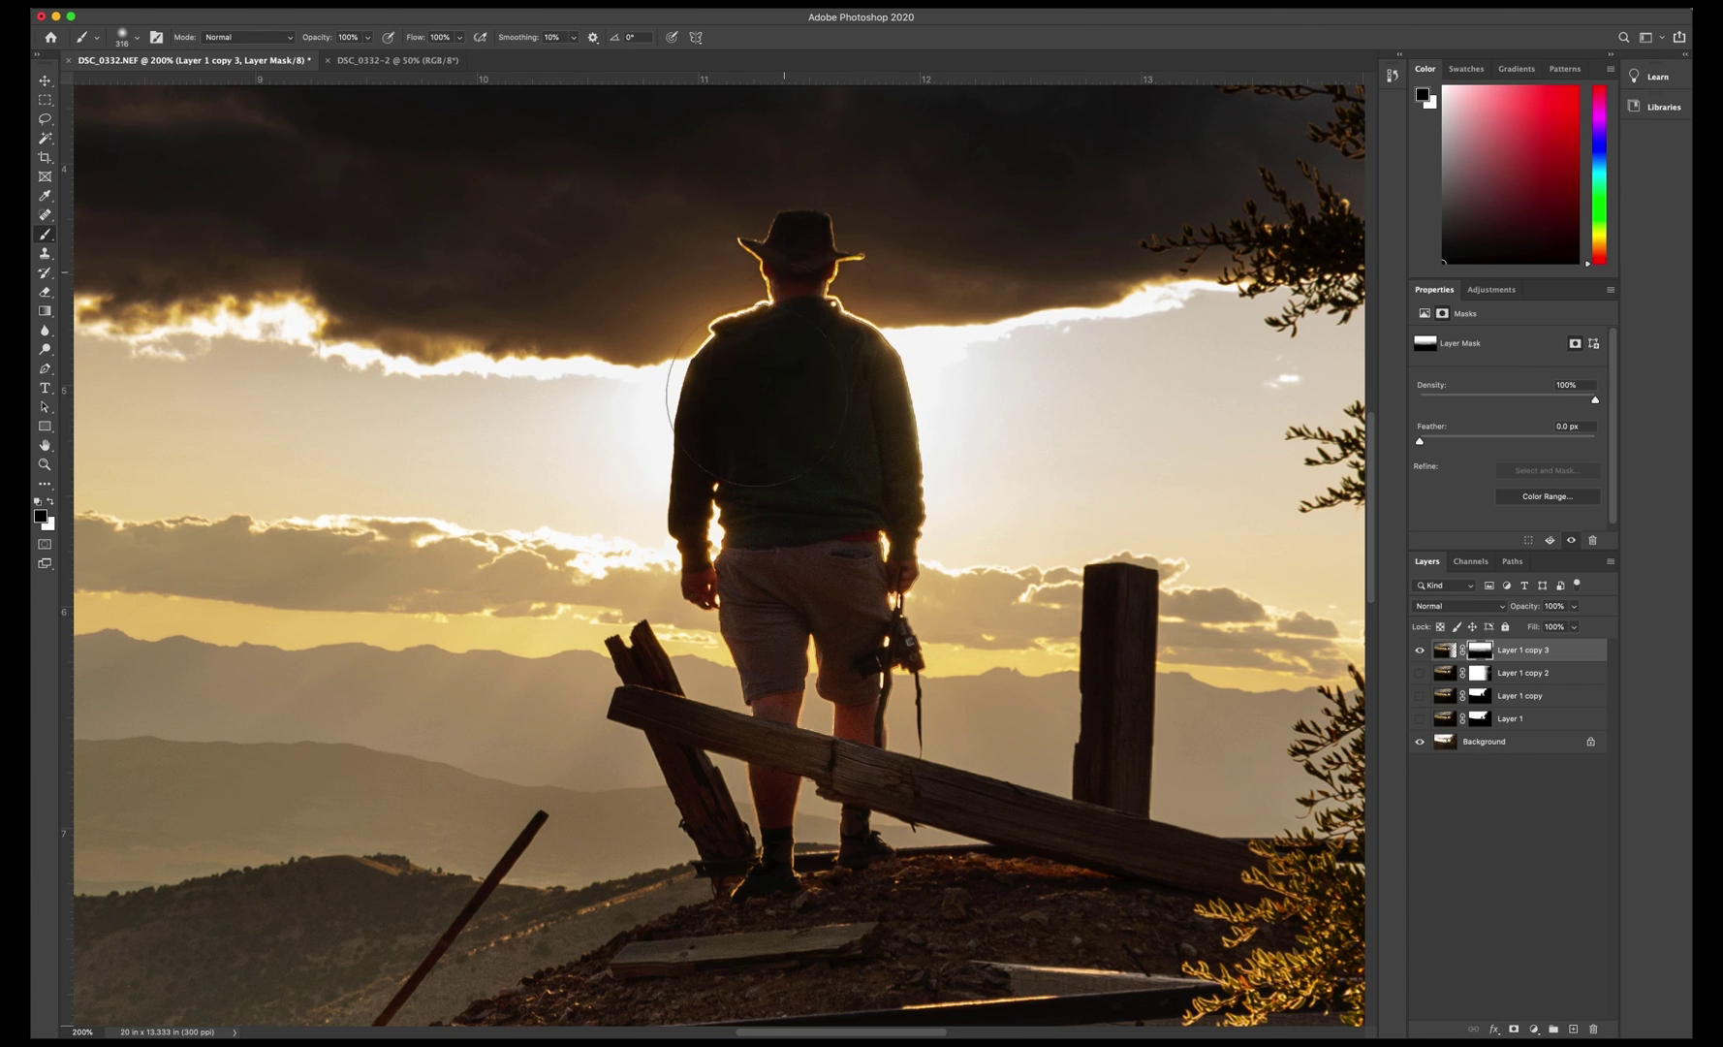
pyautogui.moveTo(757, 398)
pyautogui.mouseDown()
pyautogui.moveTo(730, 461)
pyautogui.moveTo(731, 547)
pyautogui.moveTo(821, 399)
pyautogui.moveTo(783, 325)
pyautogui.mouseUp()
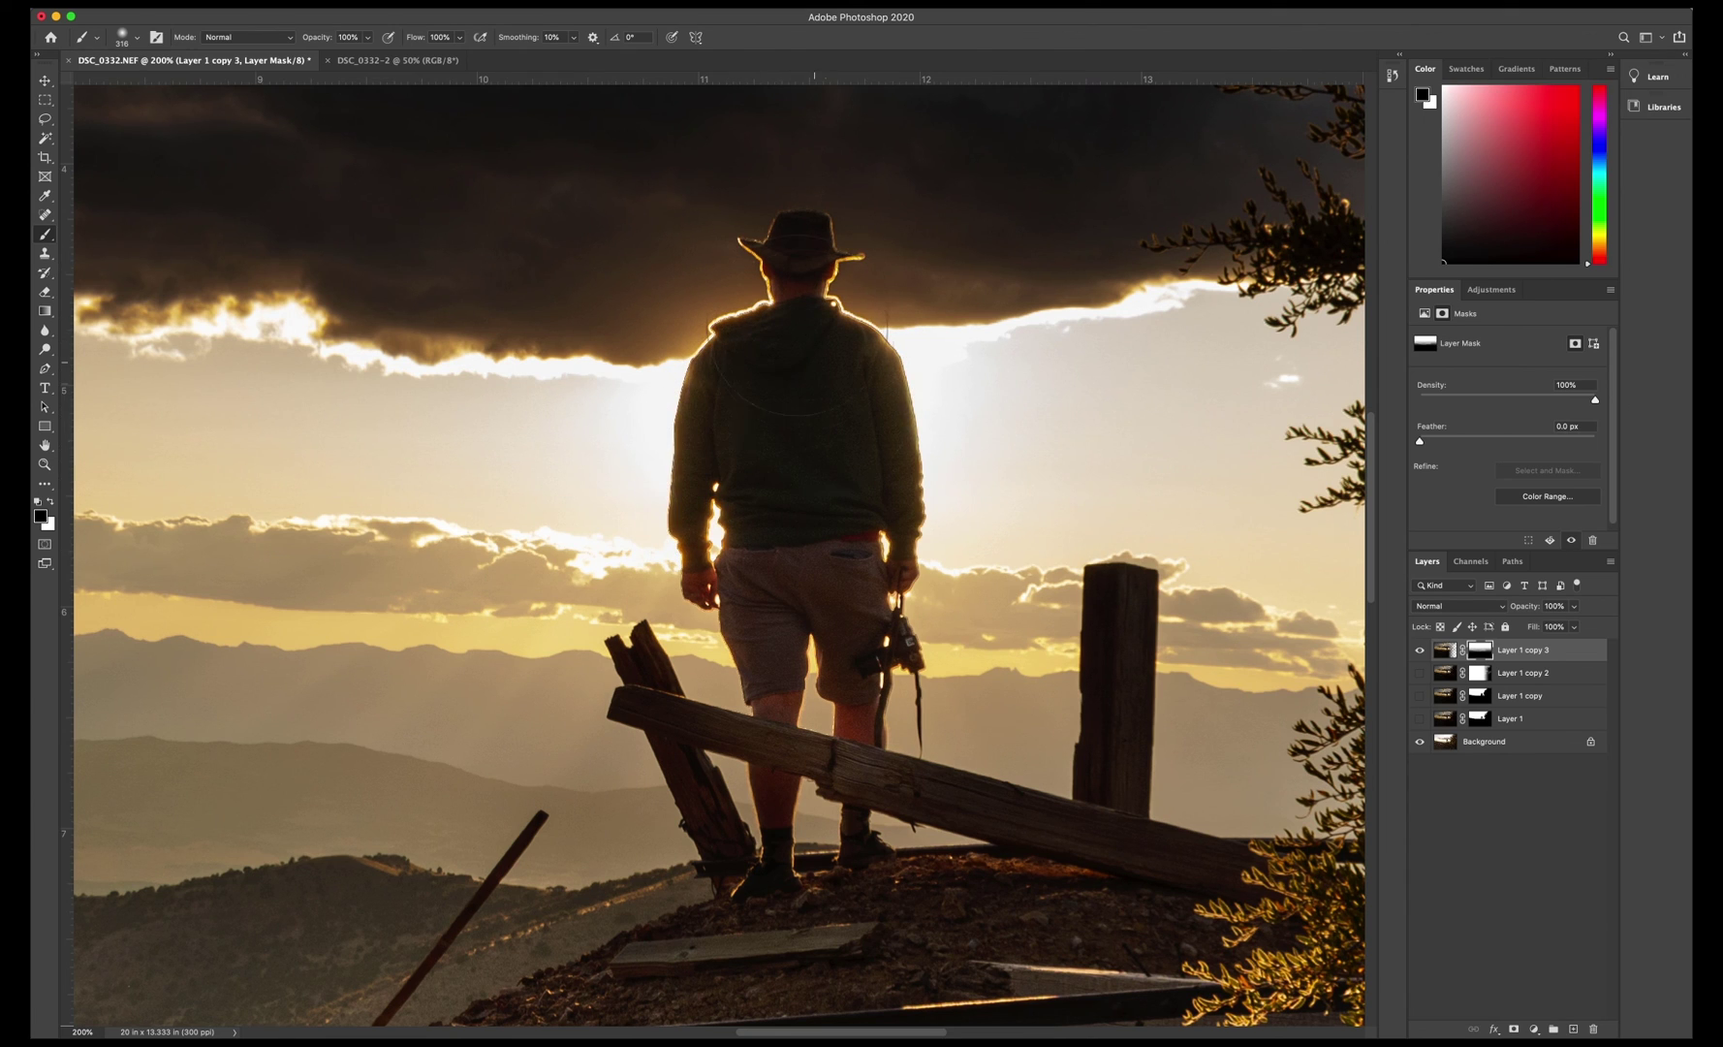
pyautogui.hscroll(-2, 1117, 538)
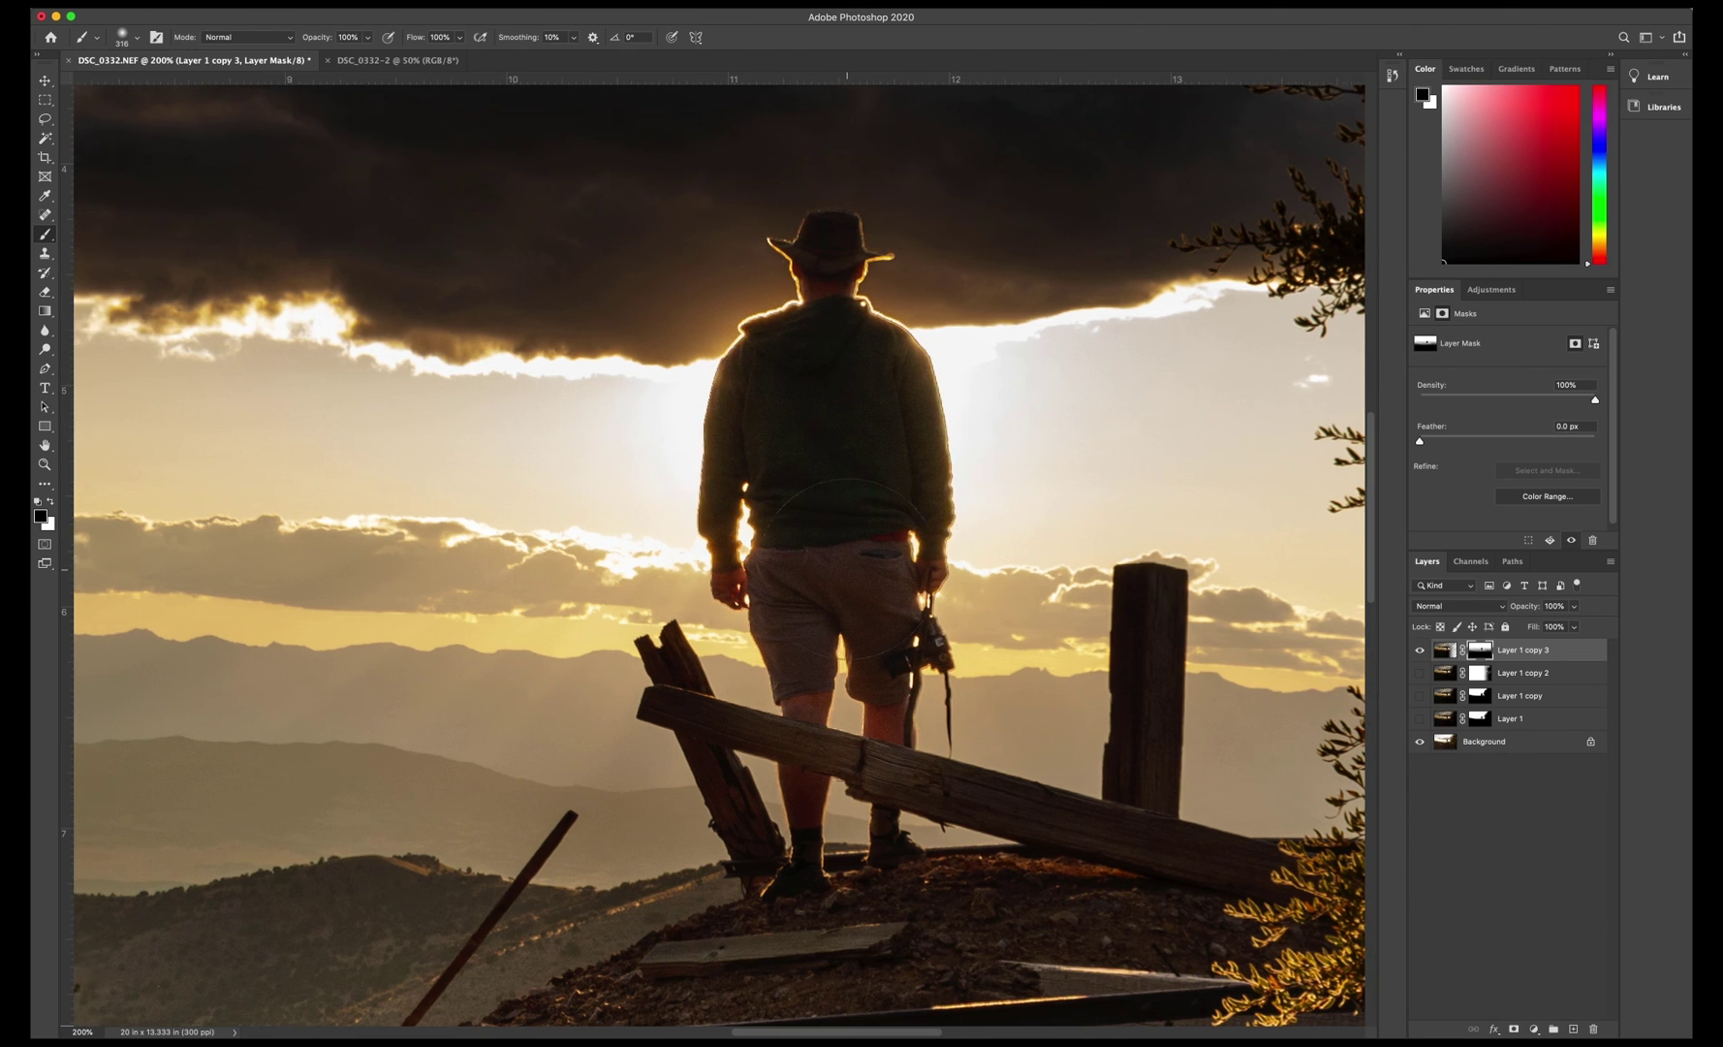
# Compare the whole photo with Layer 1, Layer 1 copy and Layer 1 copy 2 shown one at a time, ending with Layer 1 copy 3
pyautogui.press('super+0')
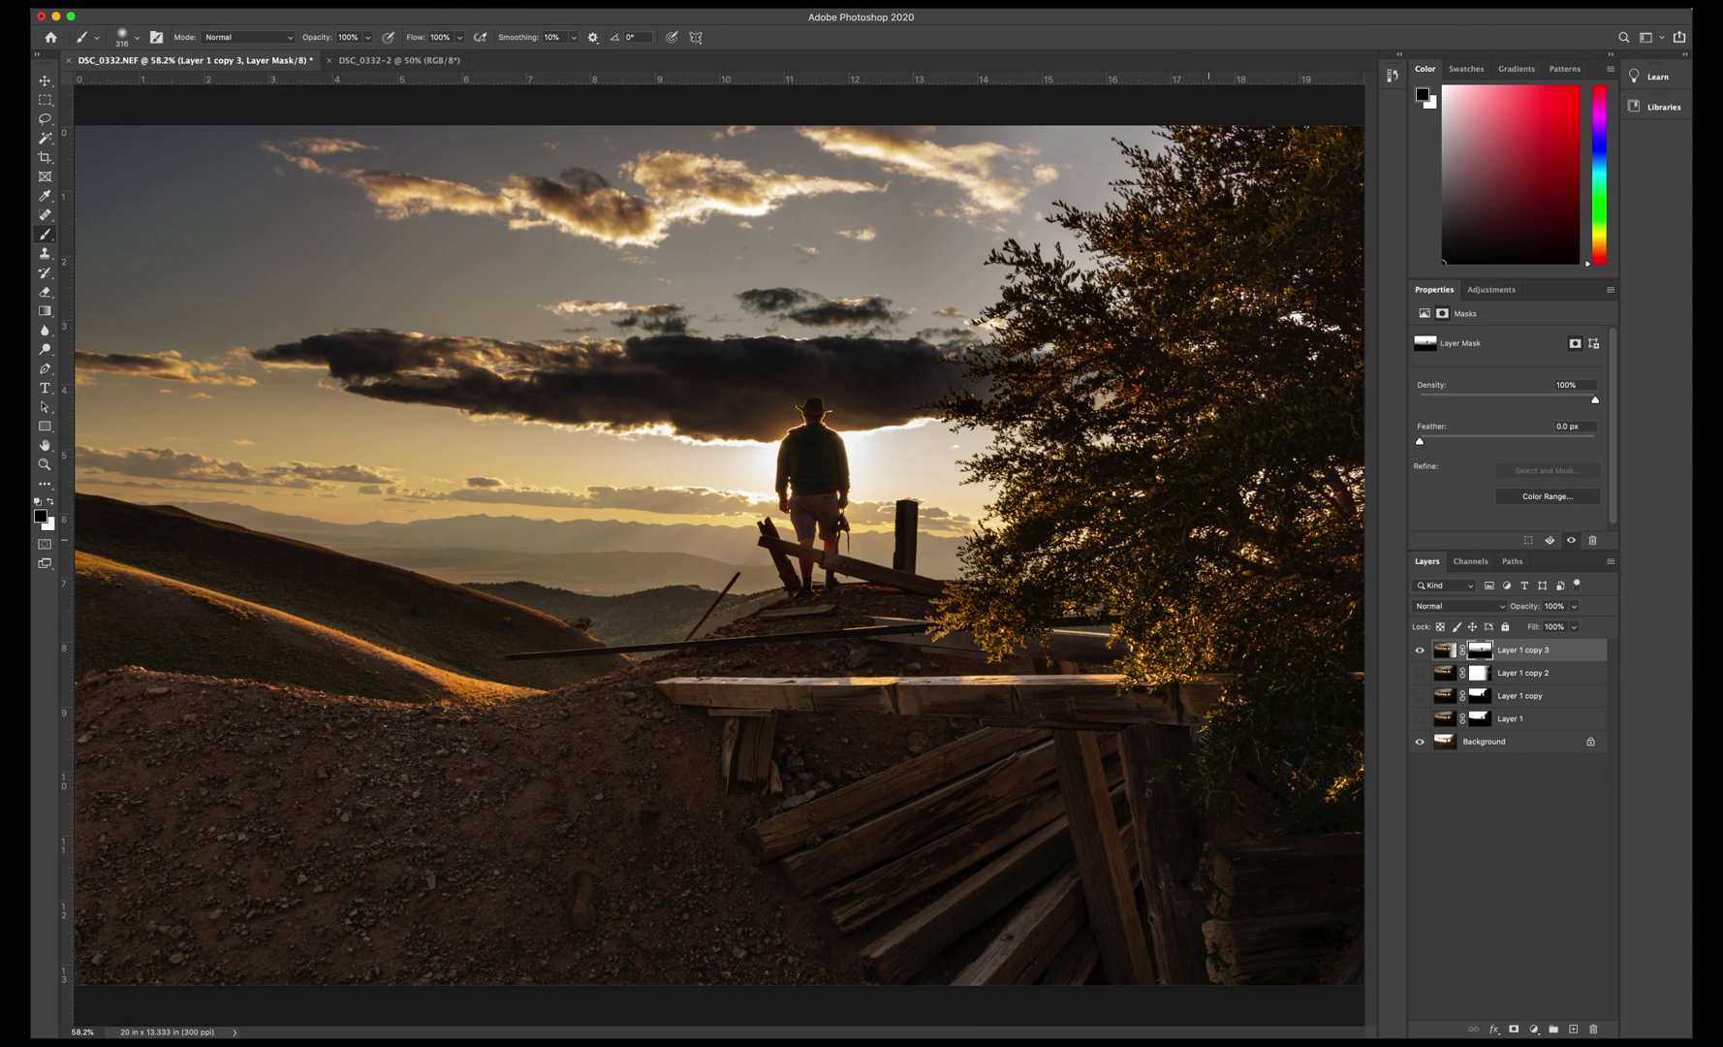
pyautogui.click(1420, 651)
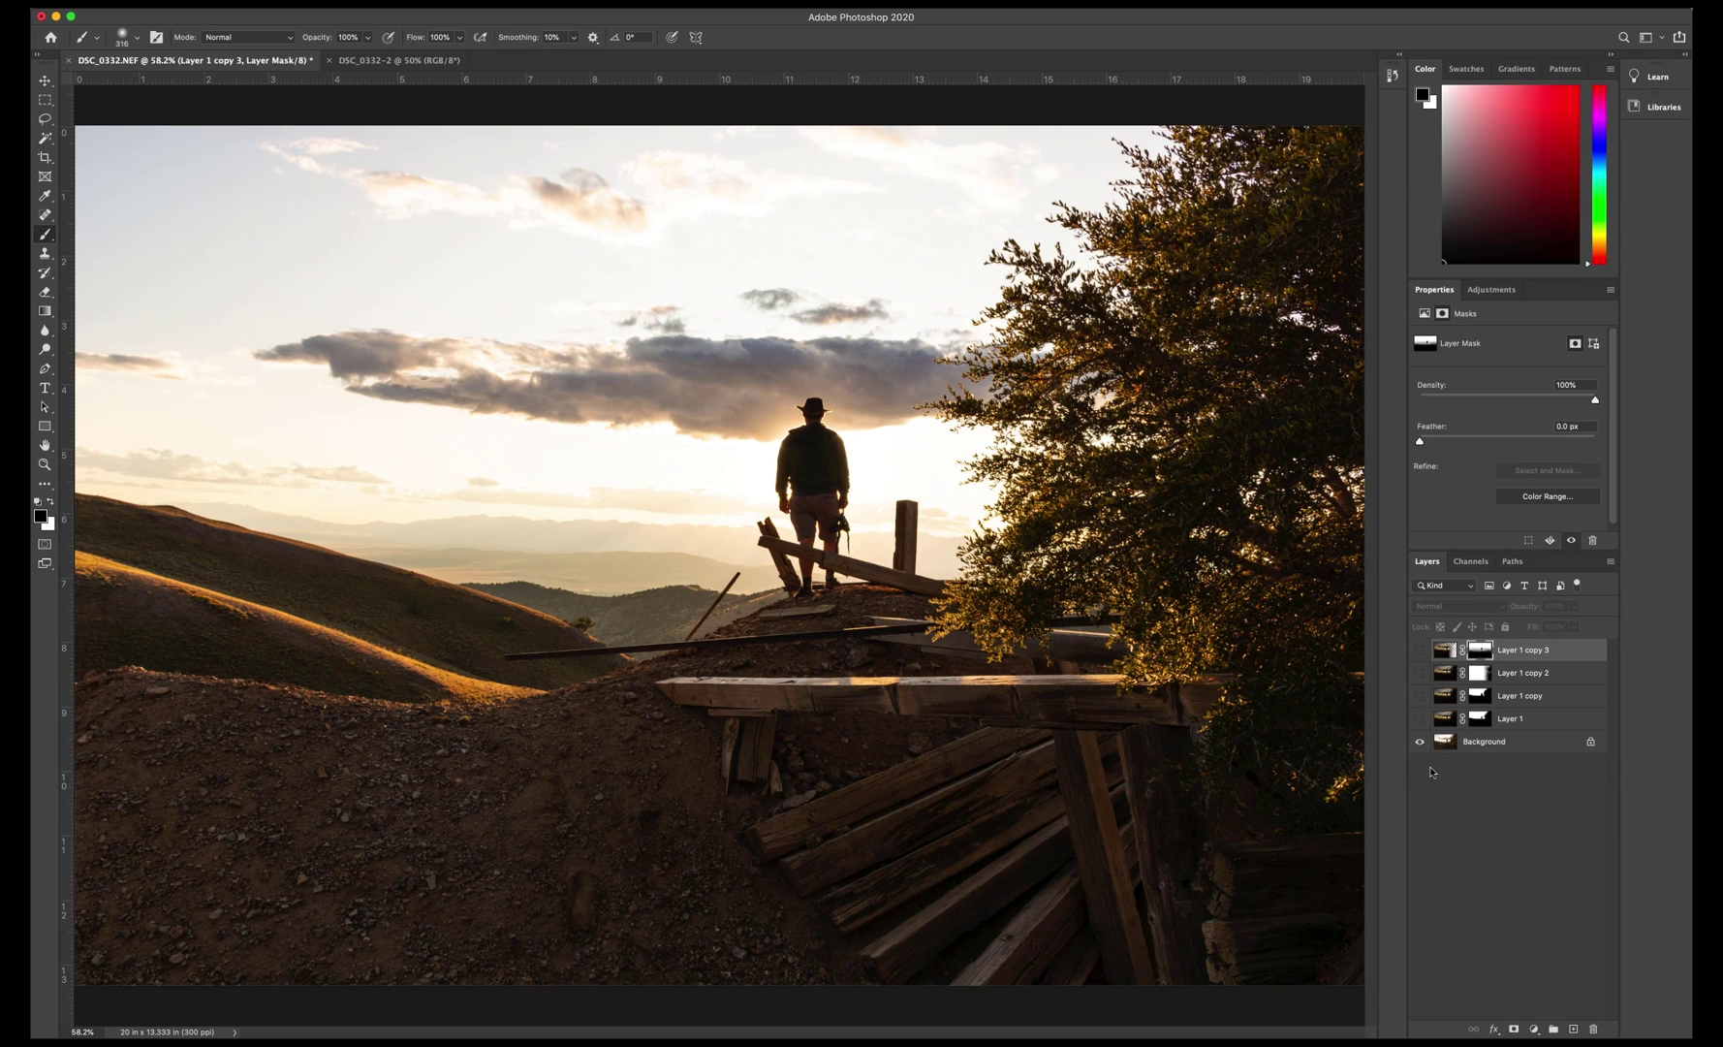
pyautogui.click(1419, 719)
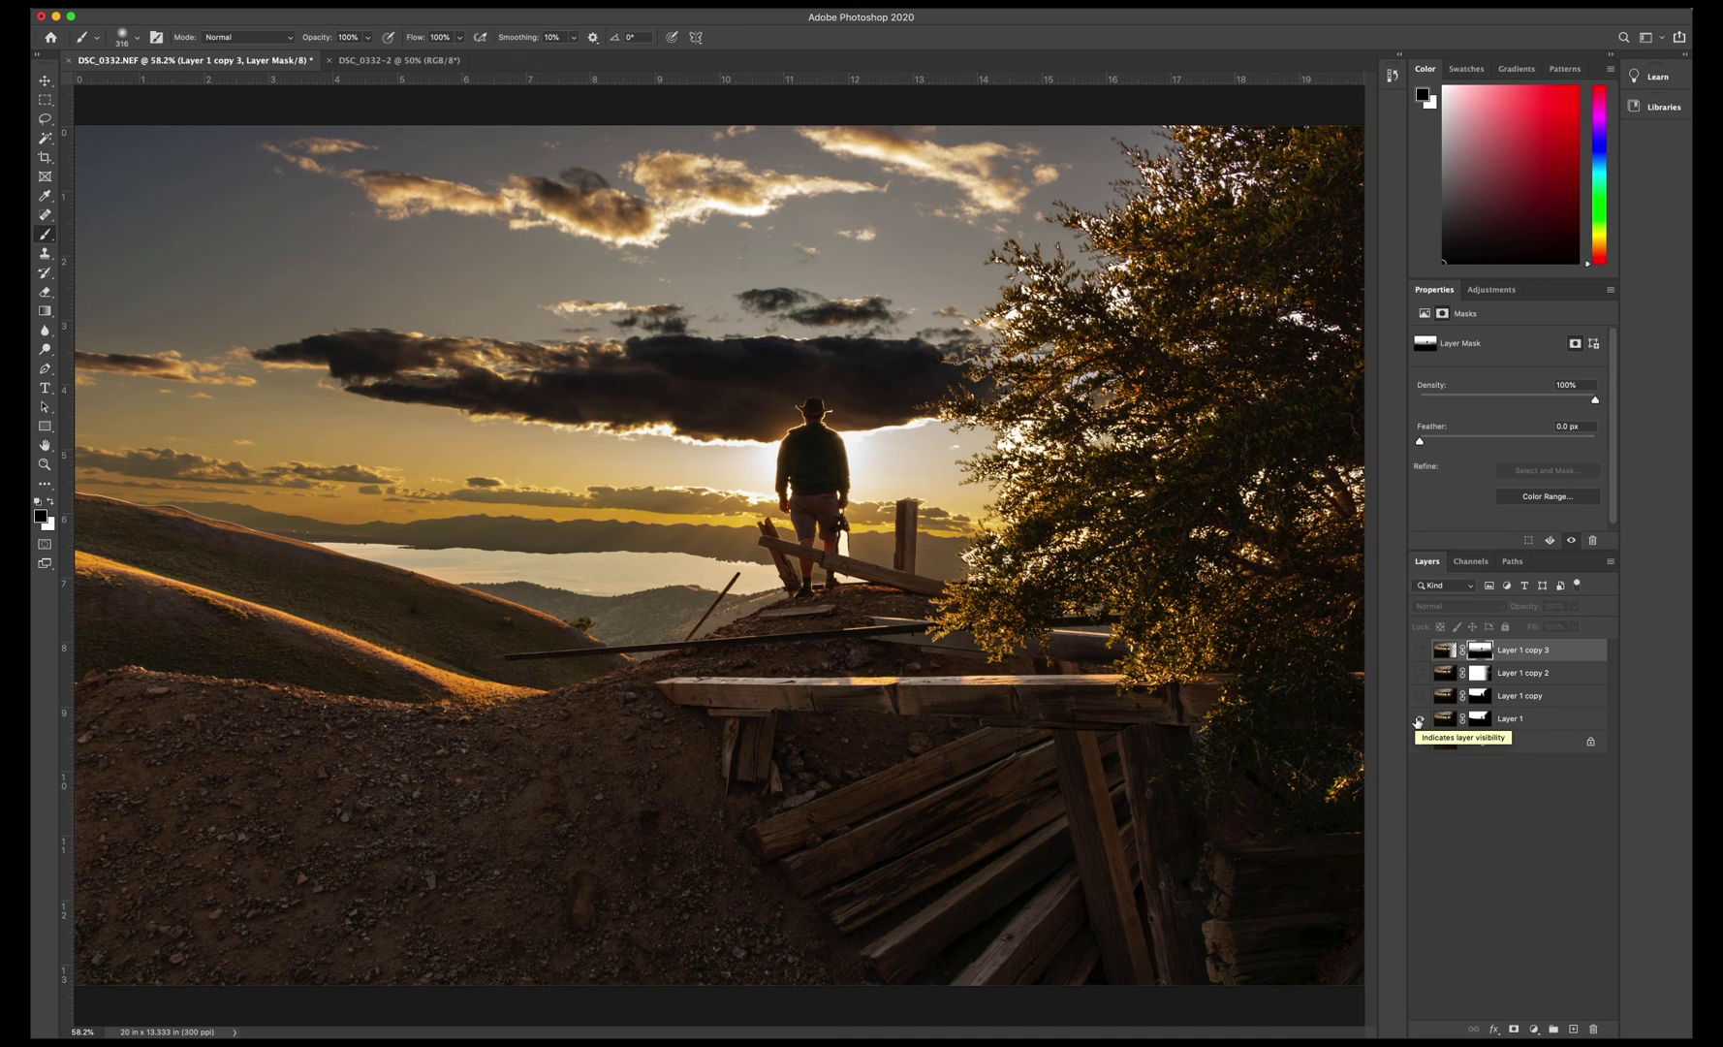
pyautogui.click(1419, 720)
pyautogui.click(1419, 697)
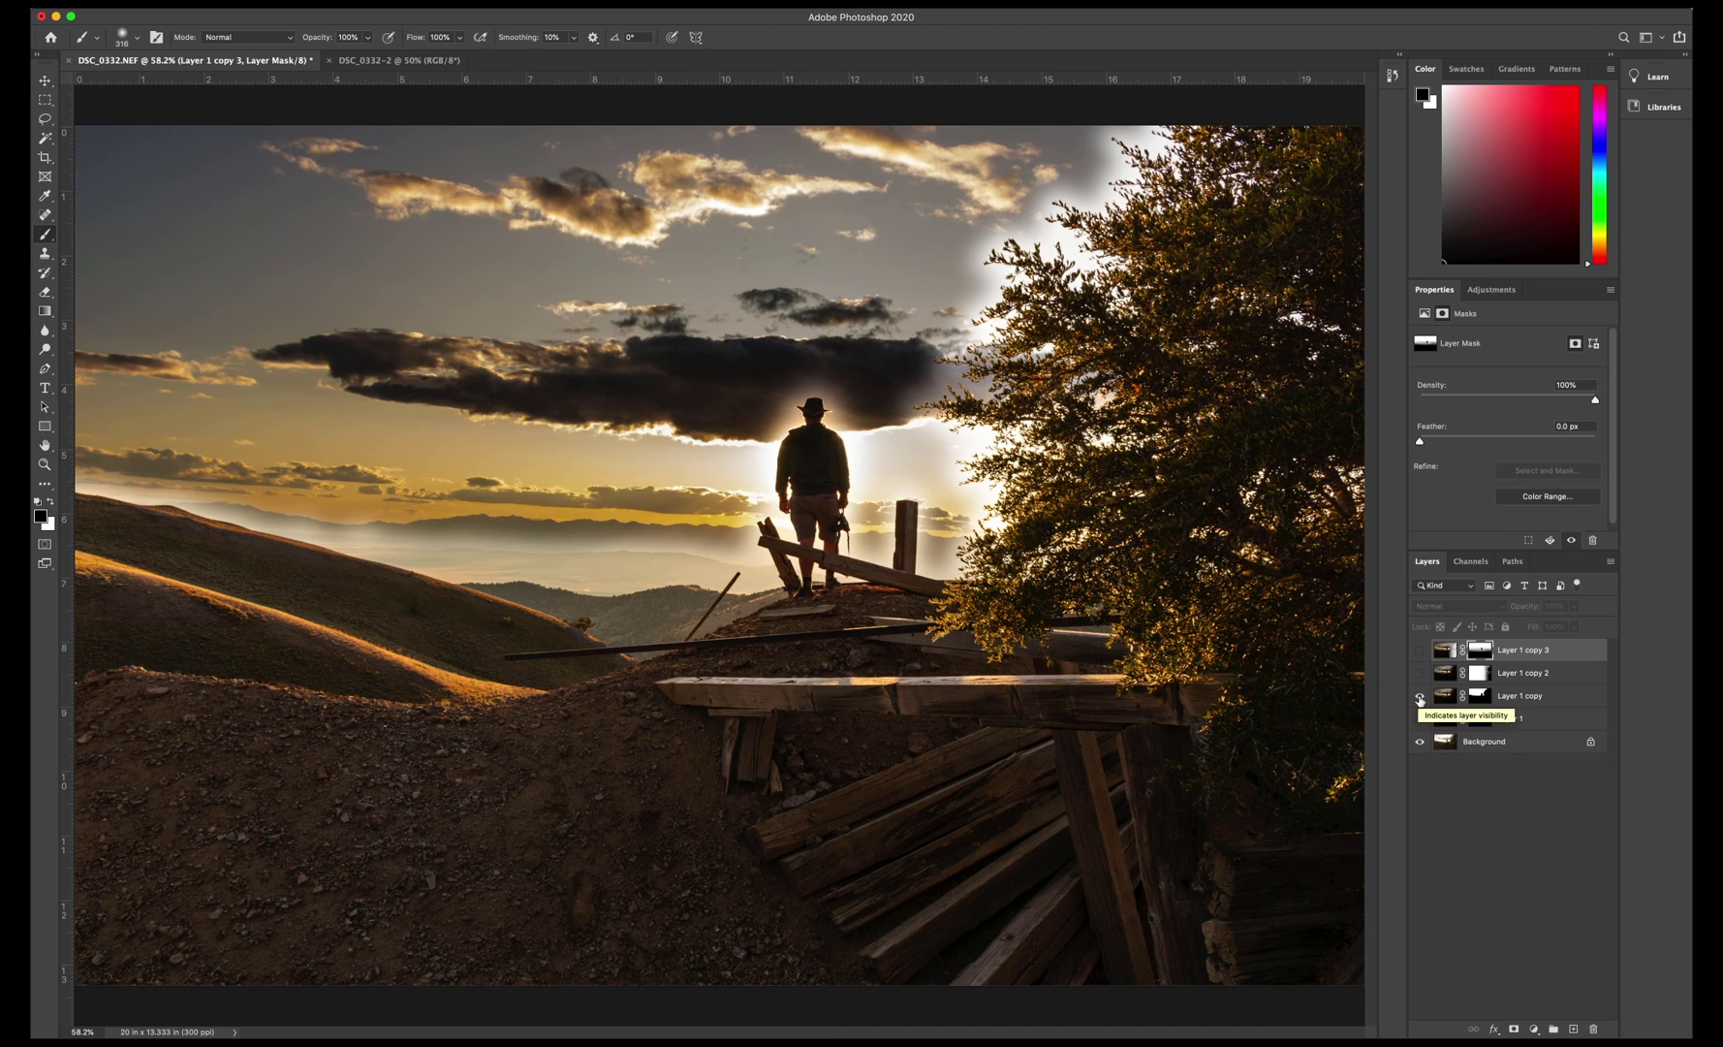
pyautogui.click(1420, 697)
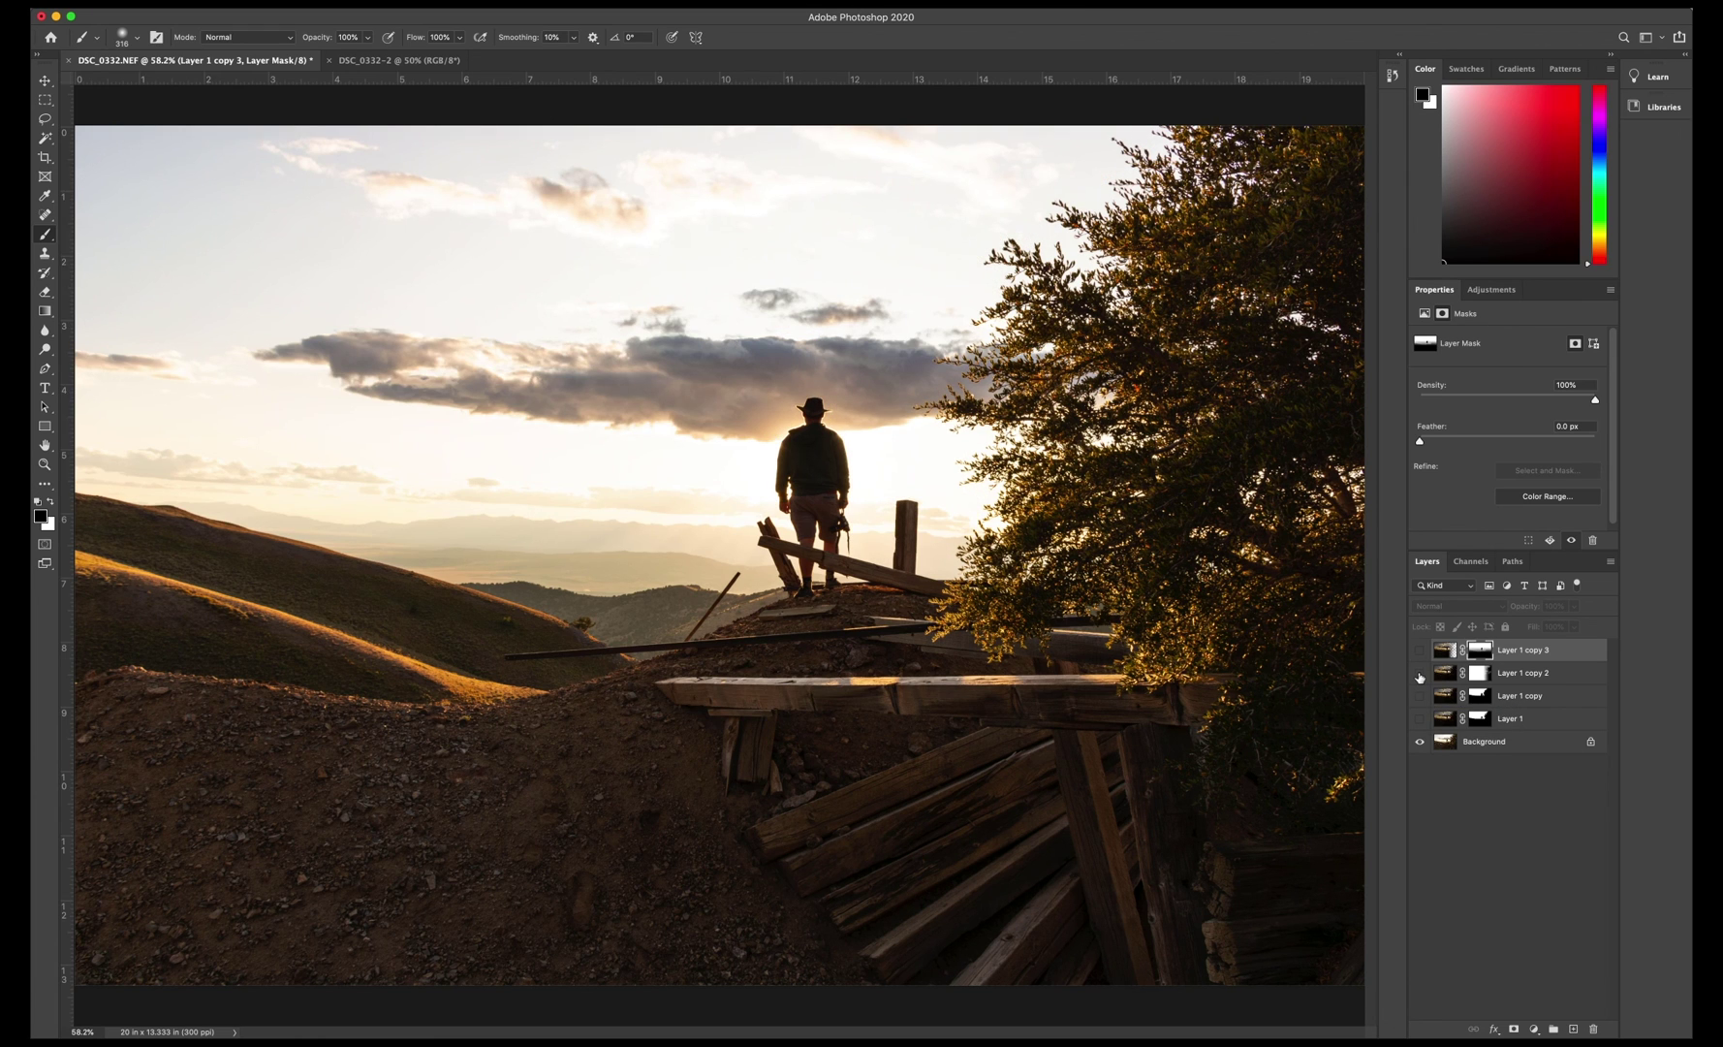
pyautogui.click(1419, 674)
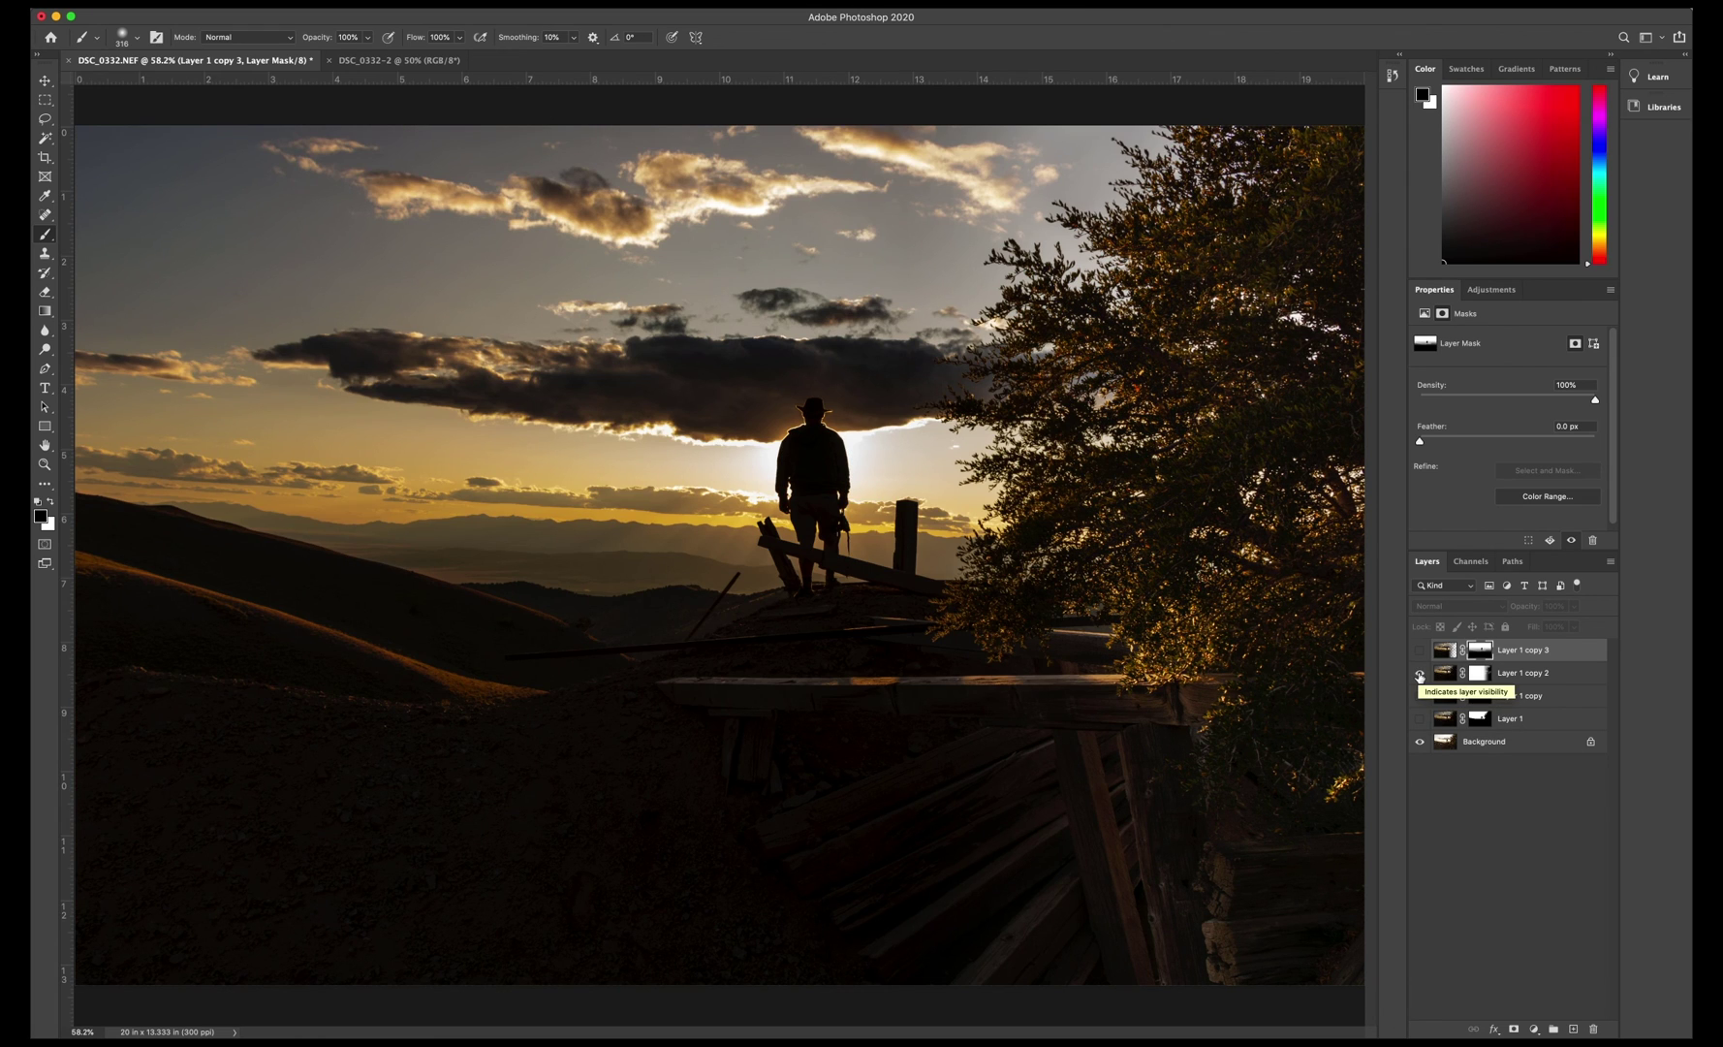
pyautogui.click(1420, 674)
pyautogui.click(1420, 650)
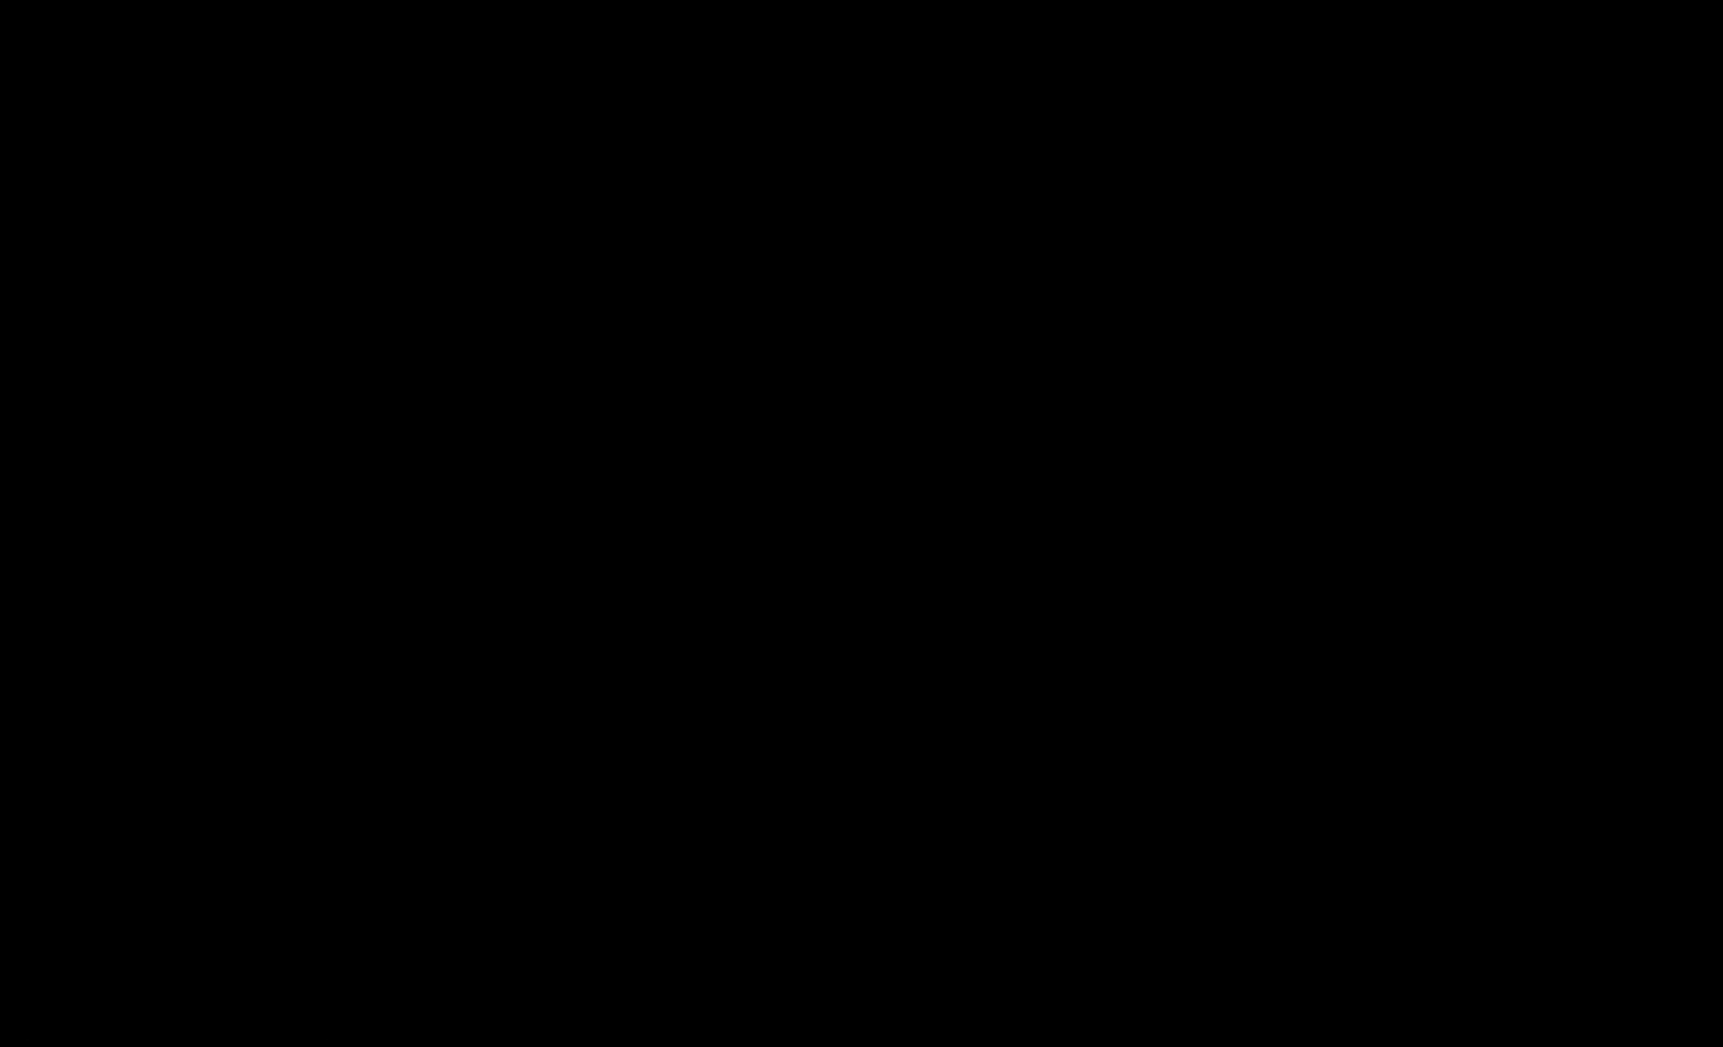